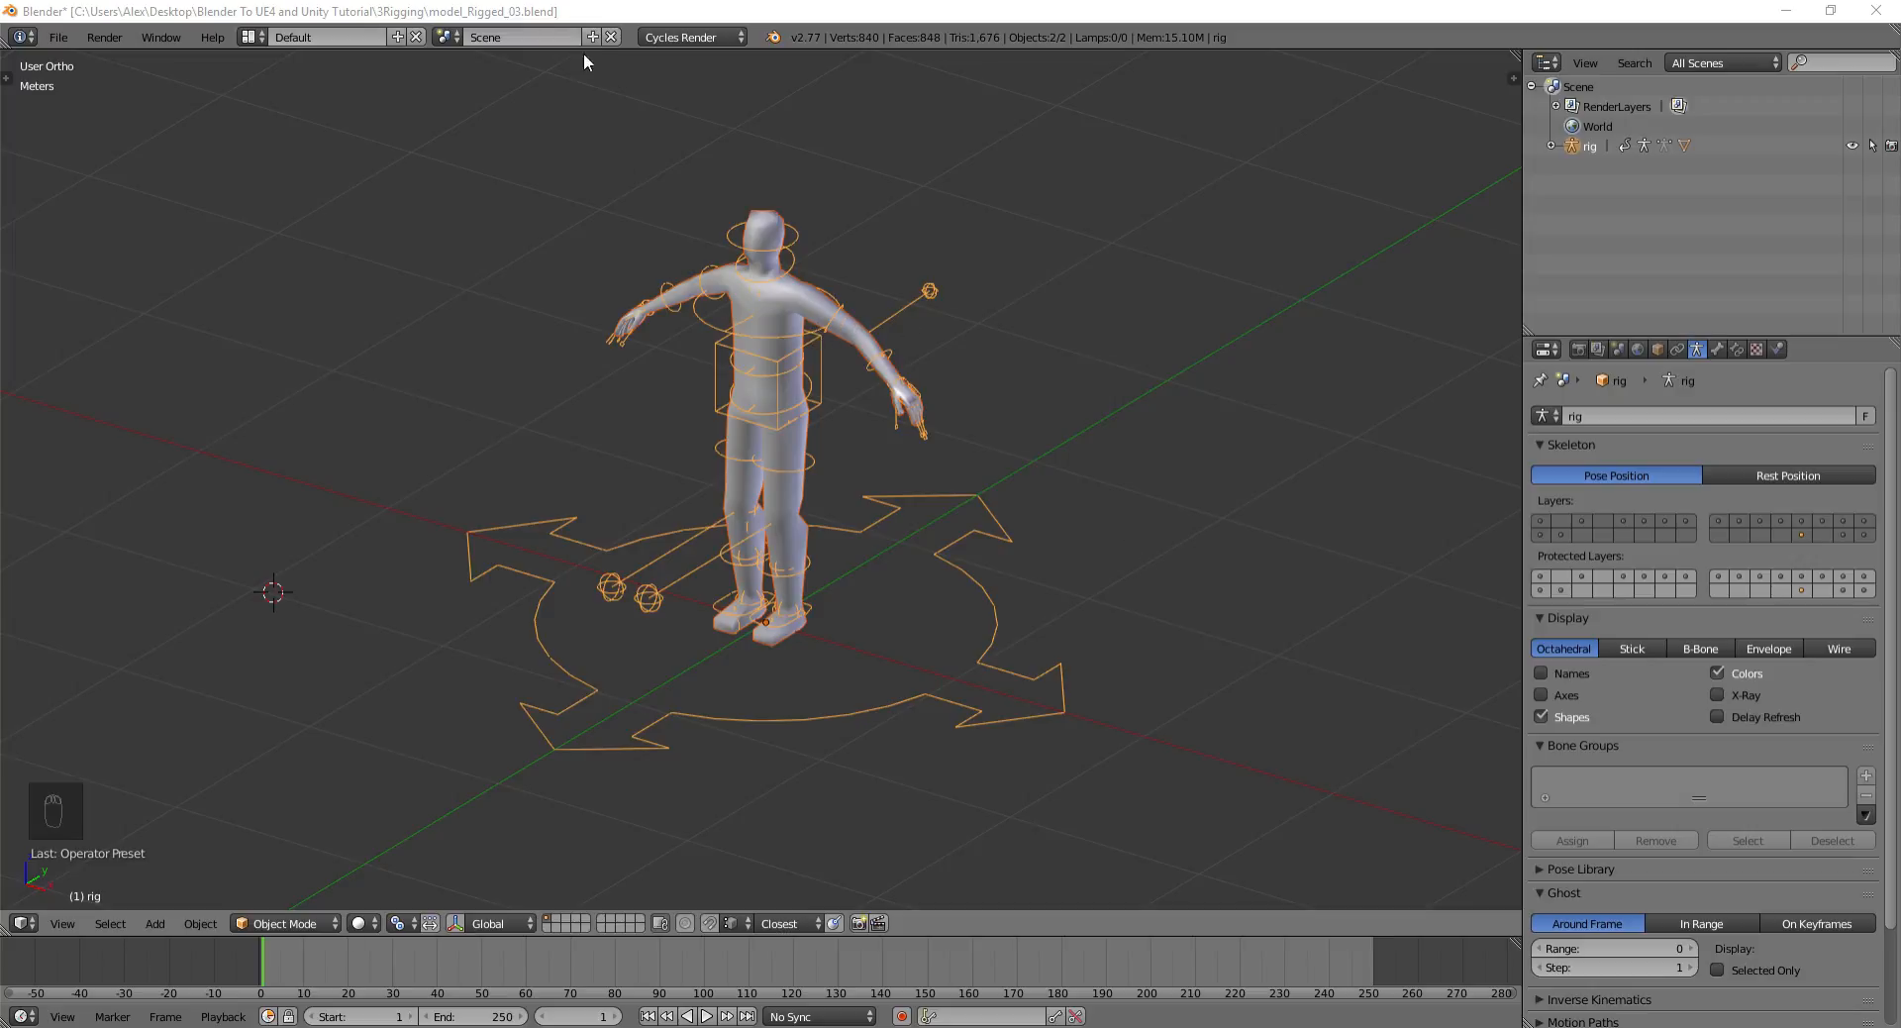
Save the rigged character scene as a new incremental version named model_Rigged_04.blend
{"action": "middle_click_drag", "start_coordinate": [572, 220], "coordinate": [577, 287], "text": "shift"}
{"action": "key", "text": "ctrl+s"}
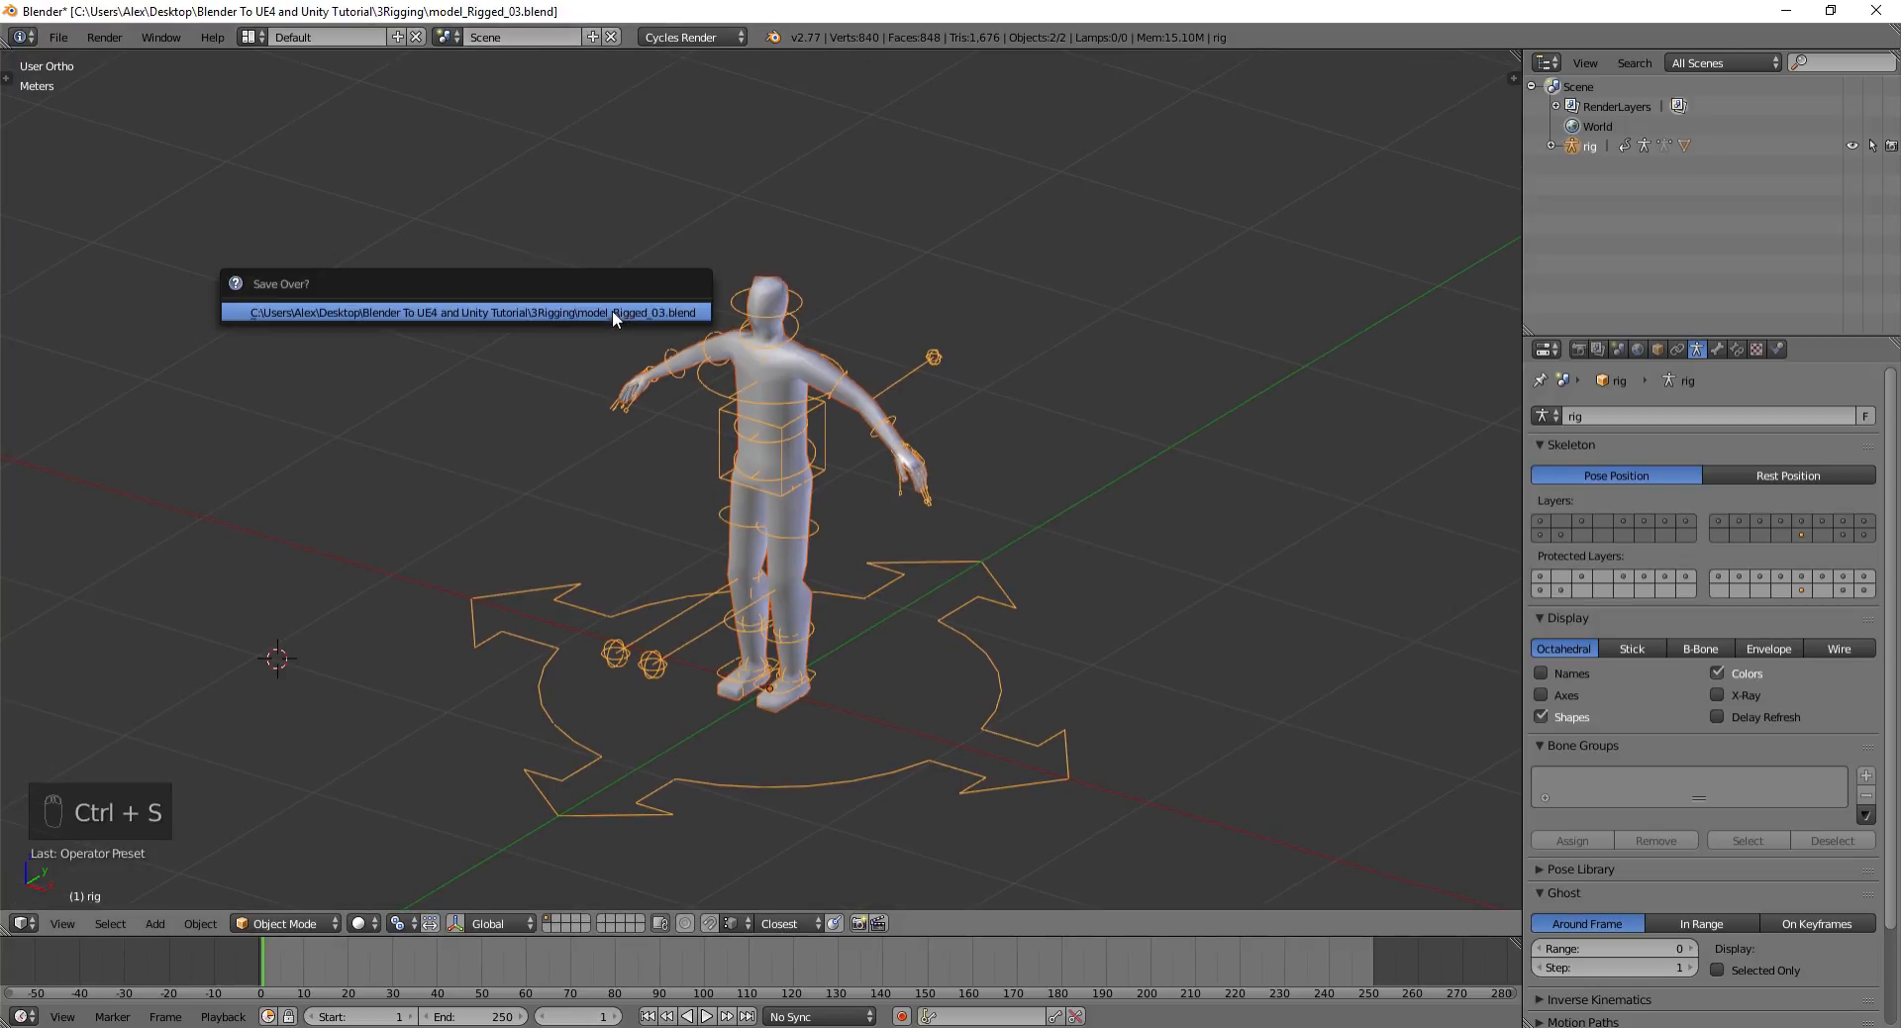
{"action": "key", "text": "ctrl+shift+s"}
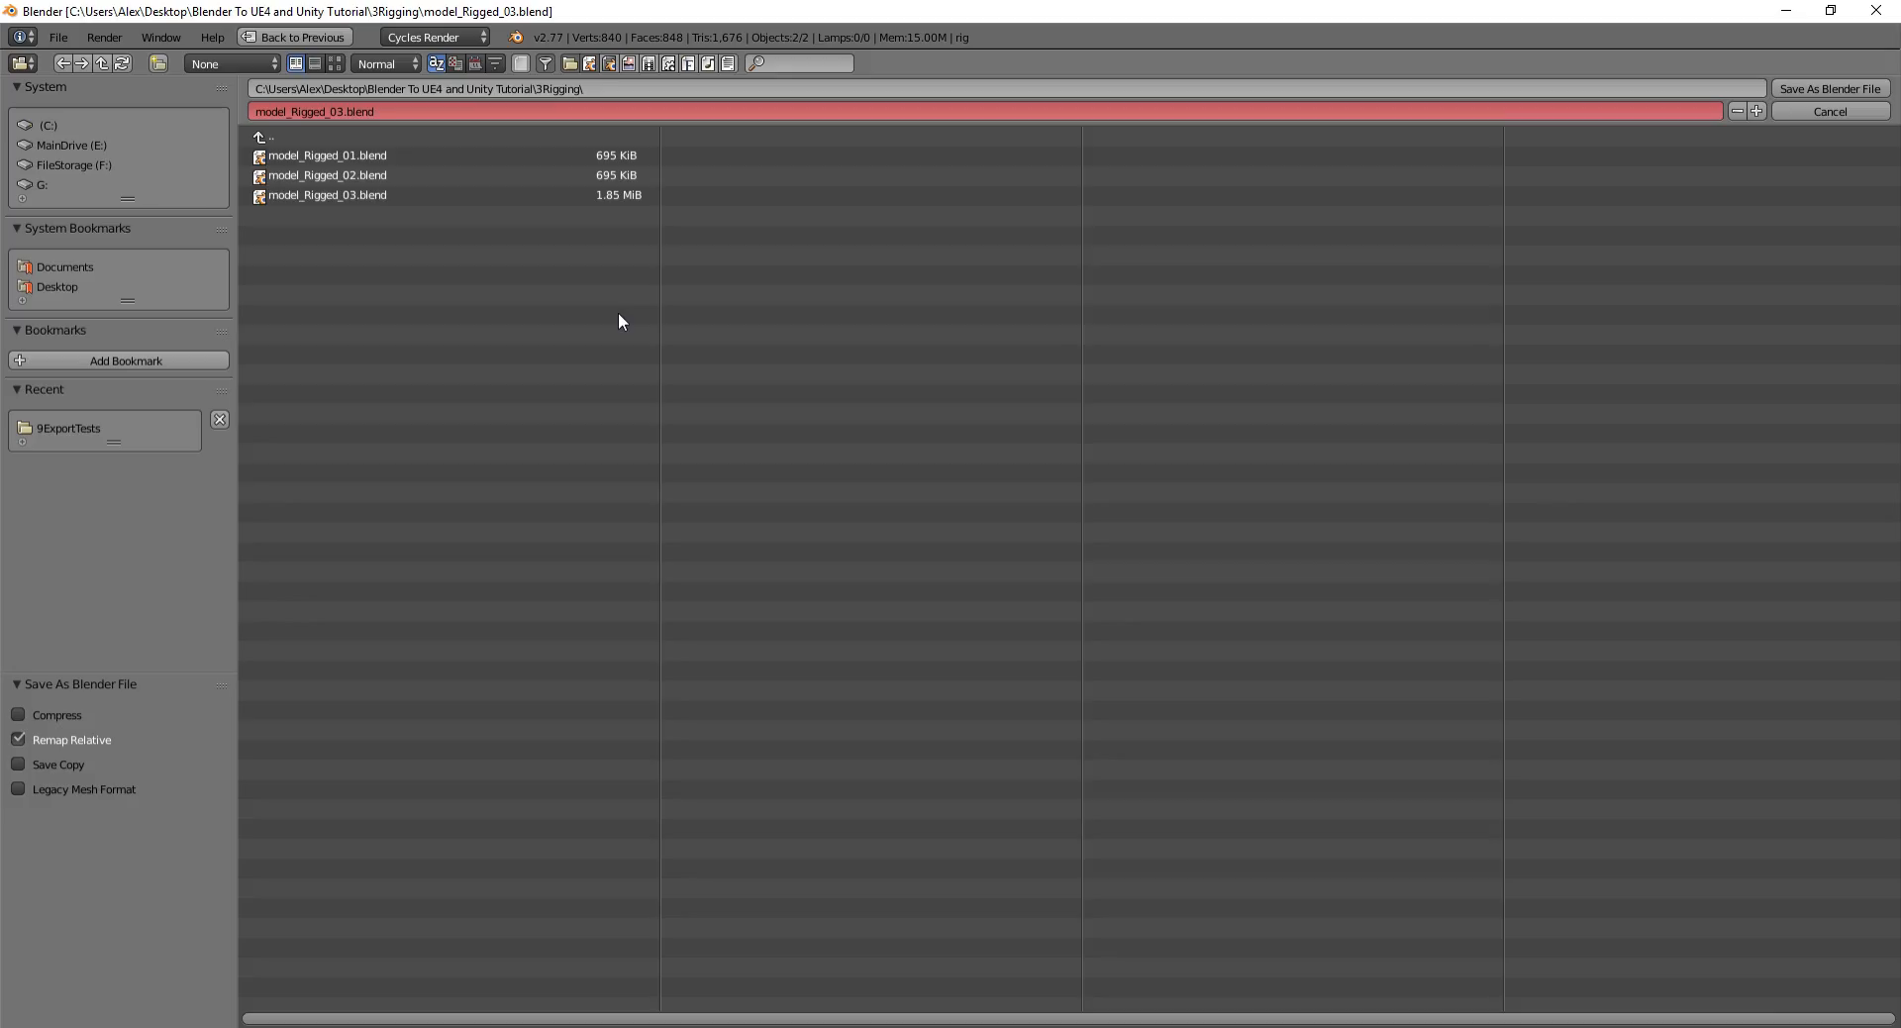
{"action": "key", "text": "KP_Add"}
{"action": "key", "text": "Return"}
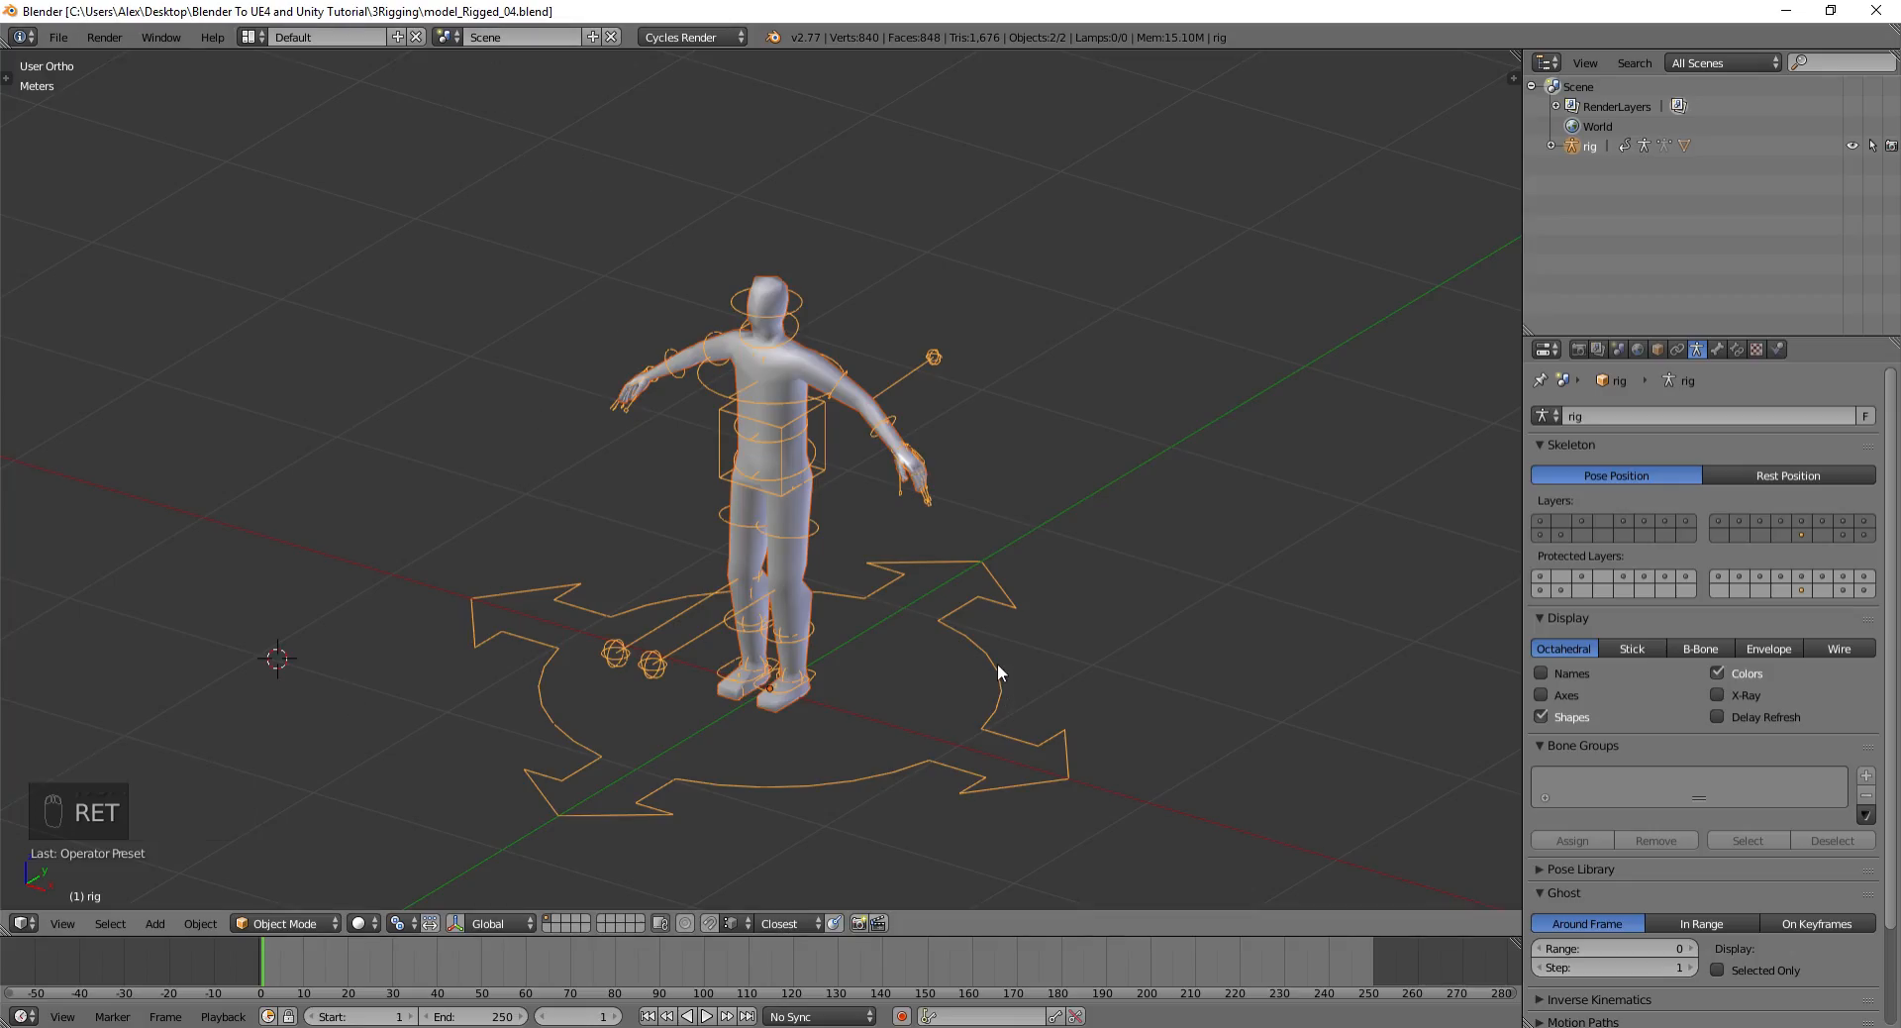
Select the character's body mesh and resize the property area and vertex group list to expose the shape key settings
{"action": "right_click", "coordinate": [781, 360]}
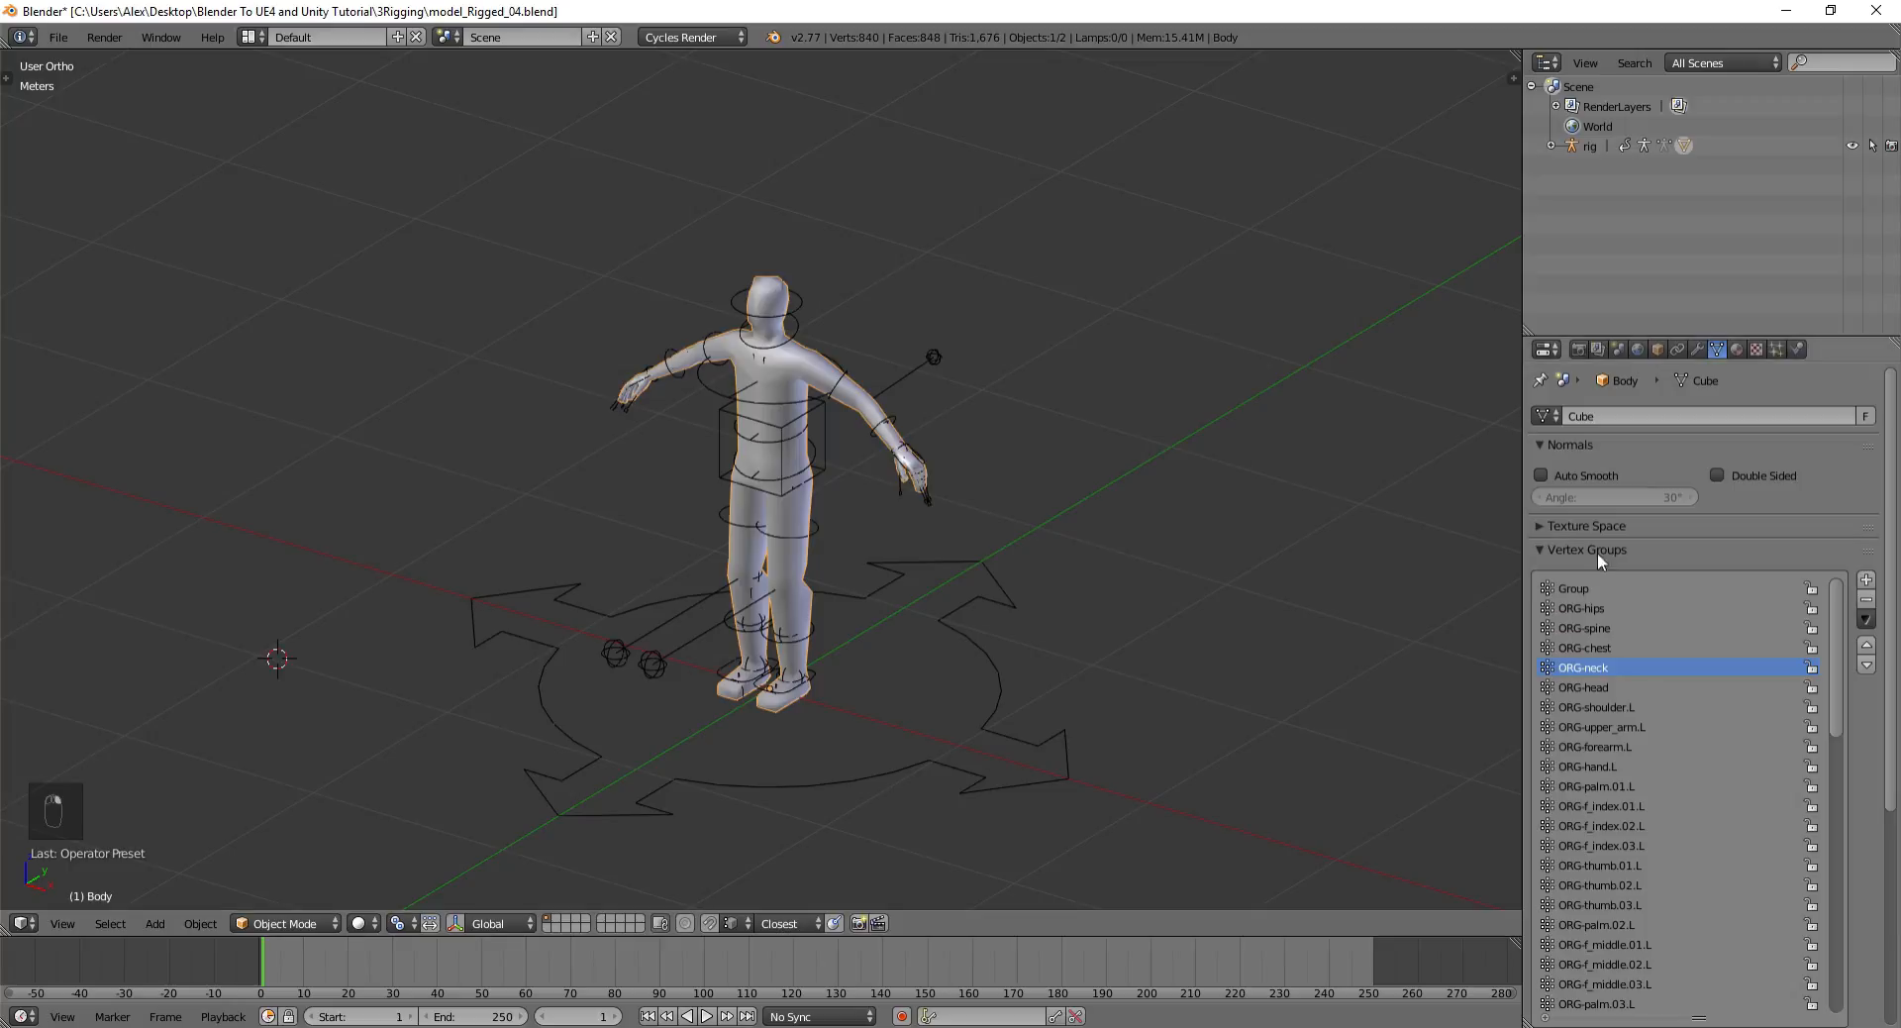
{"action": "left_click_drag", "start_coordinate": [1669, 337], "coordinate": [1675, 190]}
{"action": "left_click_drag", "start_coordinate": [1695, 871], "coordinate": [1640, 515]}
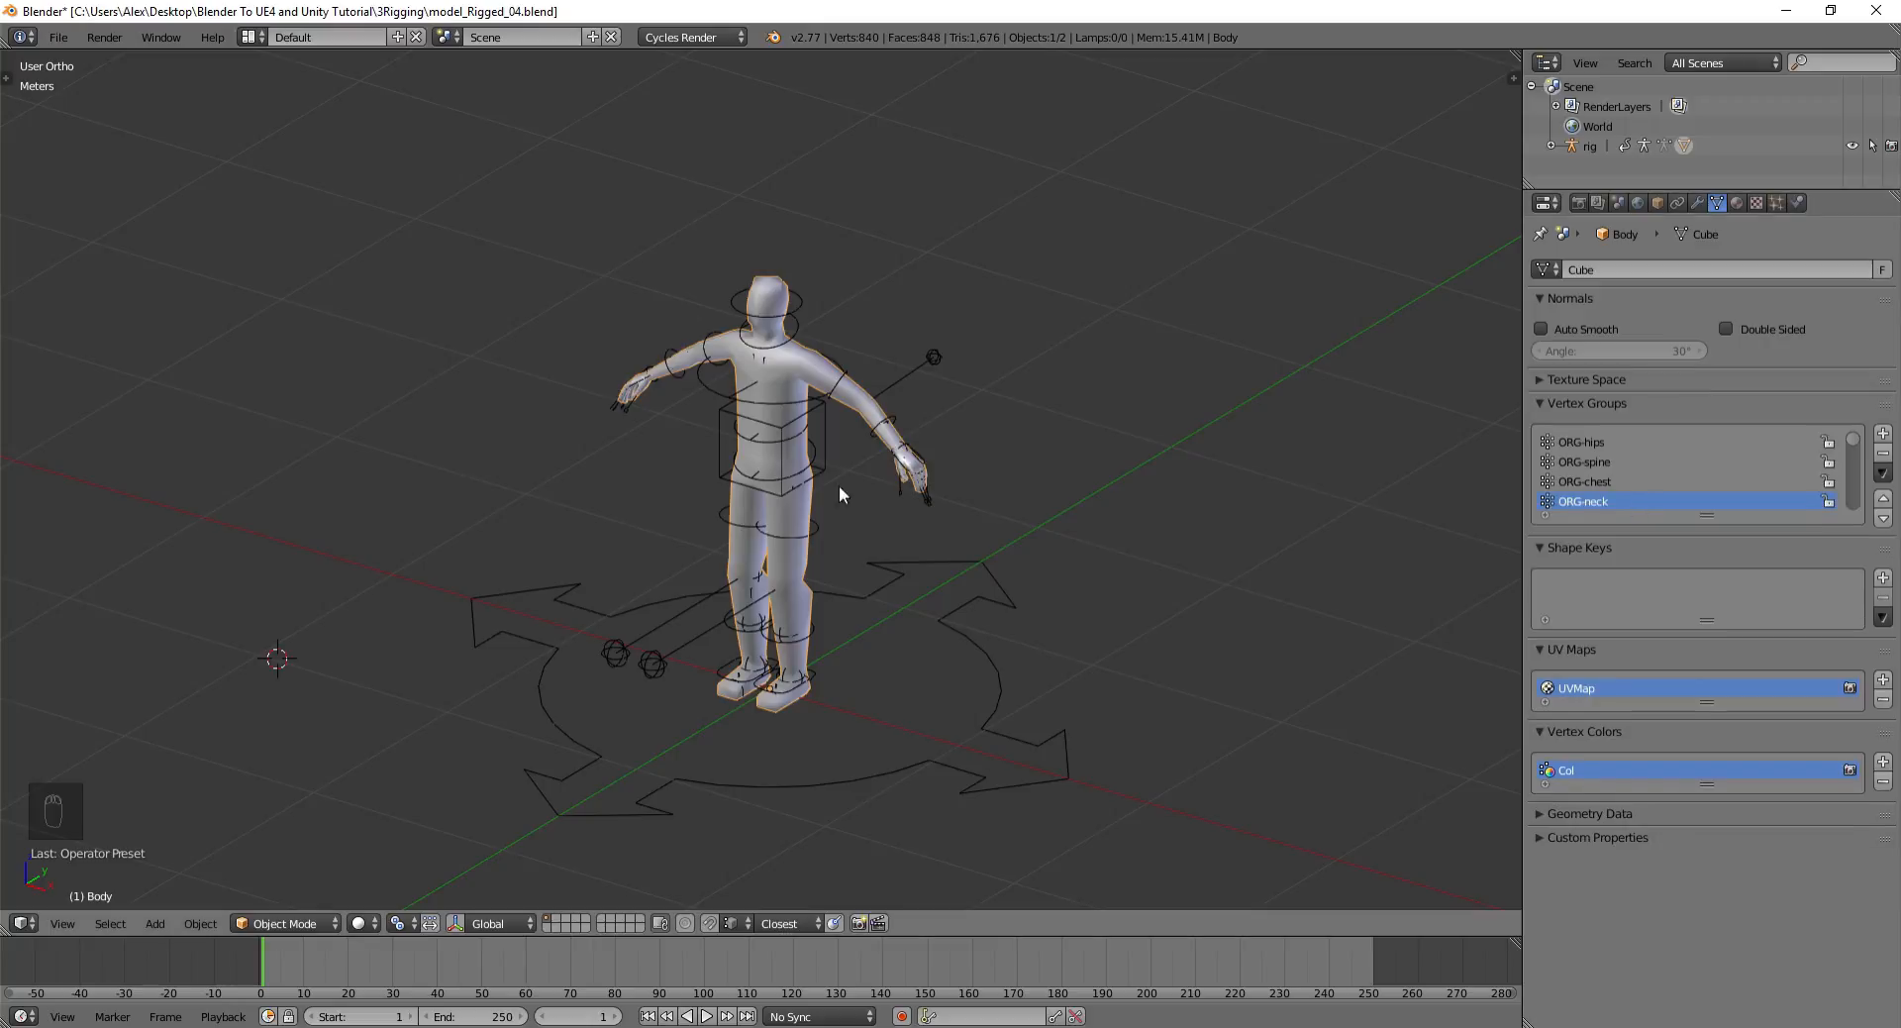
Set the body mesh's Edit Mode selection type to Vertex with nothing selected, and return to Object Mode
{"action": "scroll", "coordinate": [777, 550], "scroll_direction": "up", "scroll_amount": 4}
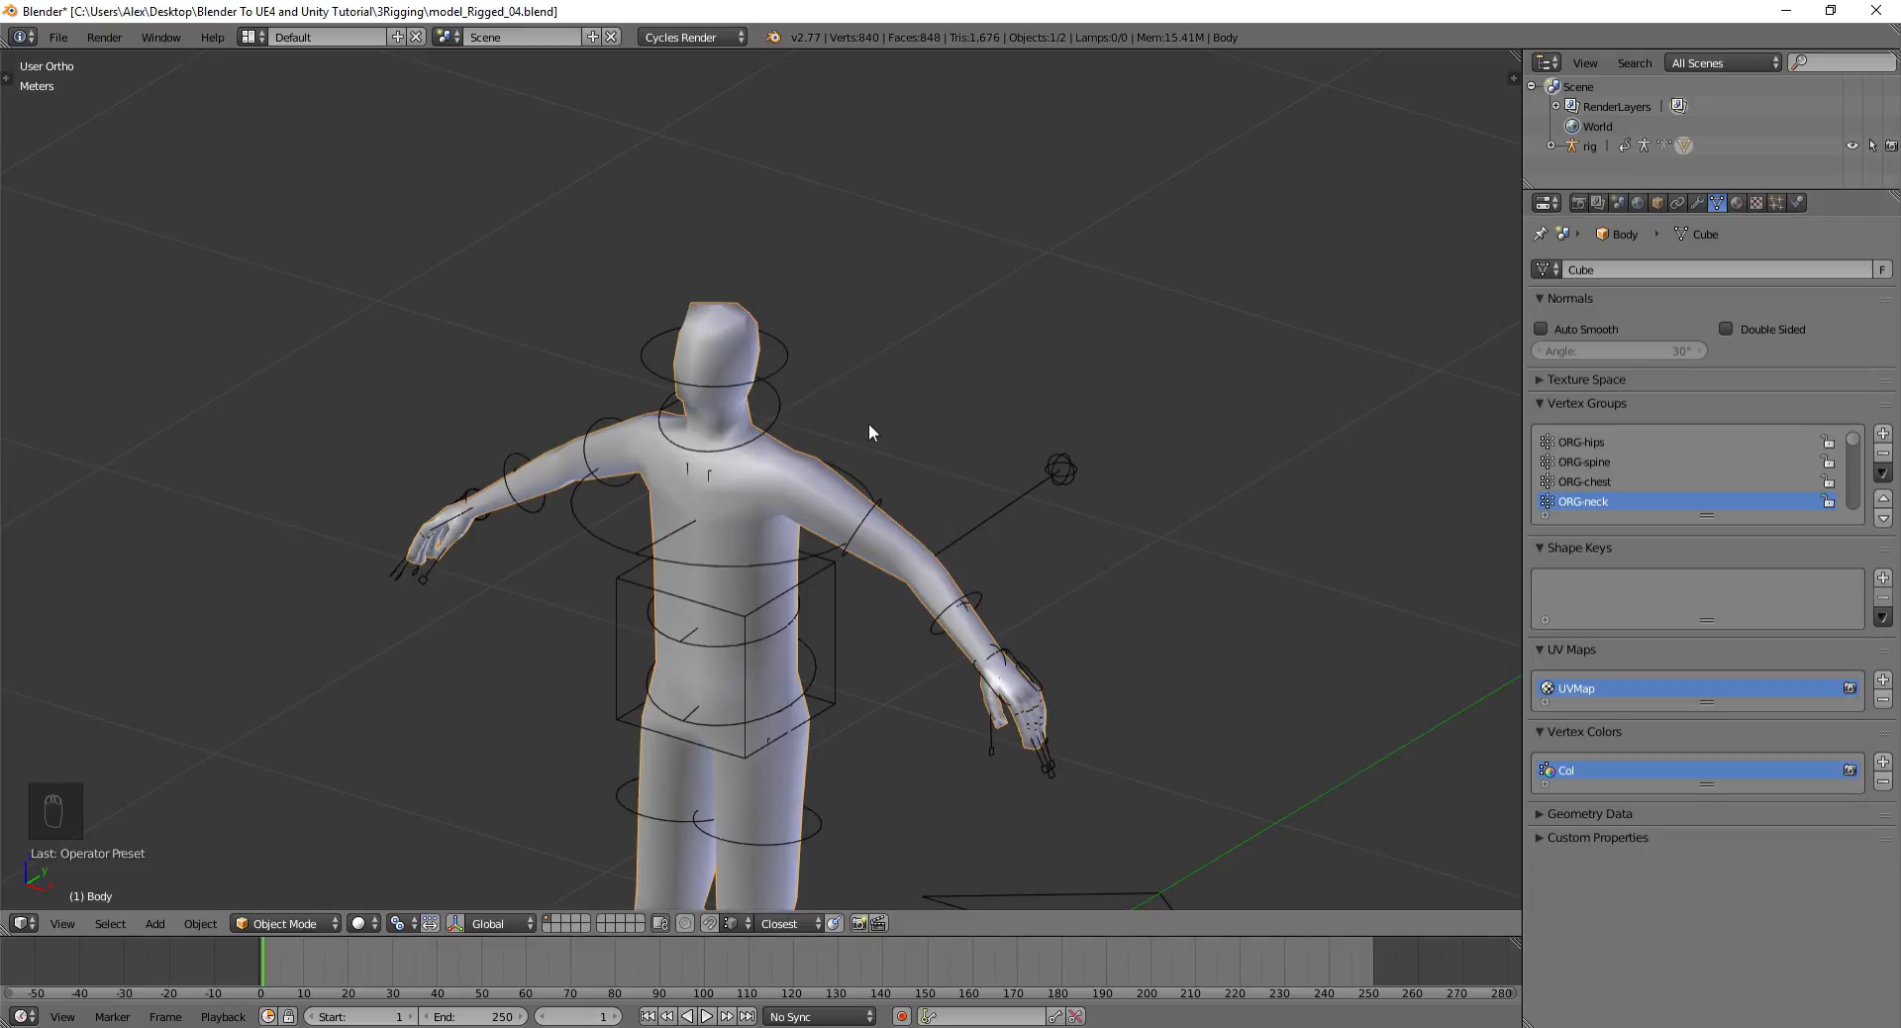
{"action": "key", "text": "Tab"}
{"action": "middle_click_drag", "start_coordinate": [707, 371], "coordinate": [845, 447]}
{"action": "scroll", "coordinate": [843, 343], "scroll_direction": "up", "scroll_amount": 1}
{"action": "key", "text": "a"}
{"action": "key", "text": "a"}
{"action": "key", "text": "ctrl+Tab"}
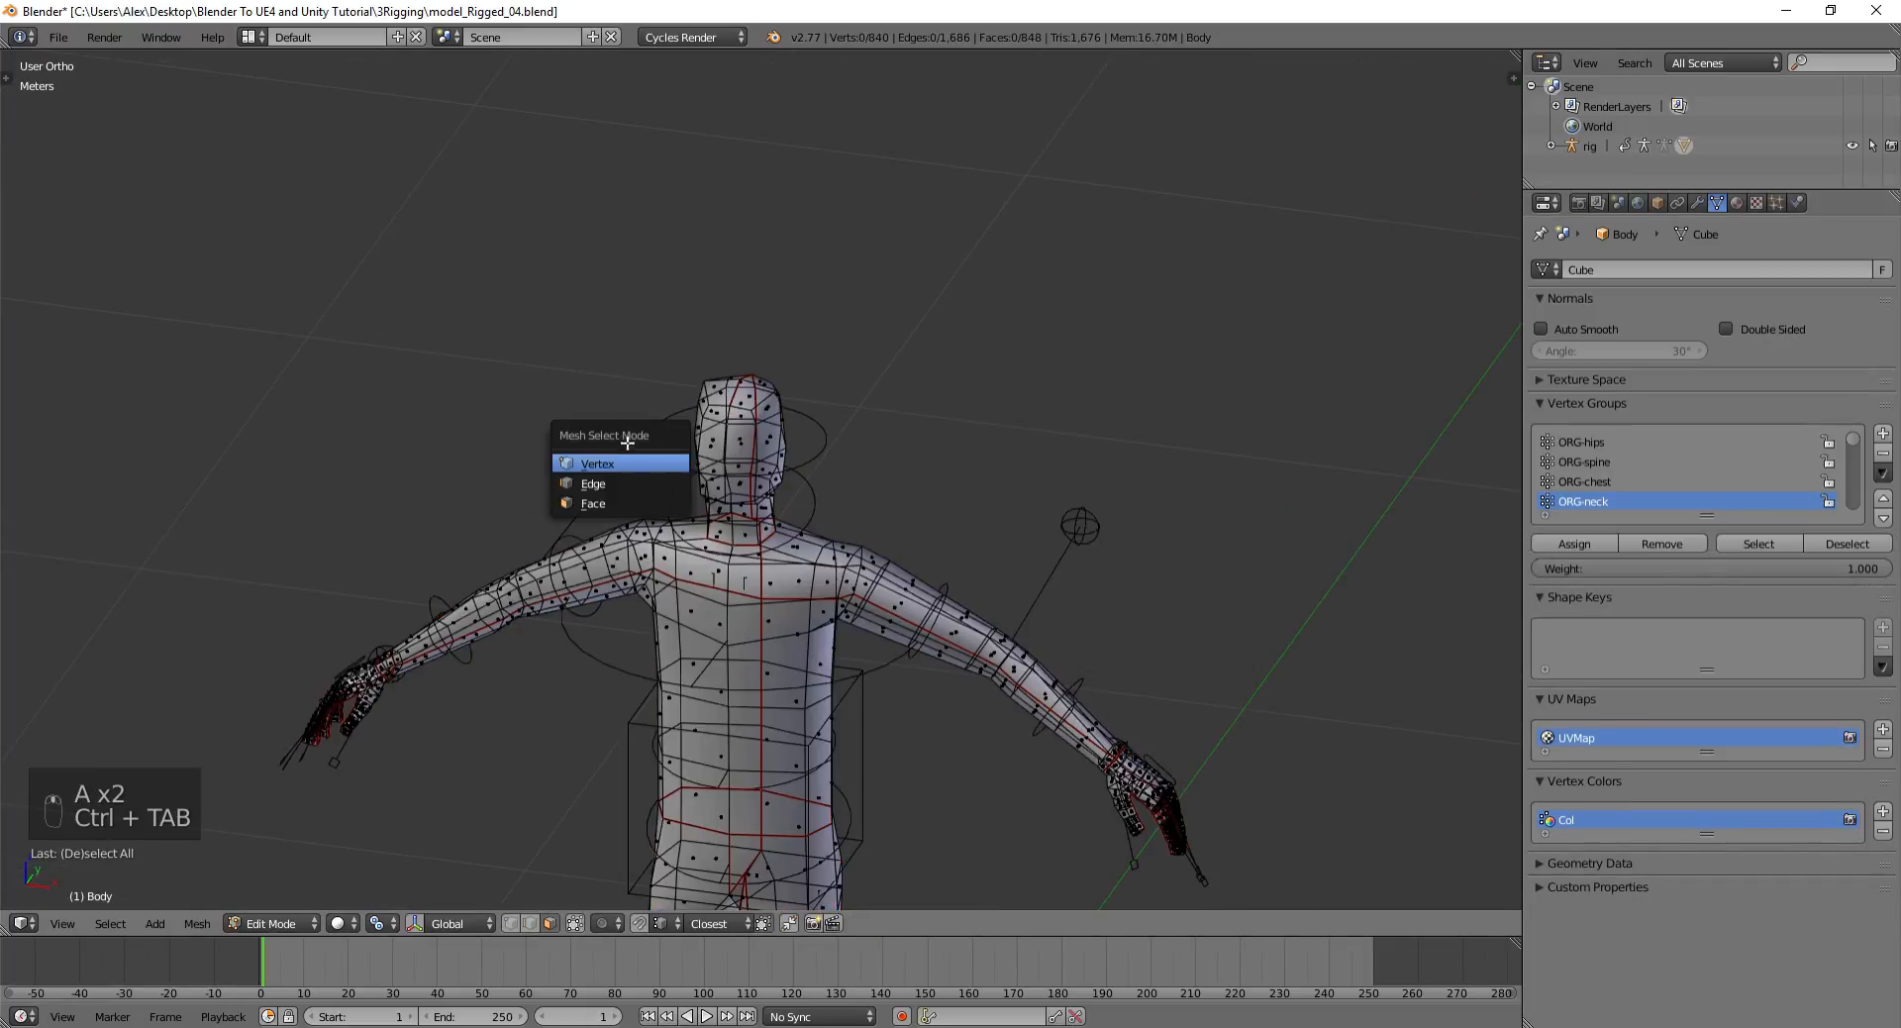
{"action": "left_click", "coordinate": [629, 466]}
{"action": "scroll", "coordinate": [746, 407], "scroll_direction": "up", "scroll_amount": 4}
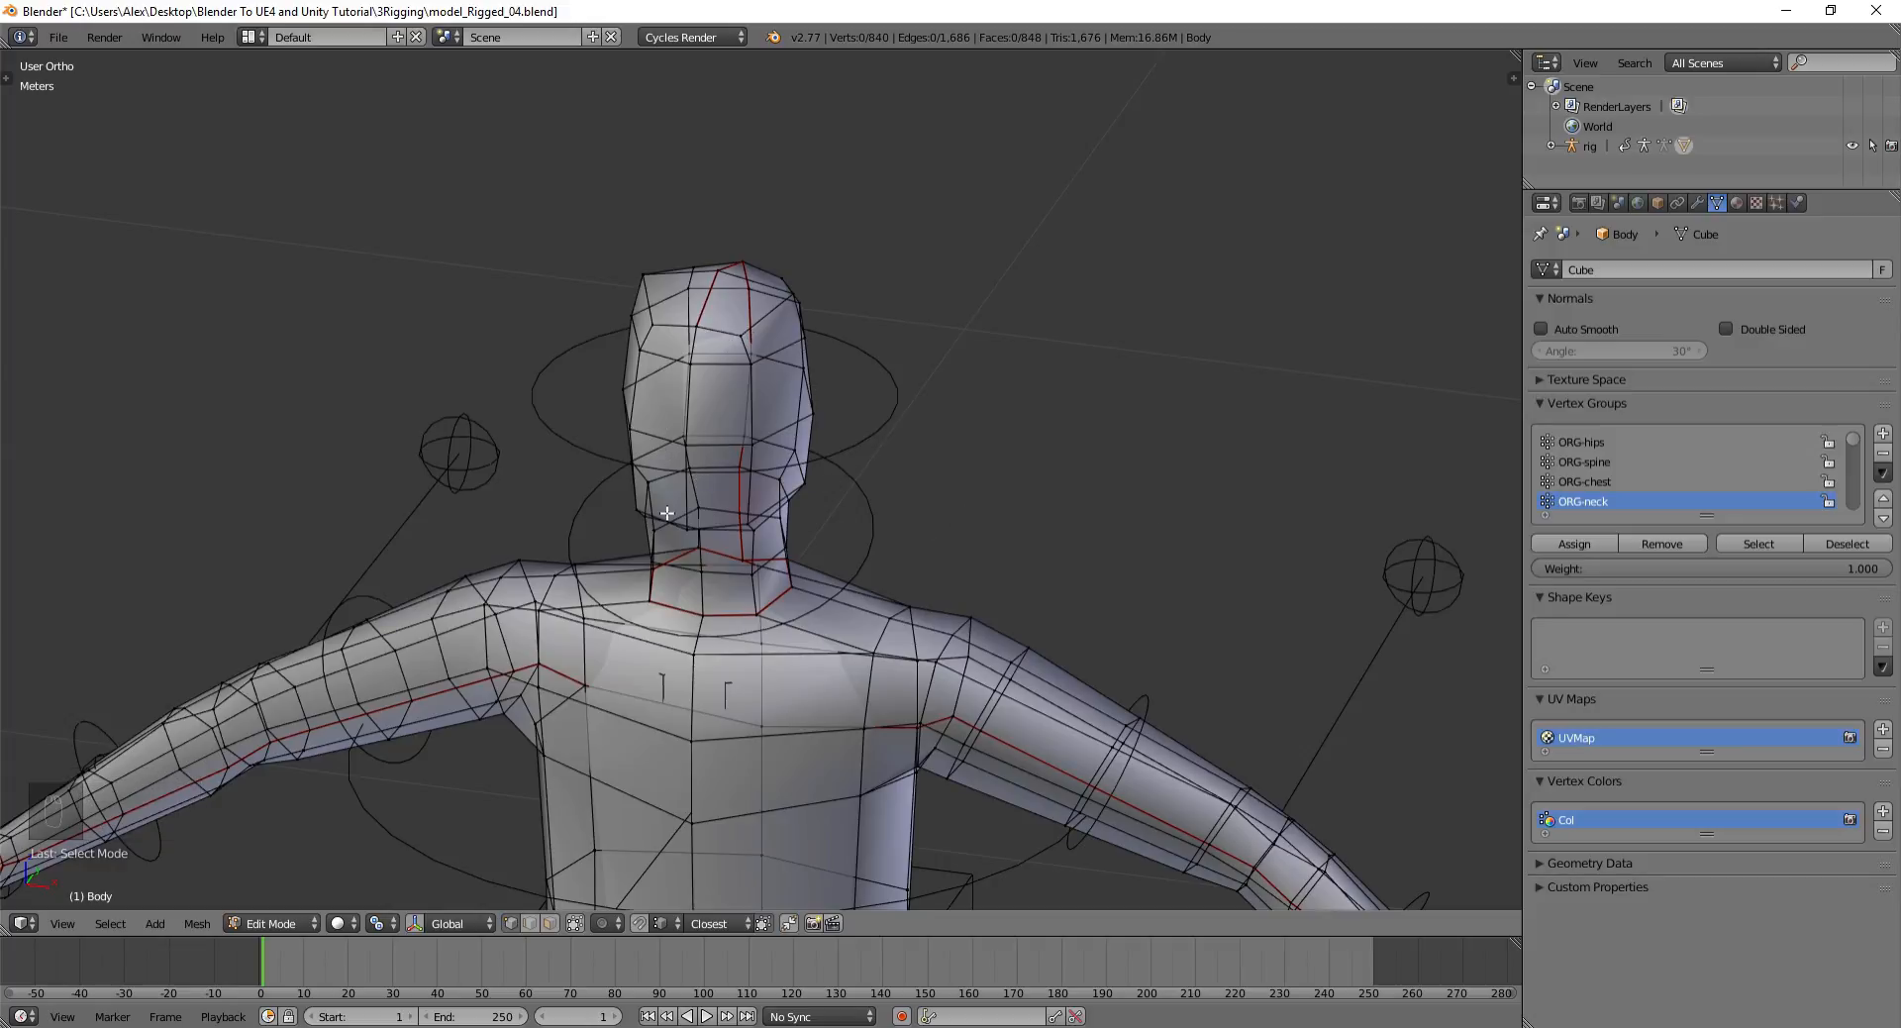
{"action": "scroll", "coordinate": [968, 610], "scroll_direction": "down", "scroll_amount": 2}
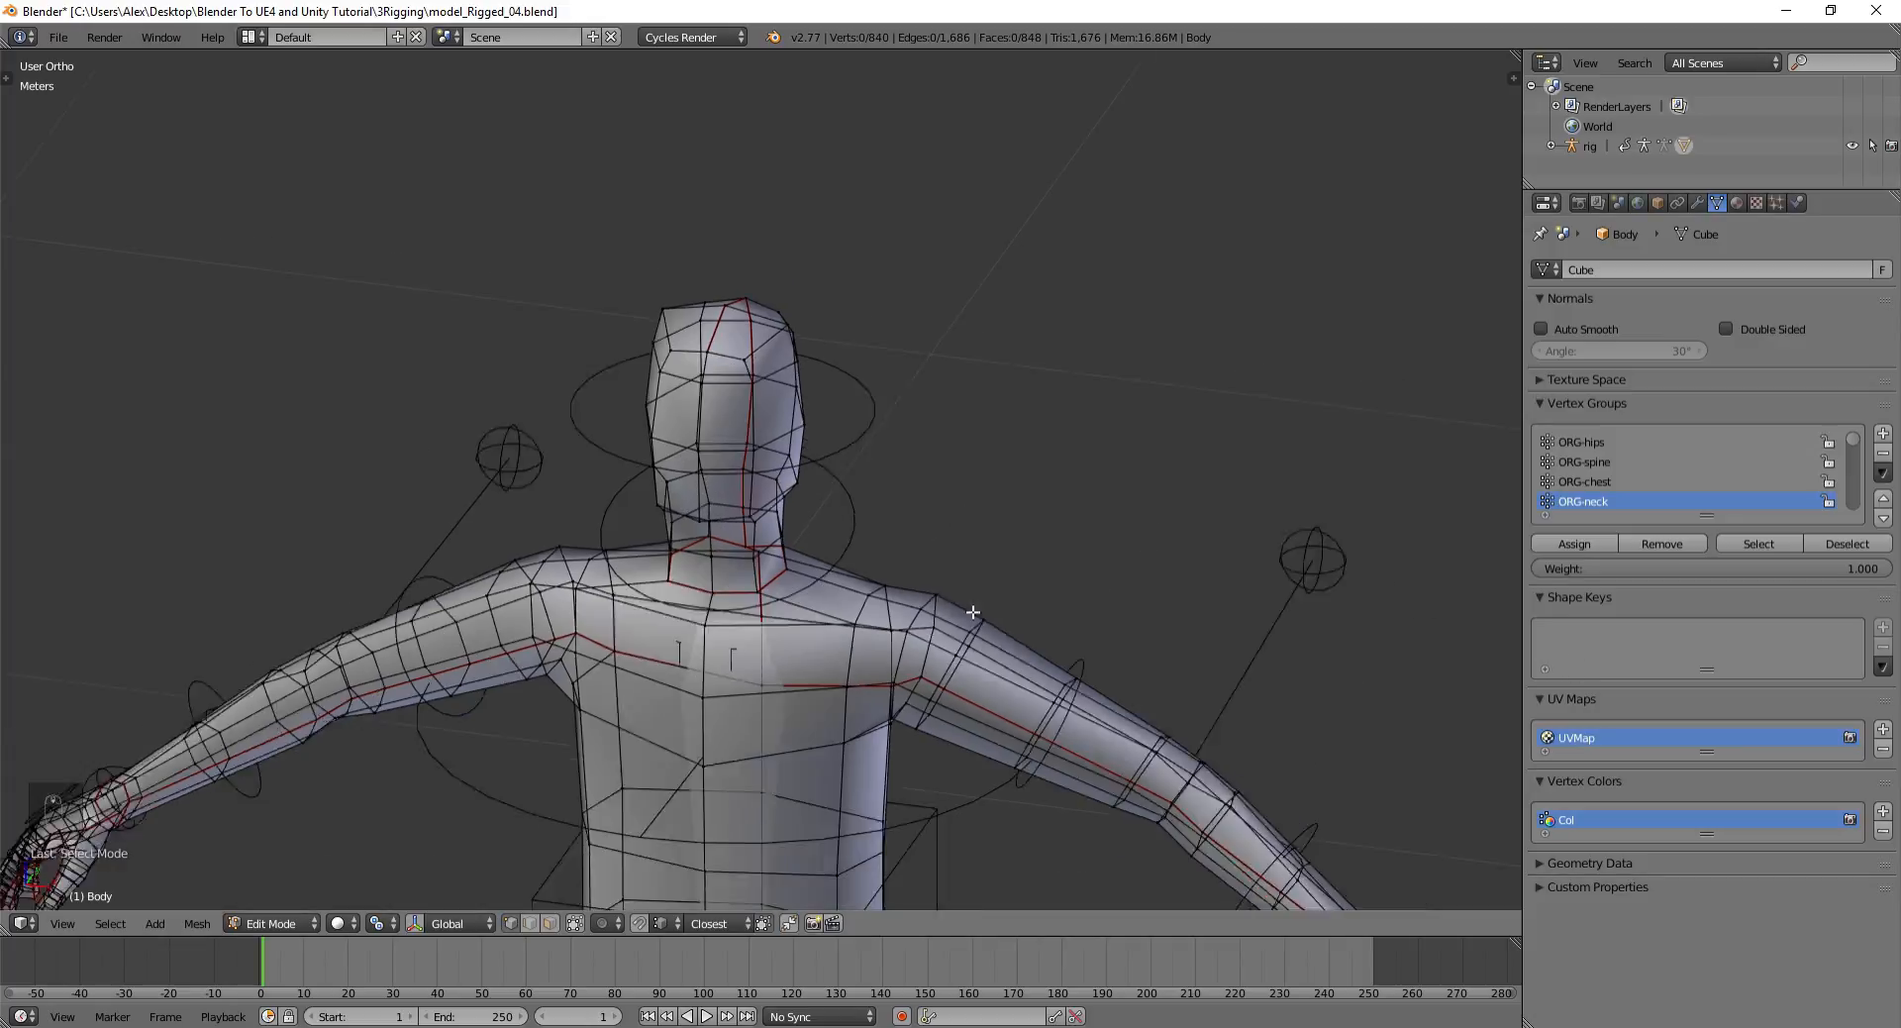
{"action": "middle_click_drag", "start_coordinate": [902, 578], "coordinate": [923, 493], "text": "shift"}
{"action": "key", "text": "Tab"}
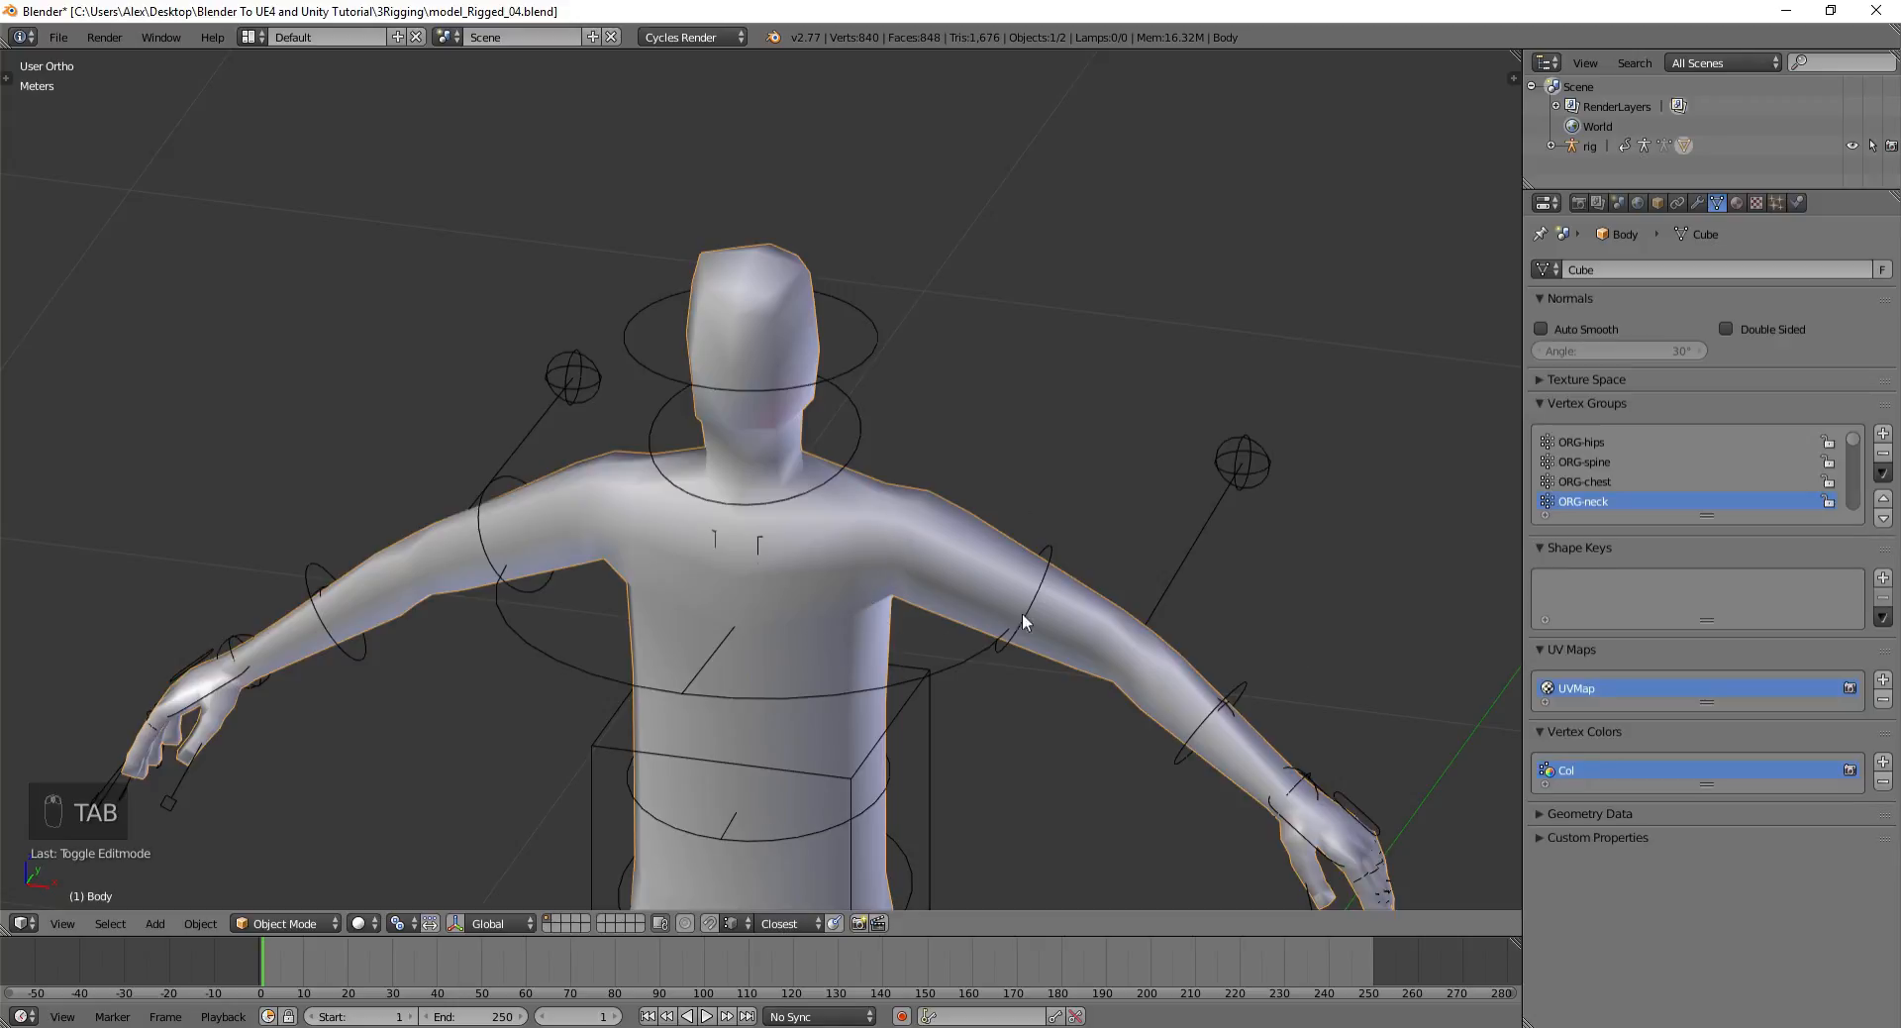
Add a base shape key to the body mesh
{"action": "left_click", "coordinate": [1883, 577]}
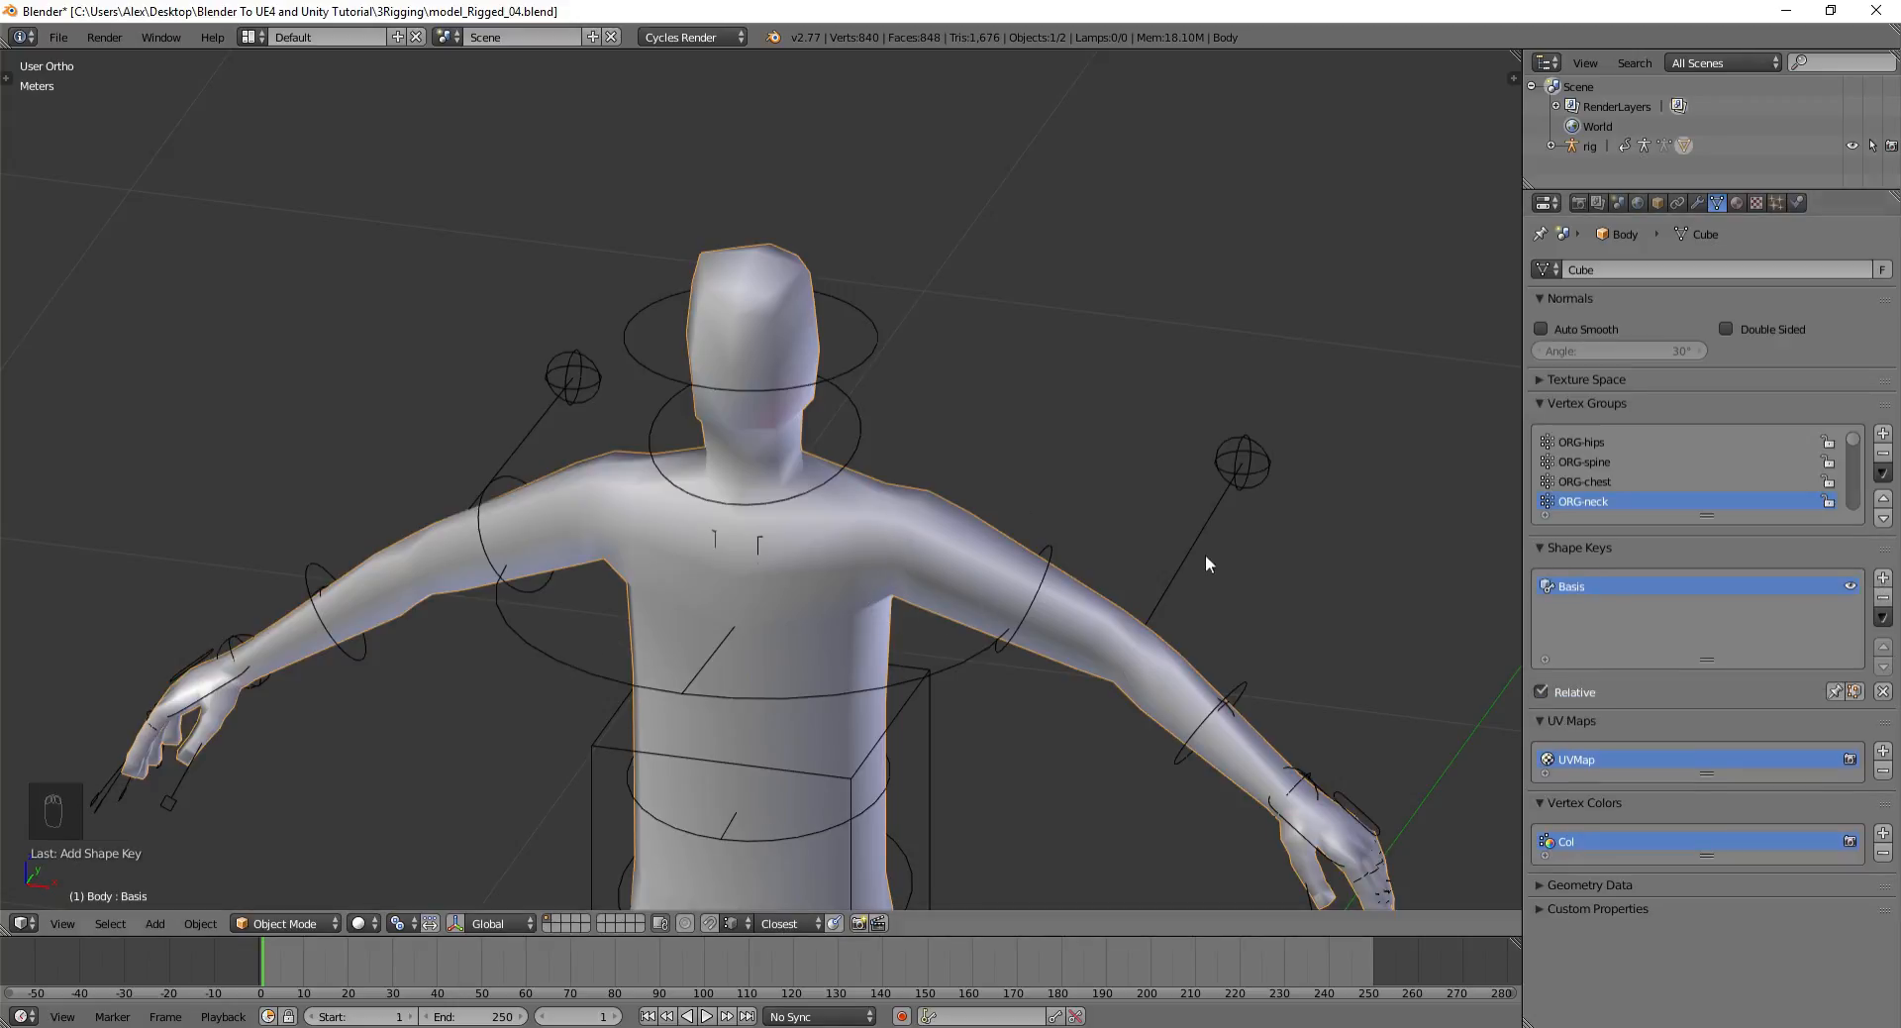
{"action": "scroll", "coordinate": [762, 582], "scroll_direction": "down", "scroll_amount": 4}
{"action": "key", "text": "Tab"}
{"action": "scroll", "coordinate": [786, 663], "scroll_direction": "down", "scroll_amount": 2}
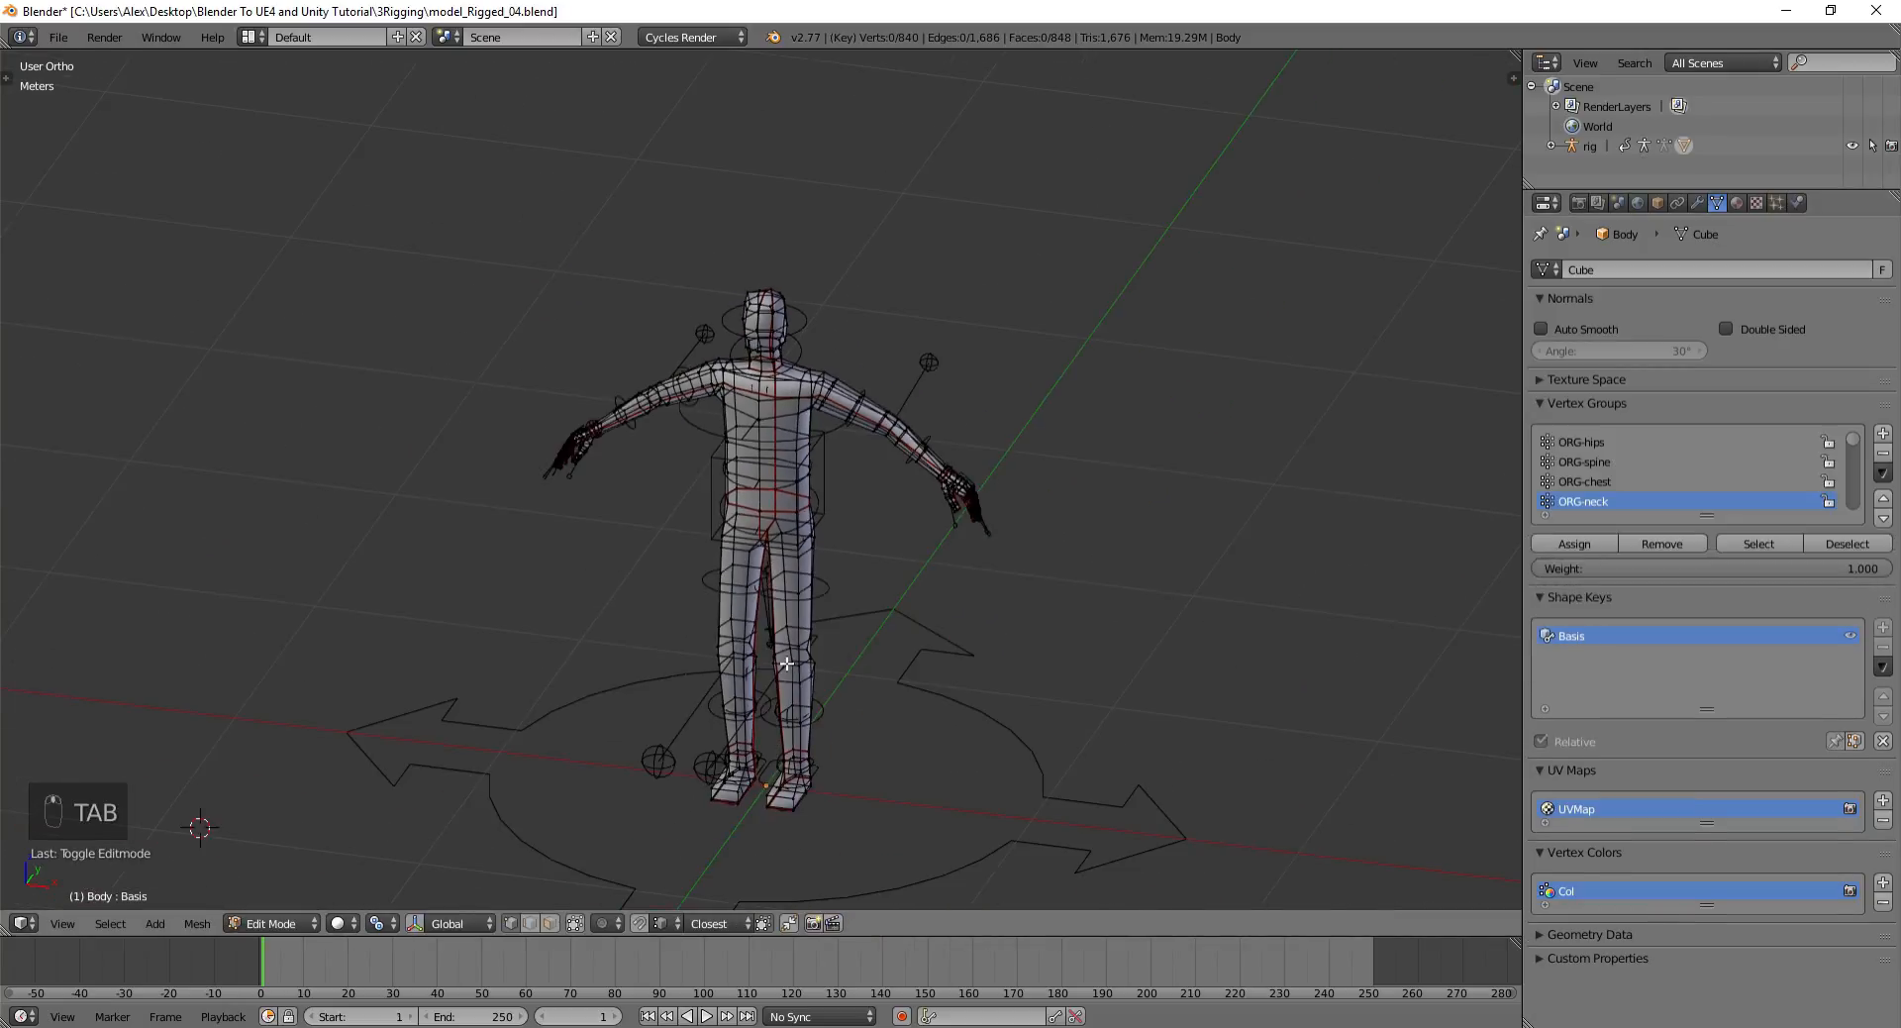
{"action": "key", "text": "Tab"}
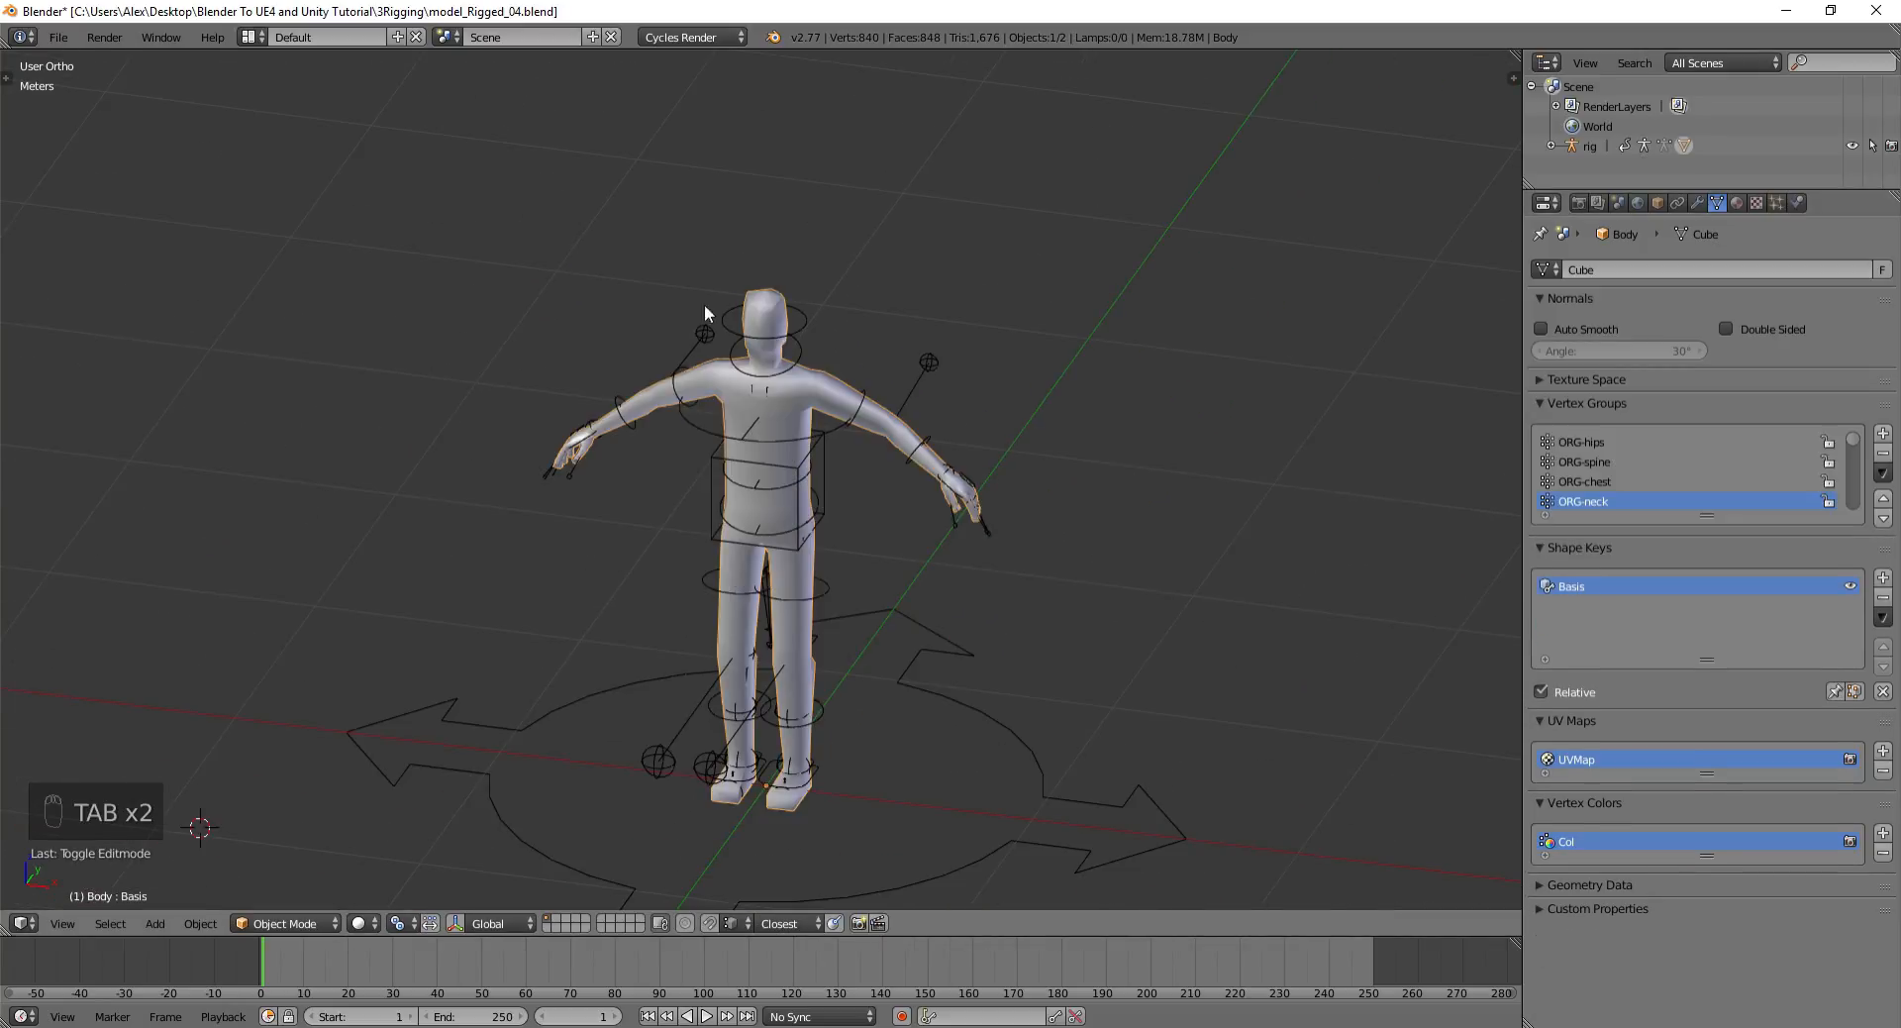
Add a second shape key to the body mesh and name it HeadExpand
{"action": "scroll", "coordinate": [704, 310], "scroll_direction": "up", "scroll_amount": 4}
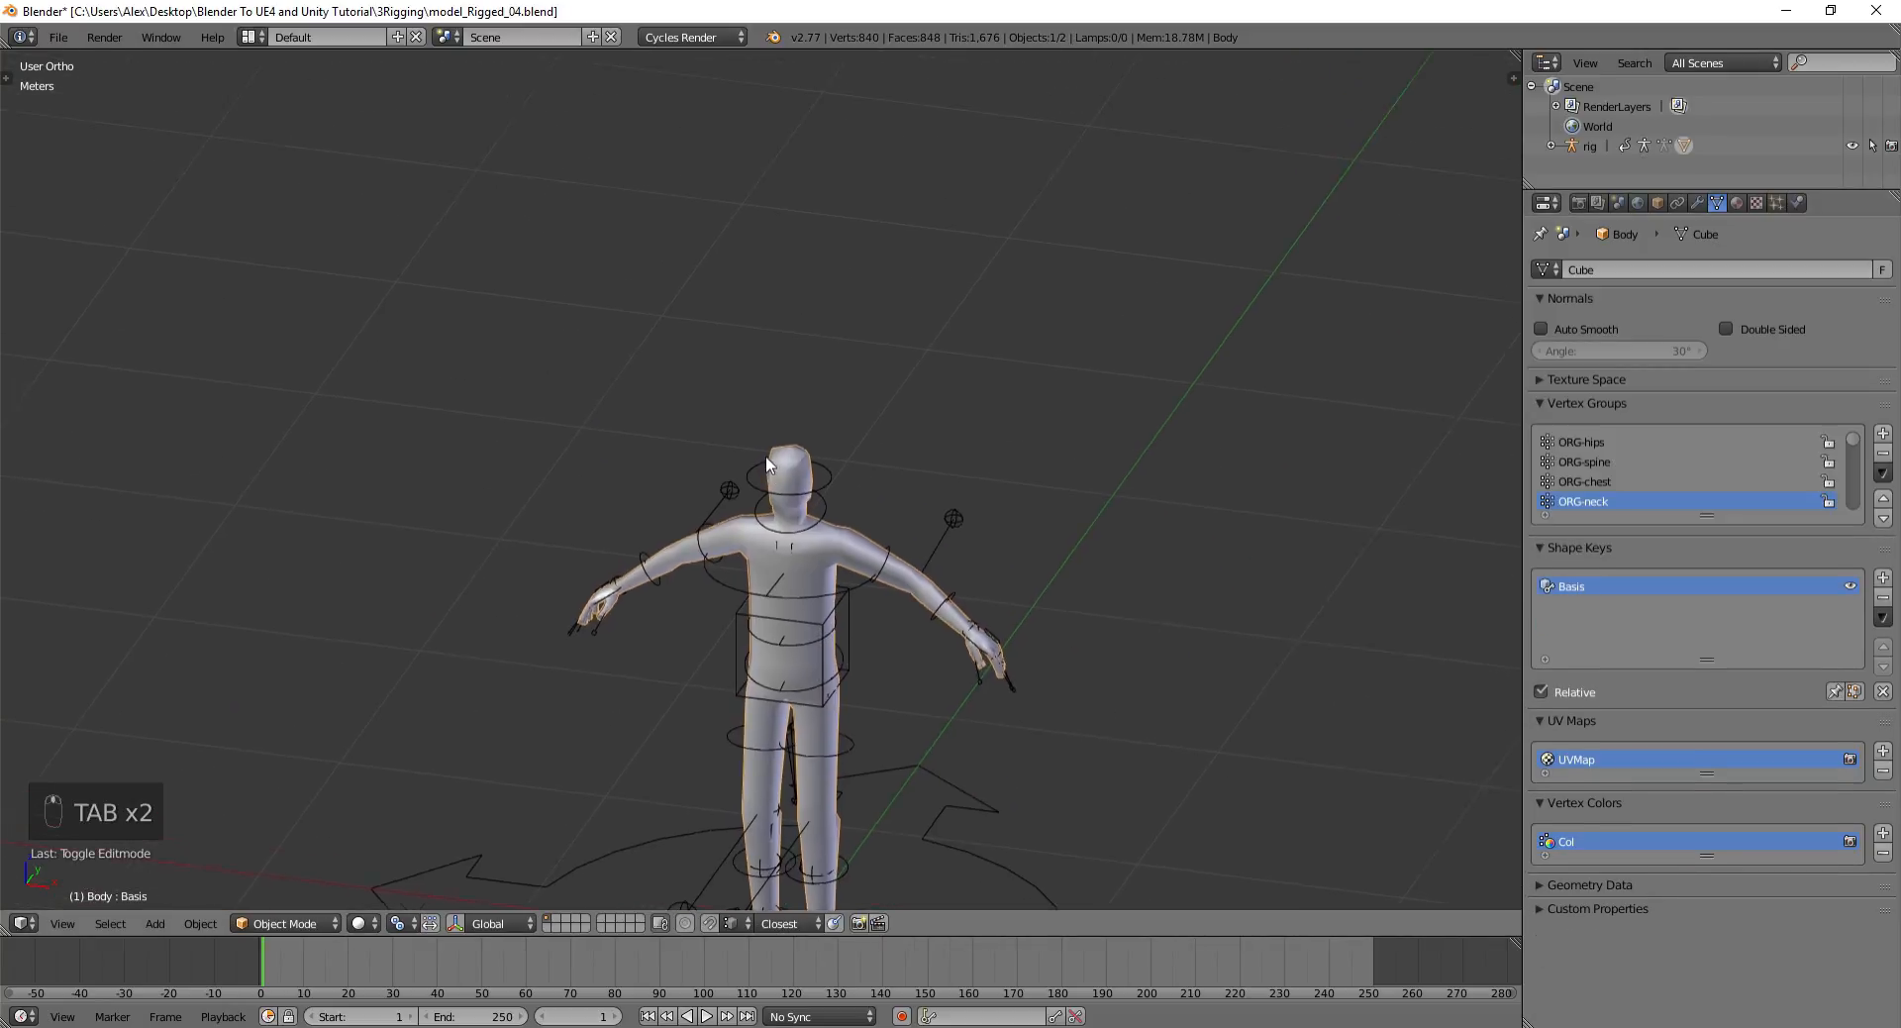
{"action": "left_click", "coordinate": [1882, 578]}
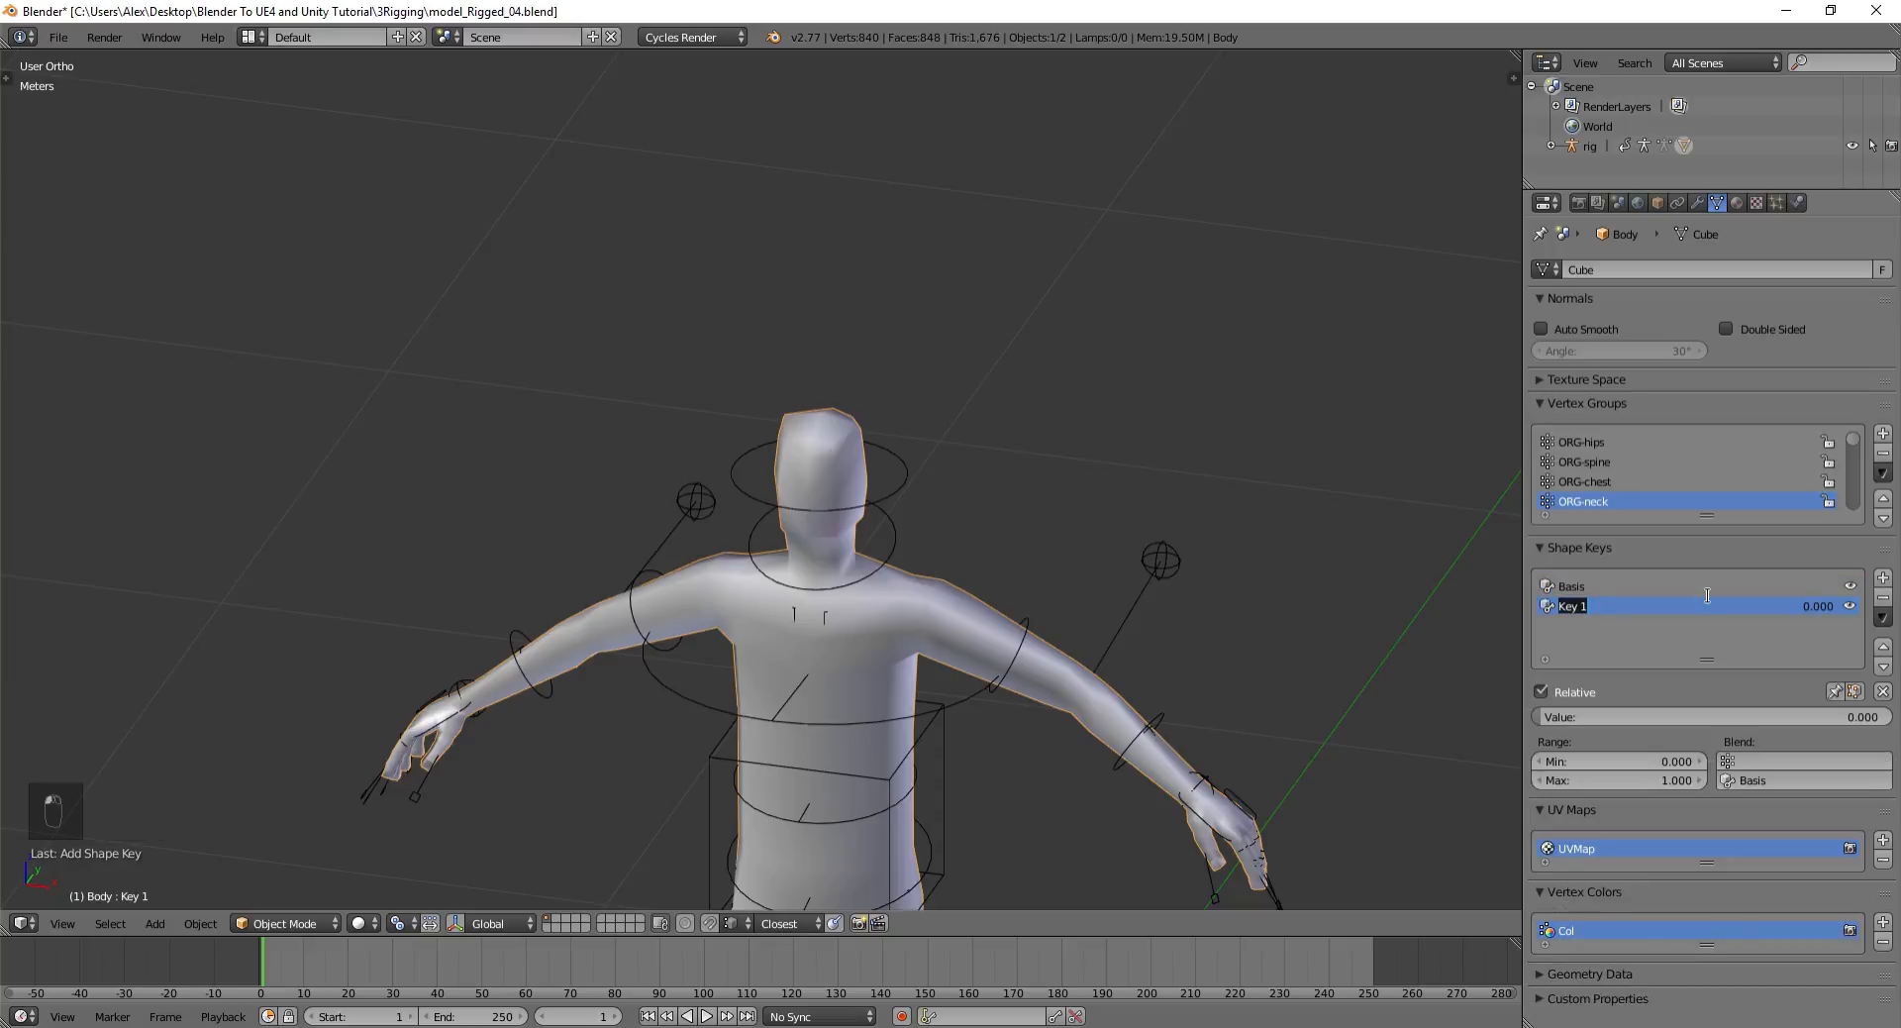
{"action": "type", "text": "HeadExpand"}
Set the HeadExpand value to 1.000 and enable shape key display in Edit Mode for editing the mesh
{"action": "left_click_drag", "start_coordinate": [1566, 716], "coordinate": [1891, 717]}
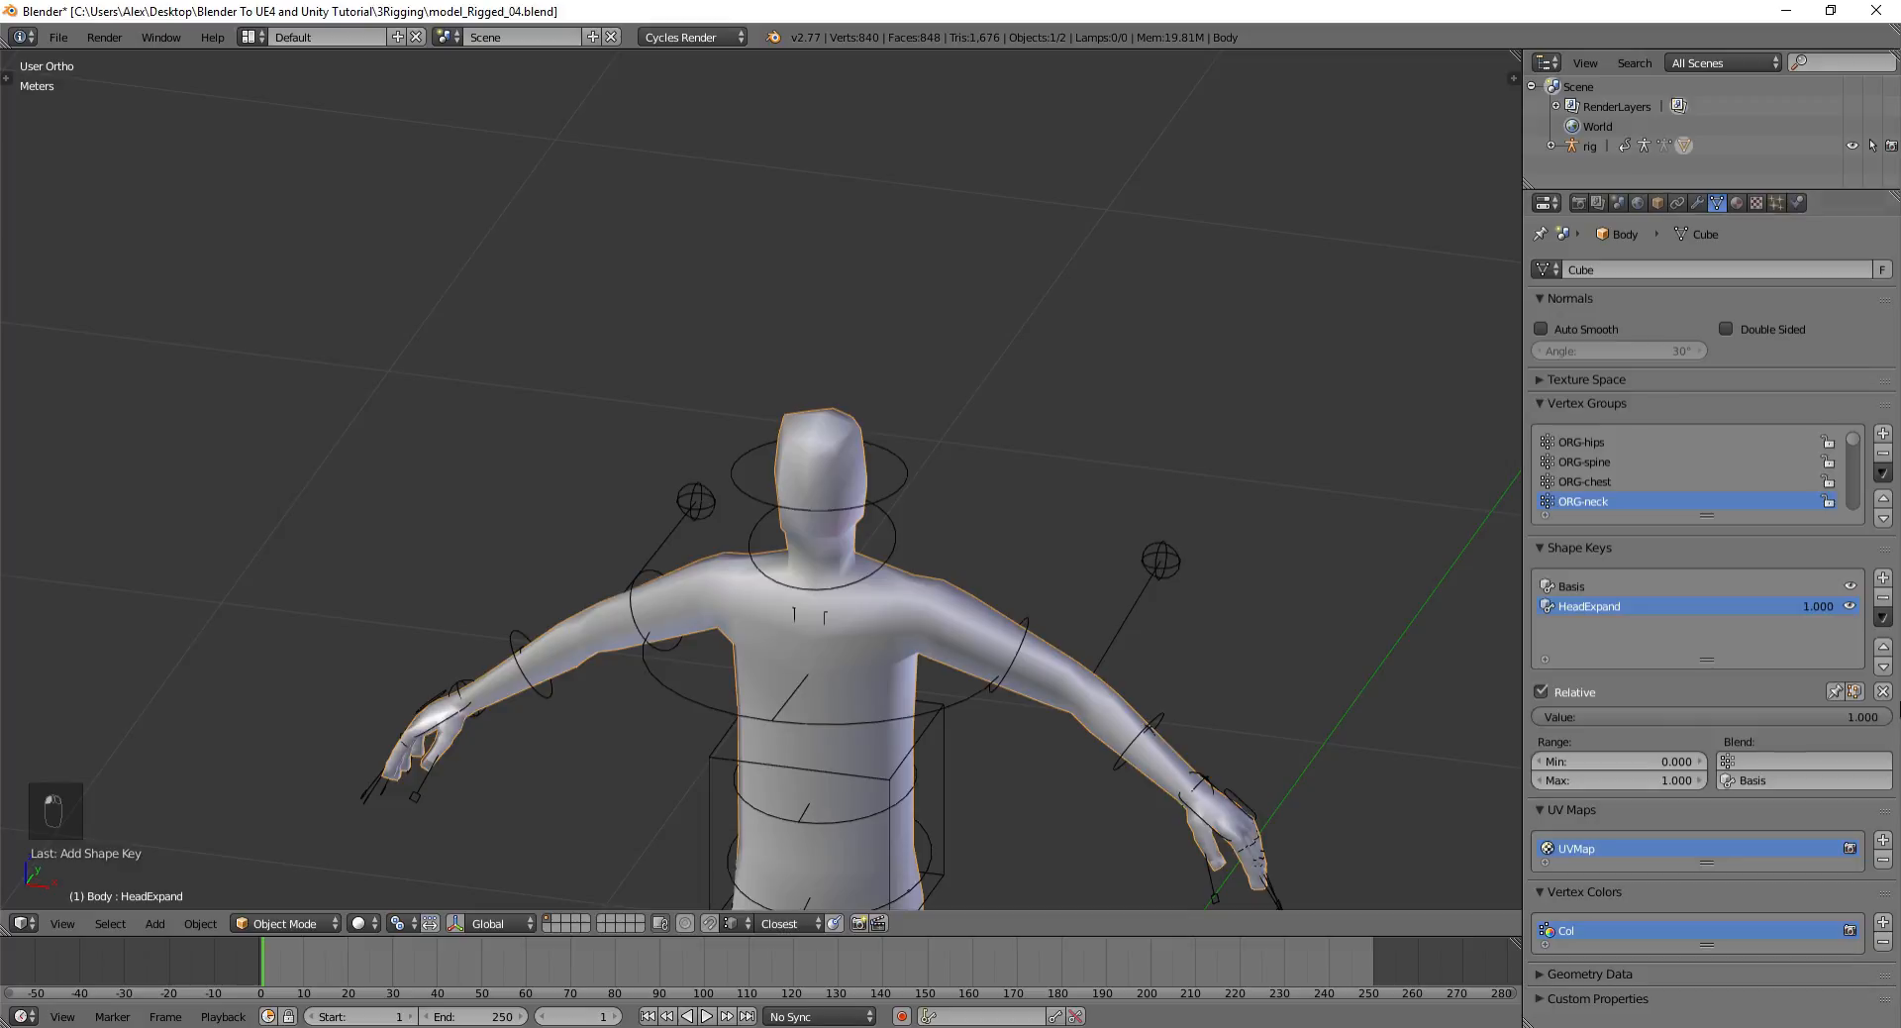
{"action": "left_click", "coordinate": [1854, 693]}
{"action": "key", "text": "Tab"}
Box-select all vertices of the head down to the jaw in the front orthographic view
{"action": "scroll", "coordinate": [975, 589], "scroll_direction": "up", "scroll_amount": 3}
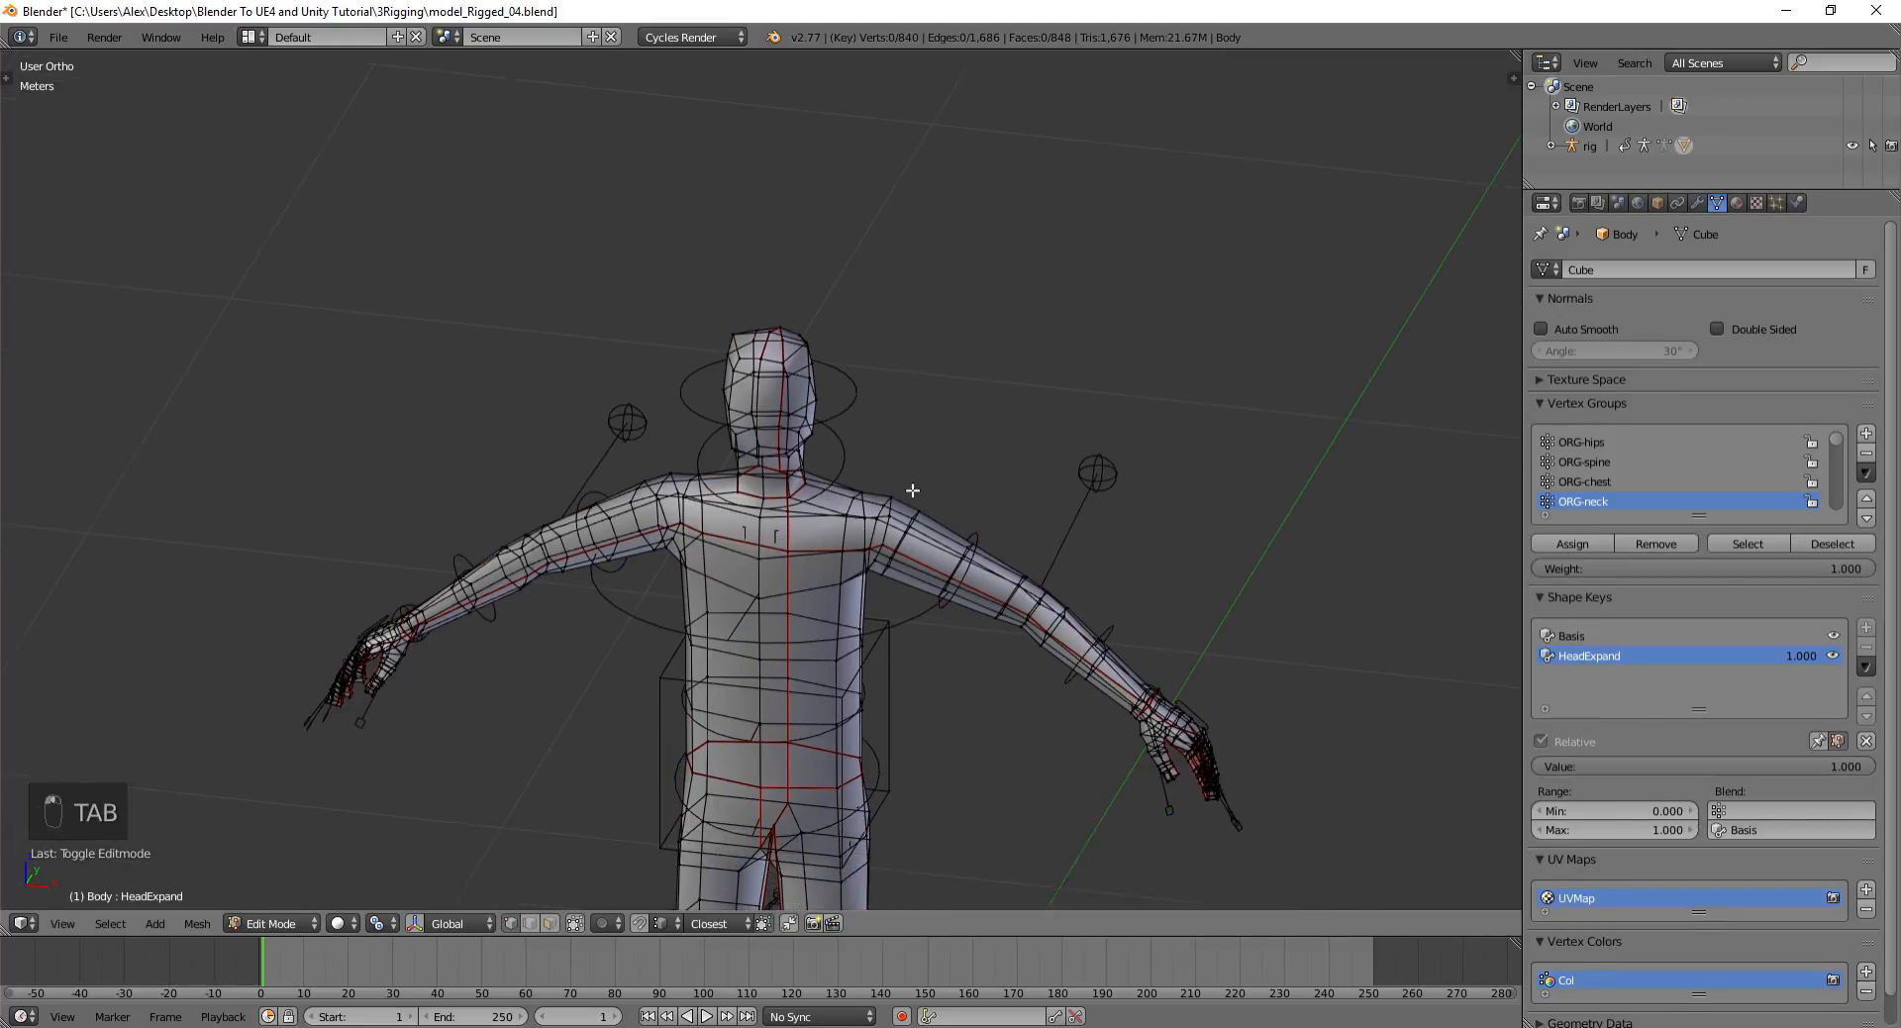
{"action": "scroll", "coordinate": [884, 485], "scroll_direction": "up", "scroll_amount": 3}
{"action": "scroll", "coordinate": [882, 555], "scroll_direction": "up", "scroll_amount": 2}
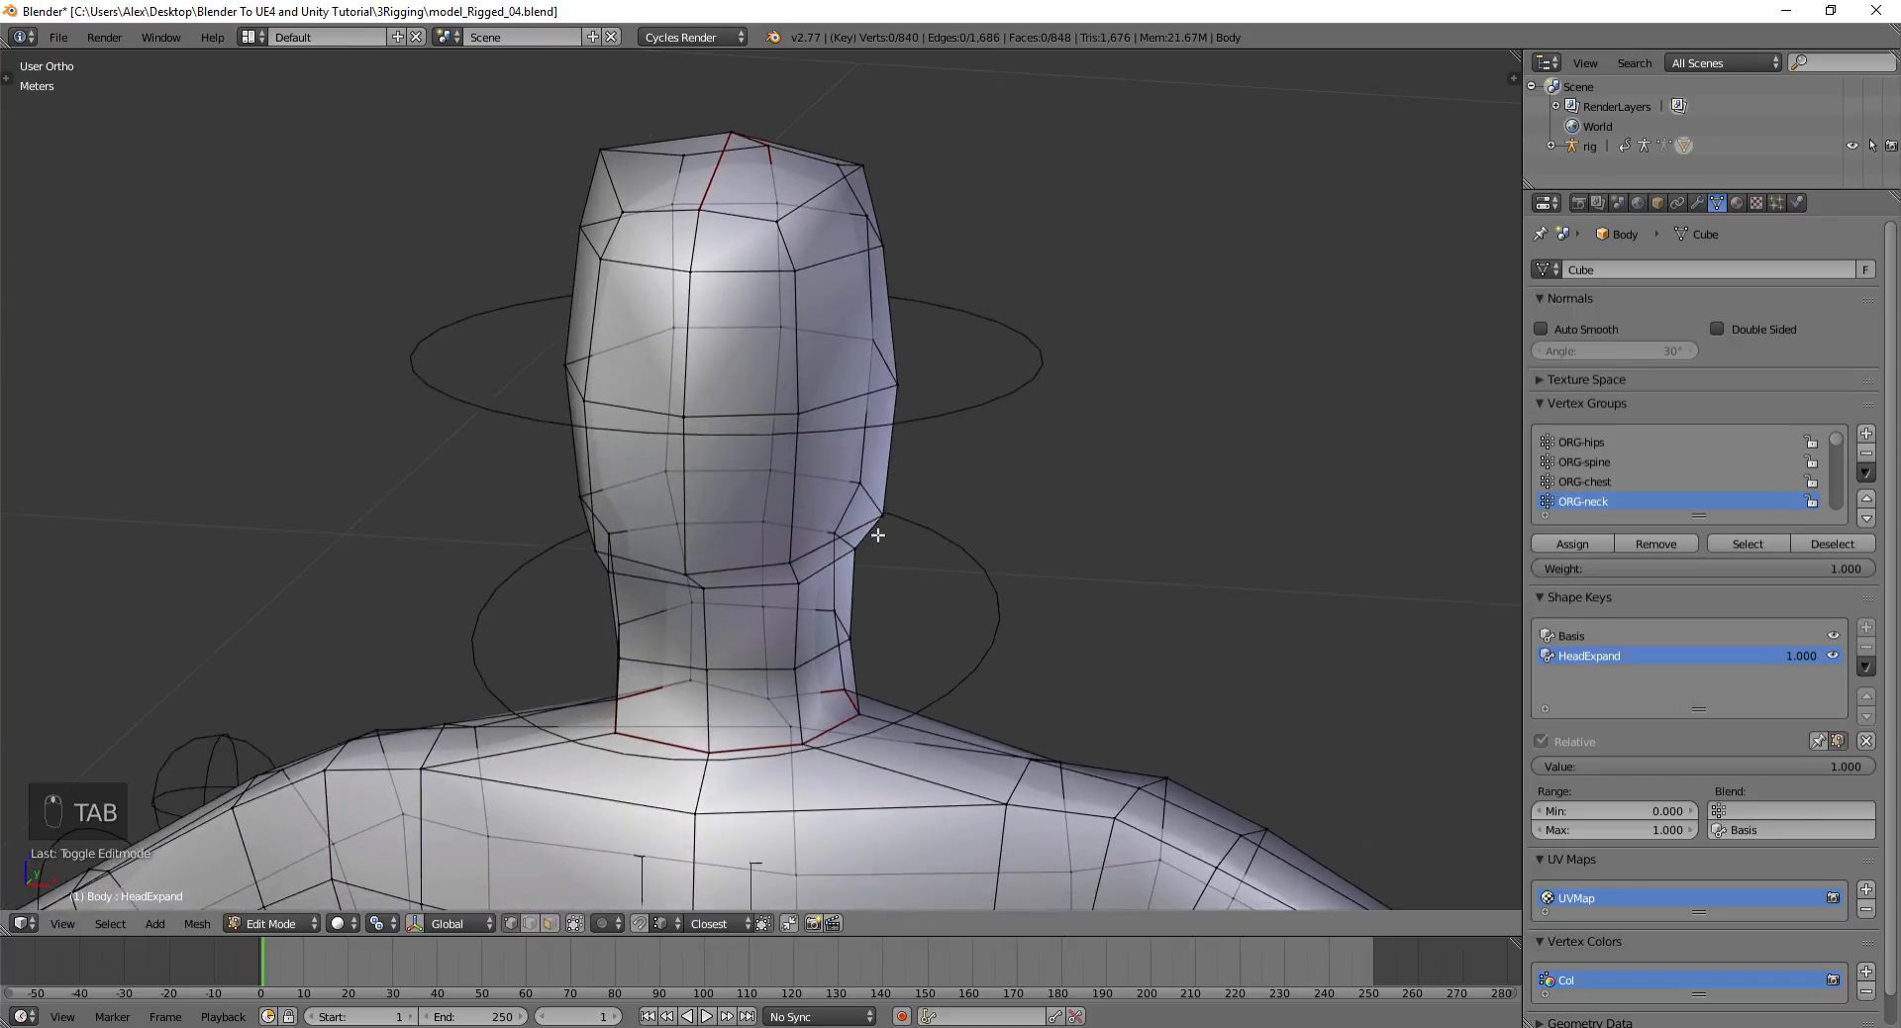
{"action": "key", "text": "KP_1"}
{"action": "scroll", "coordinate": [945, 569], "scroll_direction": "down", "scroll_amount": 2}
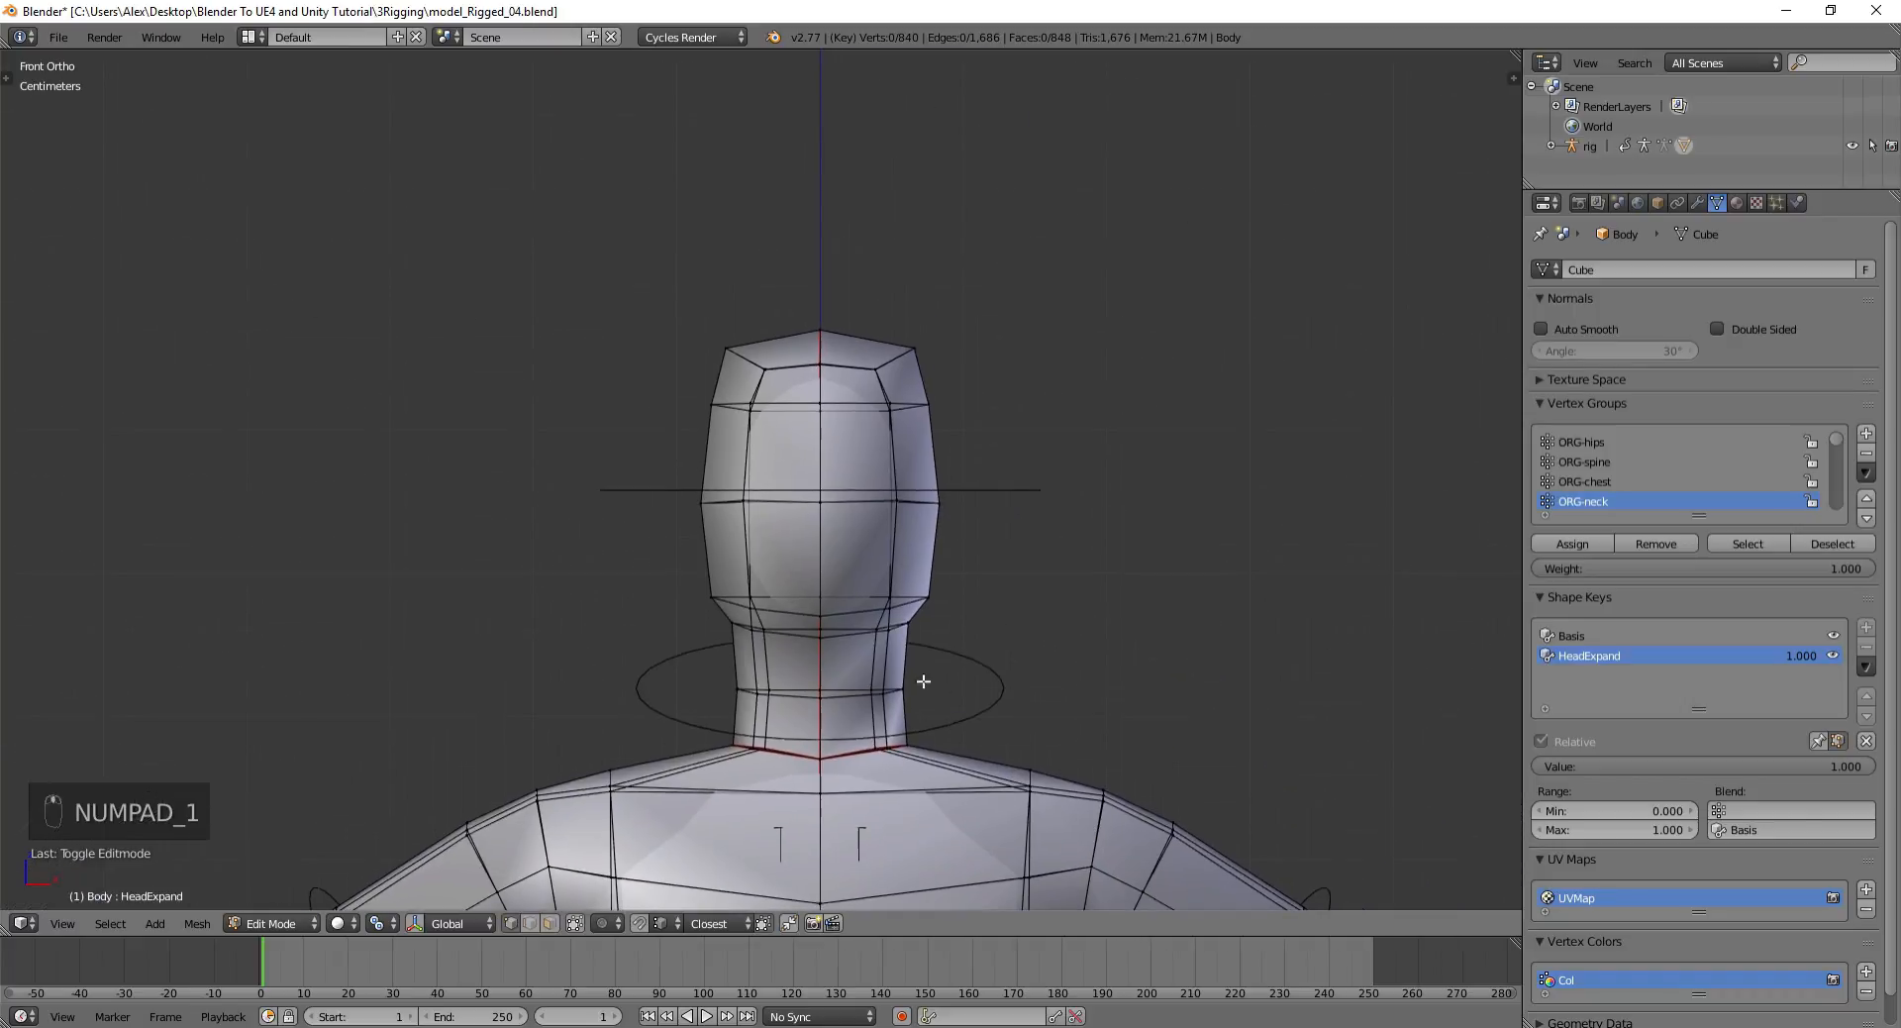
{"action": "scroll", "coordinate": [995, 455], "scroll_direction": "down", "scroll_amount": 3}
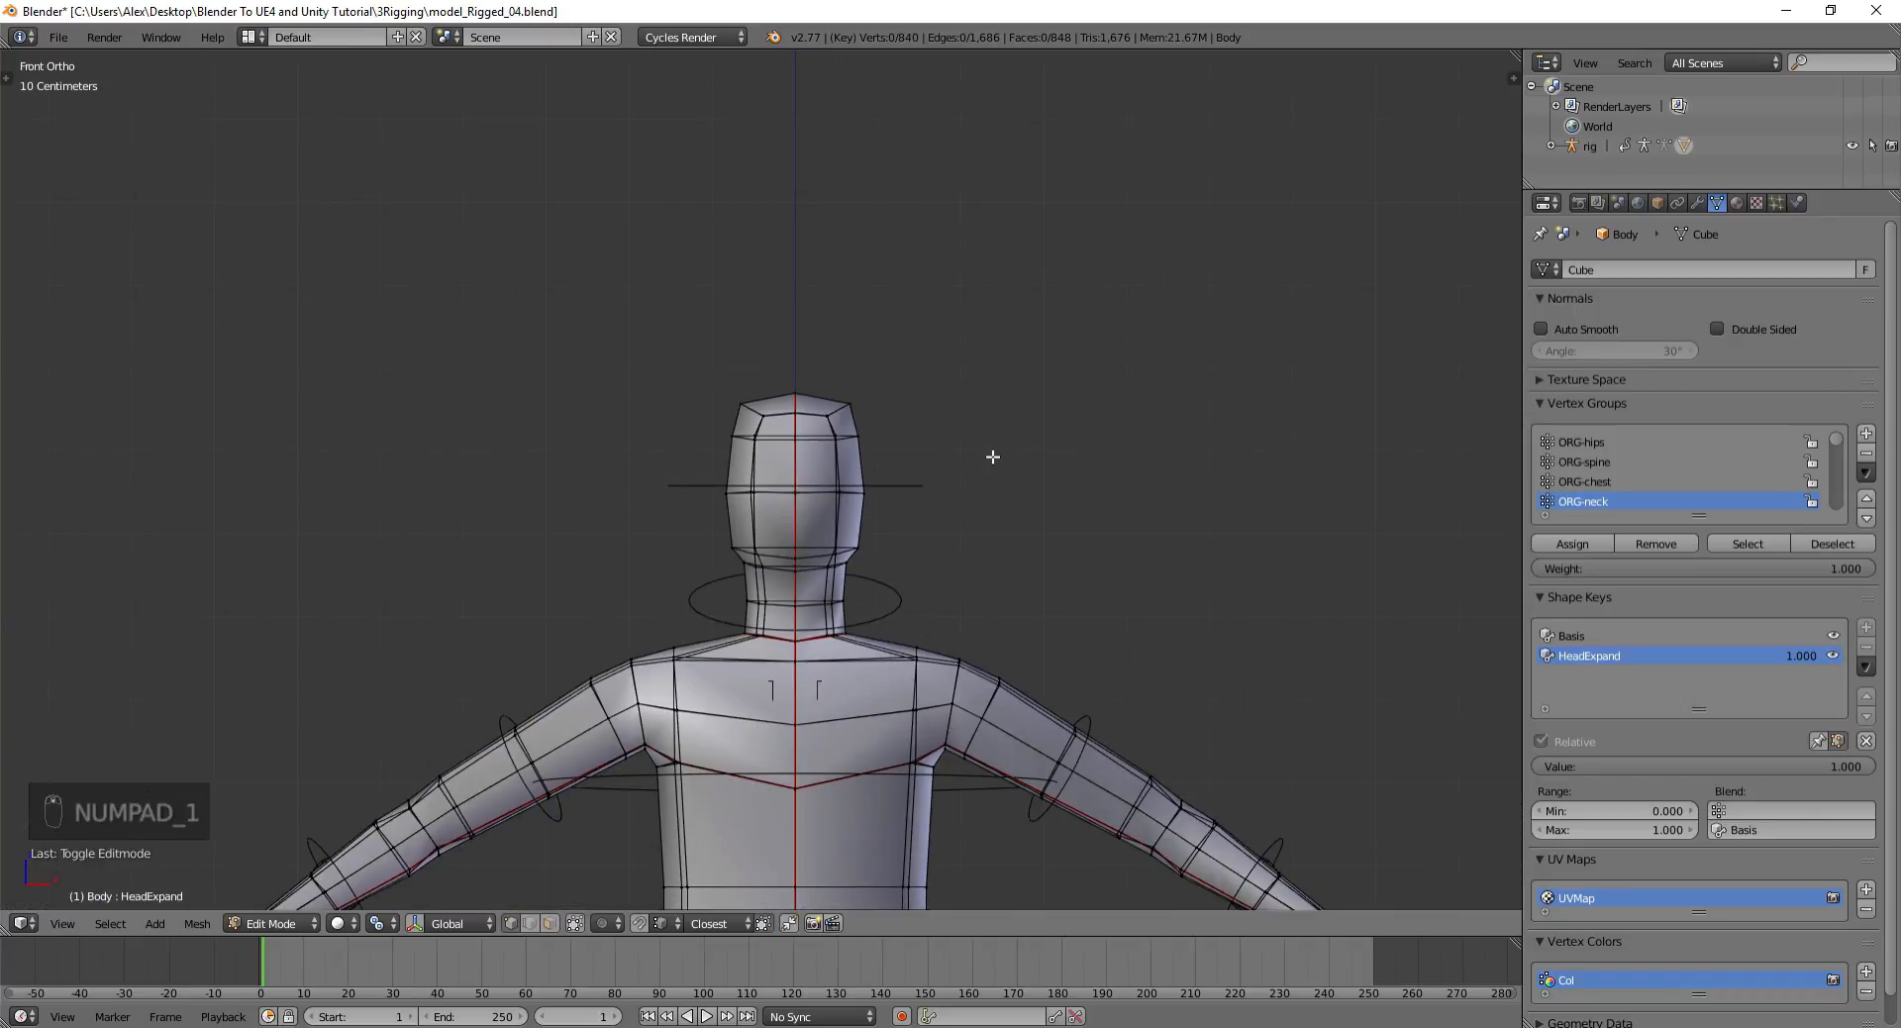
{"action": "scroll", "coordinate": [876, 380], "scroll_direction": "up", "scroll_amount": 4}
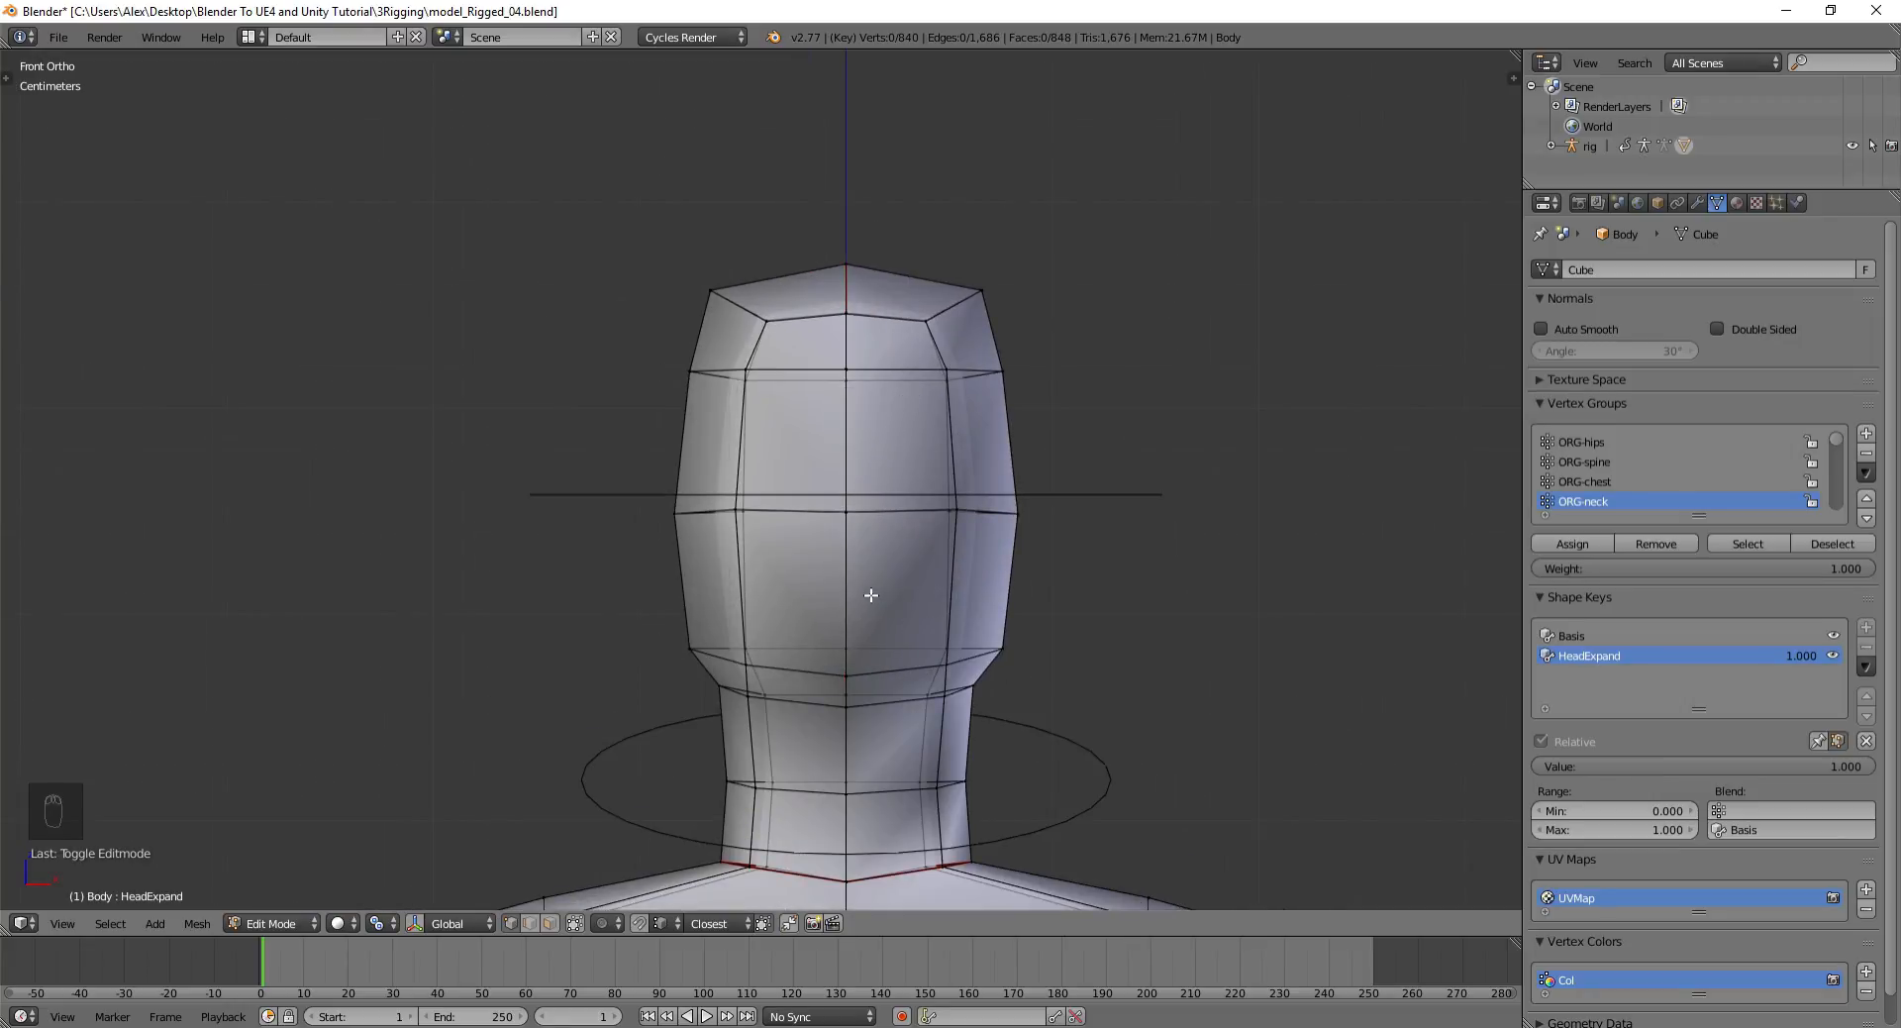
{"action": "scroll", "coordinate": [1011, 543], "scroll_direction": "down", "scroll_amount": 5}
{"action": "scroll", "coordinate": [803, 437], "scroll_direction": "up", "scroll_amount": 2}
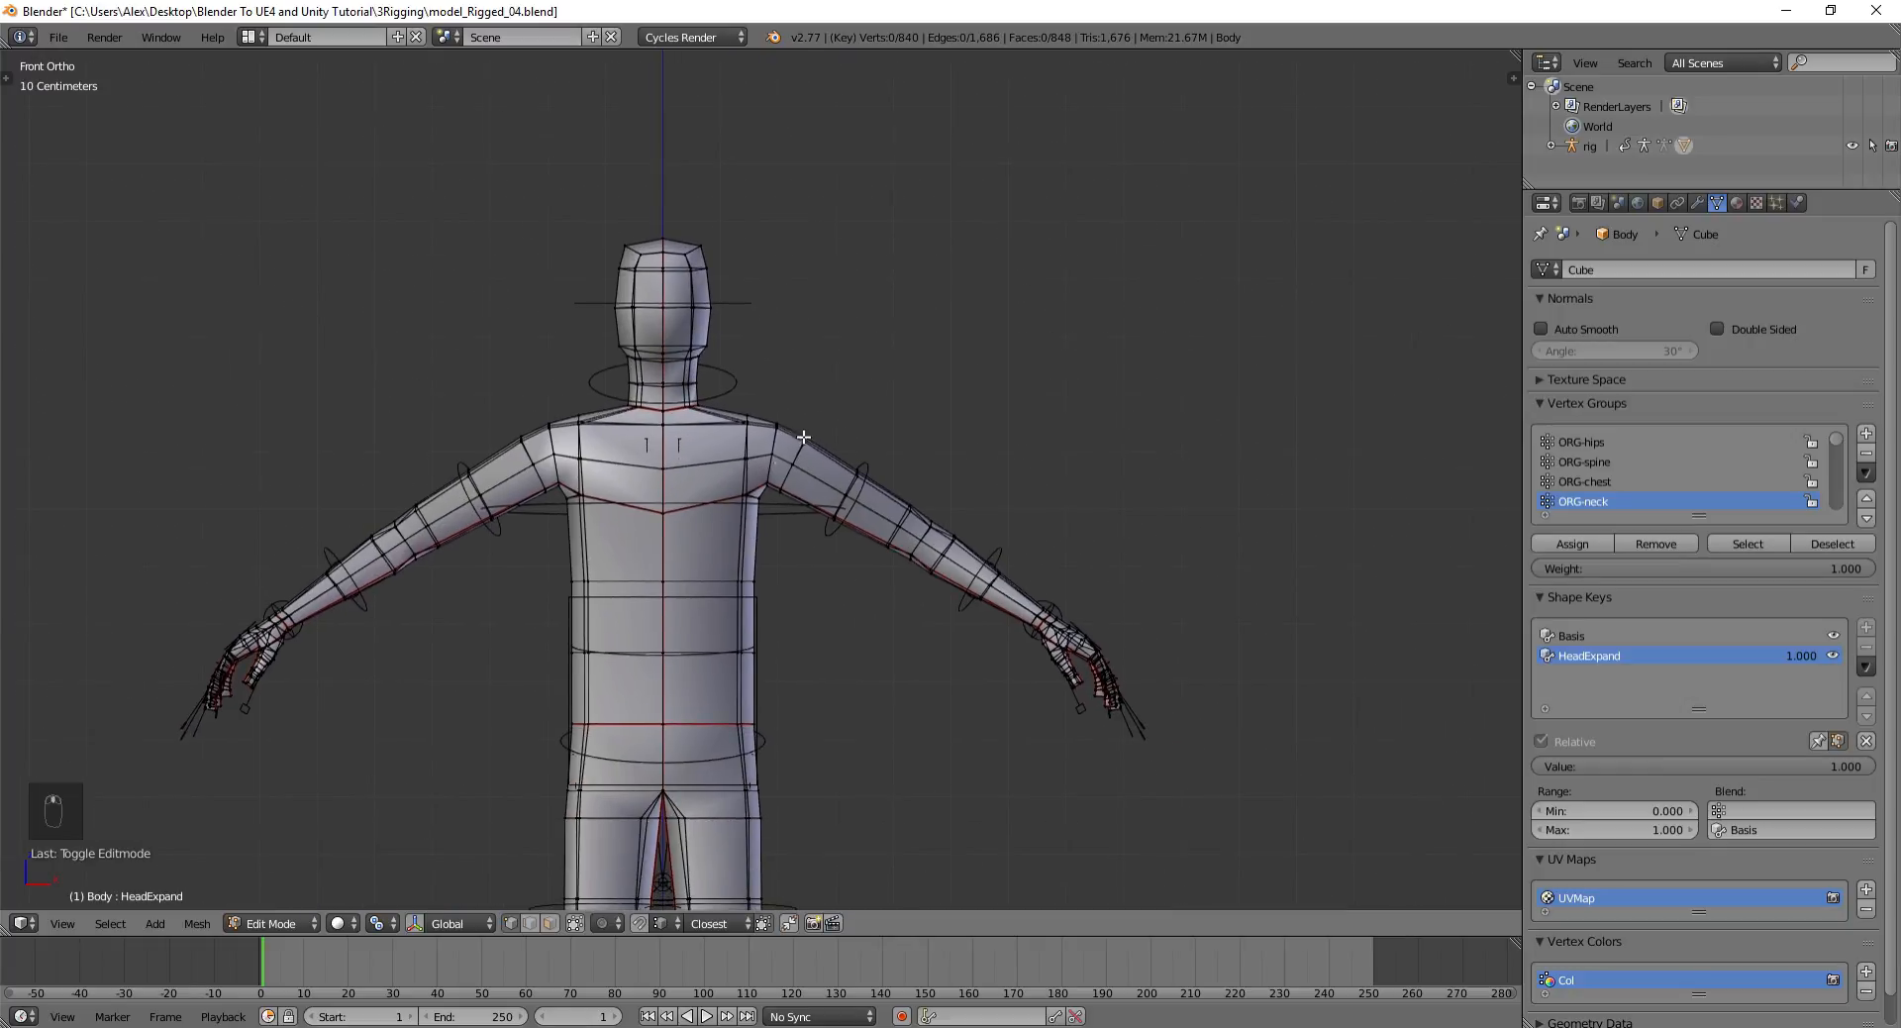
{"action": "scroll", "coordinate": [754, 556], "scroll_direction": "up", "scroll_amount": 2}
{"action": "scroll", "coordinate": [760, 482], "scroll_direction": "down", "scroll_amount": 2}
{"action": "middle_click_drag", "start_coordinate": [357, 271], "coordinate": [663, 381], "text": "shift"}
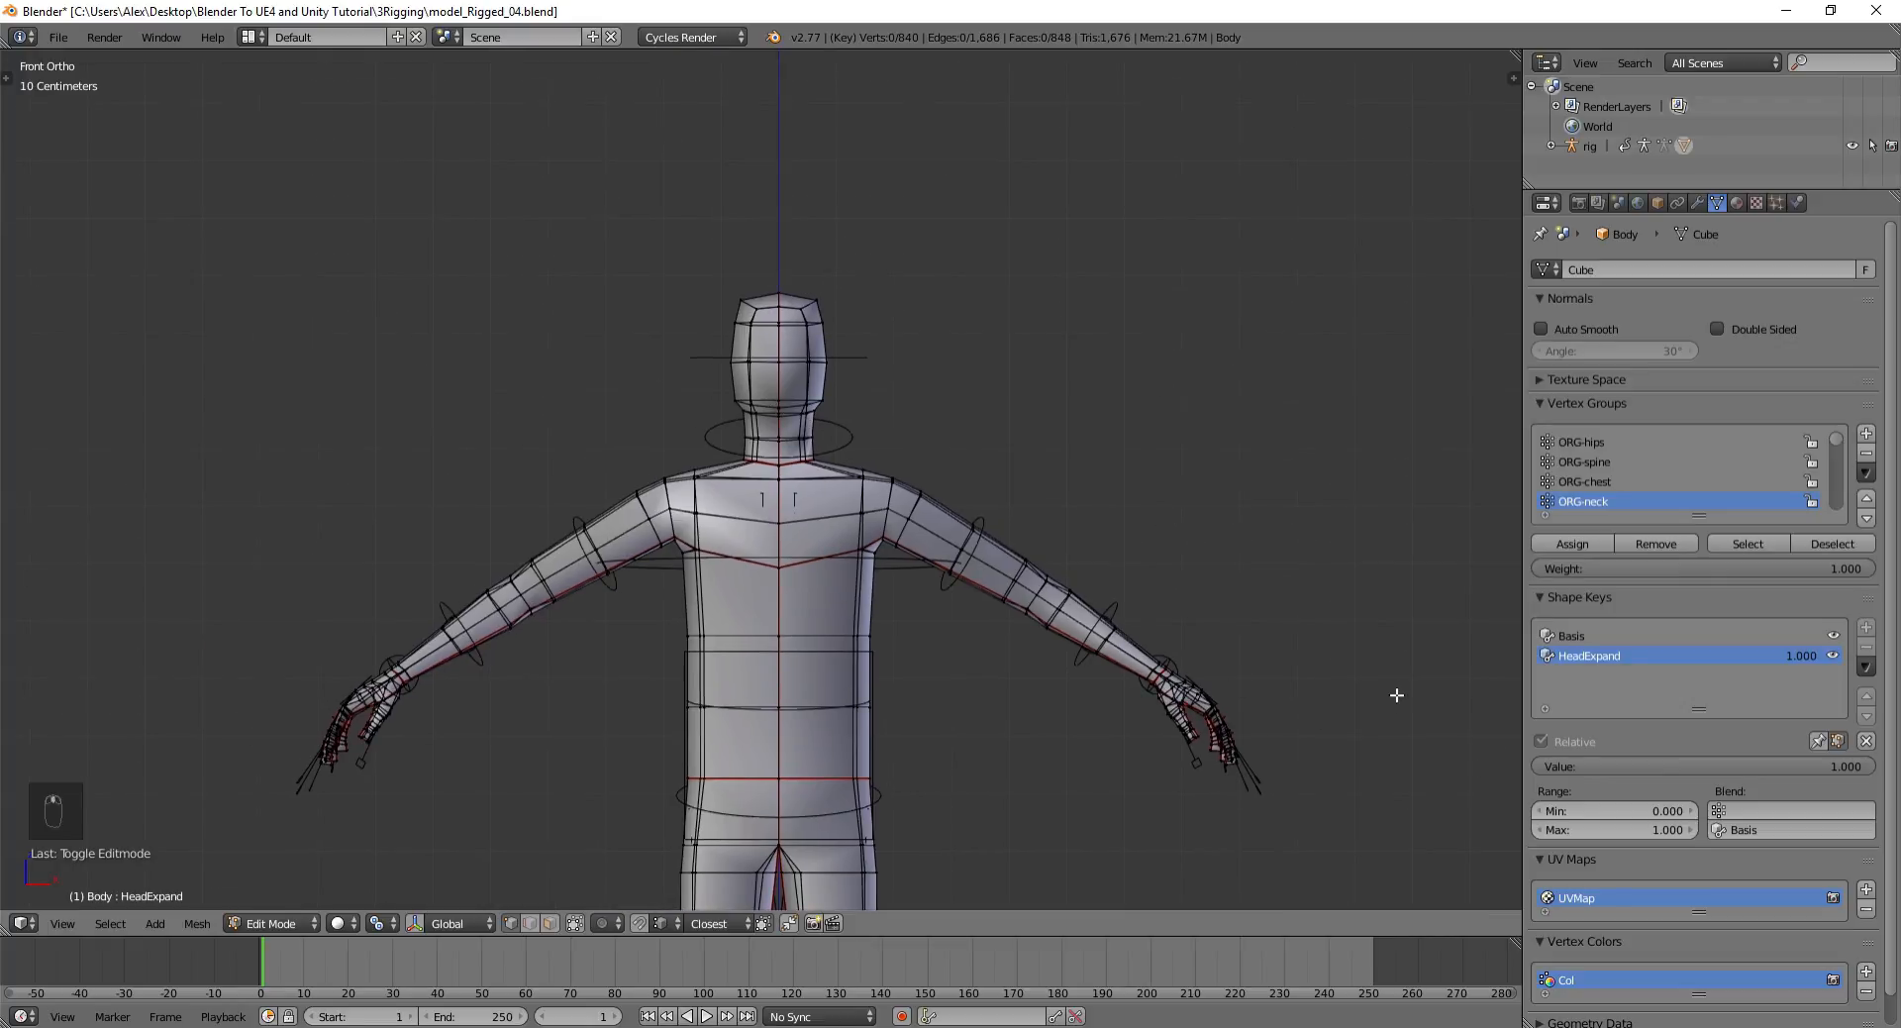
{"action": "scroll", "coordinate": [857, 335], "scroll_direction": "up", "scroll_amount": 4}
{"action": "middle_click_drag", "start_coordinate": [895, 162], "coordinate": [910, 390], "text": "shift"}
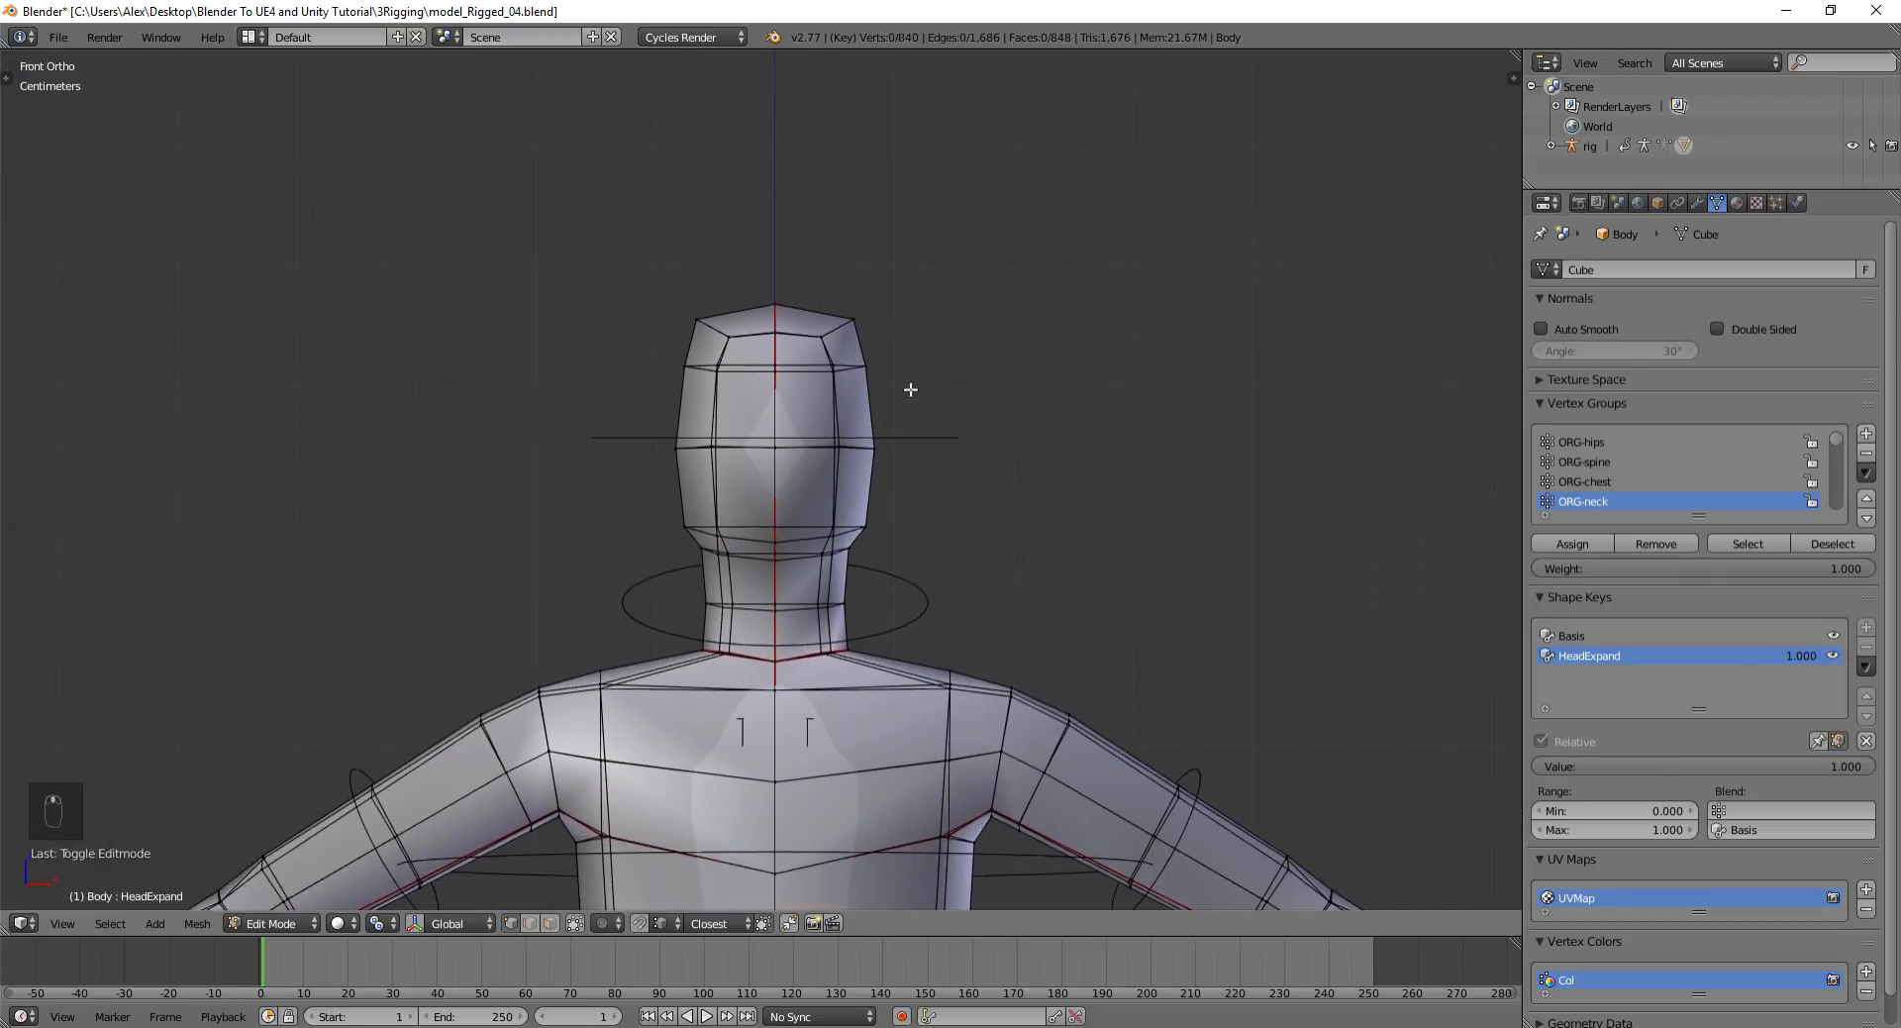
{"action": "key", "text": "a"}
{"action": "key", "text": "a"}
{"action": "key", "text": "b"}
{"action": "left_click_drag", "start_coordinate": [551, 241], "coordinate": [950, 606]}
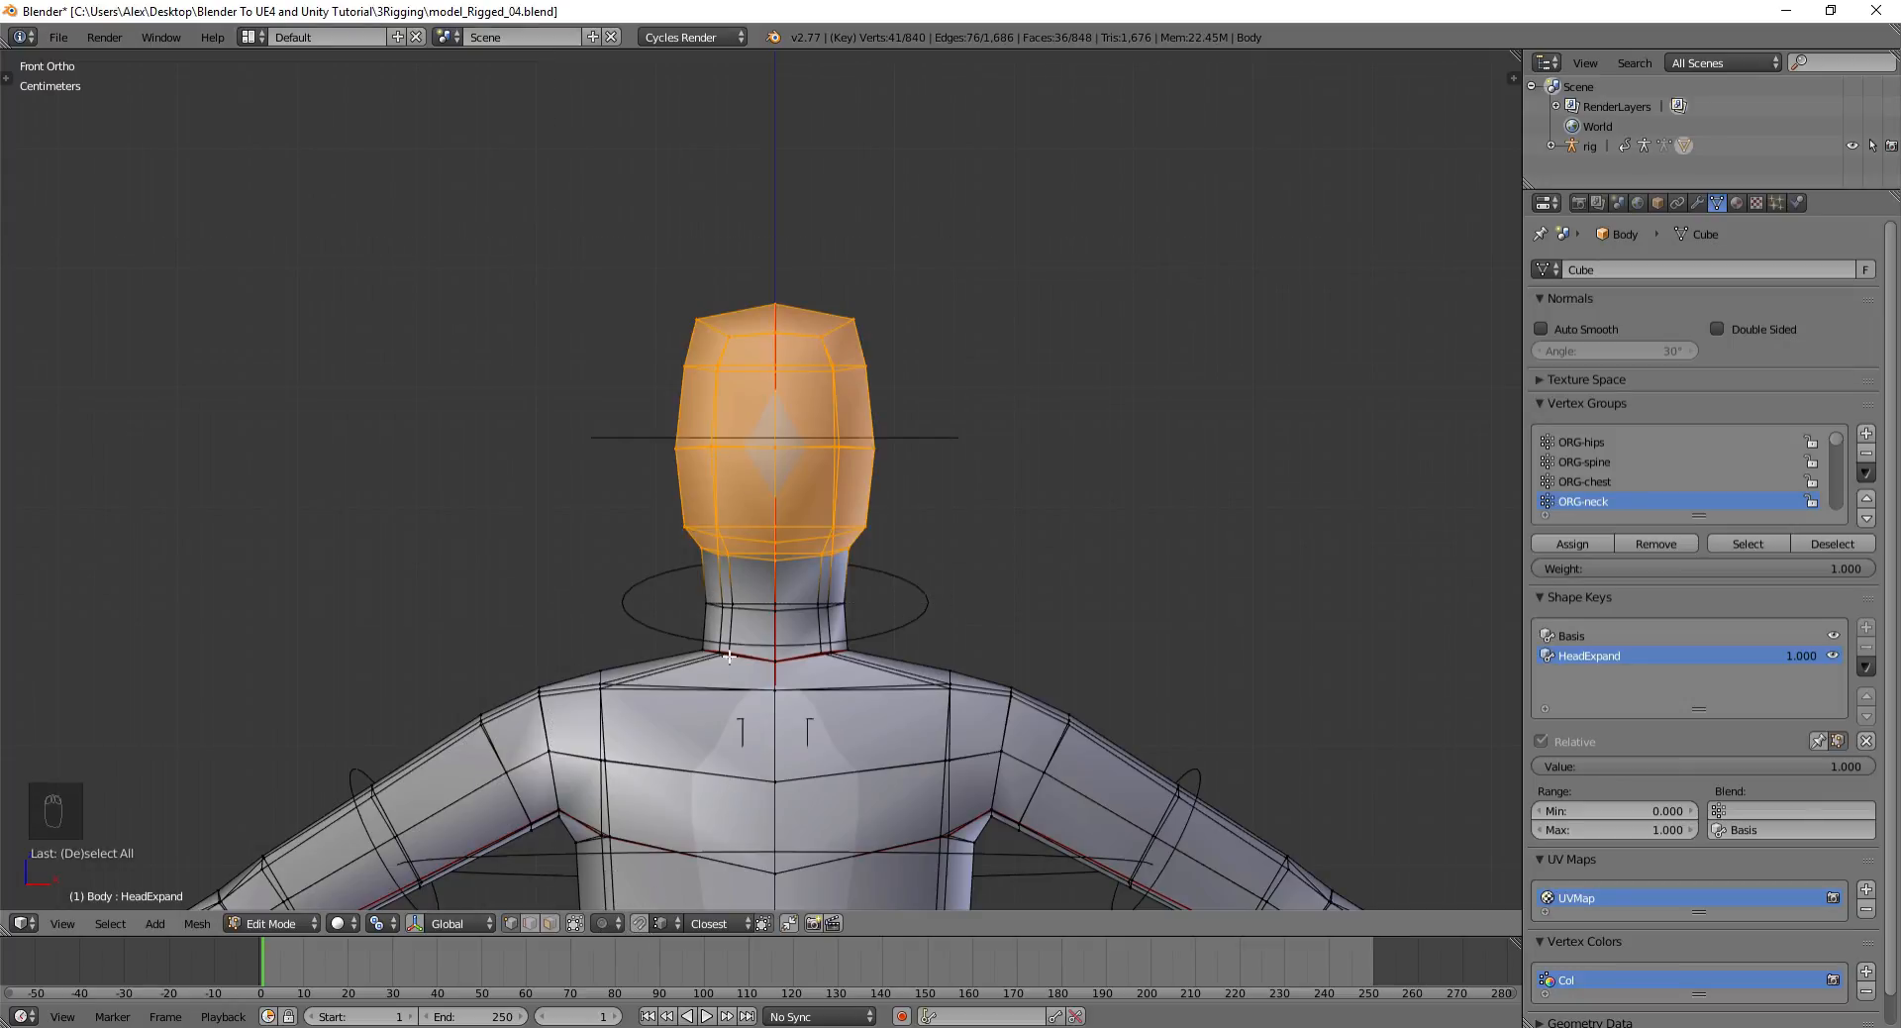
Enable proportional editing with Root falloff and set the proportional size to about 19.19
{"action": "key", "text": "o"}
{"action": "left_click", "coordinate": [639, 922]}
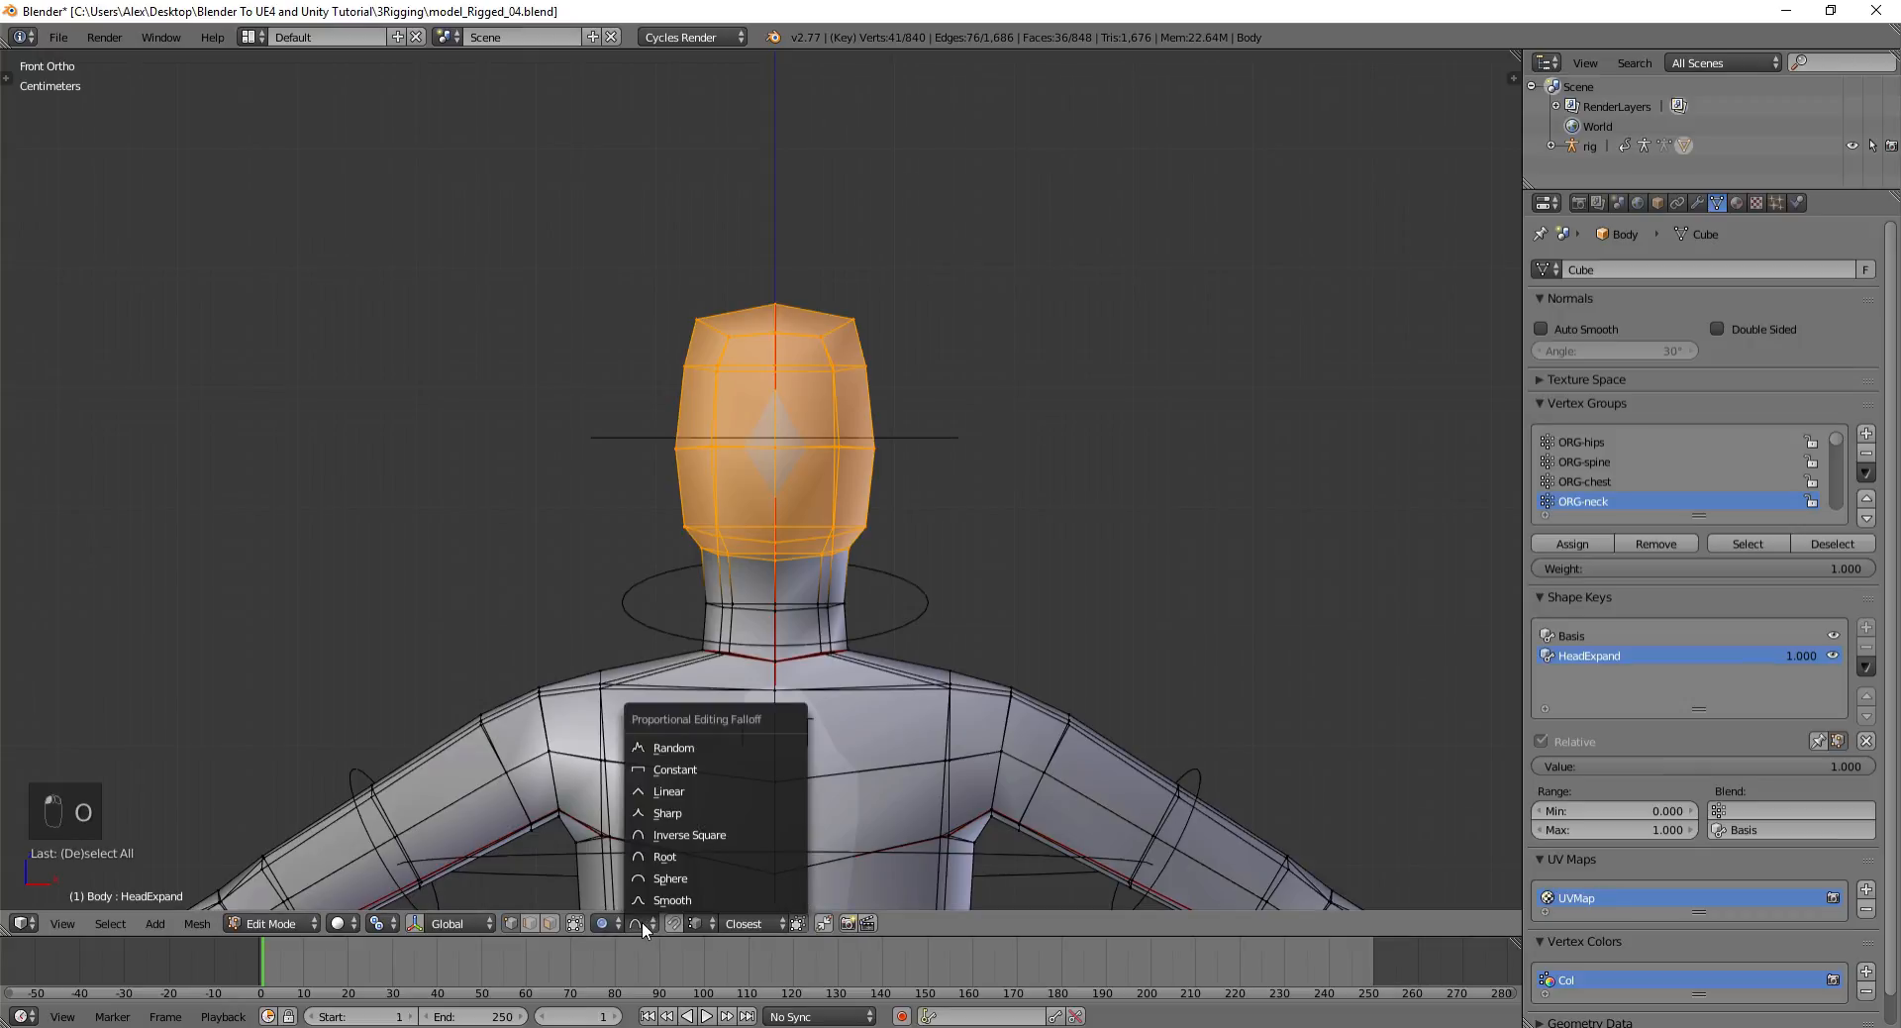
{"action": "left_click", "coordinate": [665, 856]}
{"action": "scroll", "coordinate": [924, 360], "scroll_direction": "down", "scroll_amount": 3}
{"action": "scroll", "coordinate": [925, 369], "scroll_direction": "up", "scroll_amount": 2}
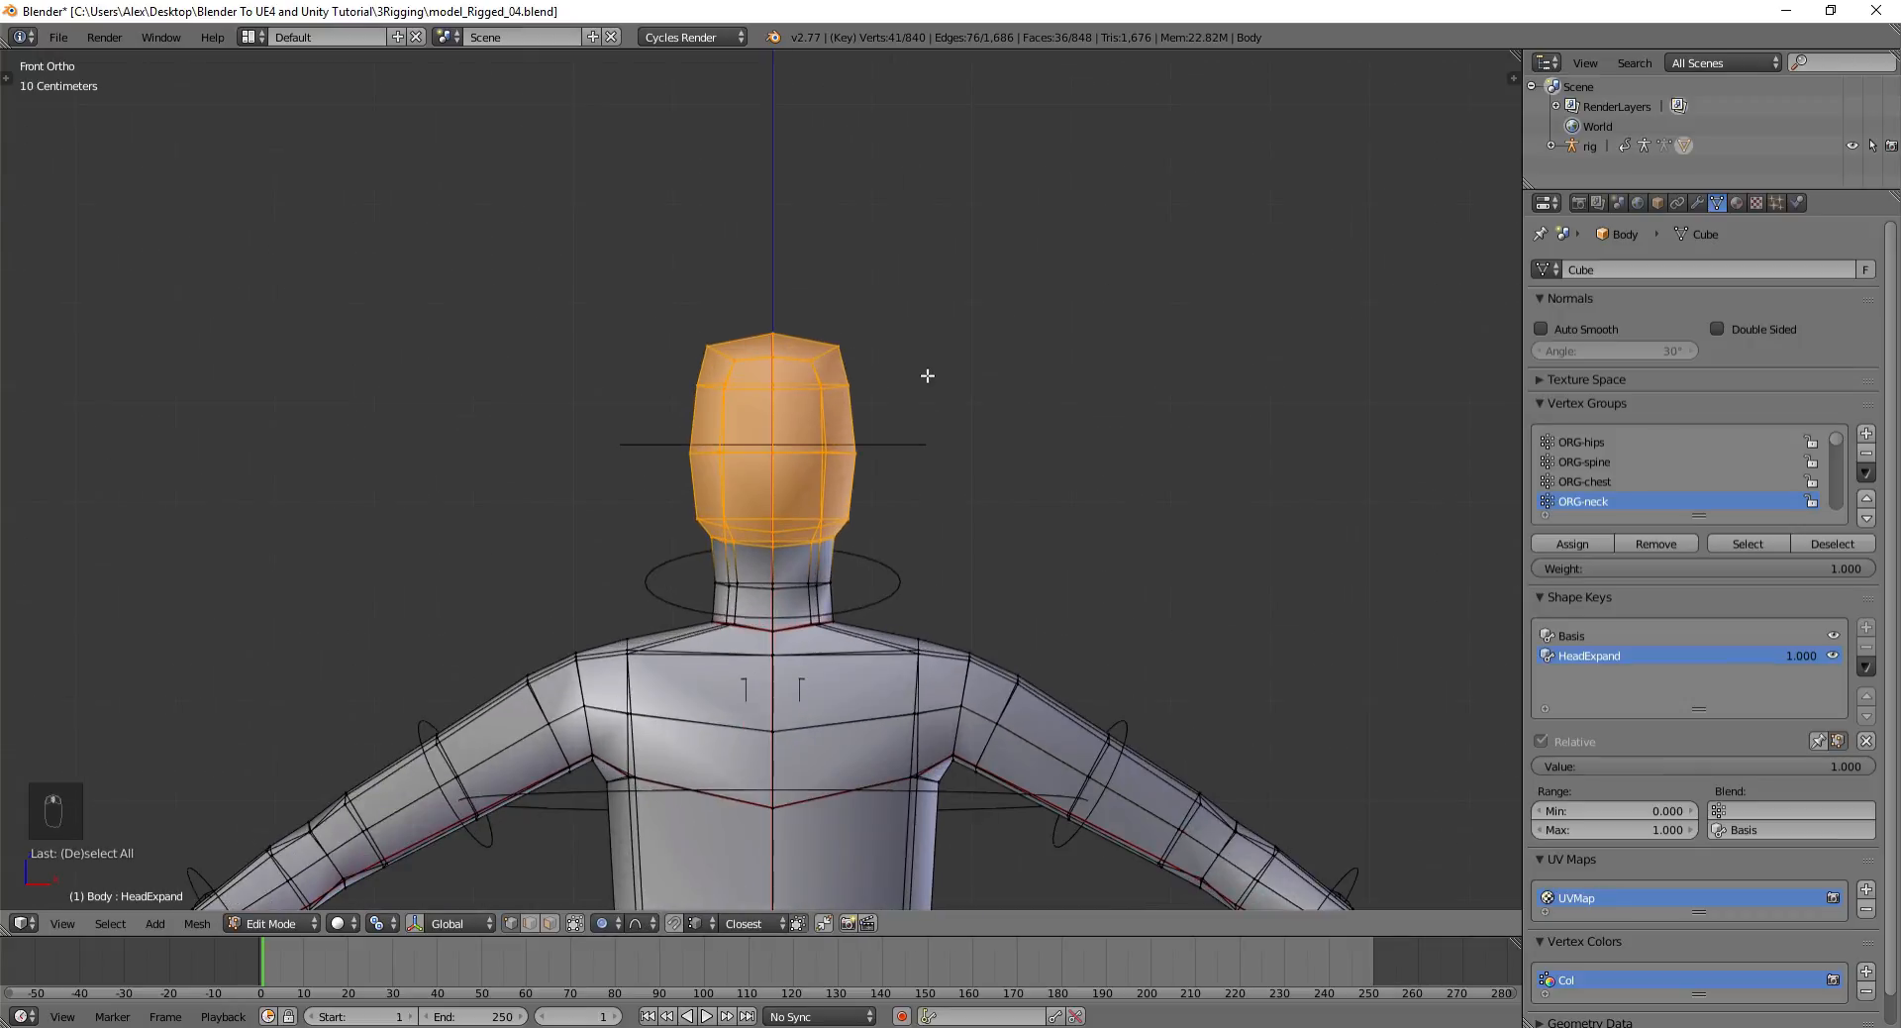
{"action": "key", "text": "s"}
{"action": "scroll", "coordinate": [930, 374], "scroll_direction": "down", "scroll_amount": 20}
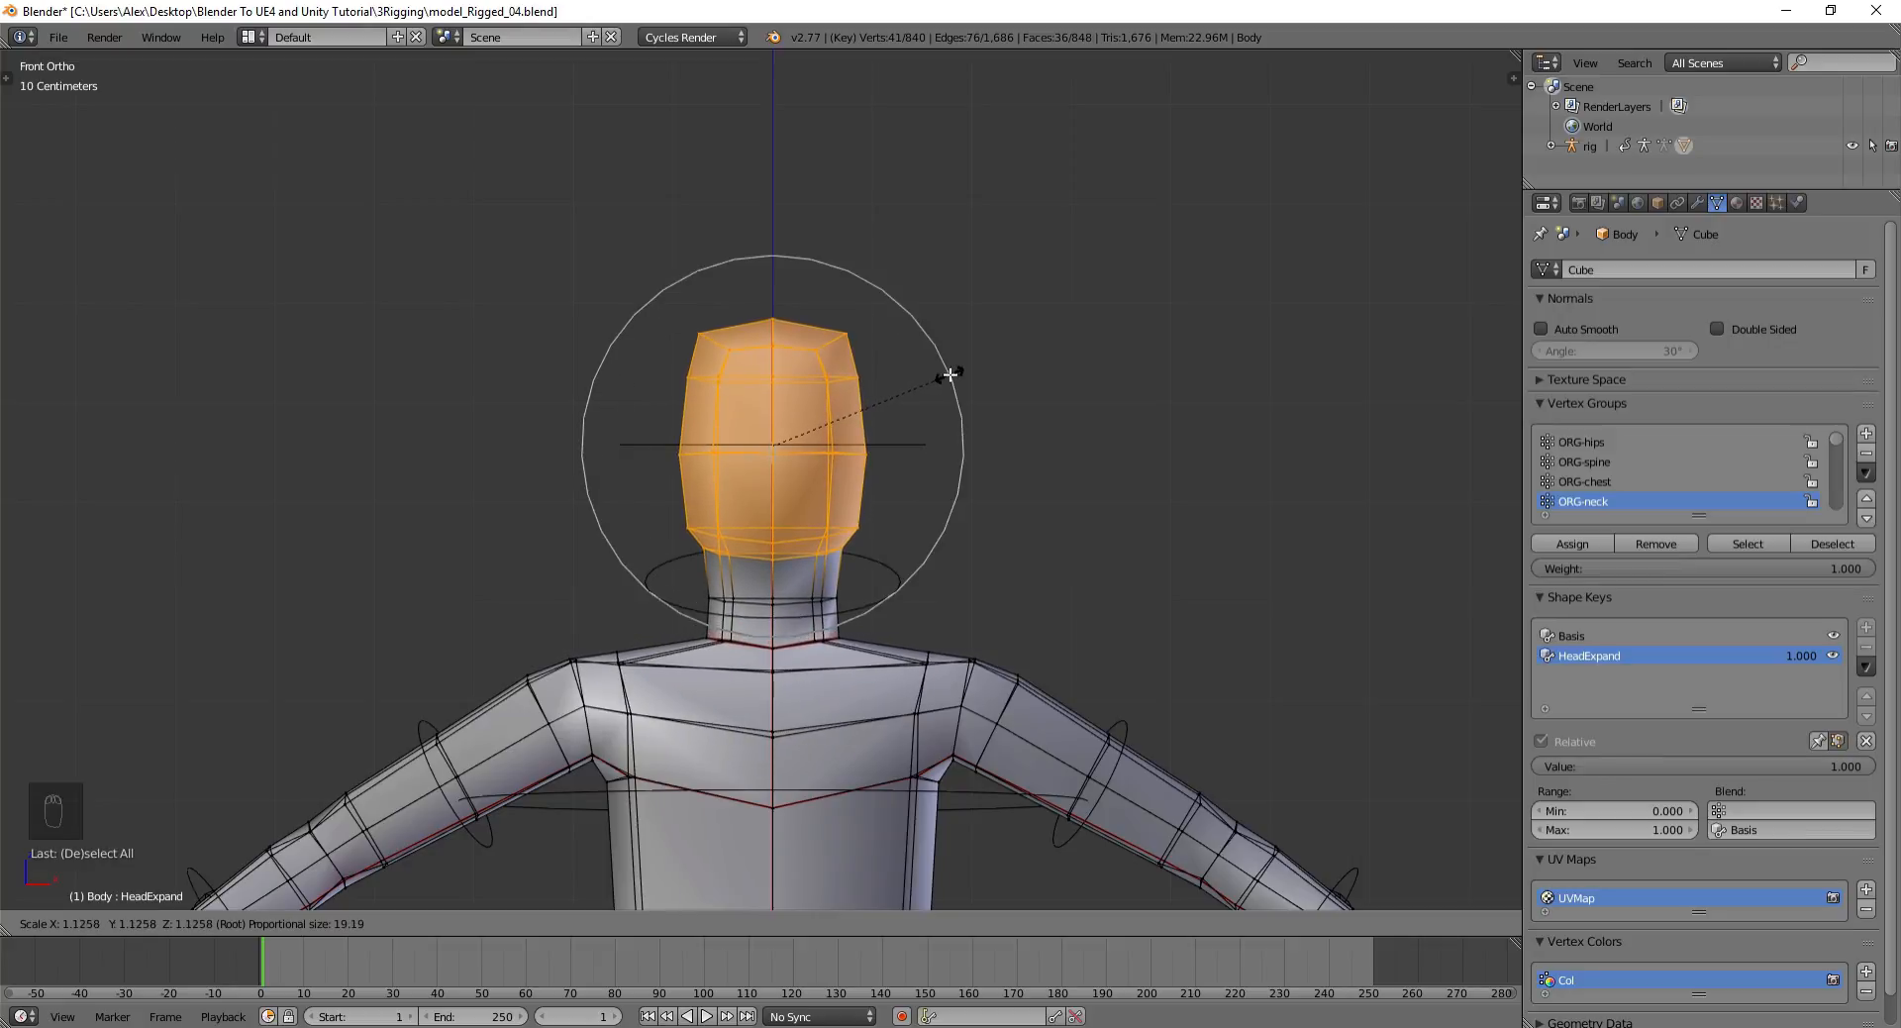
{"action": "right_click", "coordinate": [952, 374]}
Select only the upper half of the head and scale it up to about 1.2 with proportional editing
{"action": "key", "text": "a"}
{"action": "key", "text": "b"}
{"action": "left_click_drag", "start_coordinate": [603, 266], "coordinate": [972, 477]}
{"action": "key", "text": "s"}
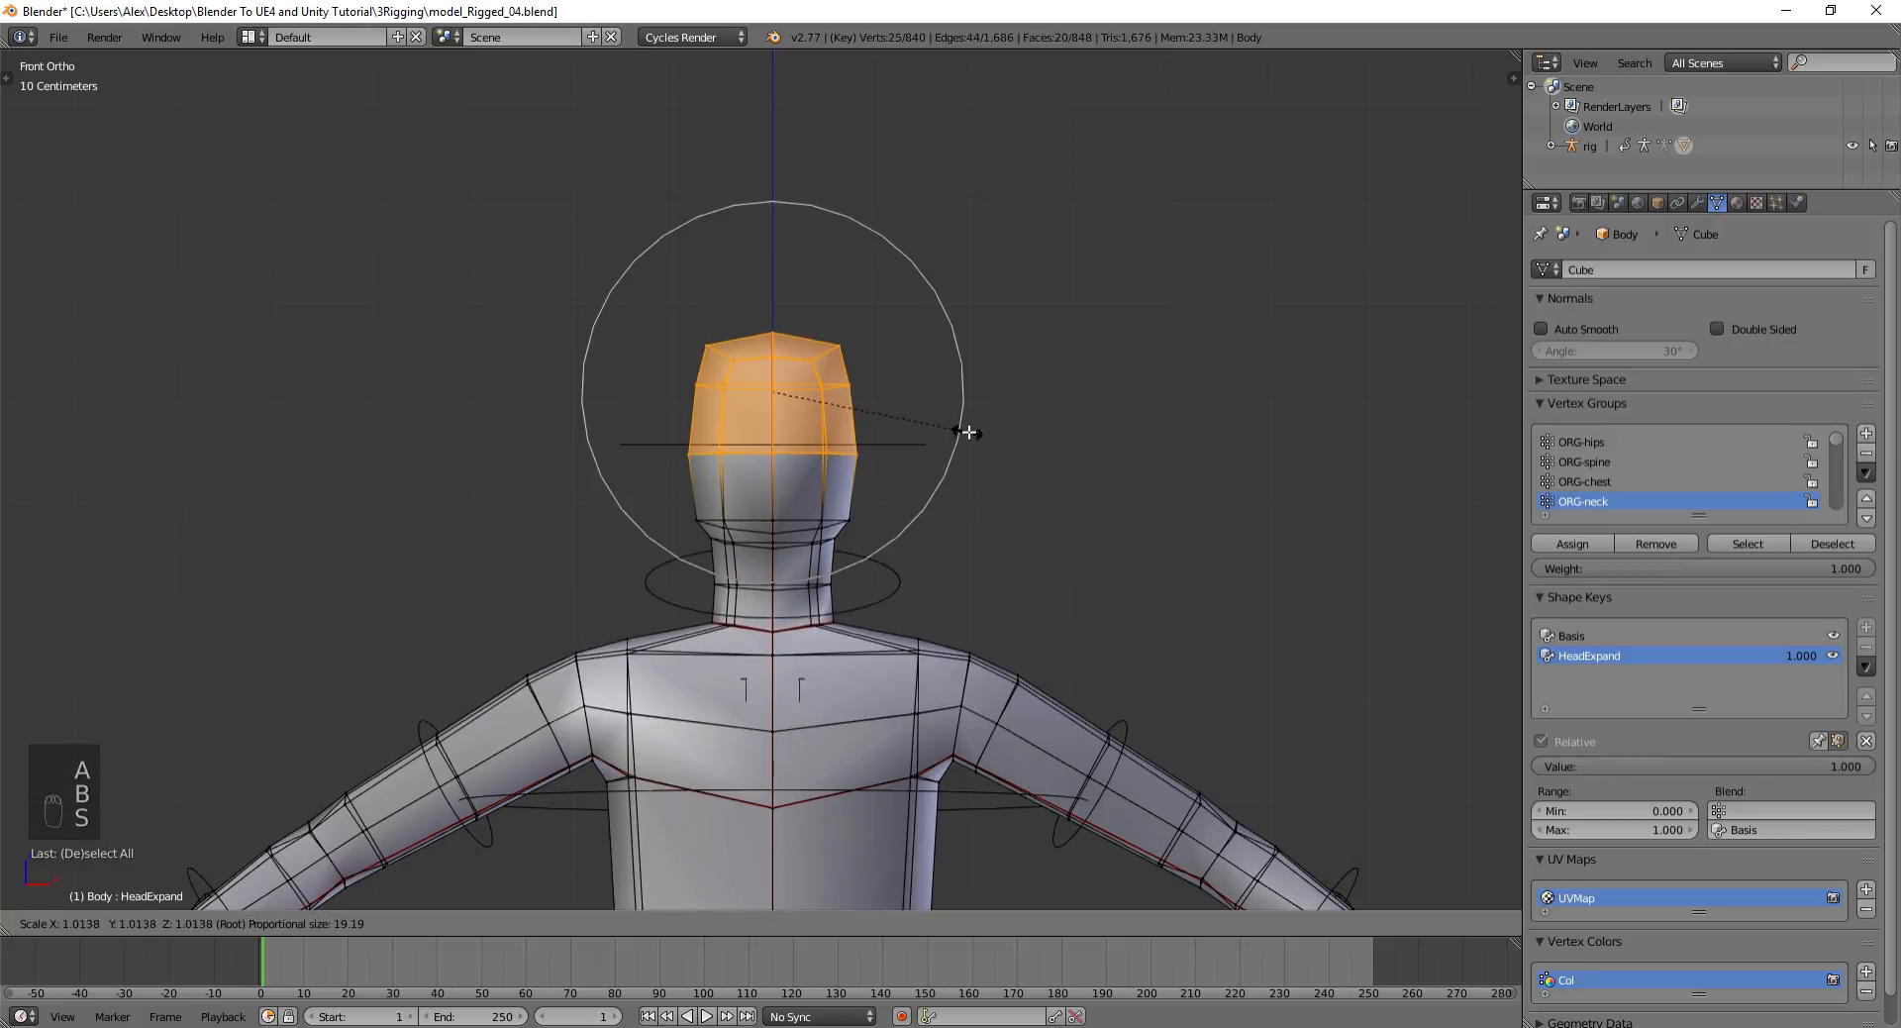
{"action": "scroll", "coordinate": [976, 431], "scroll_direction": "down", "scroll_amount": 2}
{"action": "scroll", "coordinate": [998, 431], "scroll_direction": "up", "scroll_amount": 2}
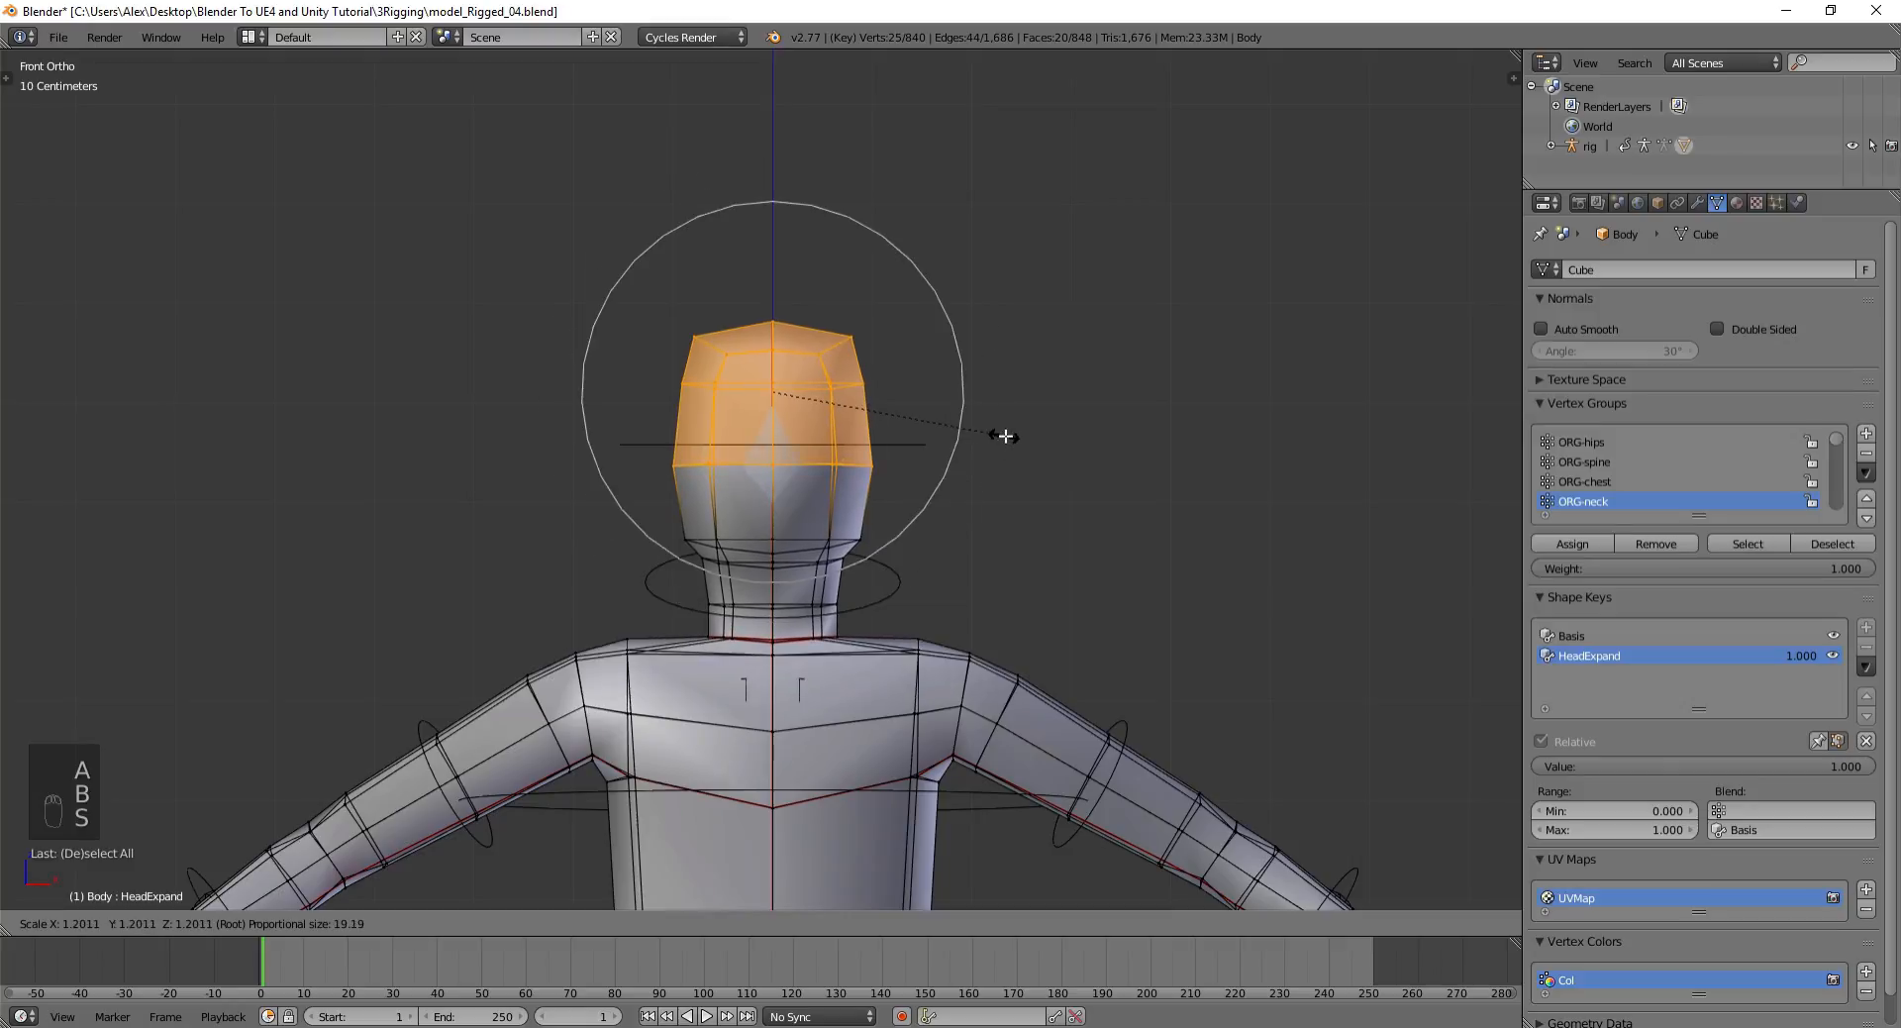
{"action": "left_click", "coordinate": [1001, 432]}
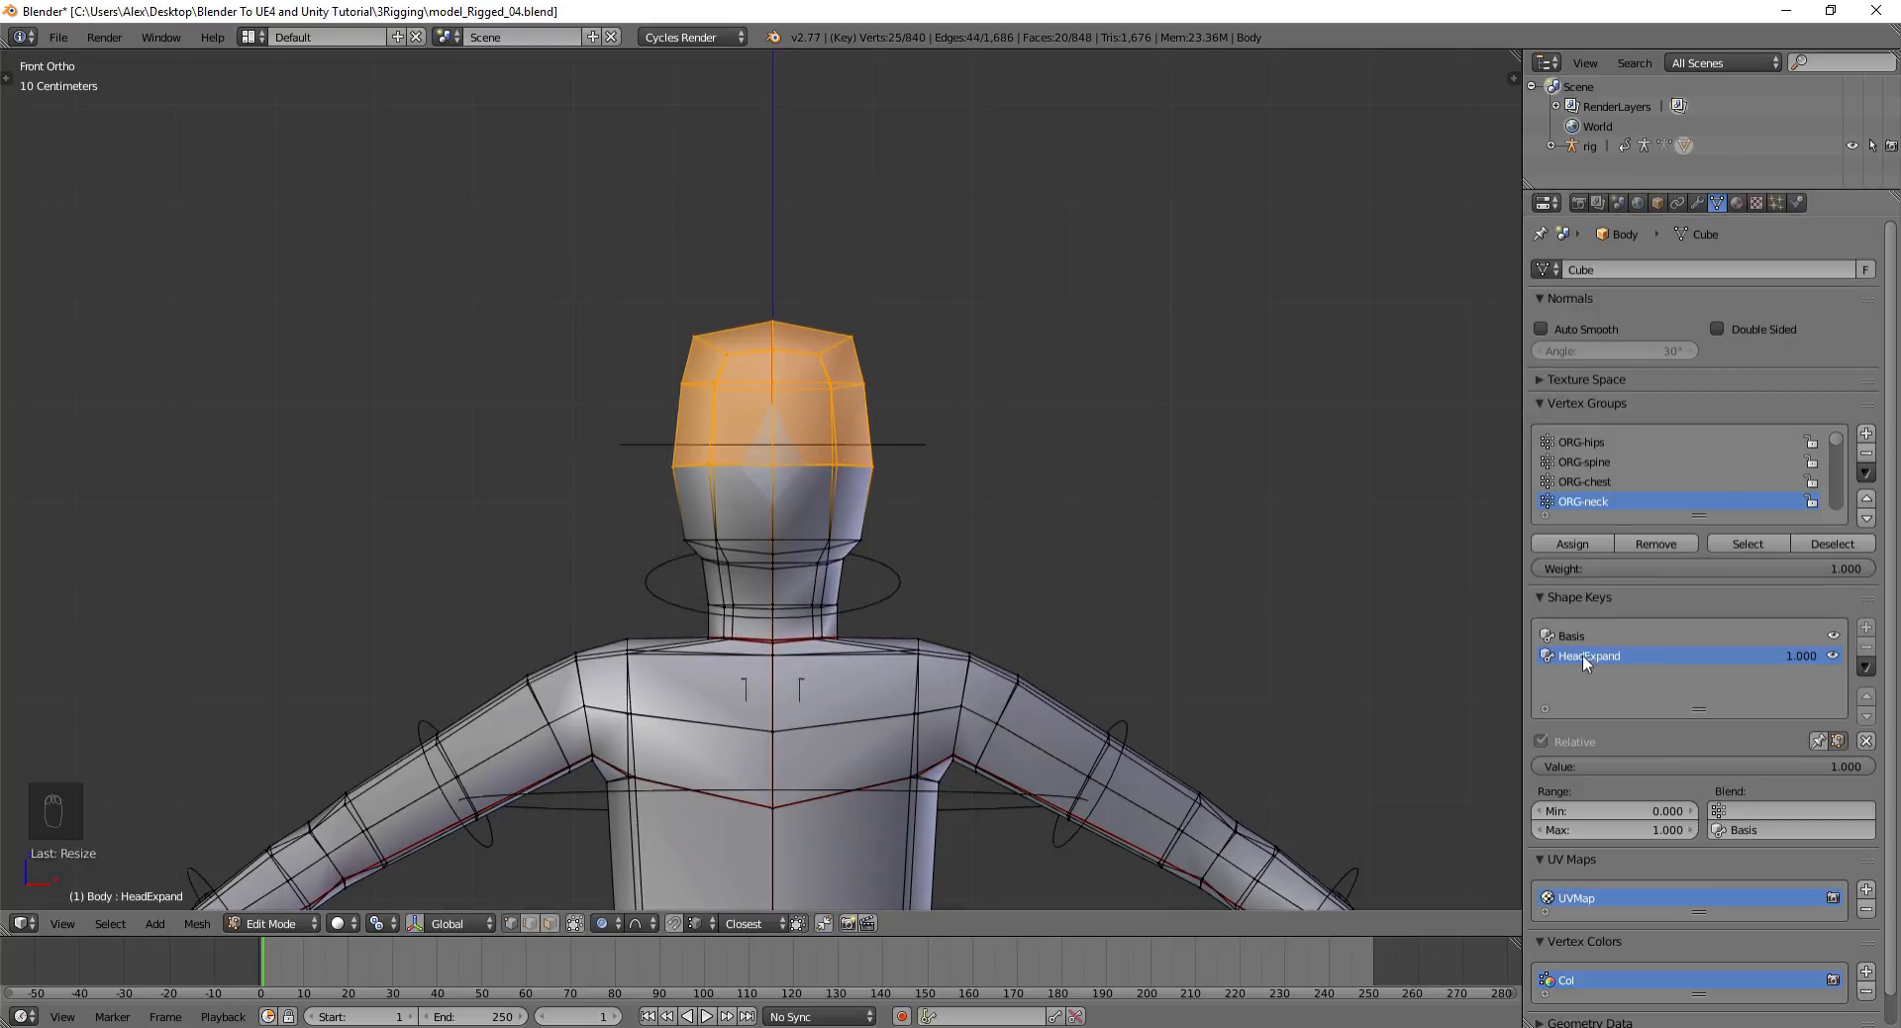
Deselect the mesh, return to Object Mode and set the HeadExpand shape key value to 0.000
{"action": "scroll", "coordinate": [1025, 432], "scroll_direction": "down", "scroll_amount": 4}
{"action": "middle_click_drag", "start_coordinate": [979, 409], "coordinate": [865, 485]}
{"action": "scroll", "coordinate": [865, 485], "scroll_direction": "up", "scroll_amount": 2}
{"action": "middle_click_drag", "start_coordinate": [866, 485], "coordinate": [1033, 383]}
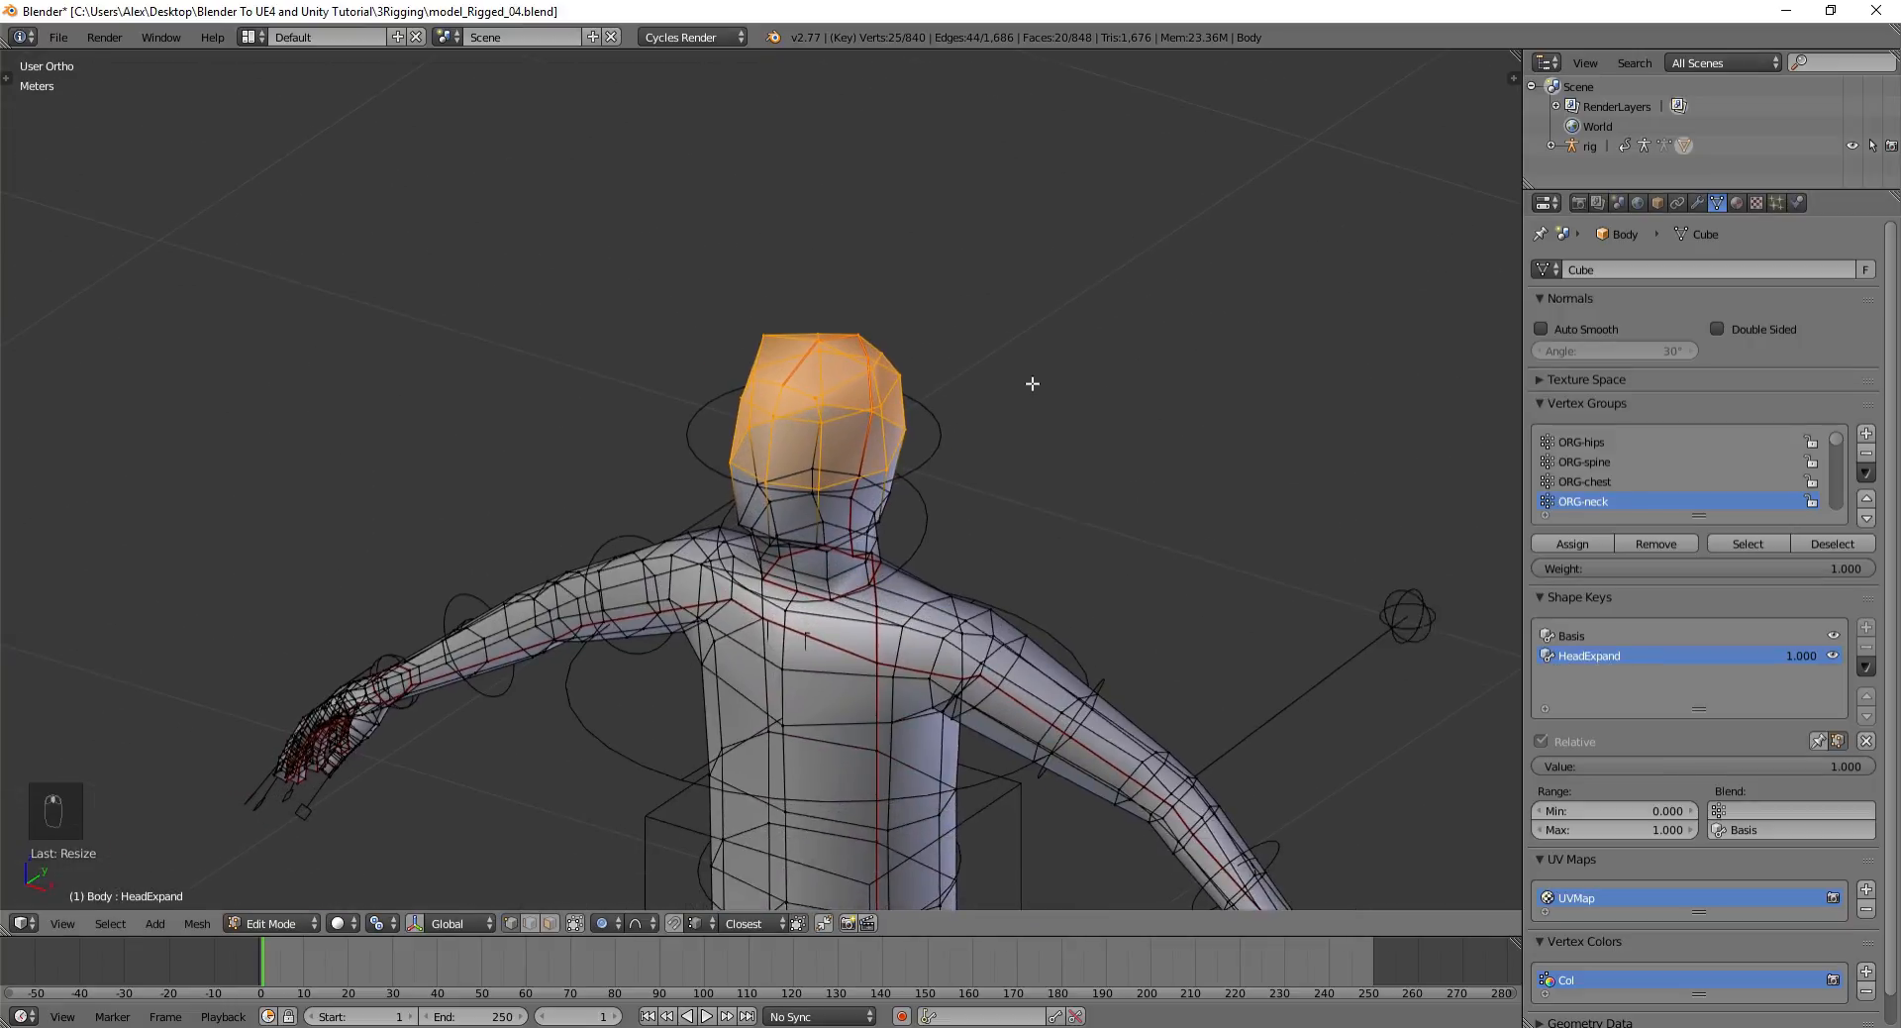
{"action": "key", "text": "a"}
{"action": "key", "text": "Tab"}
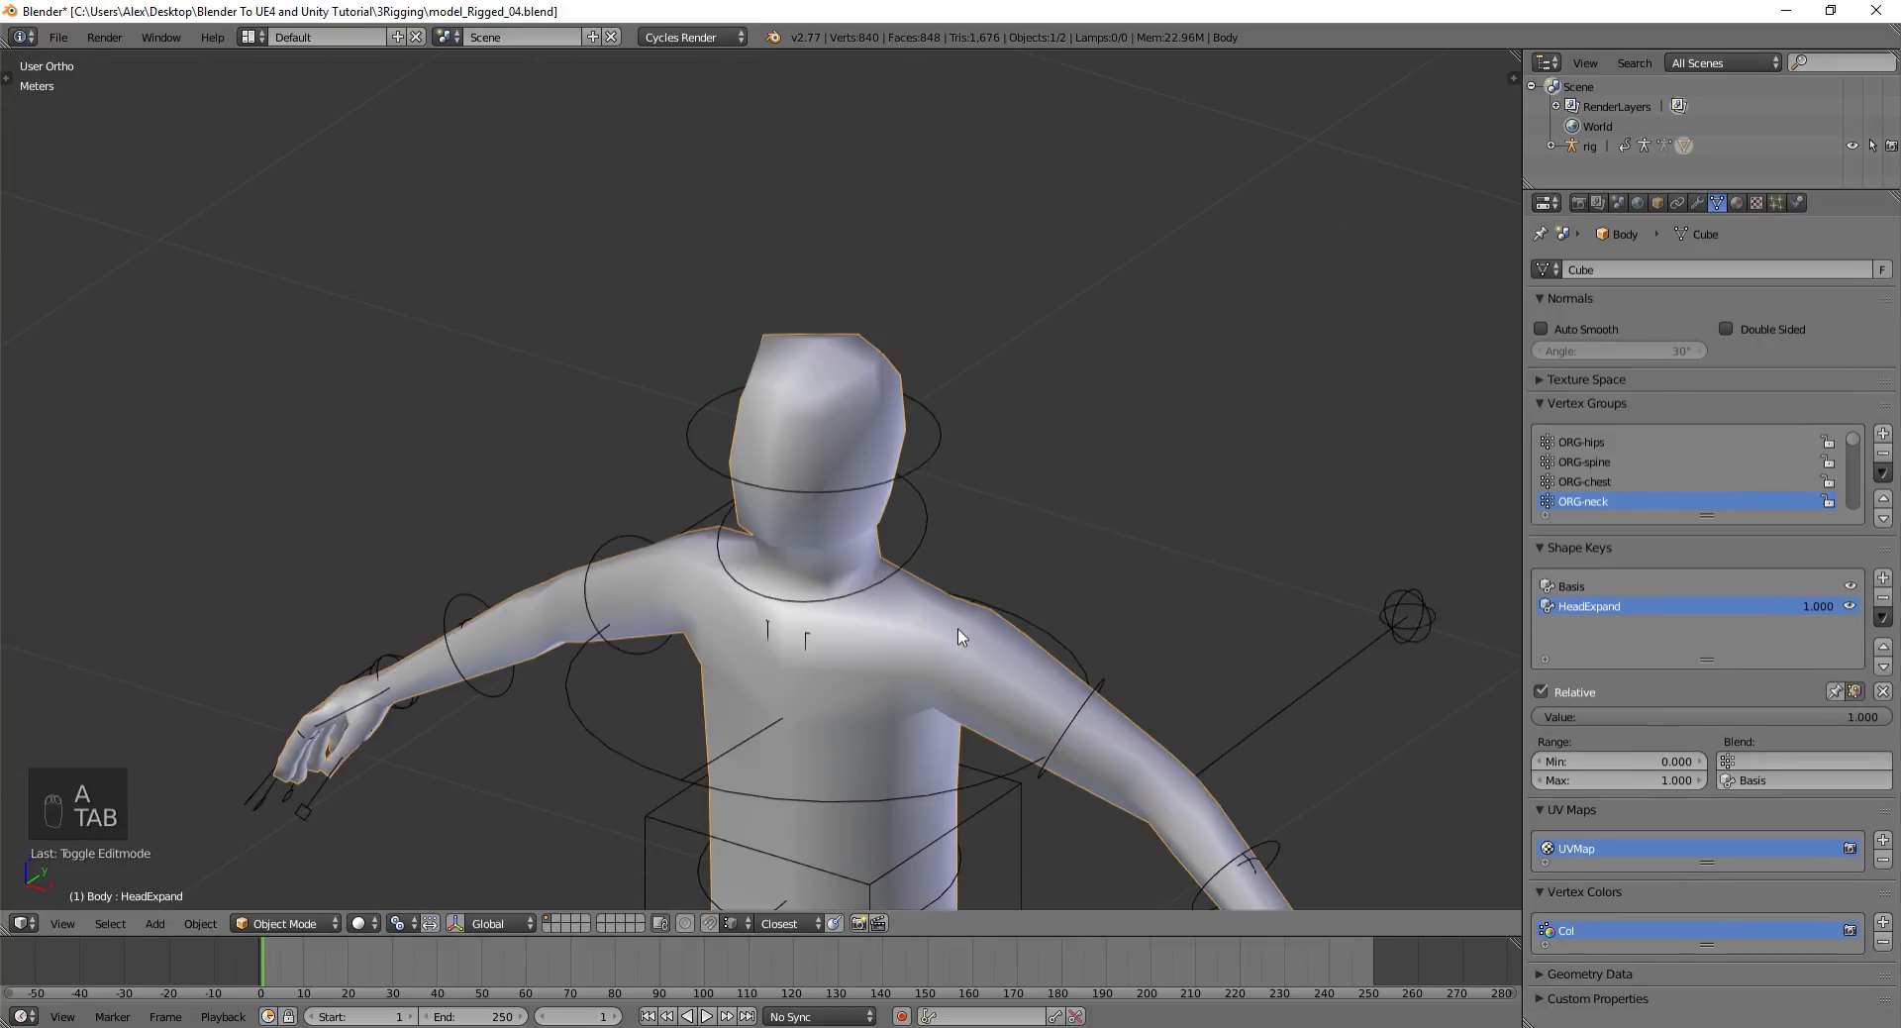
{"action": "left_click_drag", "start_coordinate": [1826, 716], "coordinate": [1535, 716]}
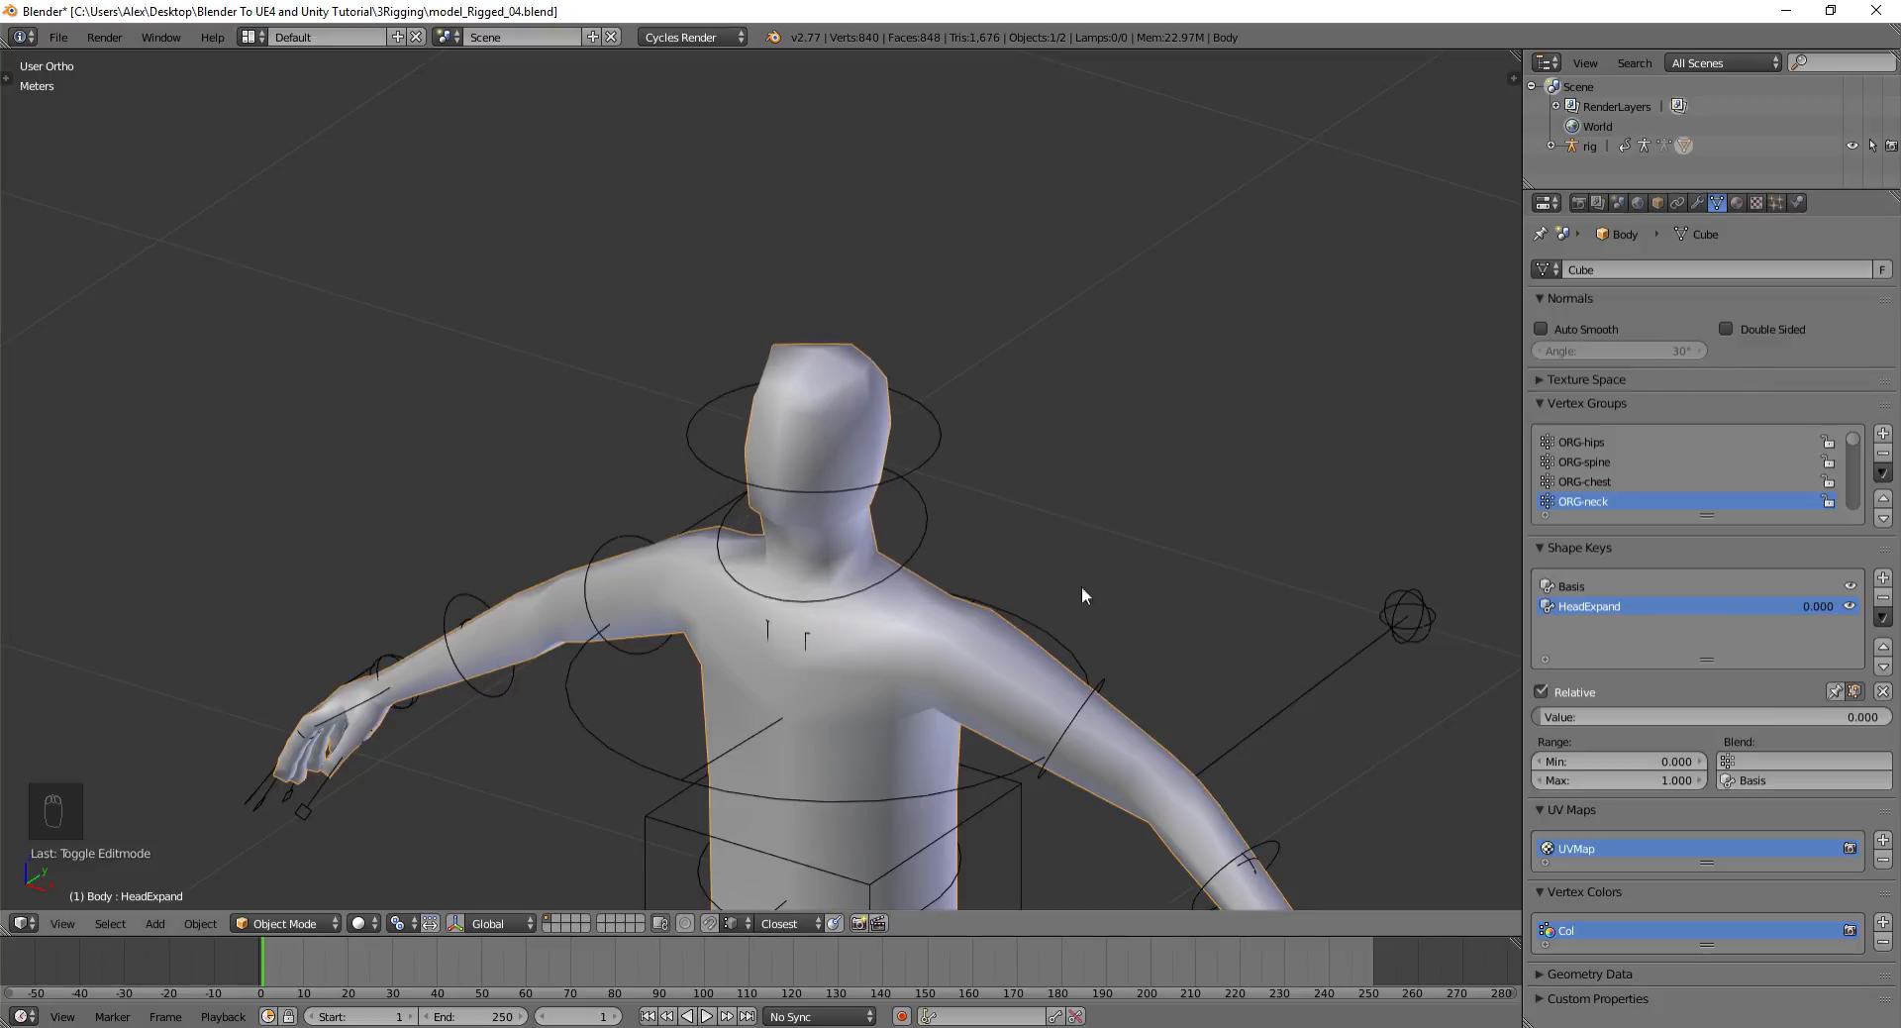
{"action": "middle_click_drag", "start_coordinate": [1082, 594], "coordinate": [837, 315]}
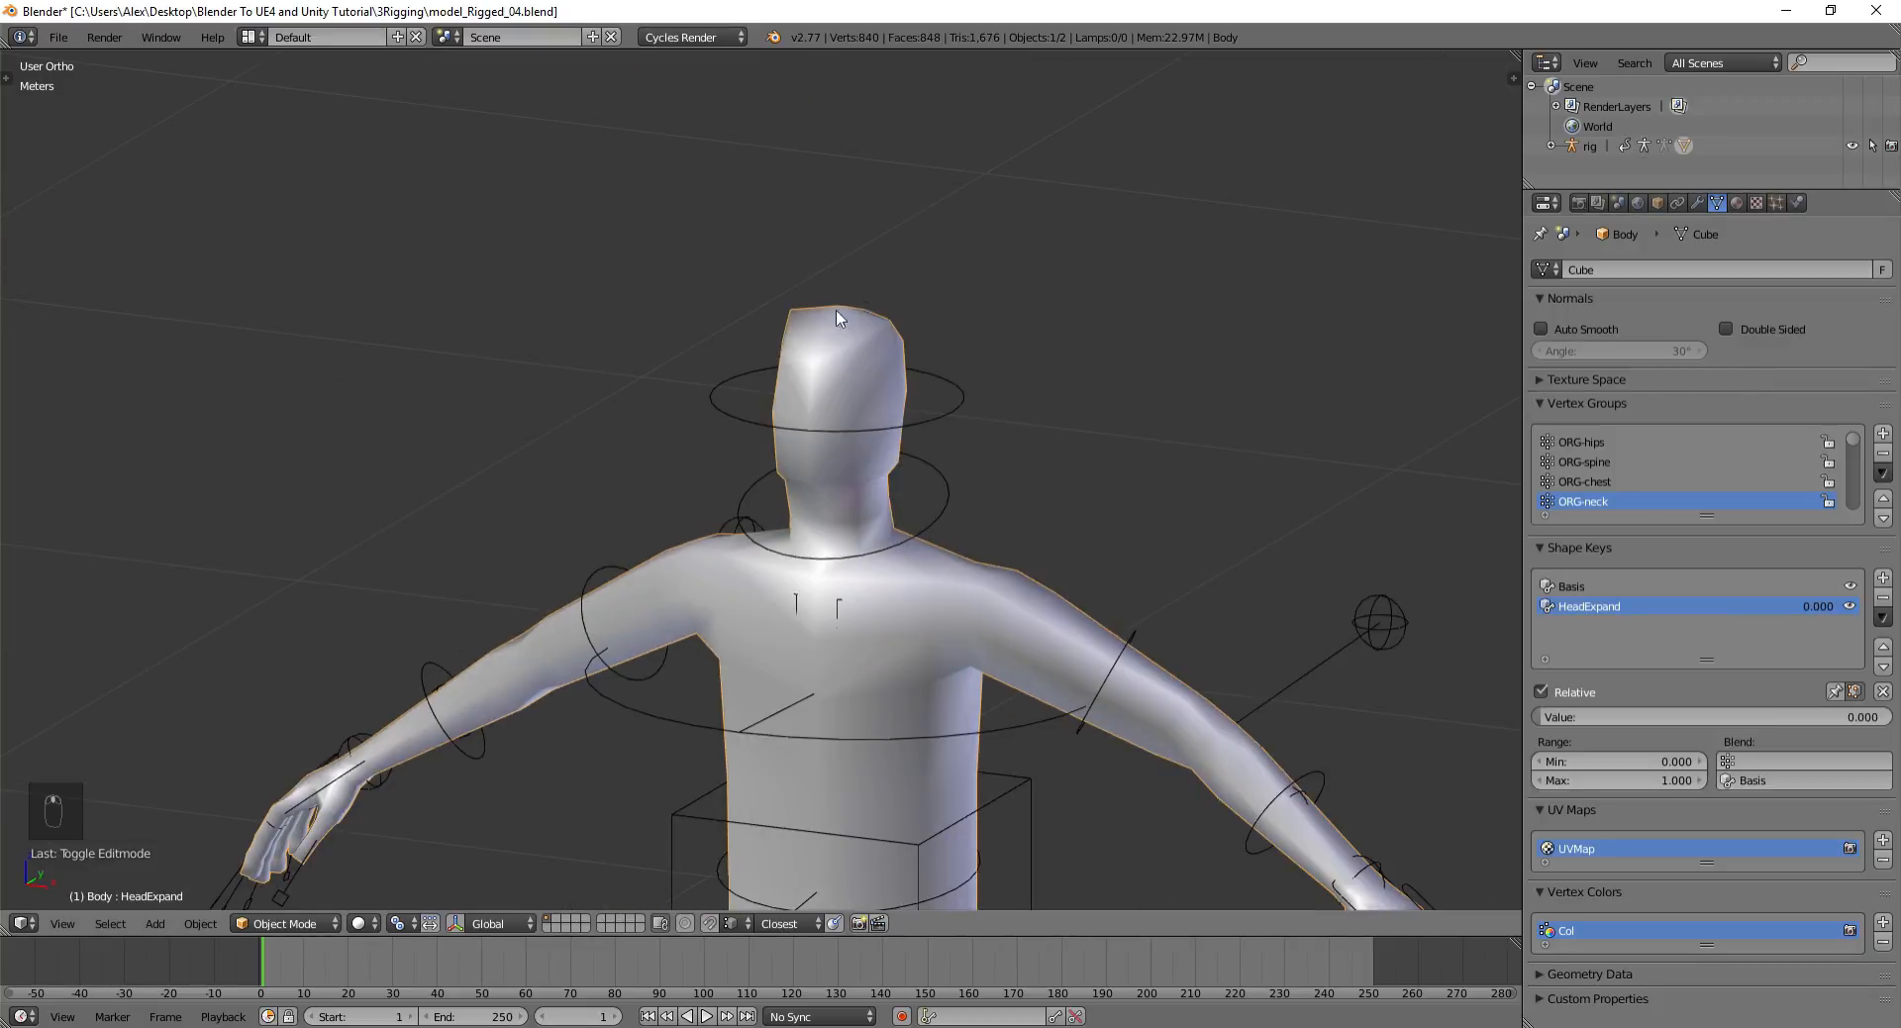
Examine the head mesh in Object Mode and Edit Mode with the HeadExpand shape key at 0.000
{"action": "mouse_move", "coordinate": [847, 386]}
{"action": "middle_mouse_down"}
{"action": "mouse_move", "coordinate": [888, 372]}
{"action": "mouse_move", "coordinate": [845, 365]}
{"action": "middle_mouse_up"}
{"action": "scroll", "coordinate": [911, 402], "scroll_direction": "up", "scroll_amount": 4}
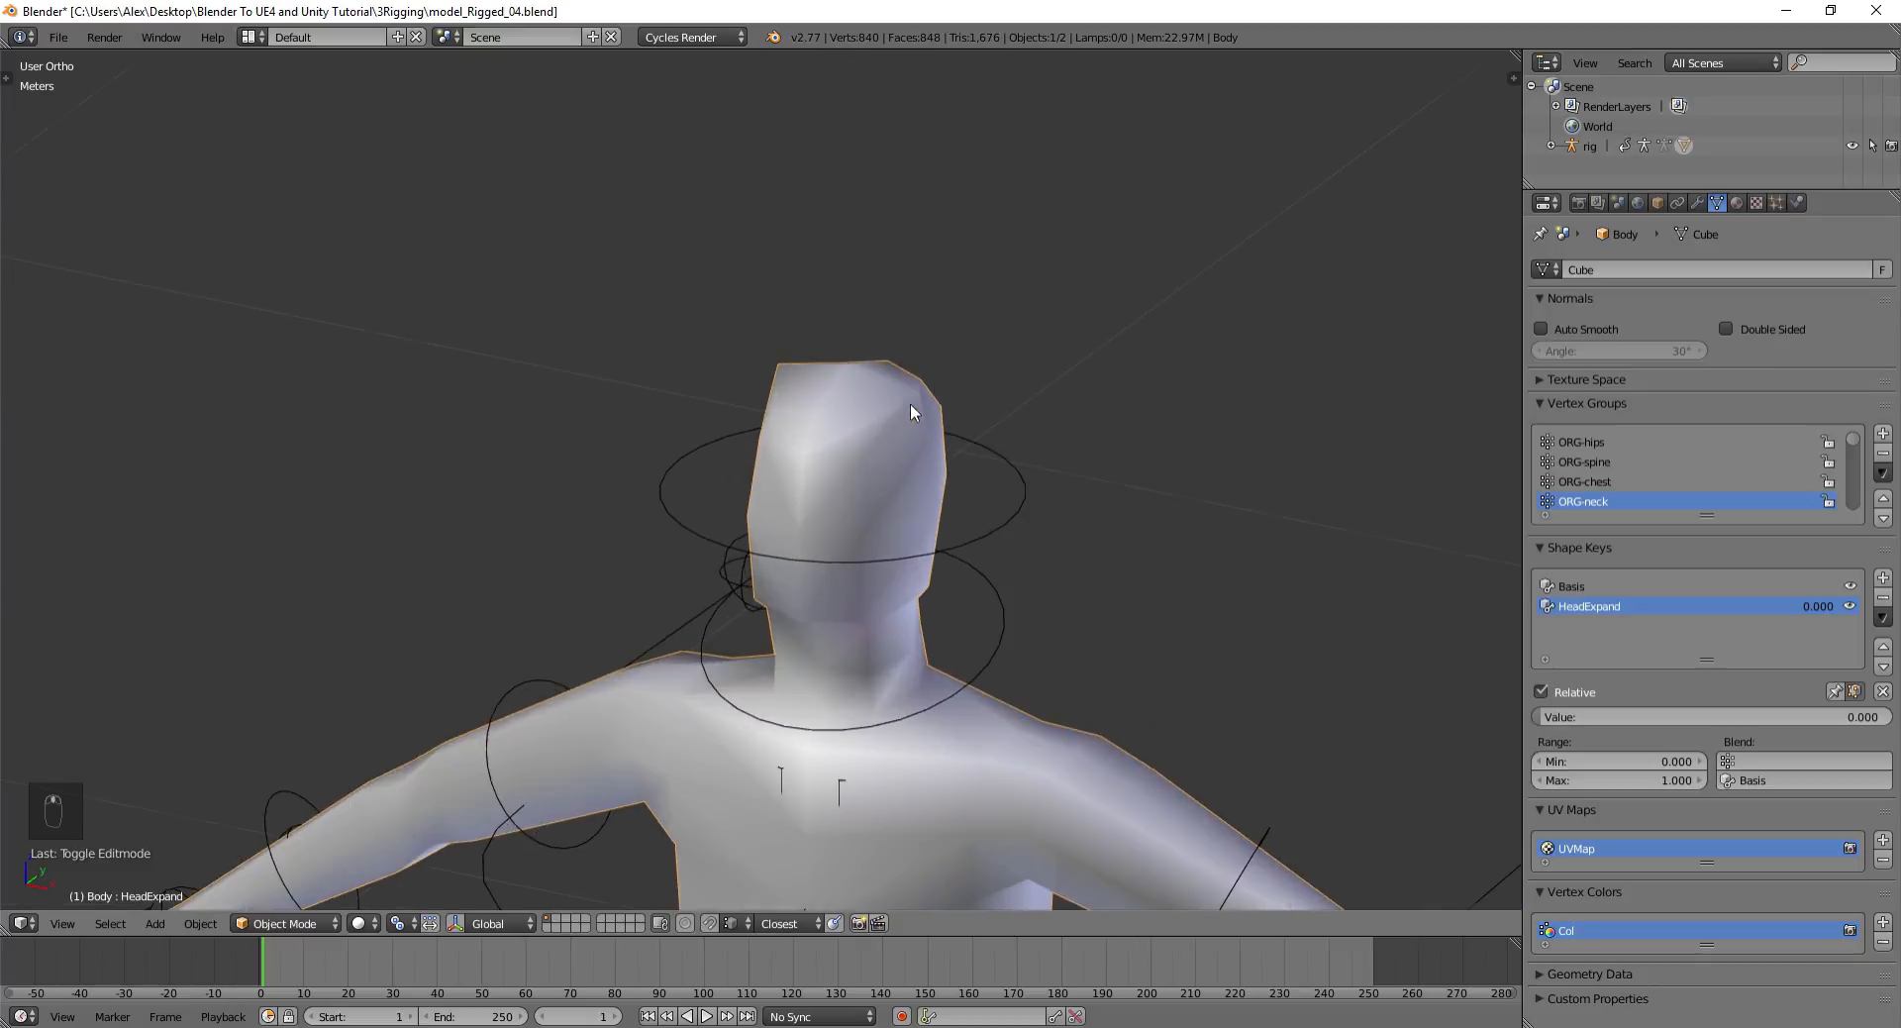
{"action": "key", "text": "Tab"}
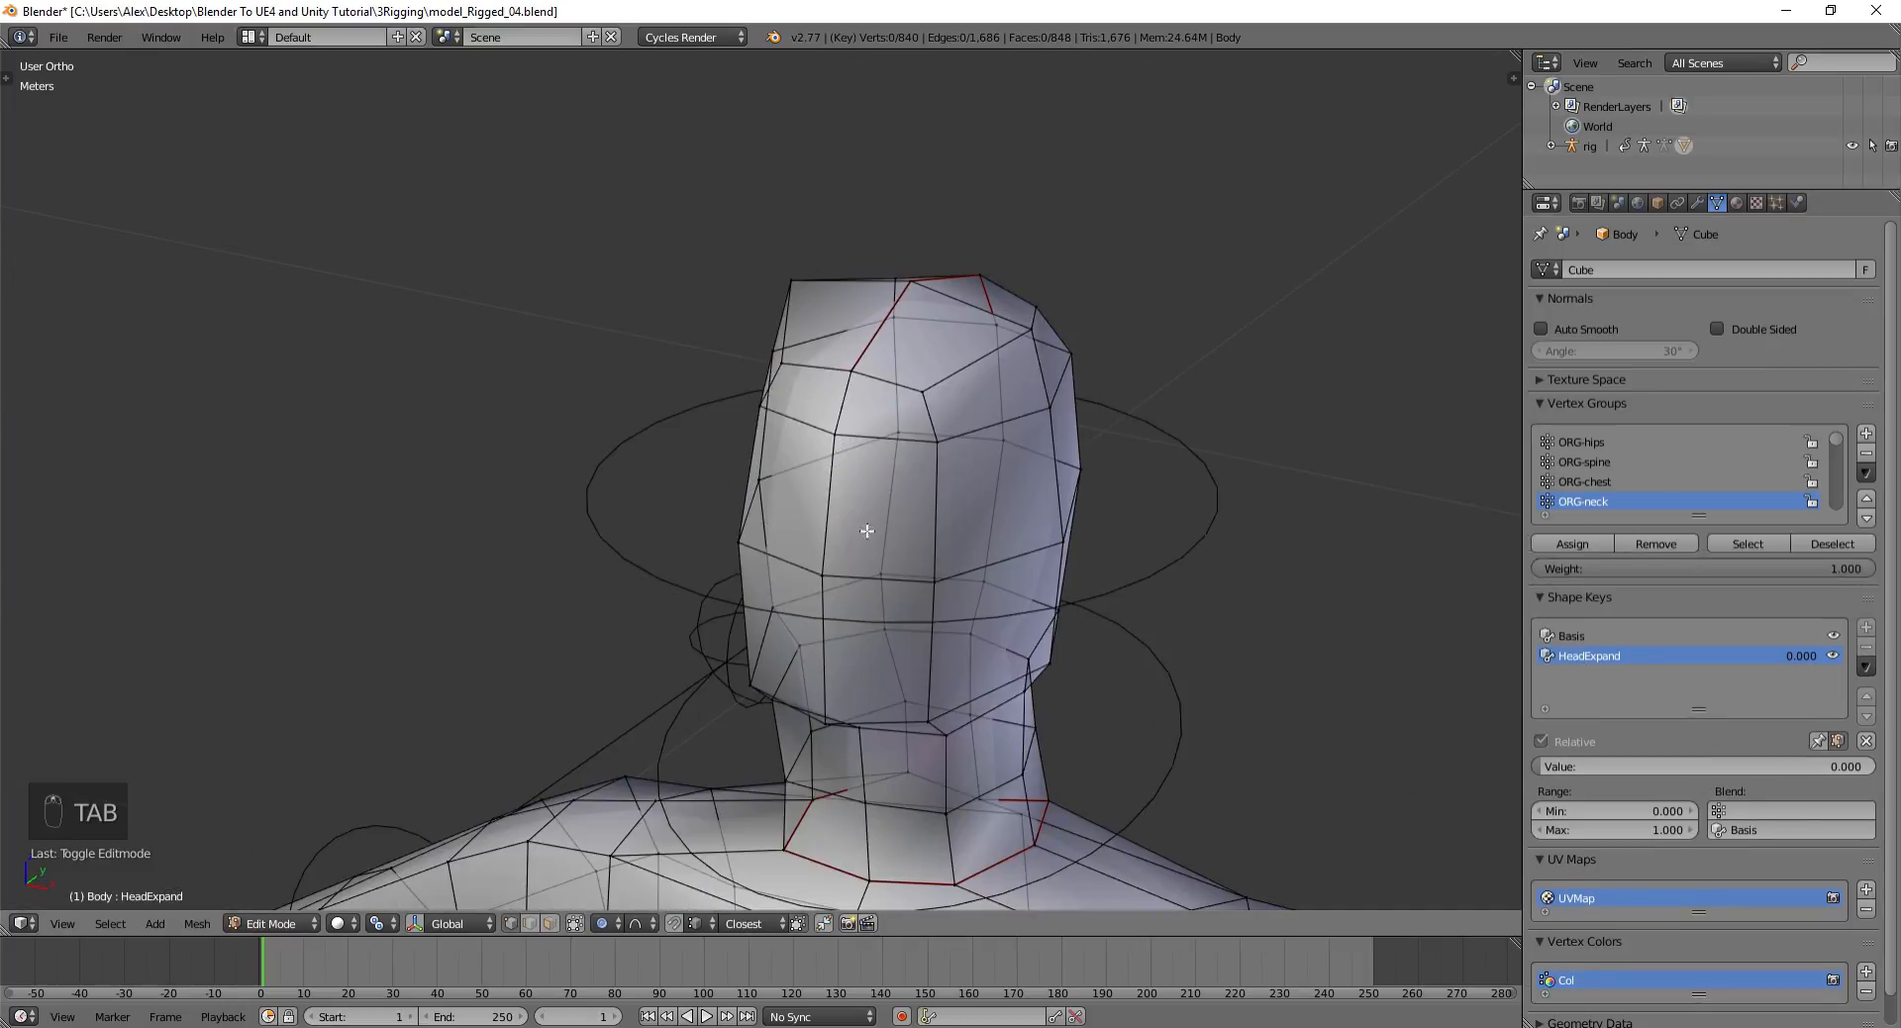
{"action": "middle_click_drag", "start_coordinate": [941, 419], "coordinate": [997, 391]}
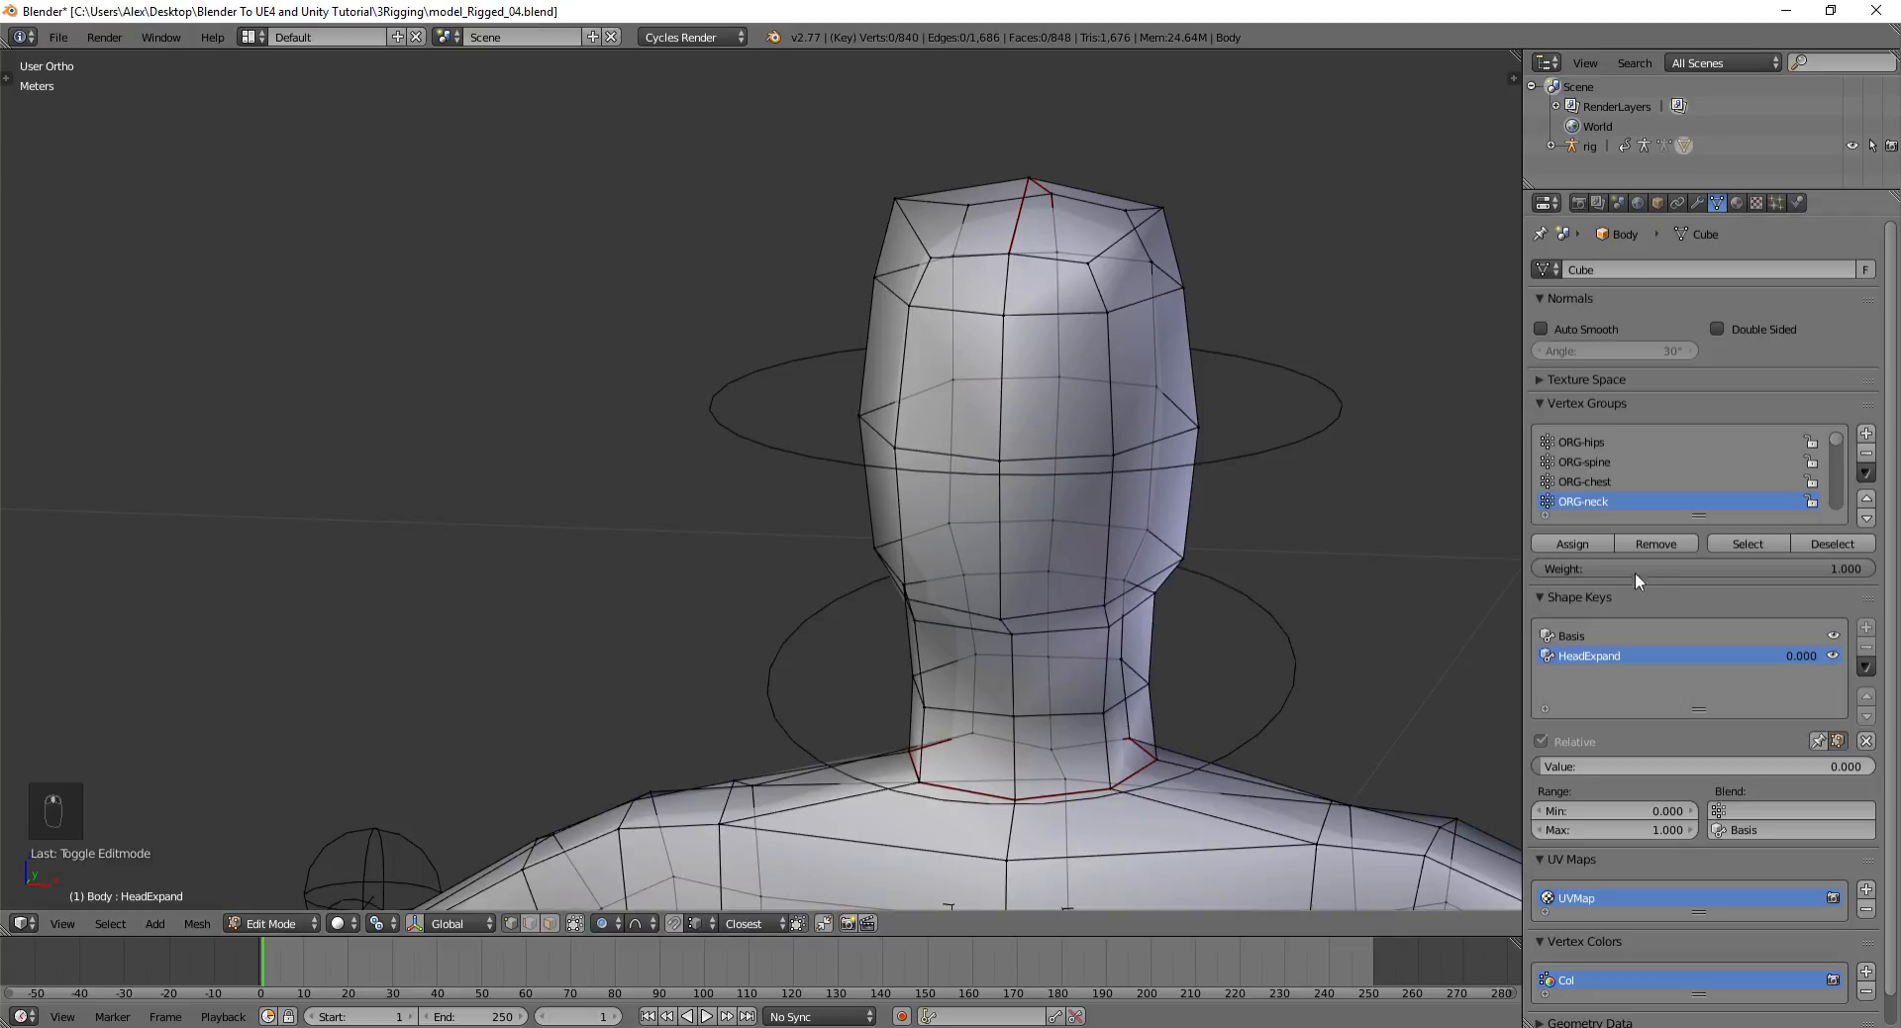
{"action": "middle_click_drag", "start_coordinate": [1047, 462], "coordinate": [1022, 433]}
{"action": "key", "text": "Tab"}
{"action": "scroll", "coordinate": [896, 451], "scroll_direction": "down", "scroll_amount": 6}
{"action": "scroll", "coordinate": [1089, 549], "scroll_direction": "down", "scroll_amount": 3}
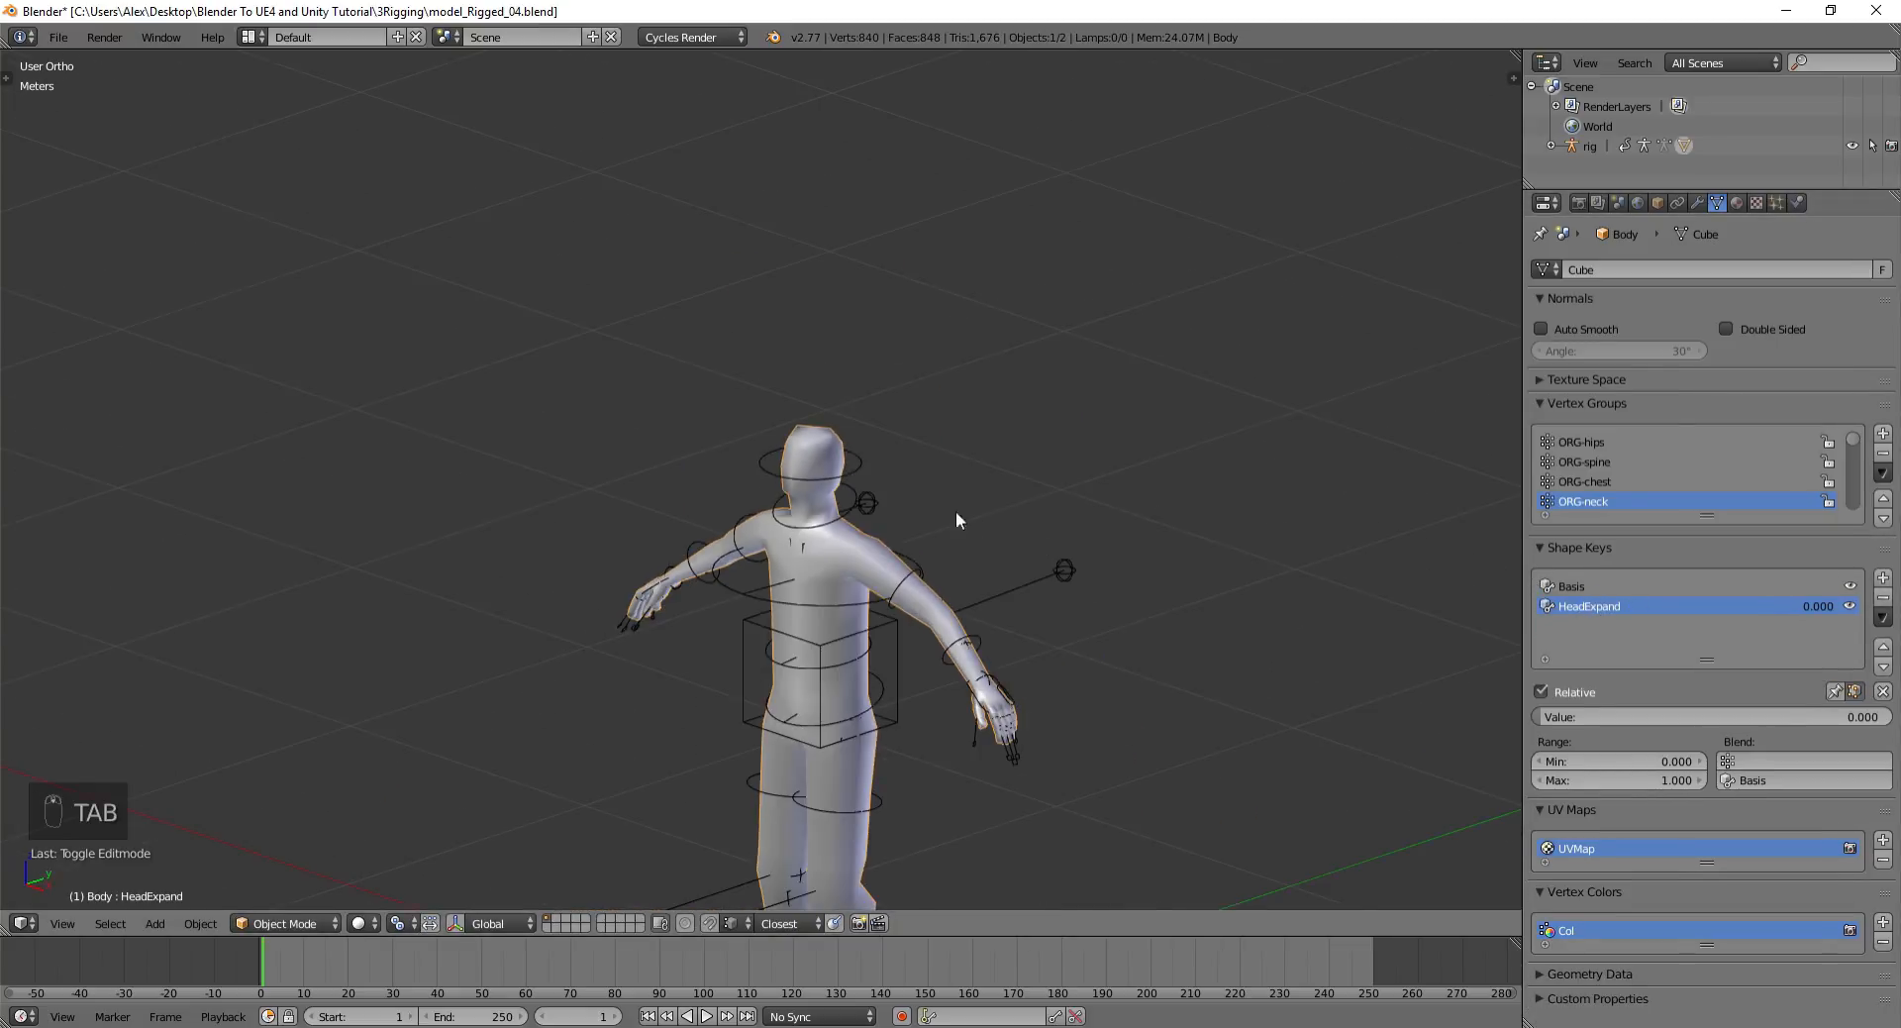
{"action": "middle_click_drag", "start_coordinate": [959, 518], "coordinate": [844, 318]}
{"action": "scroll", "coordinate": [887, 454], "scroll_direction": "down", "scroll_amount": 3}
{"action": "middle_click_drag", "start_coordinate": [887, 480], "coordinate": [917, 513]}
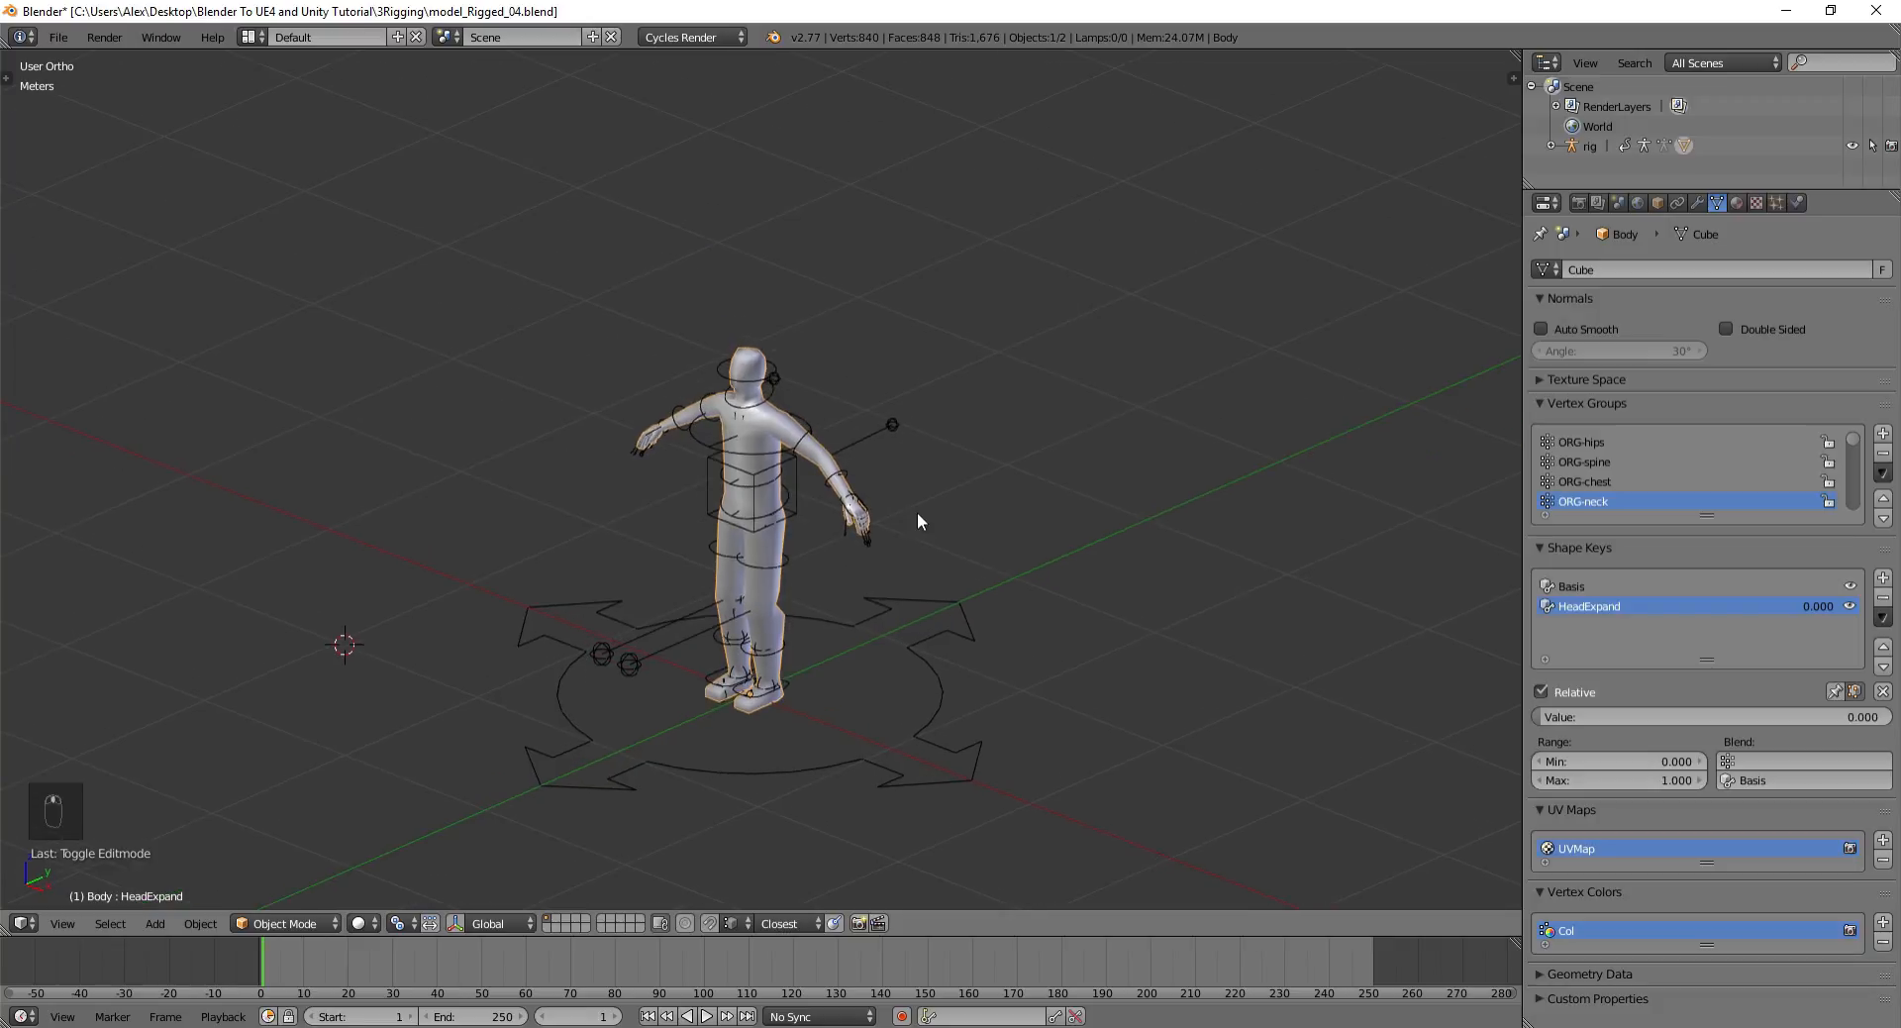
Select both the rig and the body mesh and save over model_Rigged_04.blend
{"action": "scroll", "coordinate": [916, 513], "scroll_direction": "up", "scroll_amount": 2}
{"action": "scroll", "coordinate": [917, 512], "scroll_direction": "down", "scroll_amount": 4}
{"action": "key", "text": "a"}
{"action": "key", "text": "a"}
{"action": "key", "text": "a"}
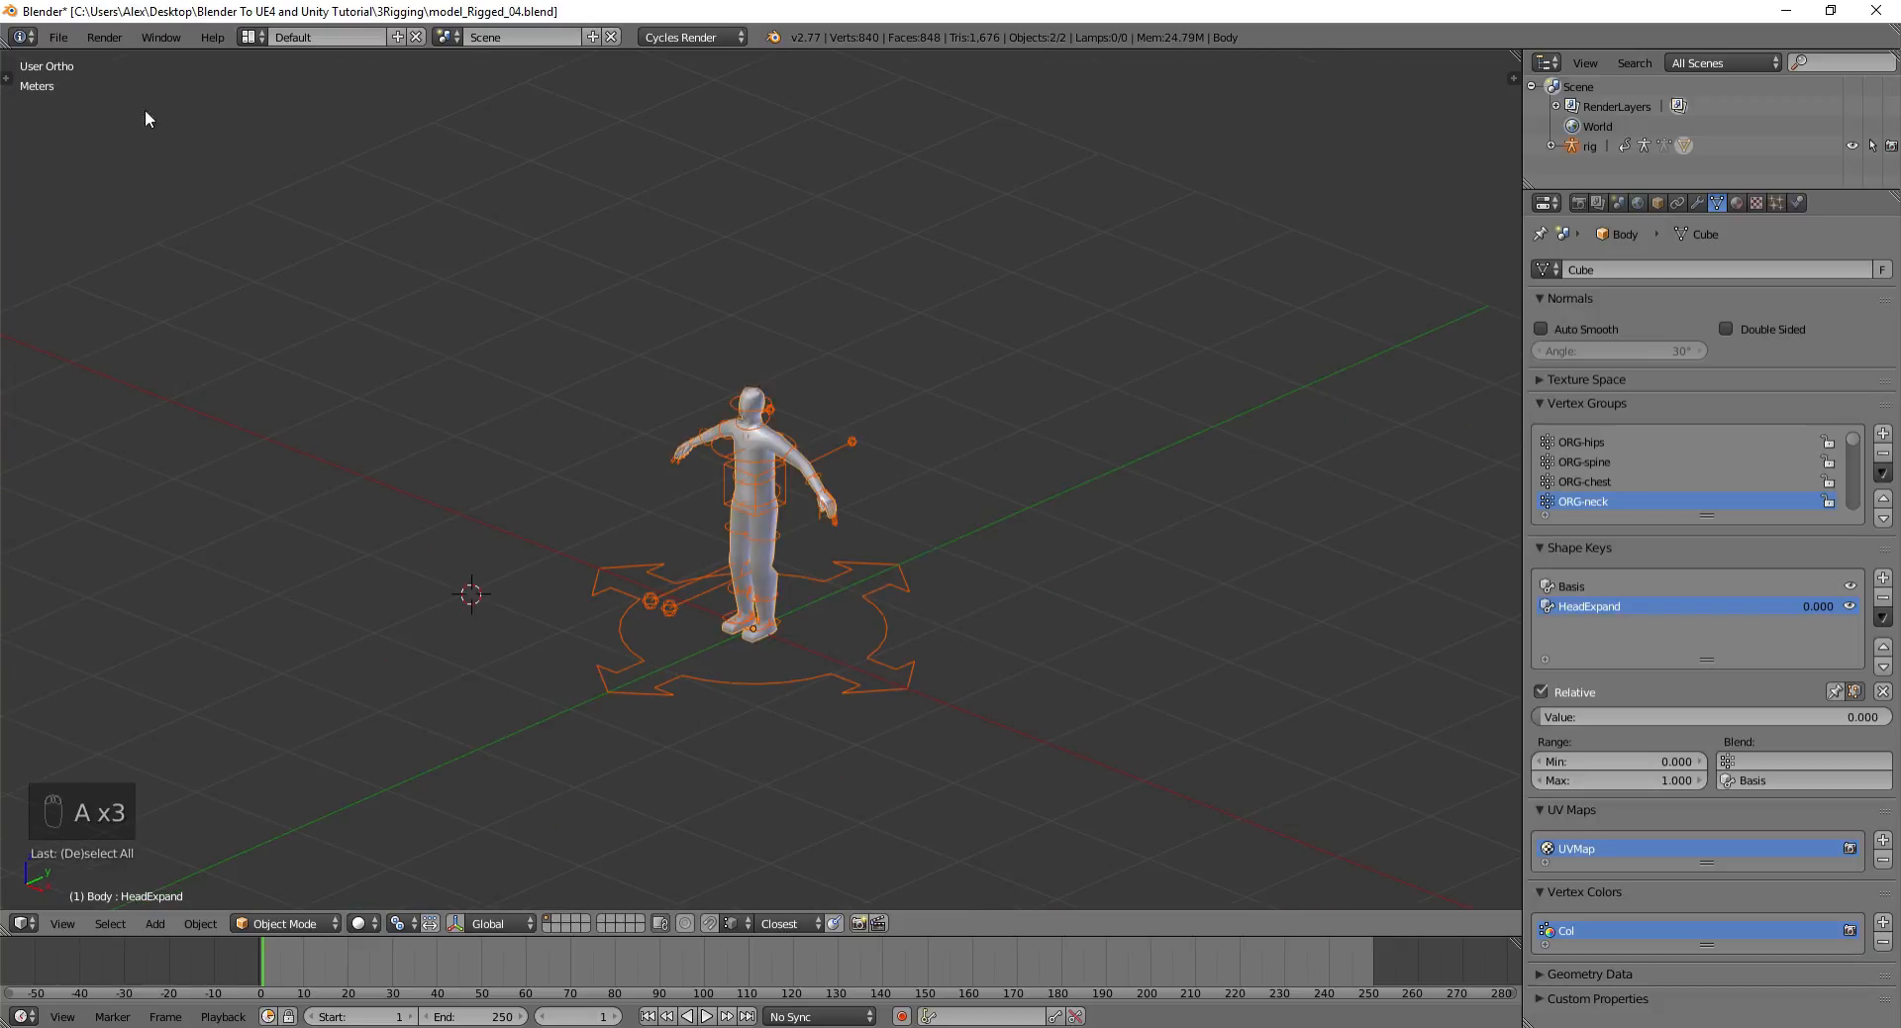
{"action": "left_click", "coordinate": [58, 37]}
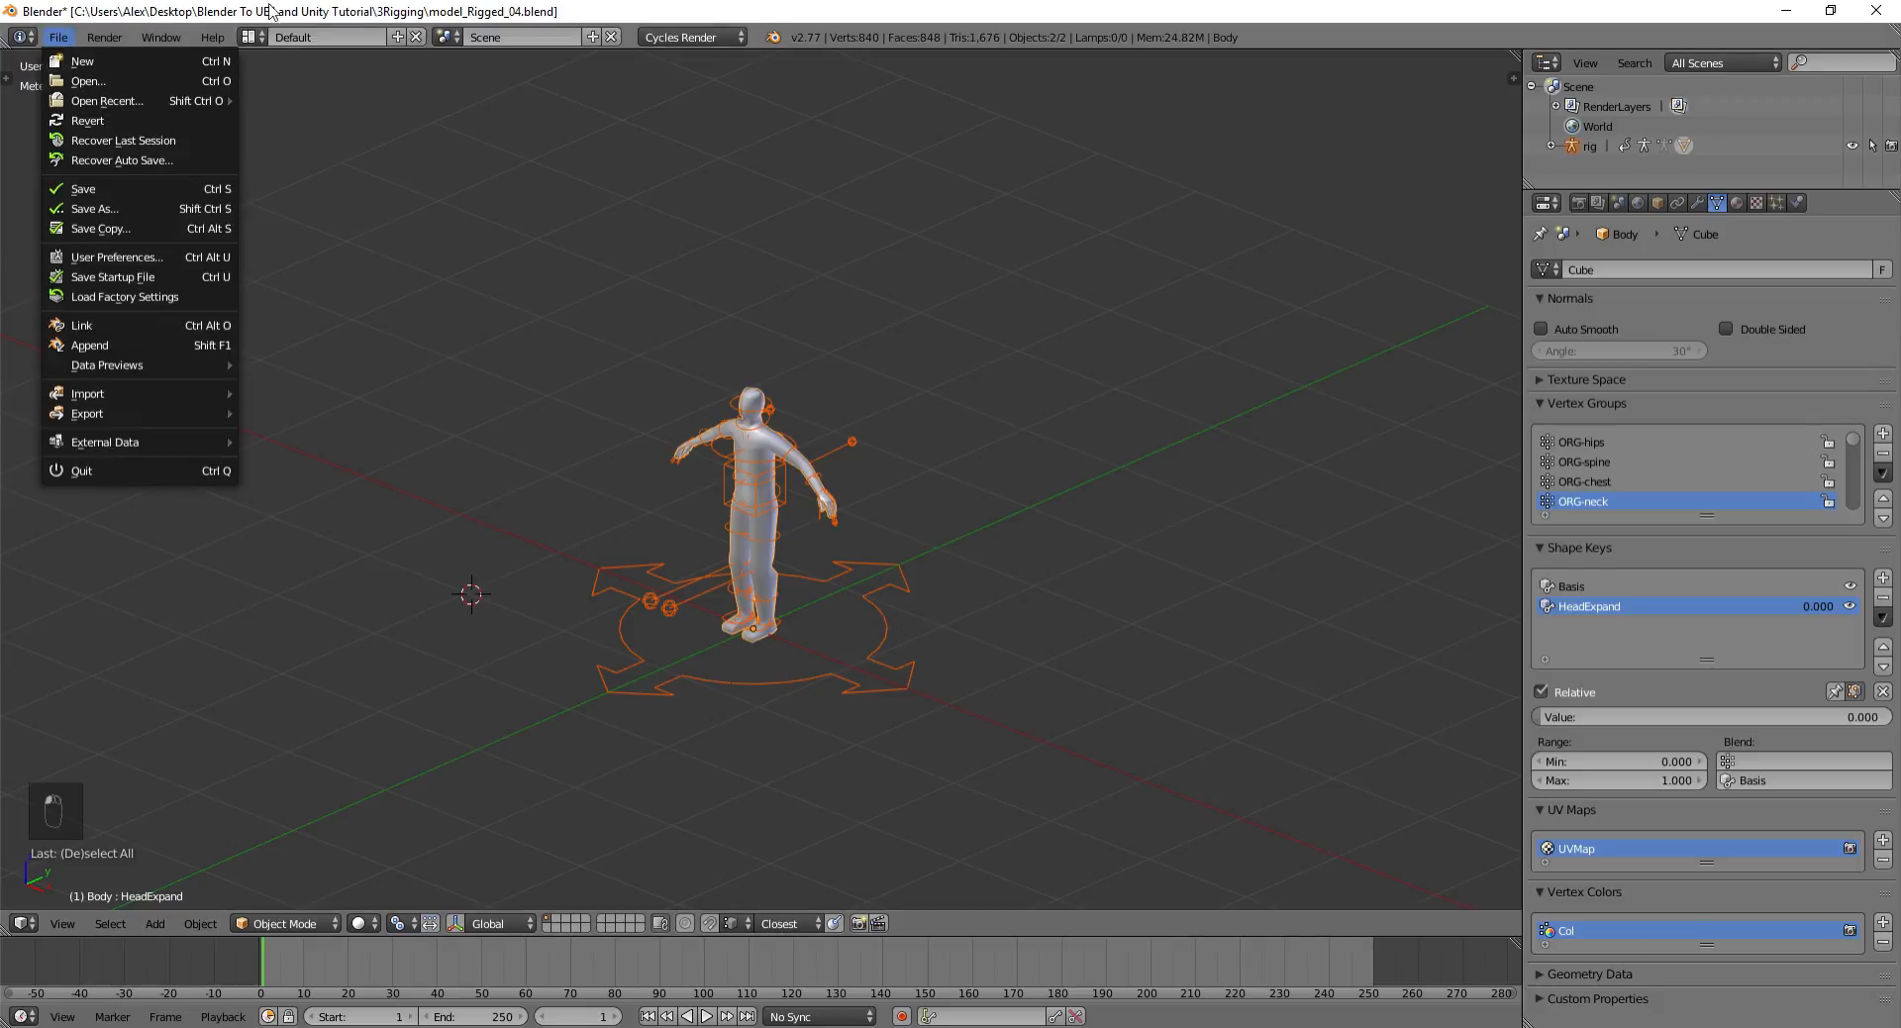
{"action": "key", "text": "ctrl+s"}
{"action": "left_click", "coordinate": [496, 273]}
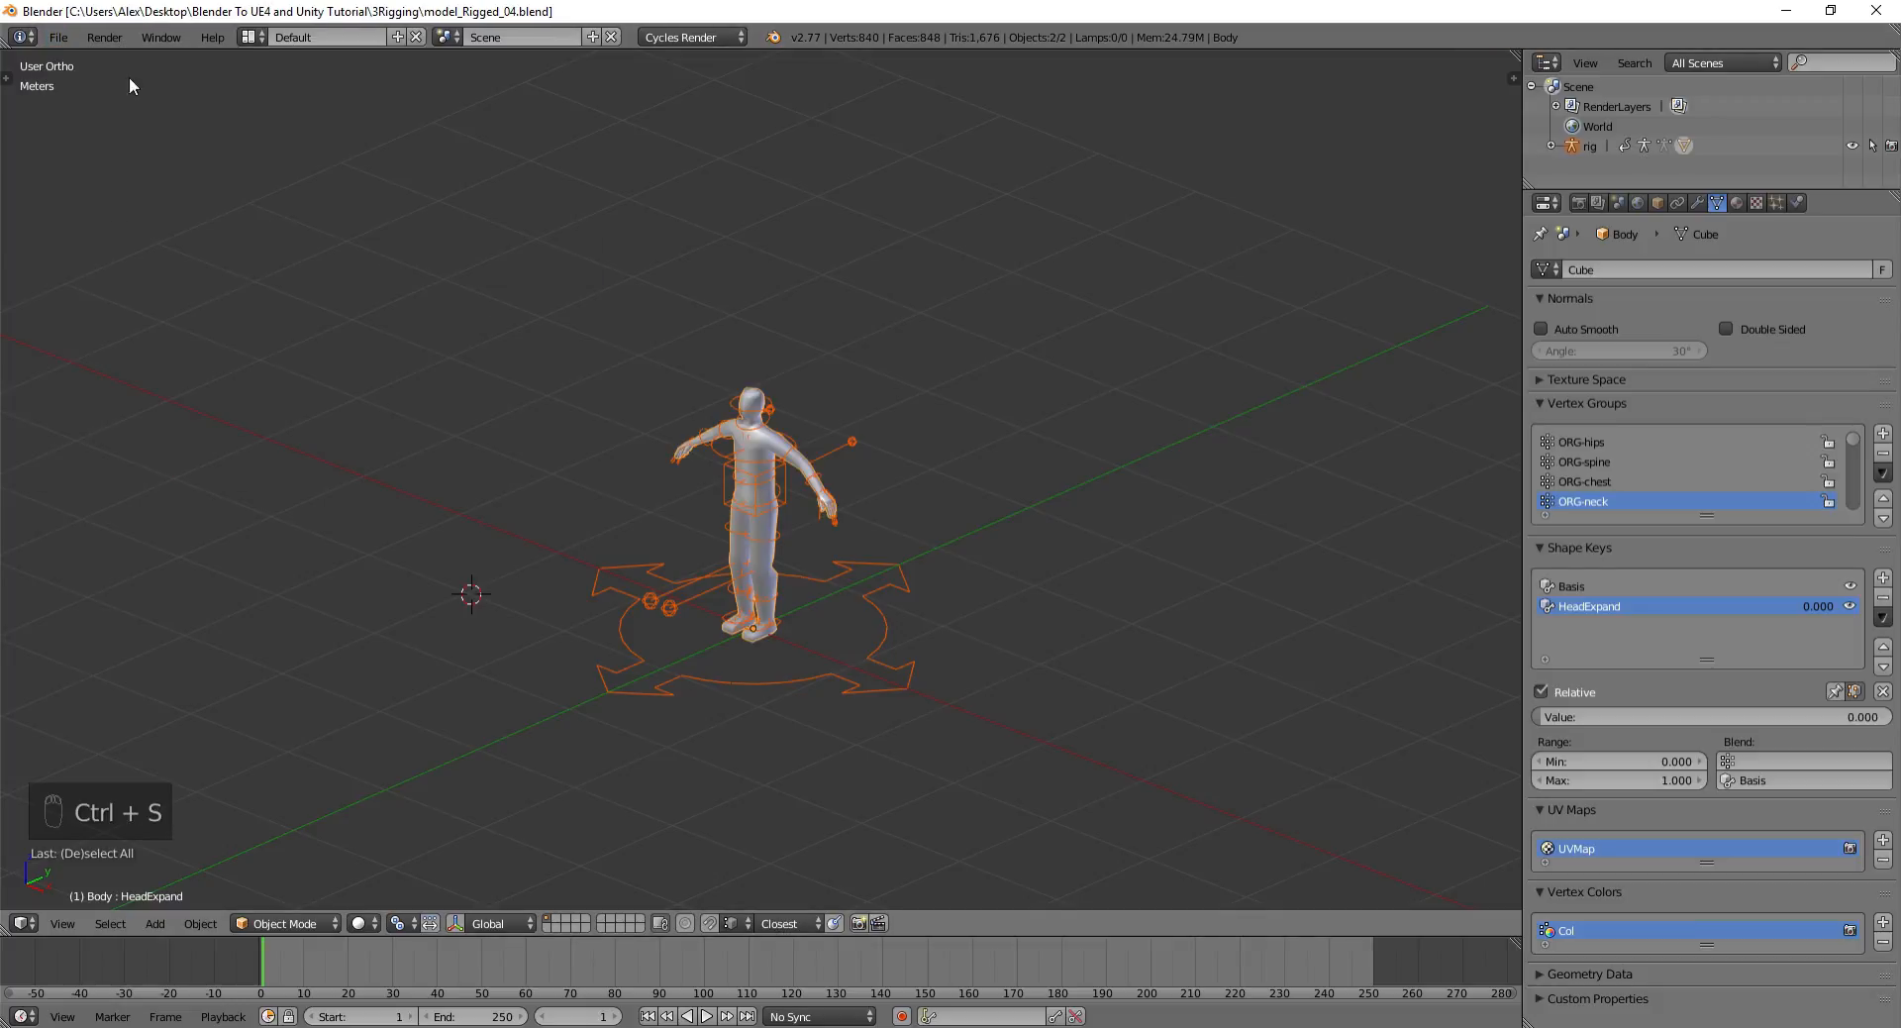
Start an FBX export and apply the Blendertogameengine Noanim operator preset
{"action": "left_click", "coordinate": [59, 36]}
{"action": "mouse_move", "coordinate": [116, 413]}
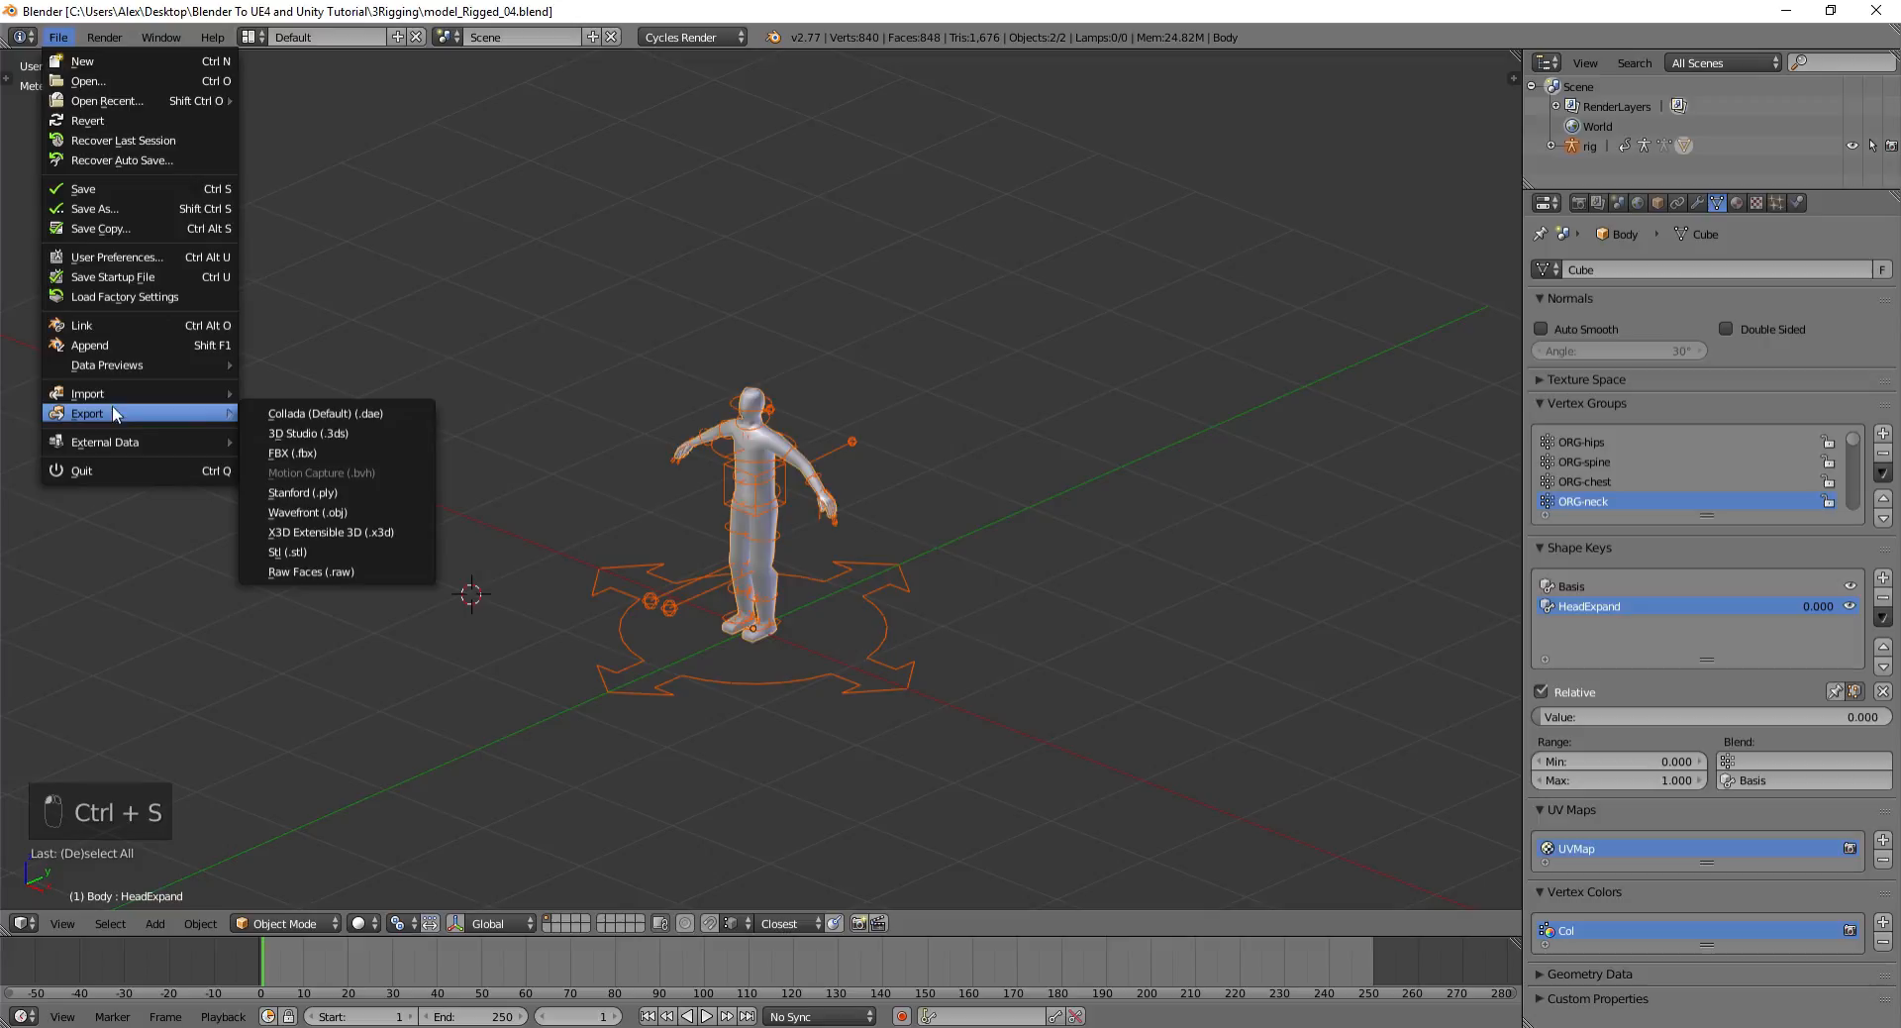
{"action": "left_click", "coordinate": [365, 450]}
{"action": "left_click", "coordinate": [116, 563]}
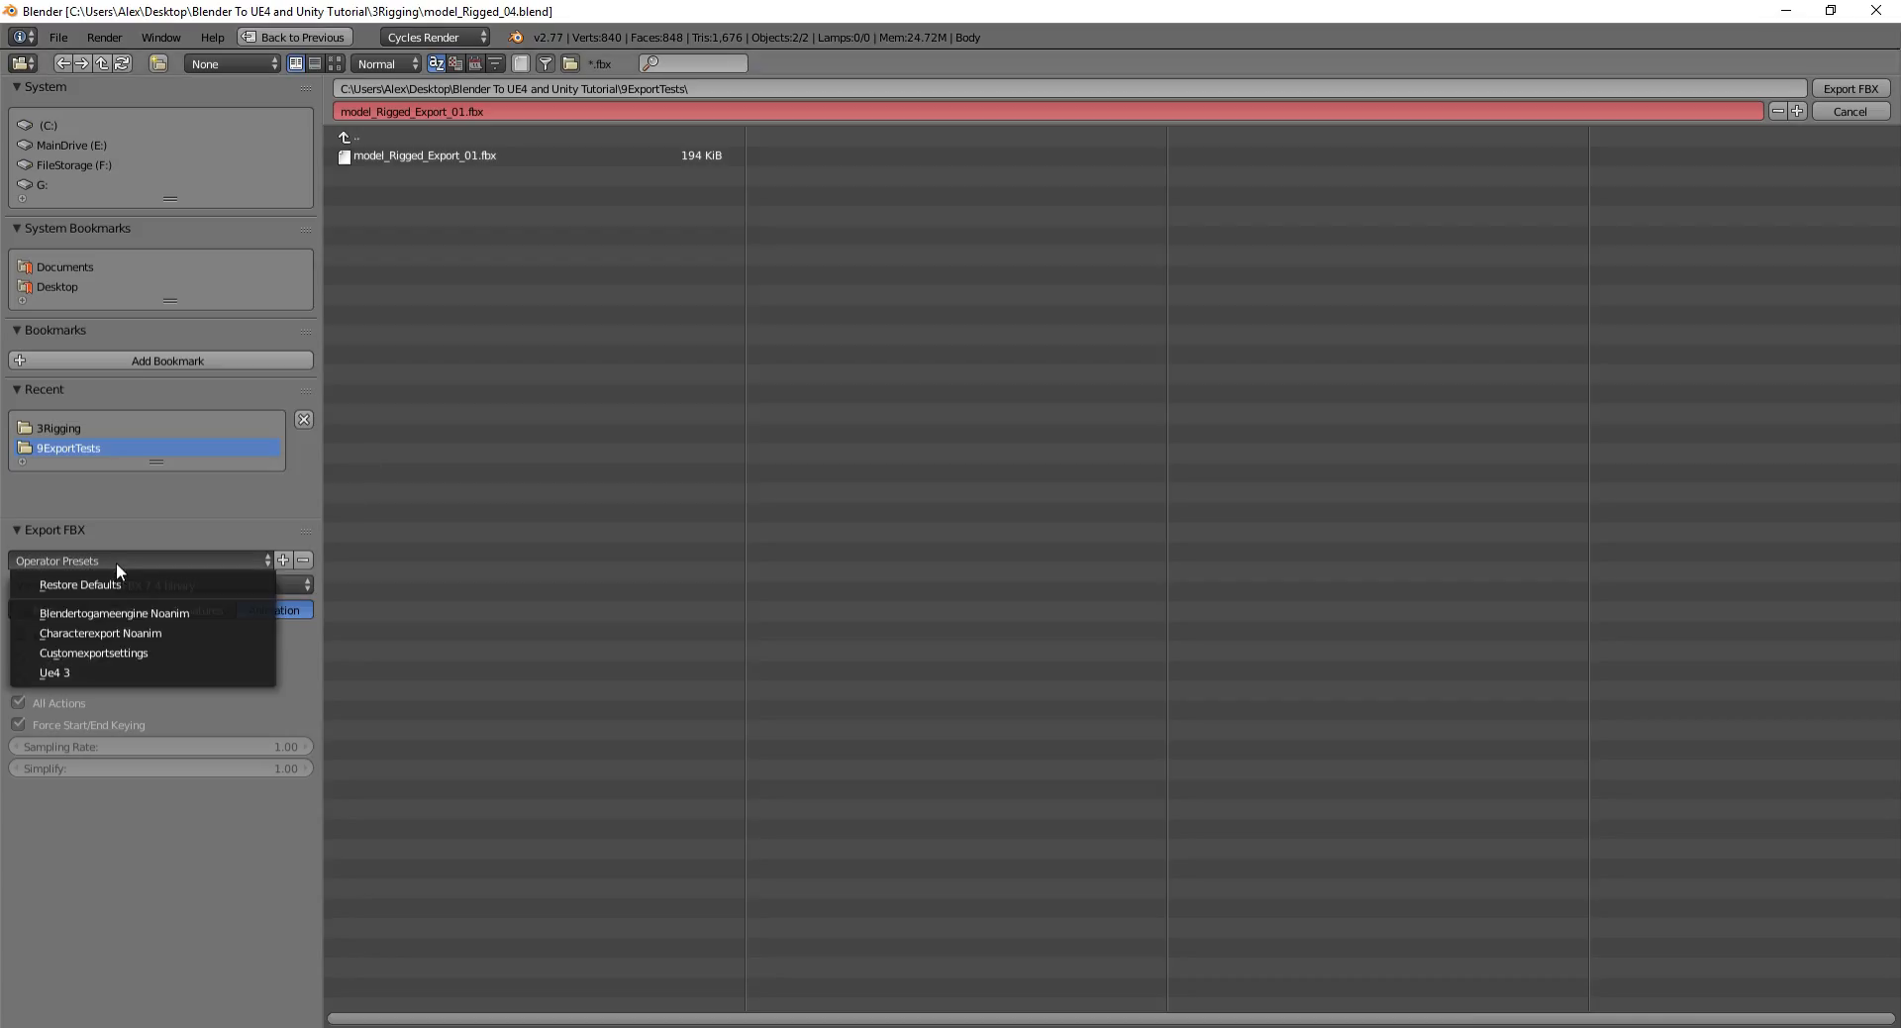
{"action": "left_click", "coordinate": [150, 614]}
Review the Main, Geometries, Armatures and Animation settings of the FBX export, including Apply Modifiers and Smoothing
{"action": "left_click", "coordinate": [54, 613]}
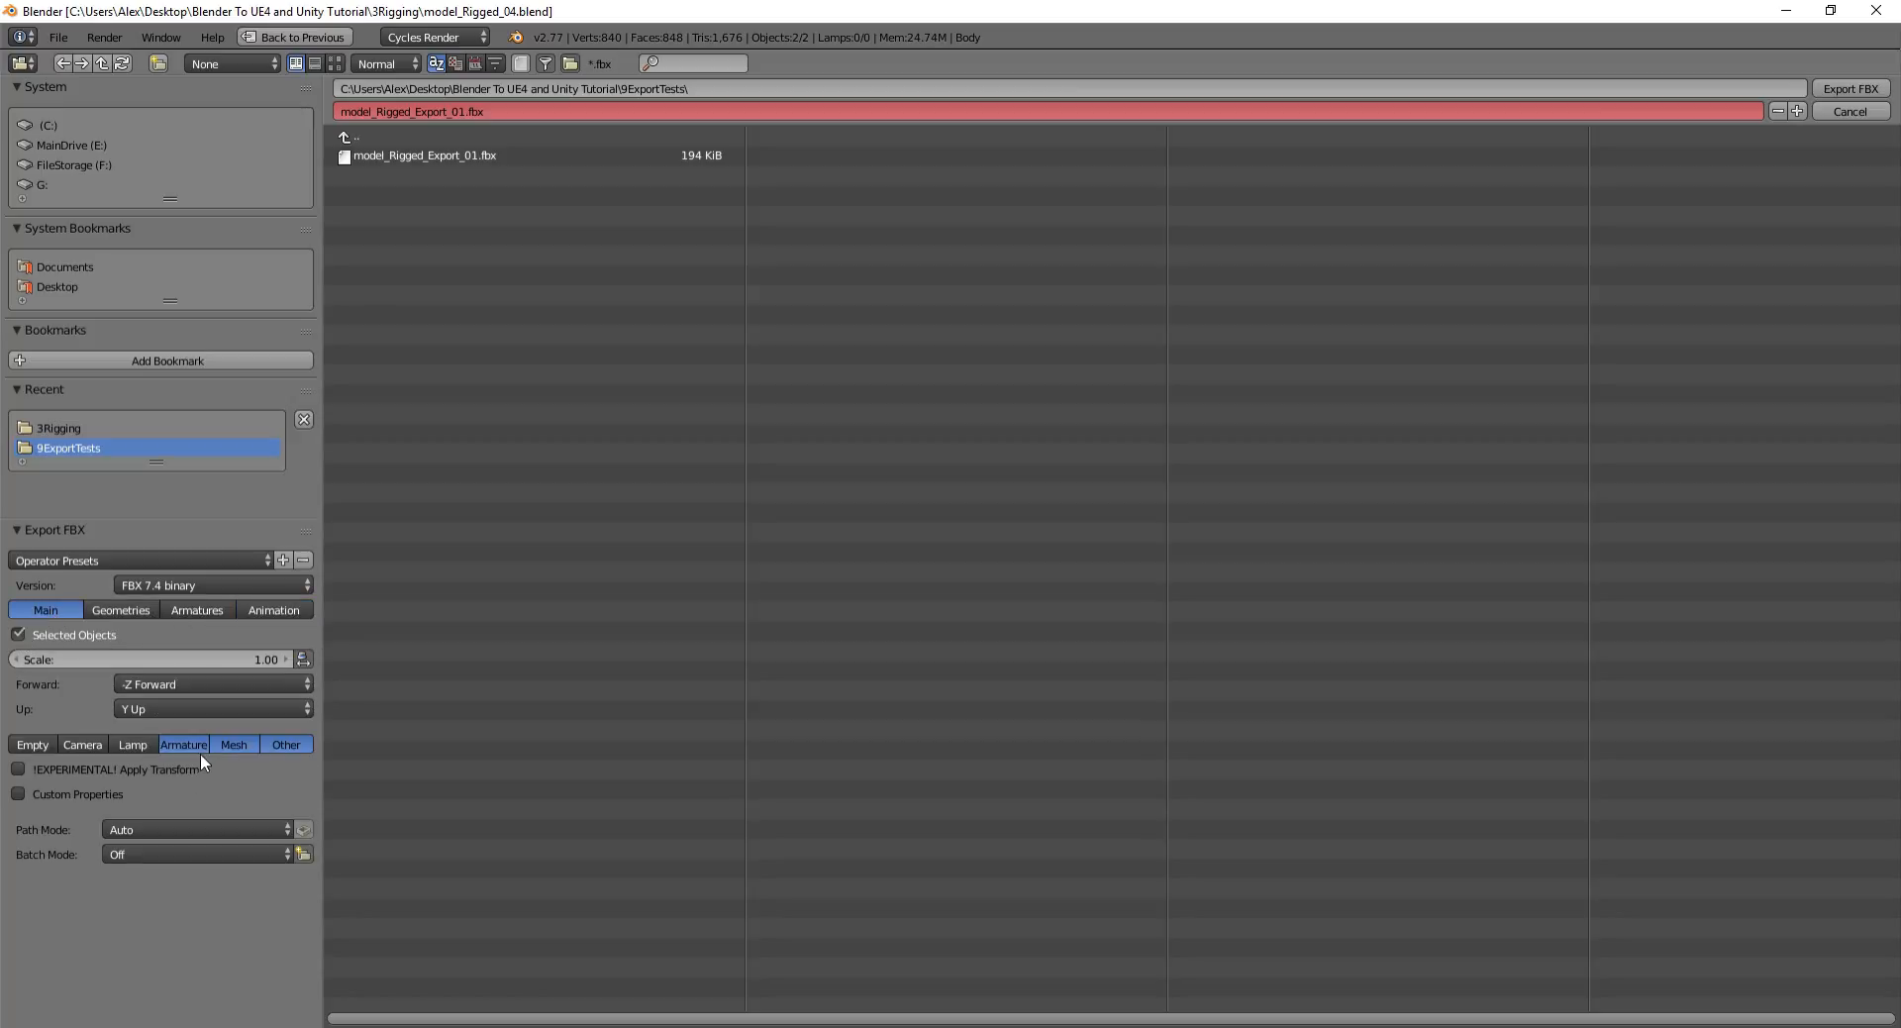
{"action": "left_click", "coordinate": [122, 610]}
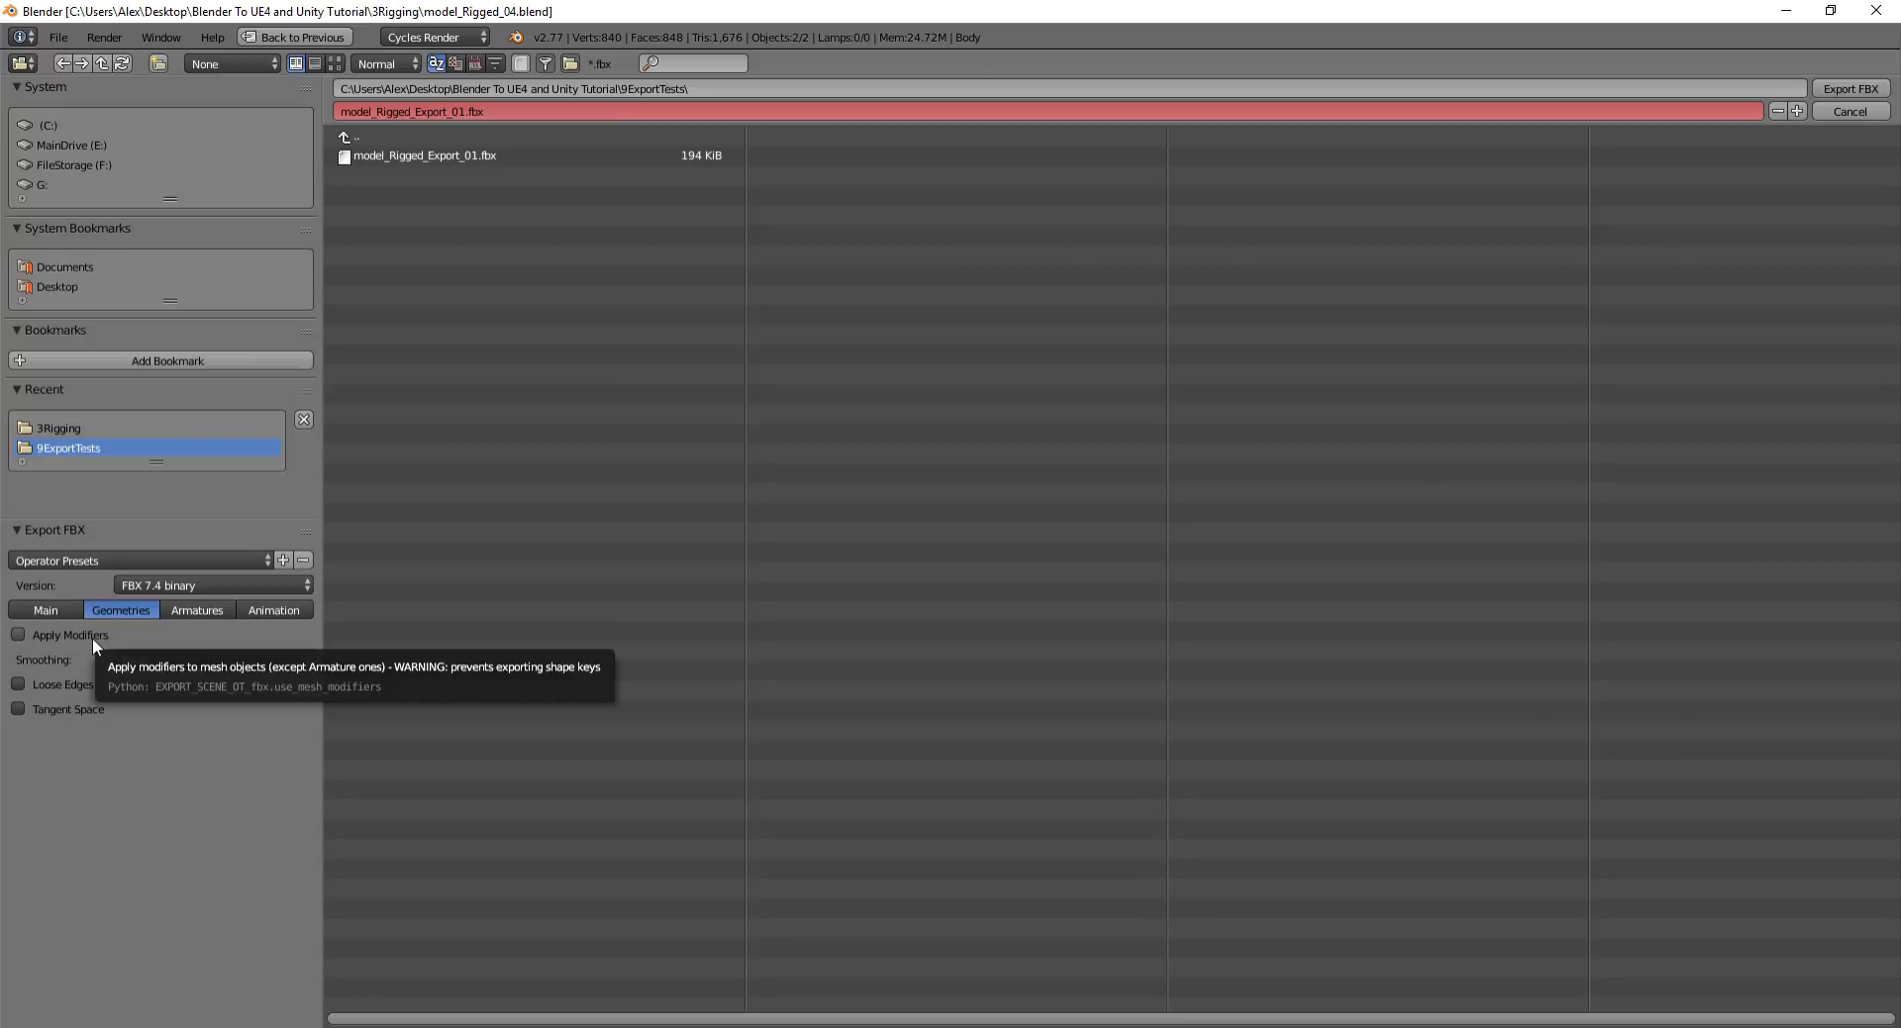
{"action": "left_click", "coordinate": [180, 660]}
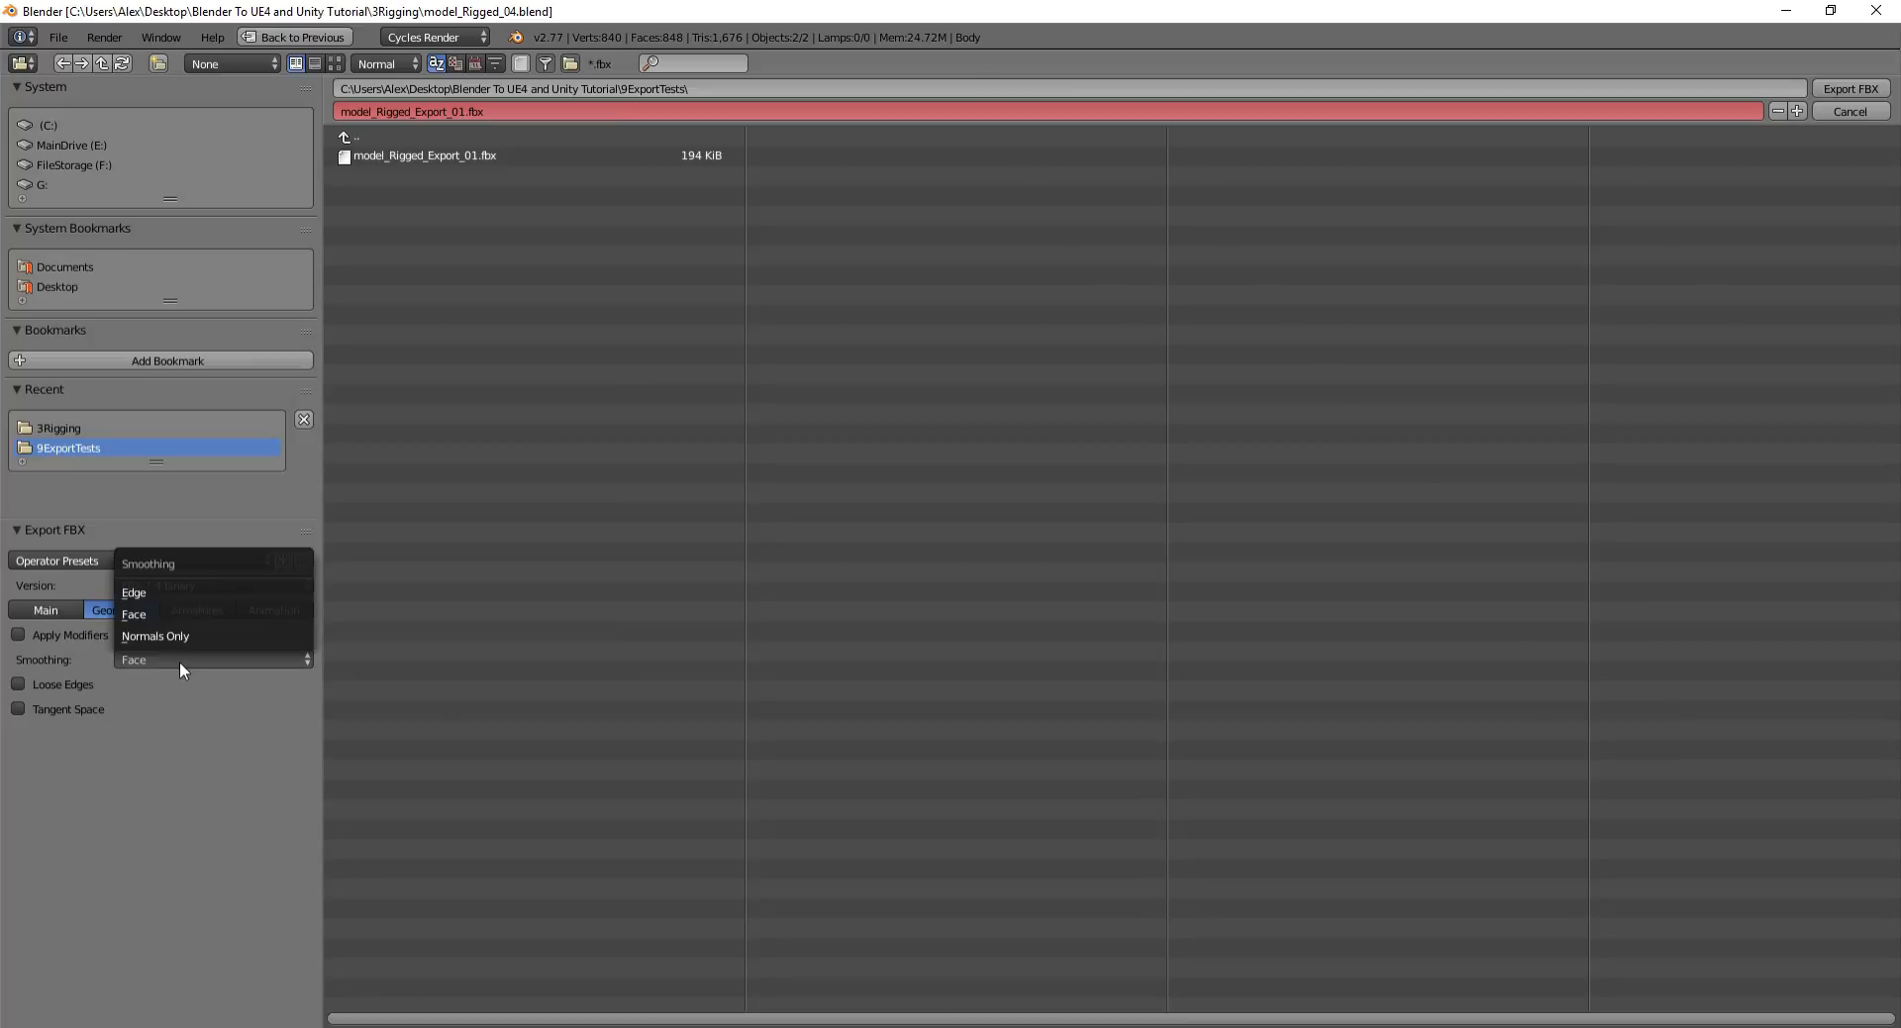
{"action": "left_click", "coordinate": [183, 609]}
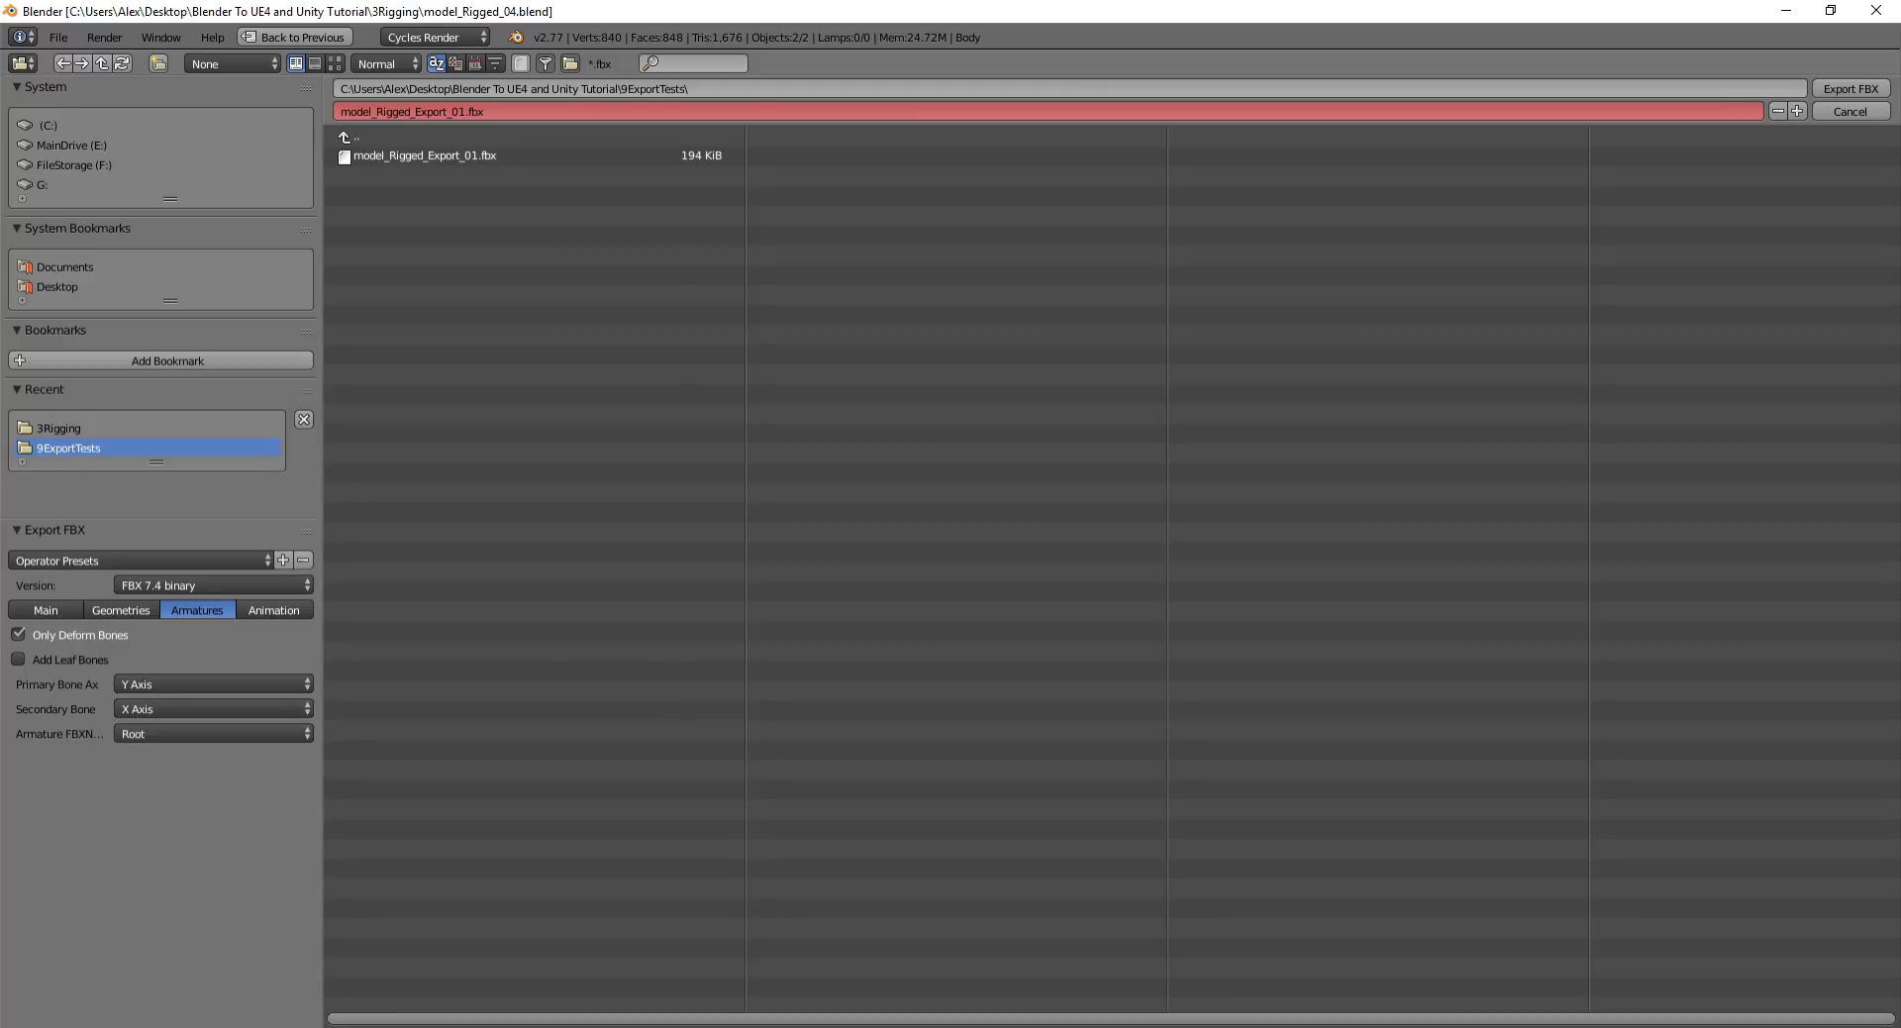
{"action": "left_click_drag", "start_coordinate": [0, 398], "coordinate": [940, 0]}
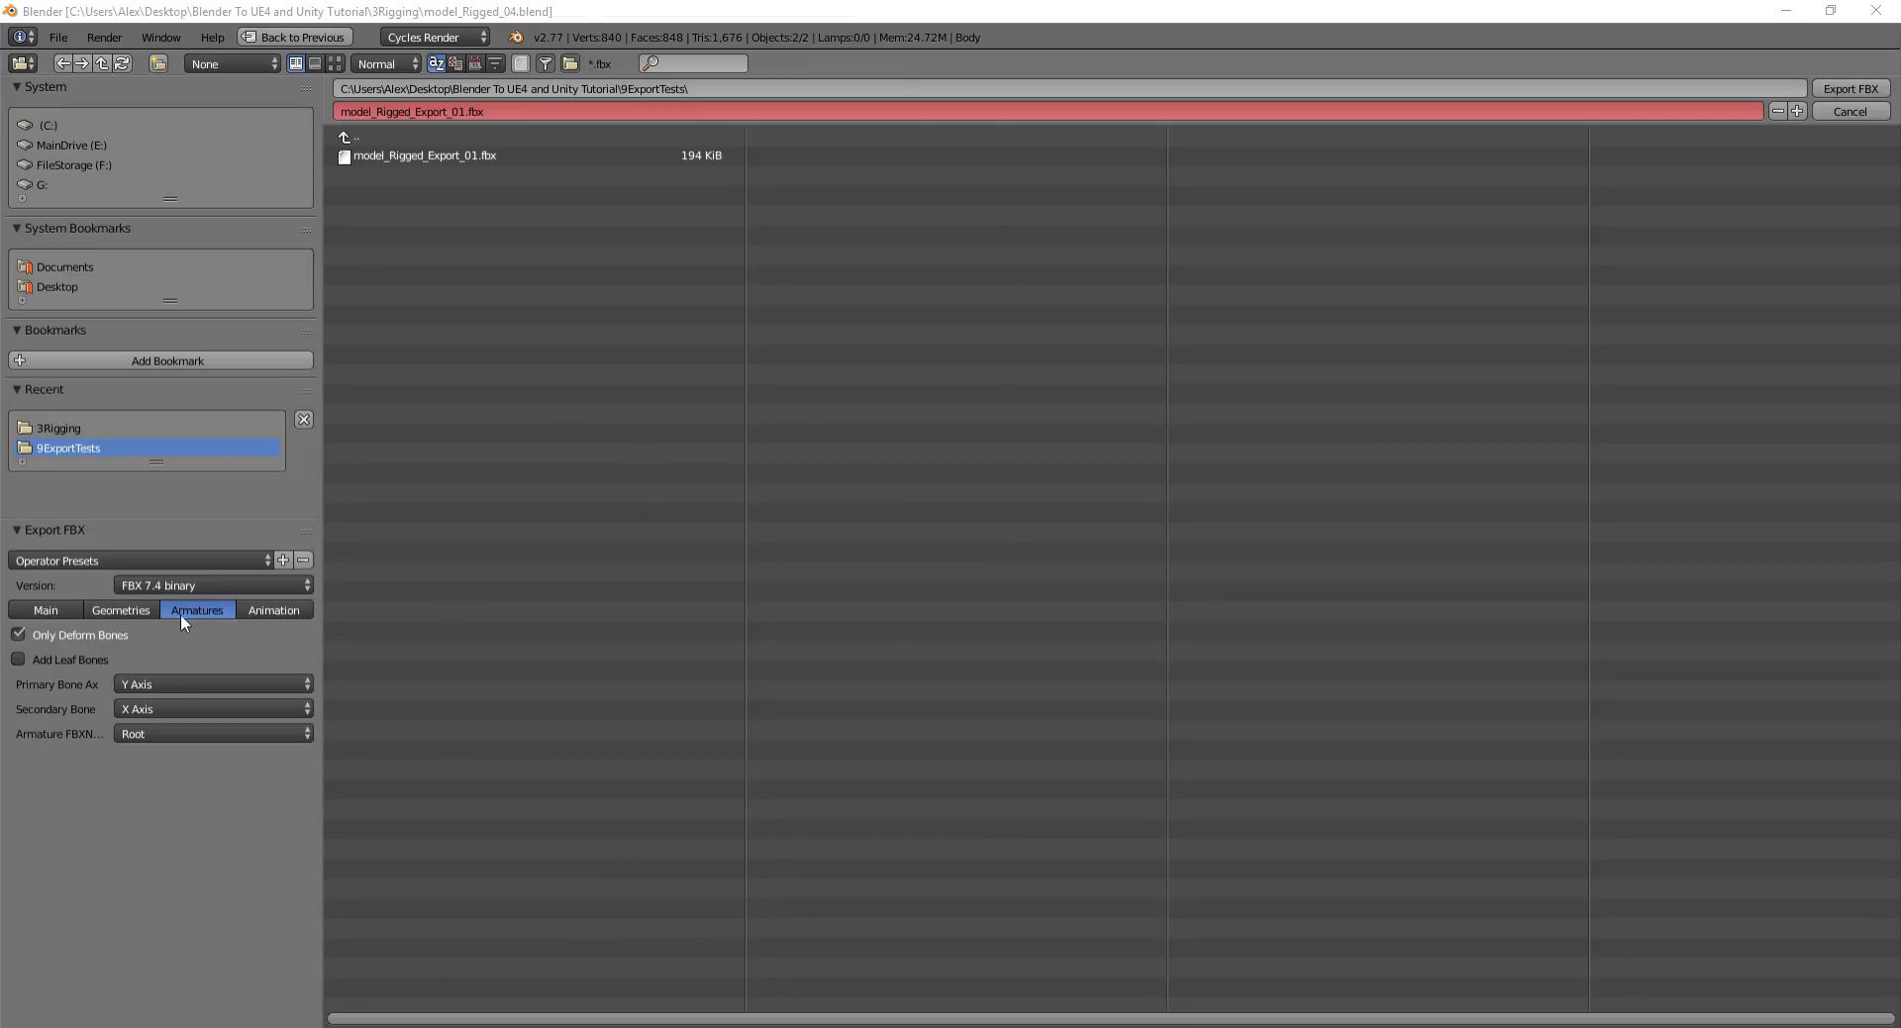
{"action": "left_click", "coordinate": [273, 610]}
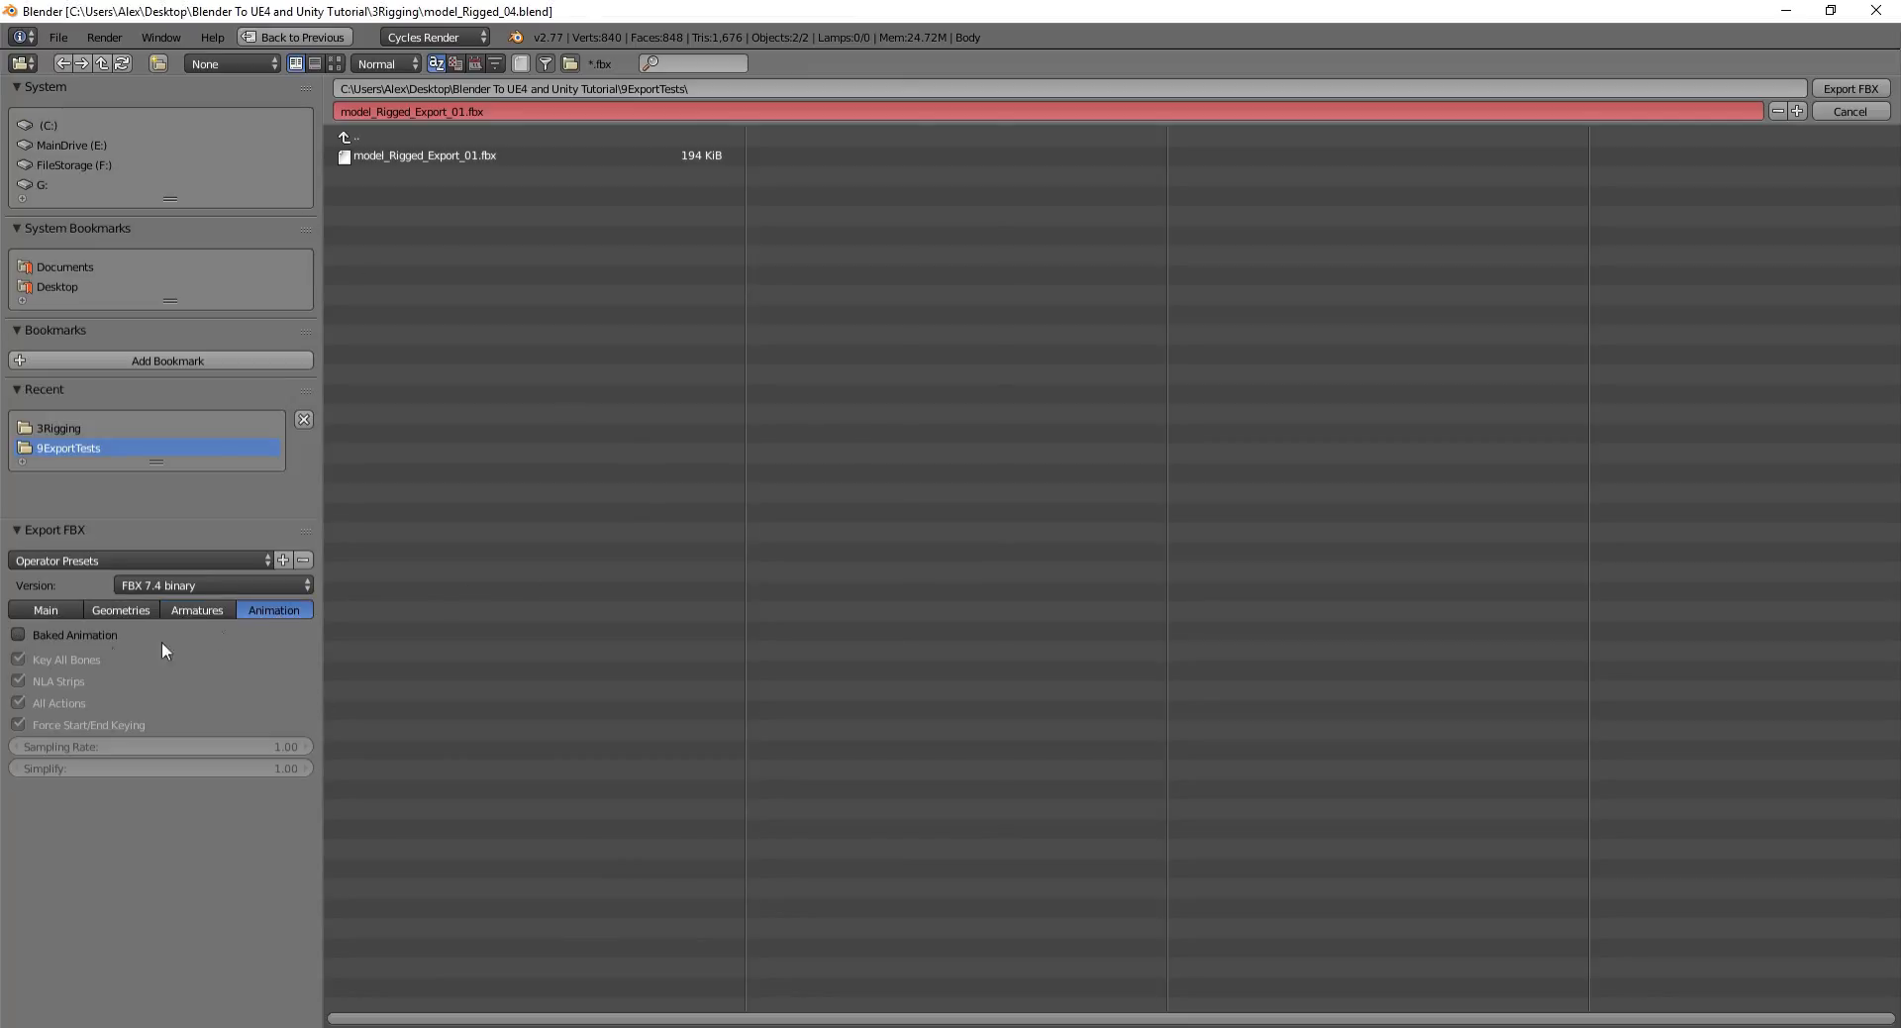
Name the file model_Rigged_Export_With_Morph_01.fbx and export it to the 9ExportTests folder
{"action": "left_click", "coordinate": [455, 151]}
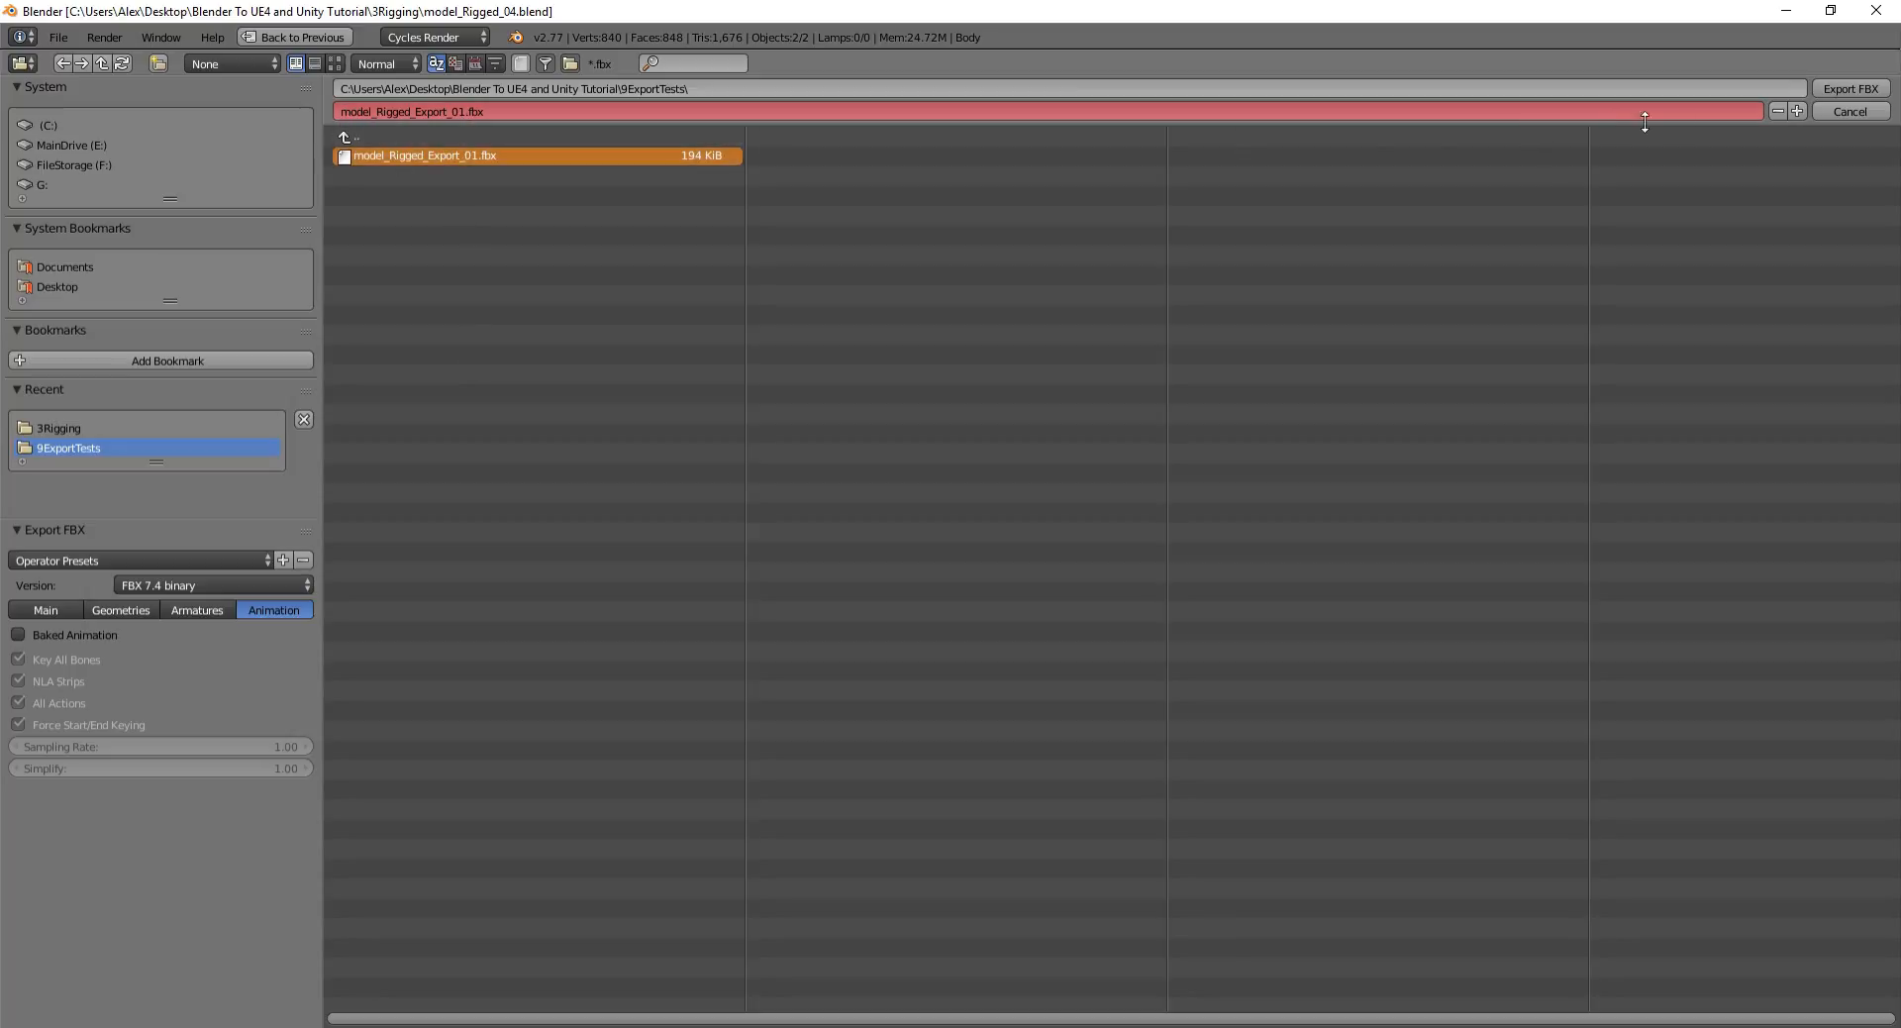
{"action": "left_click", "coordinate": [1797, 110]}
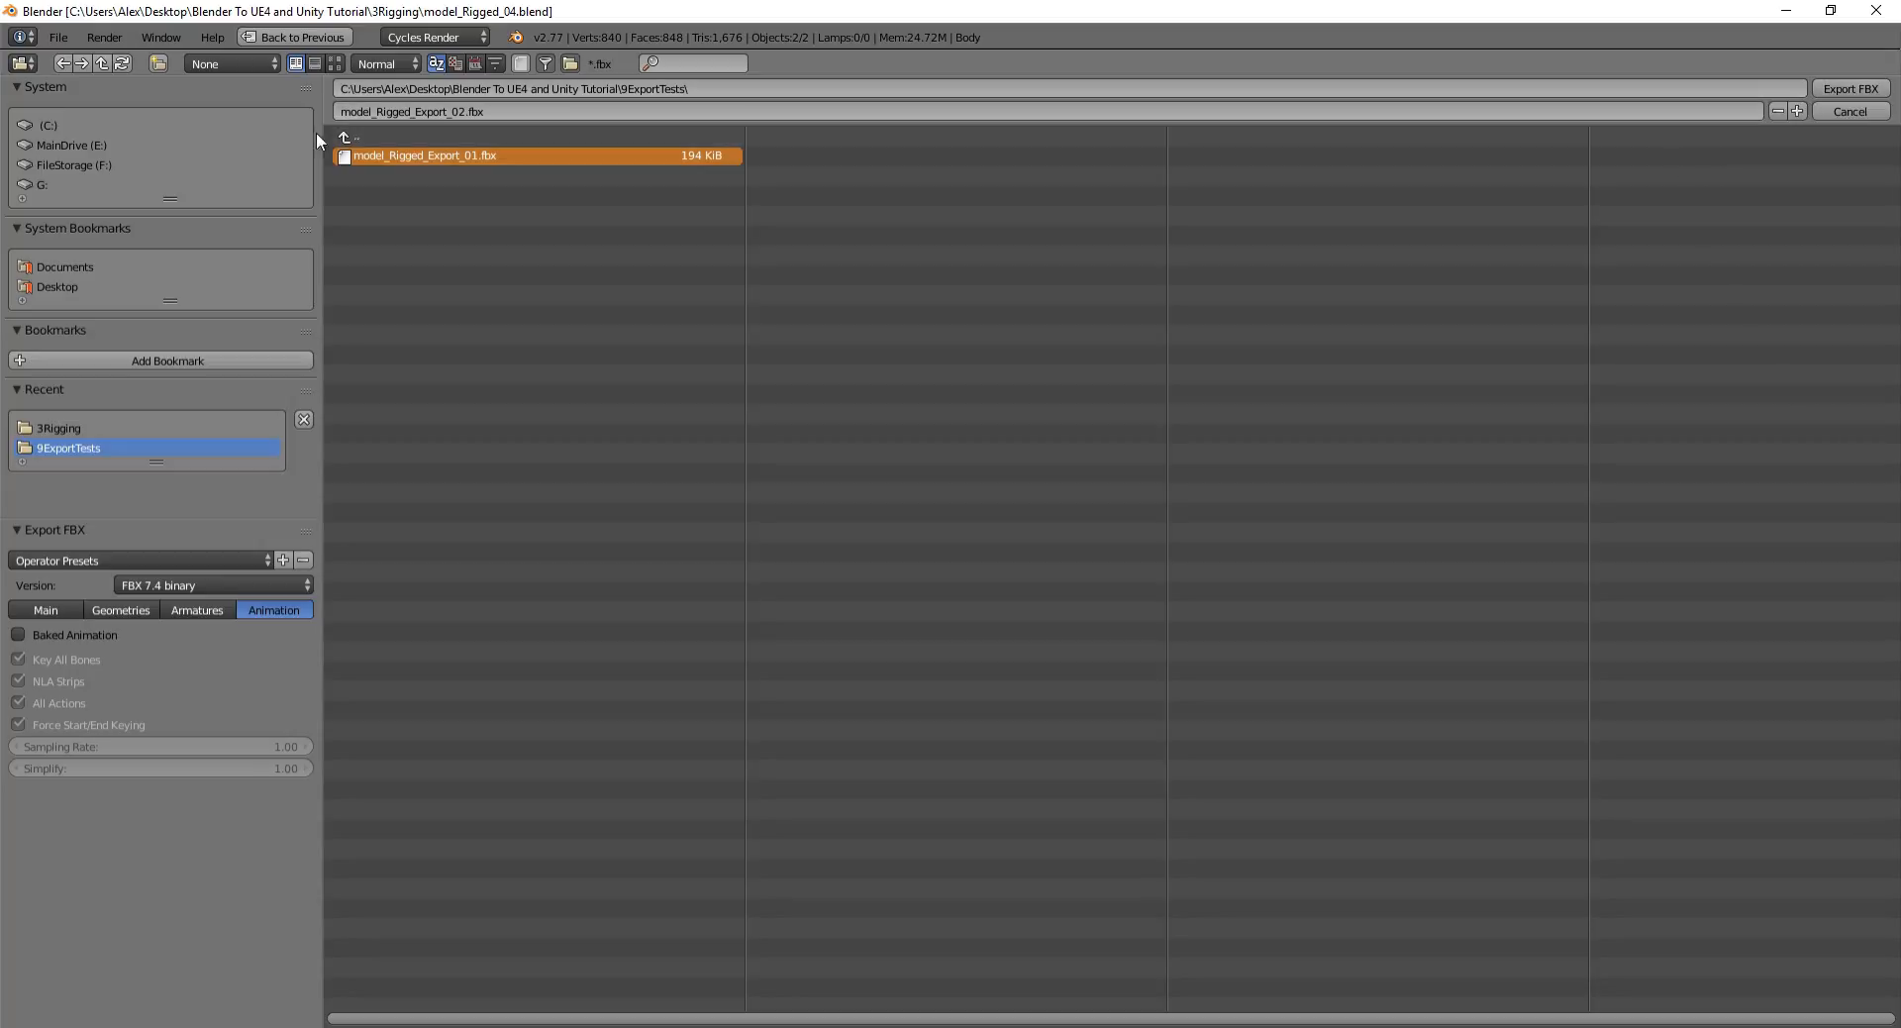
{"action": "left_click", "coordinate": [455, 112]}
{"action": "left_click", "coordinate": [1845, 89]}
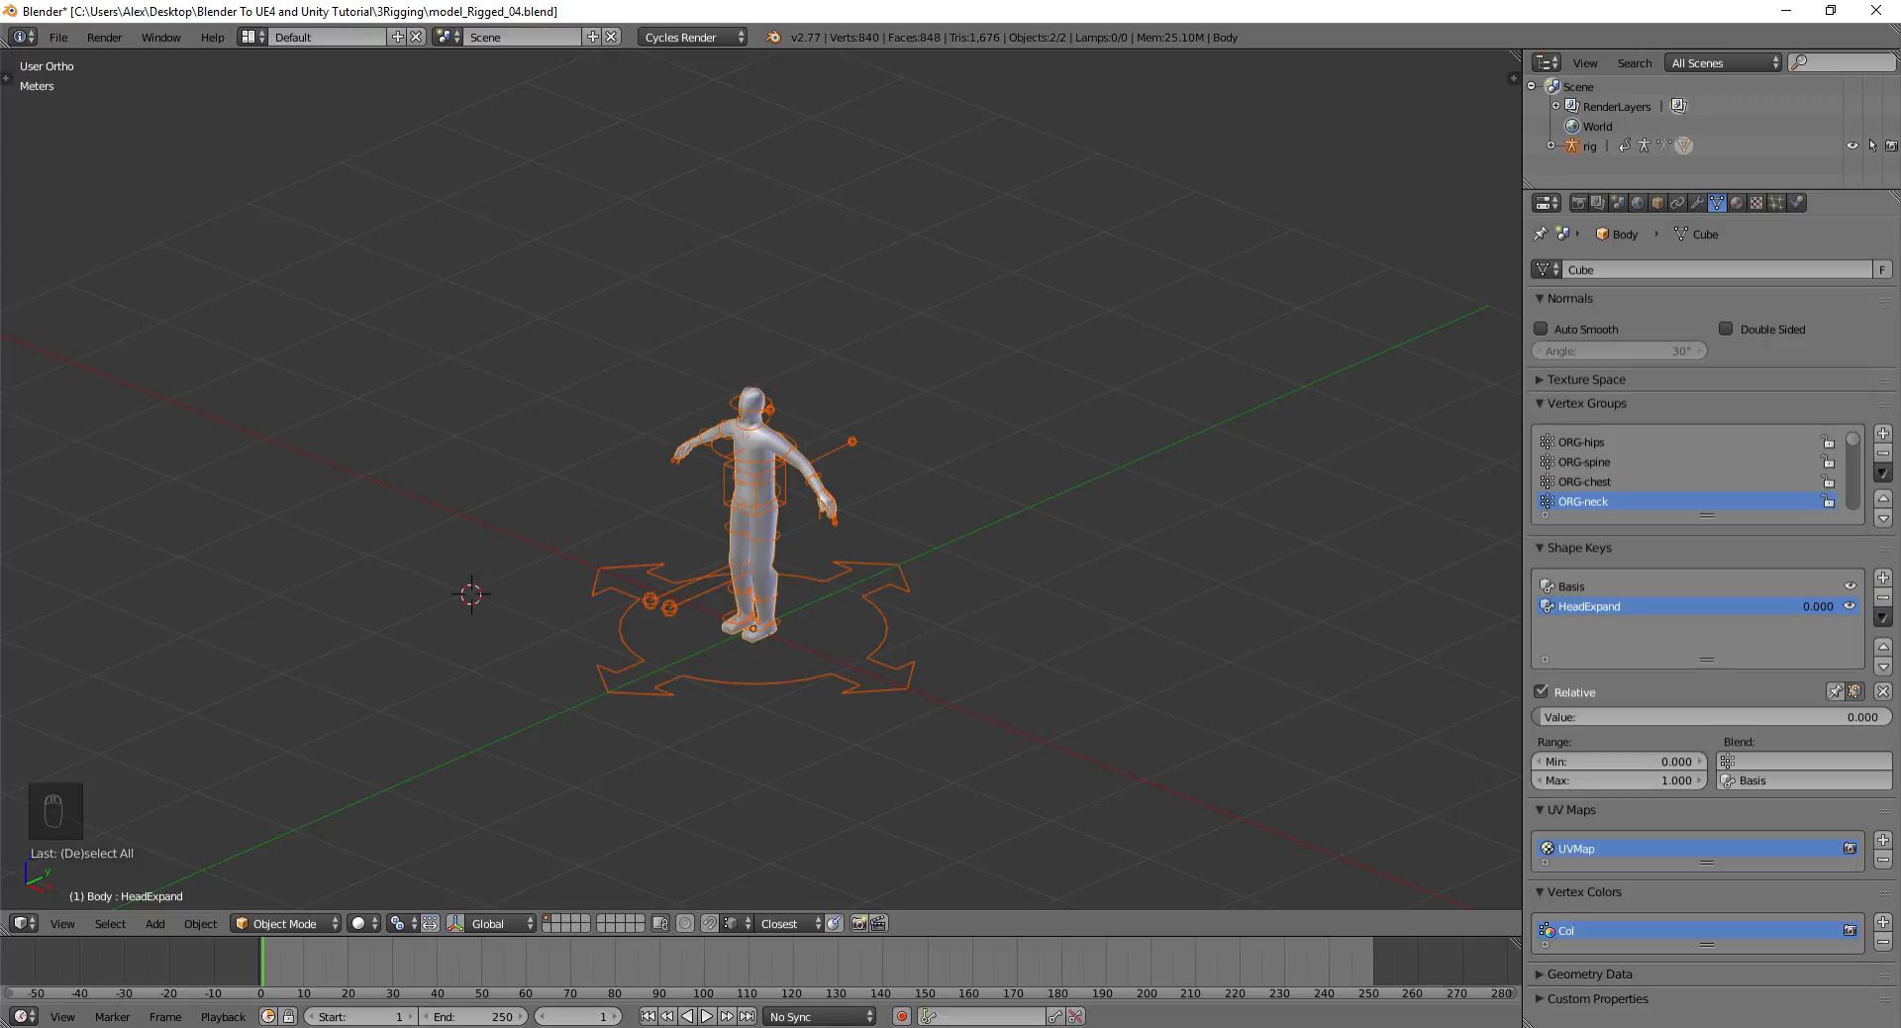
Switch to Unreal Editor and delete the placed character along with the three model_Rigged_Export_01 assets in the Content folder
{"action": "left_click", "coordinate": [616, 1023]}
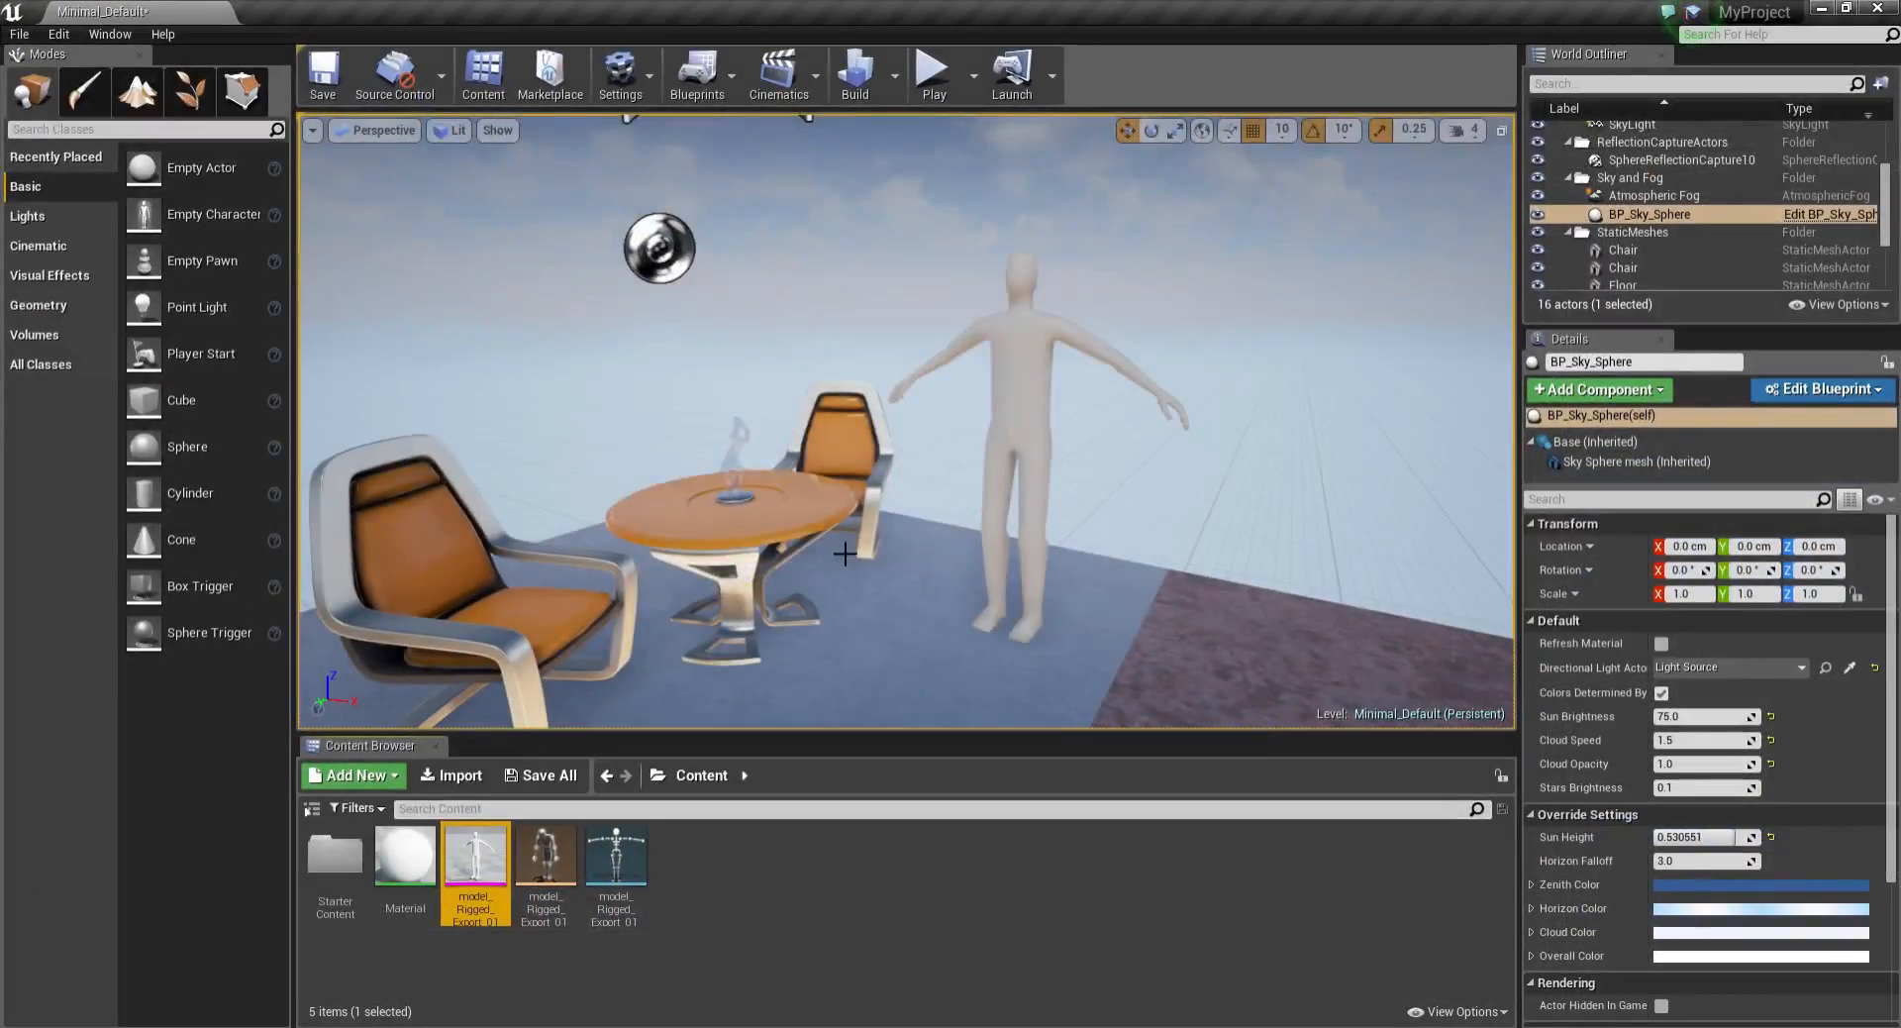
{"action": "left_click", "coordinate": [544, 853], "text": "ctrl"}
{"action": "left_click", "coordinate": [616, 854], "text": "ctrl"}
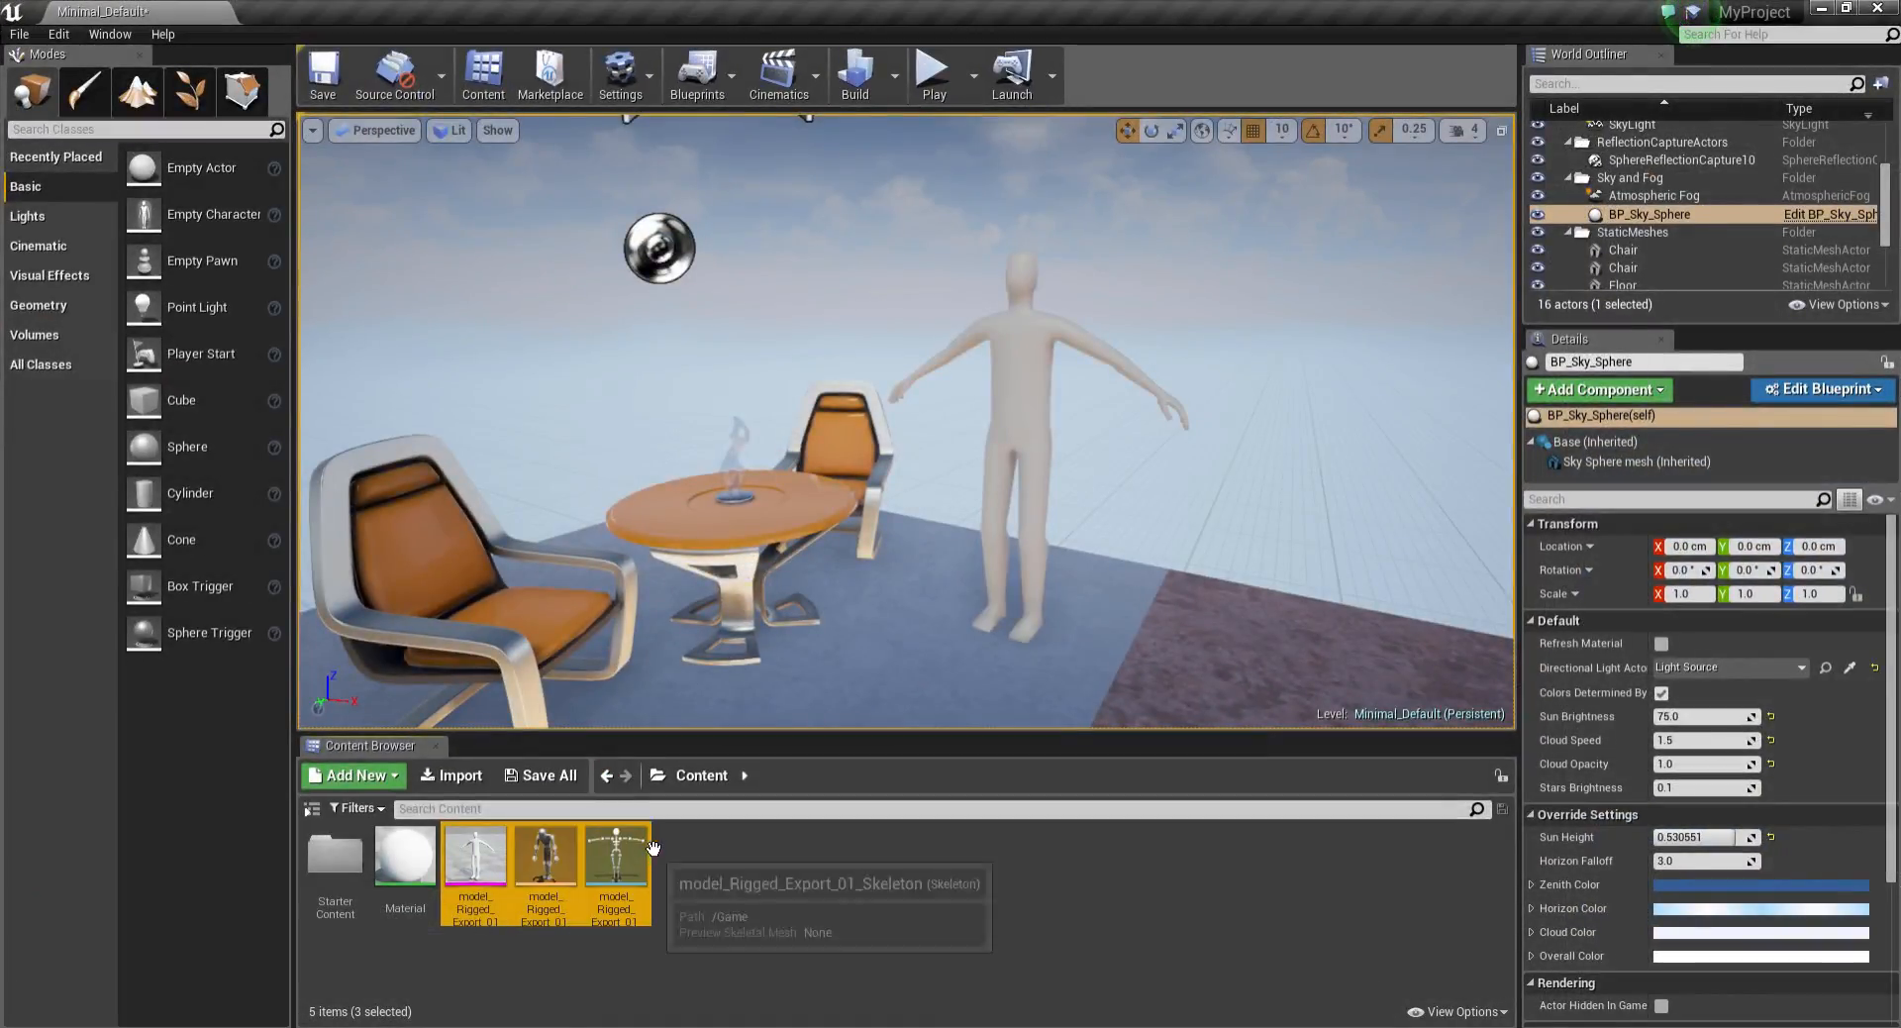
{"action": "key", "text": "Delete"}
{"action": "left_click", "coordinate": [1091, 842]}
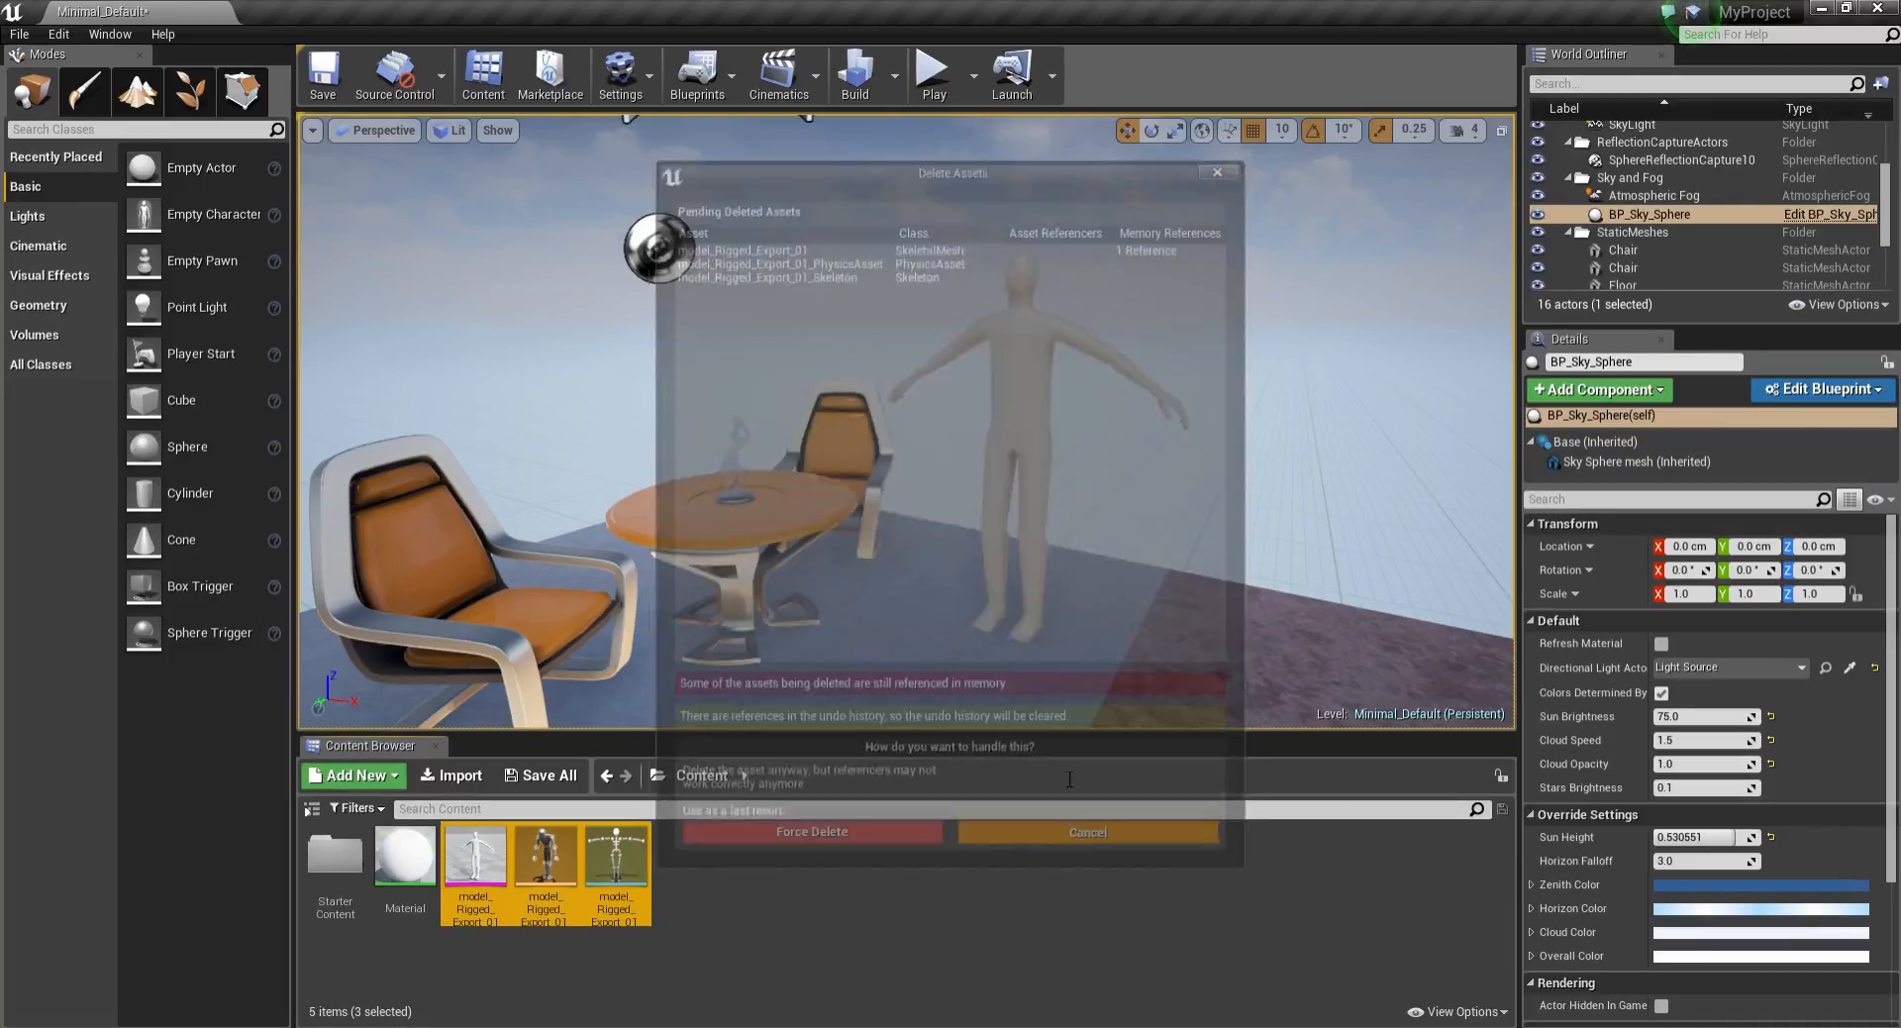
{"action": "left_click", "coordinate": [994, 355]}
{"action": "key", "text": "Delete"}
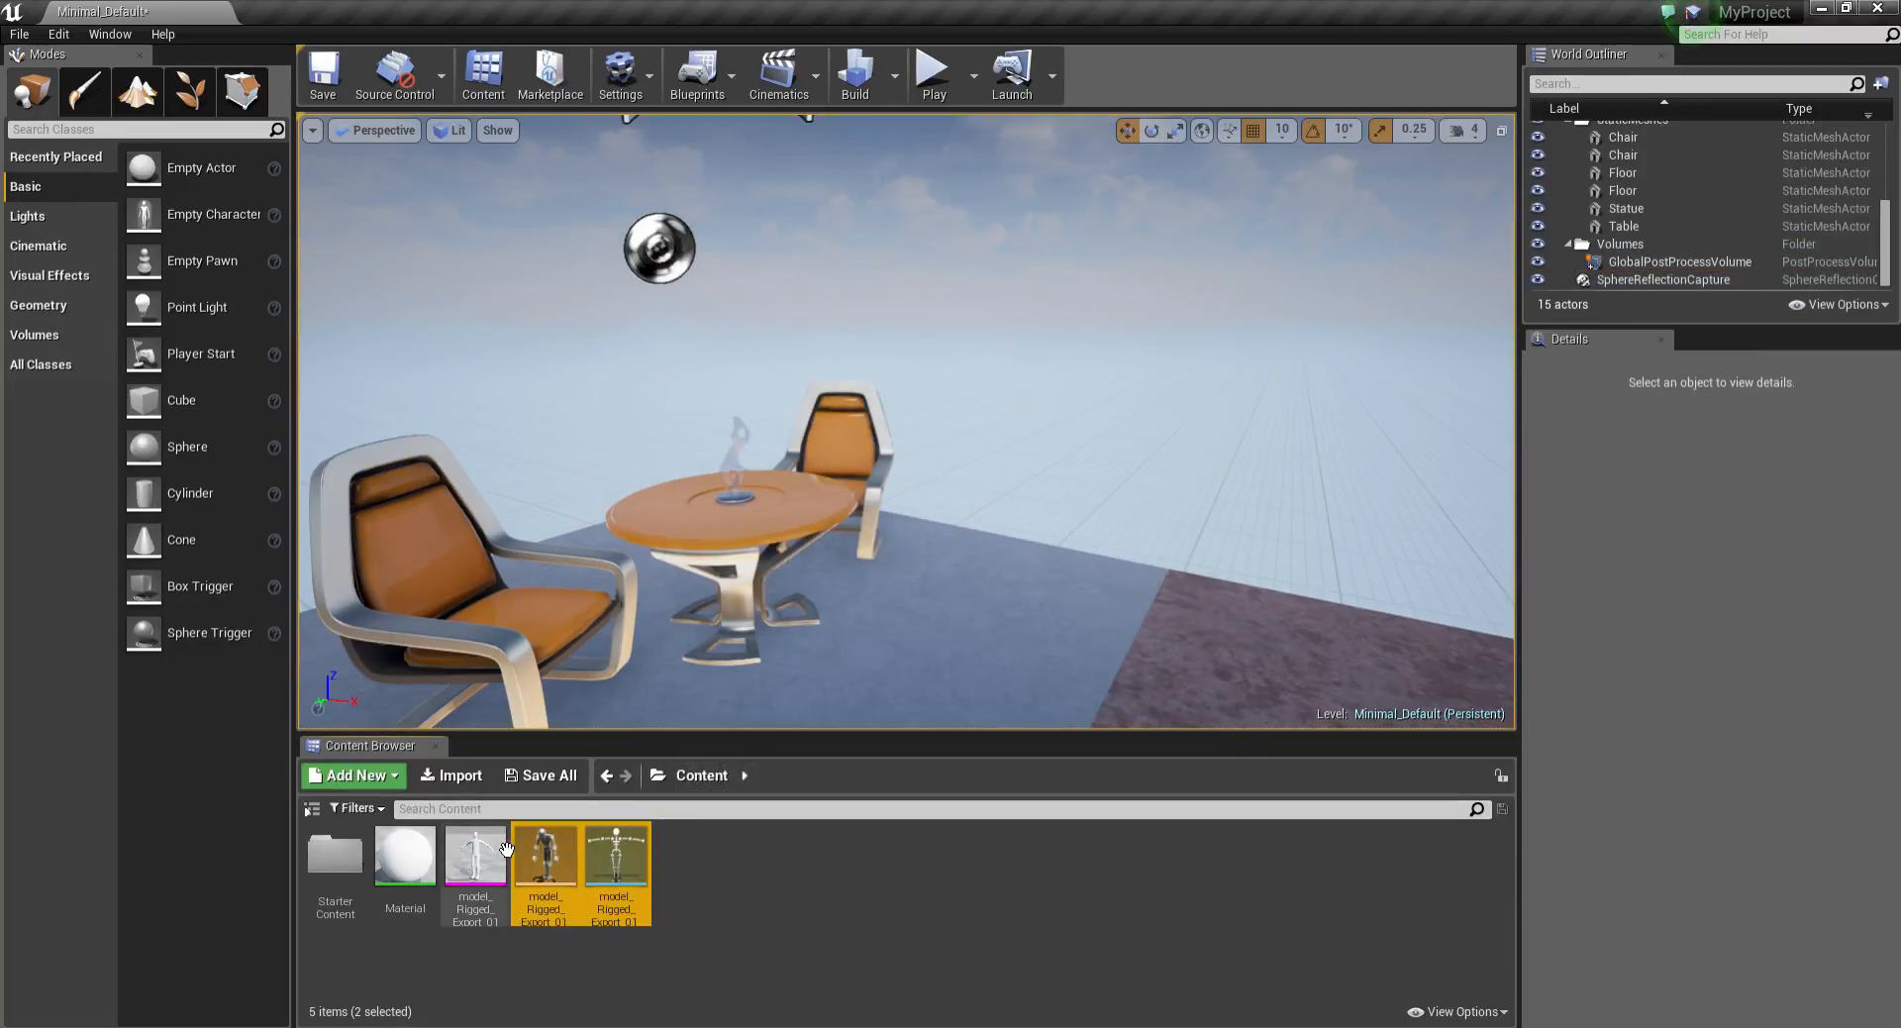
{"action": "key", "text": "Delete"}
{"action": "left_click", "coordinate": [857, 840]}
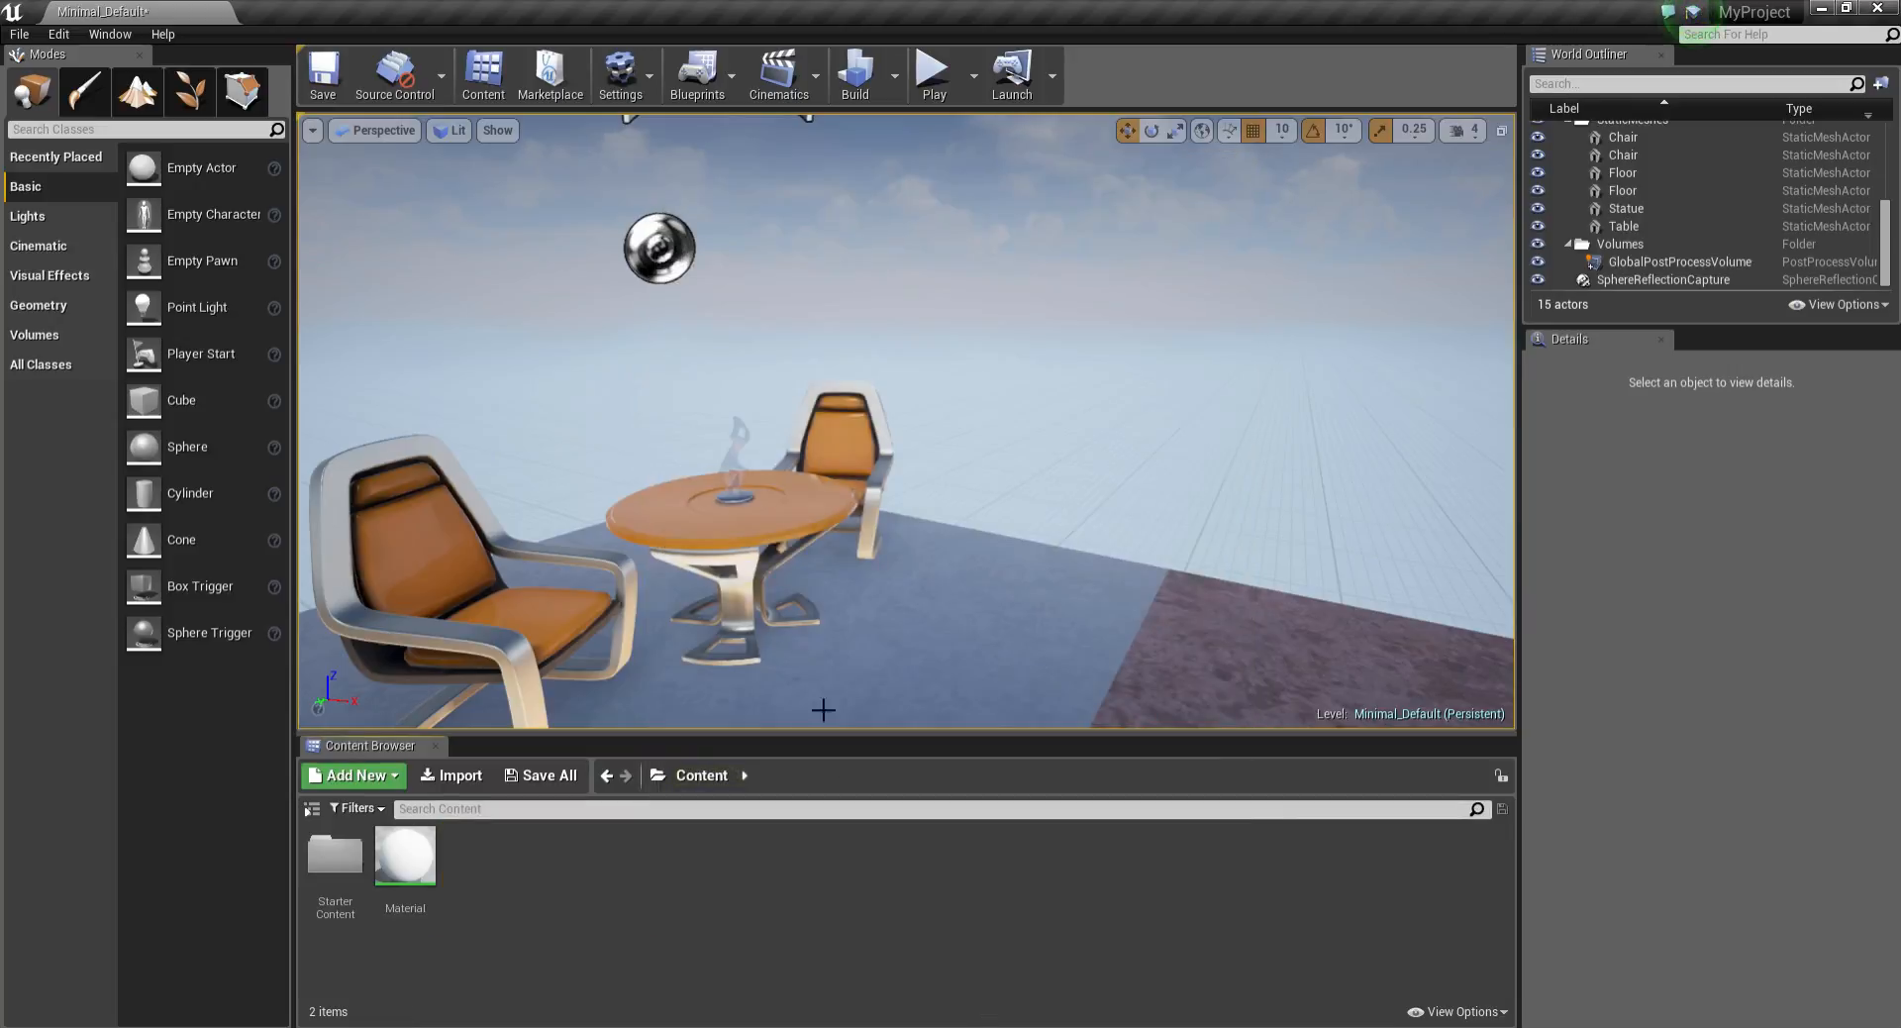
Delete the leftover Material asset from the Content folder
{"action": "left_click", "coordinate": [416, 861]}
{"action": "key", "text": "Delete"}
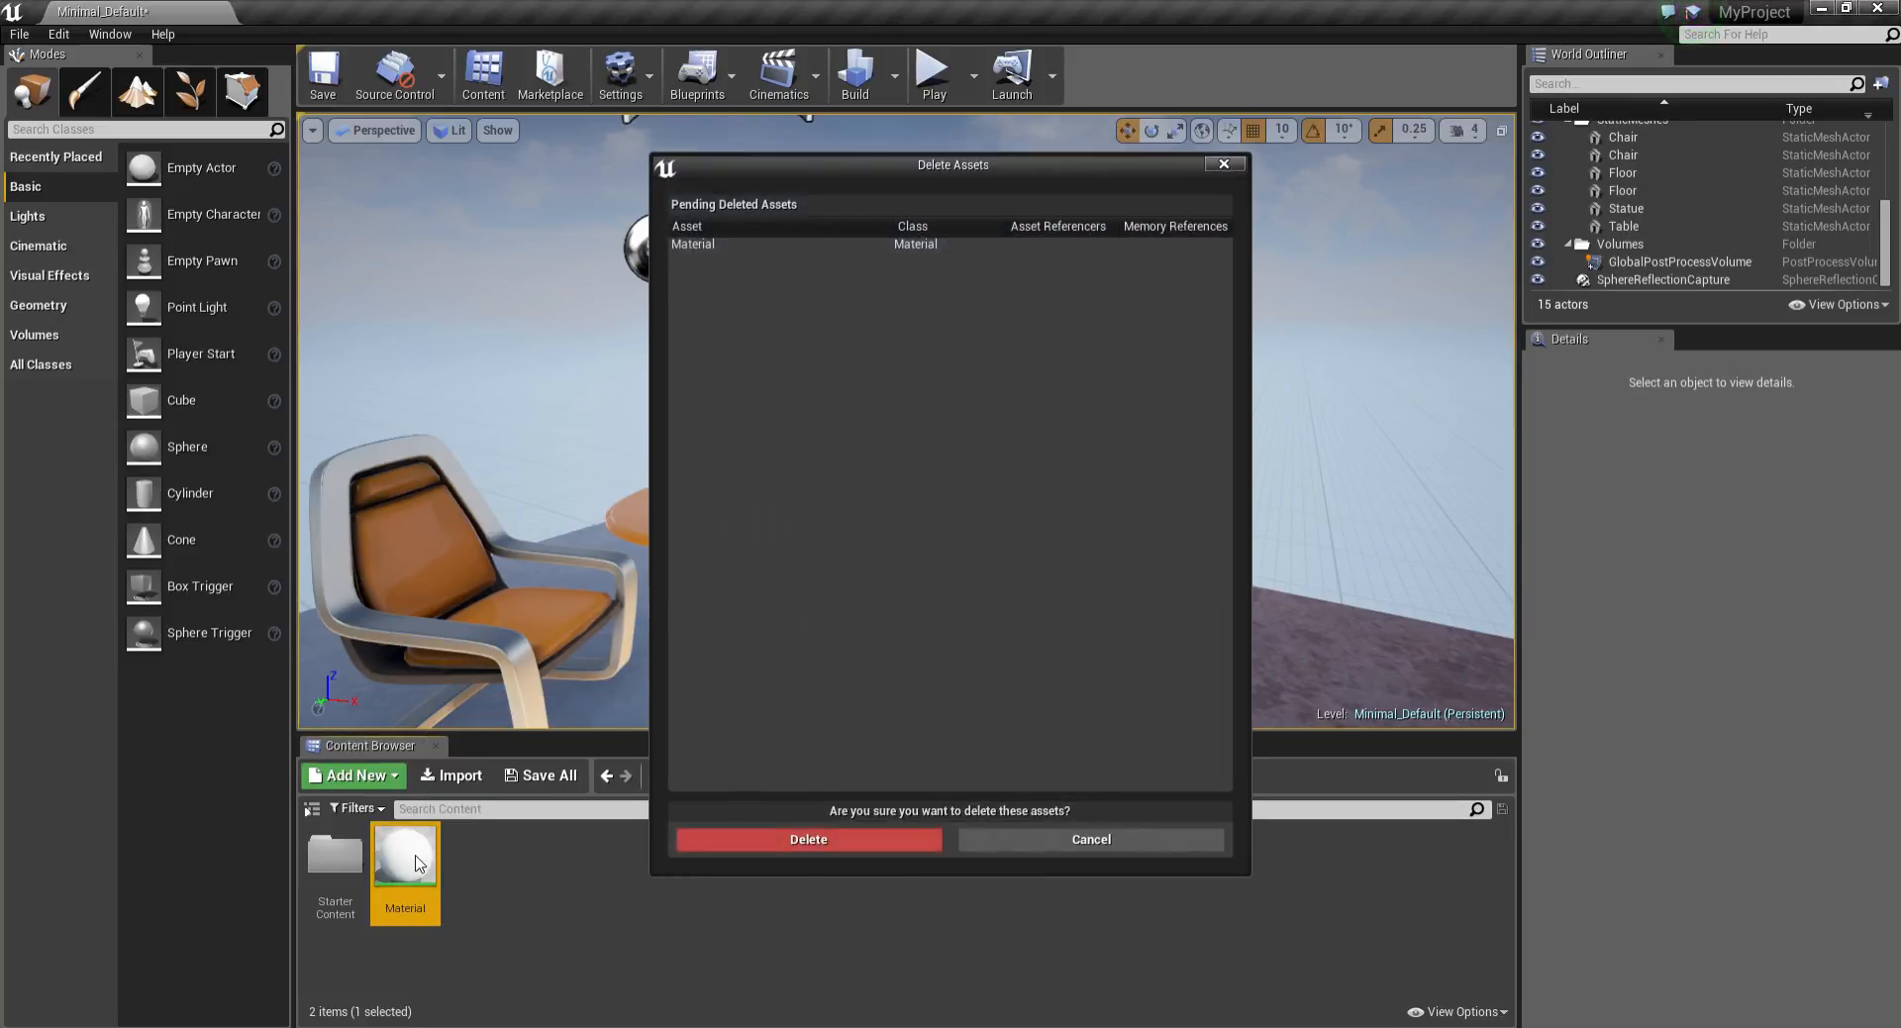
{"action": "left_click", "coordinate": [798, 843]}
Import model_Rigged_Export_With_Morph_01.fbx into the Content folder as a skeletal mesh with morph targets, keeping Import Animations off
{"action": "right_click", "coordinate": [562, 865]}
{"action": "left_click", "coordinate": [630, 467]}
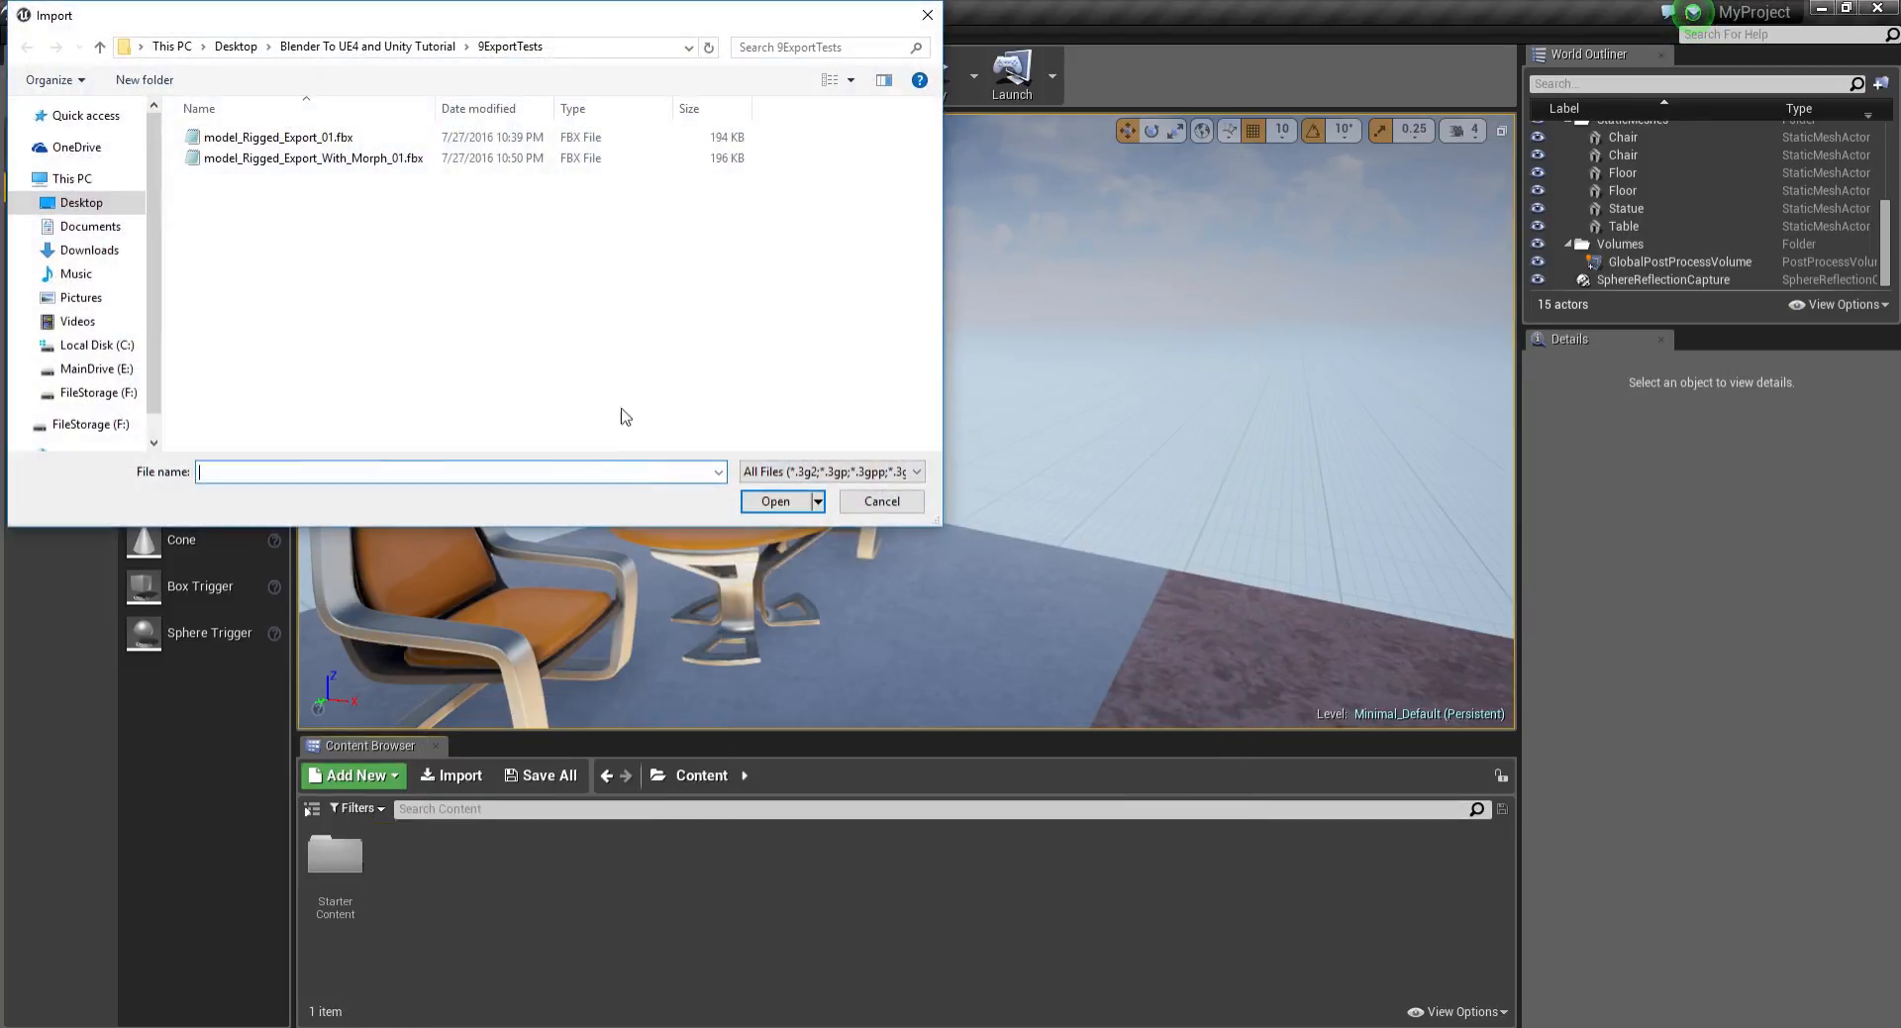
{"action": "double_click", "coordinate": [230, 159]}
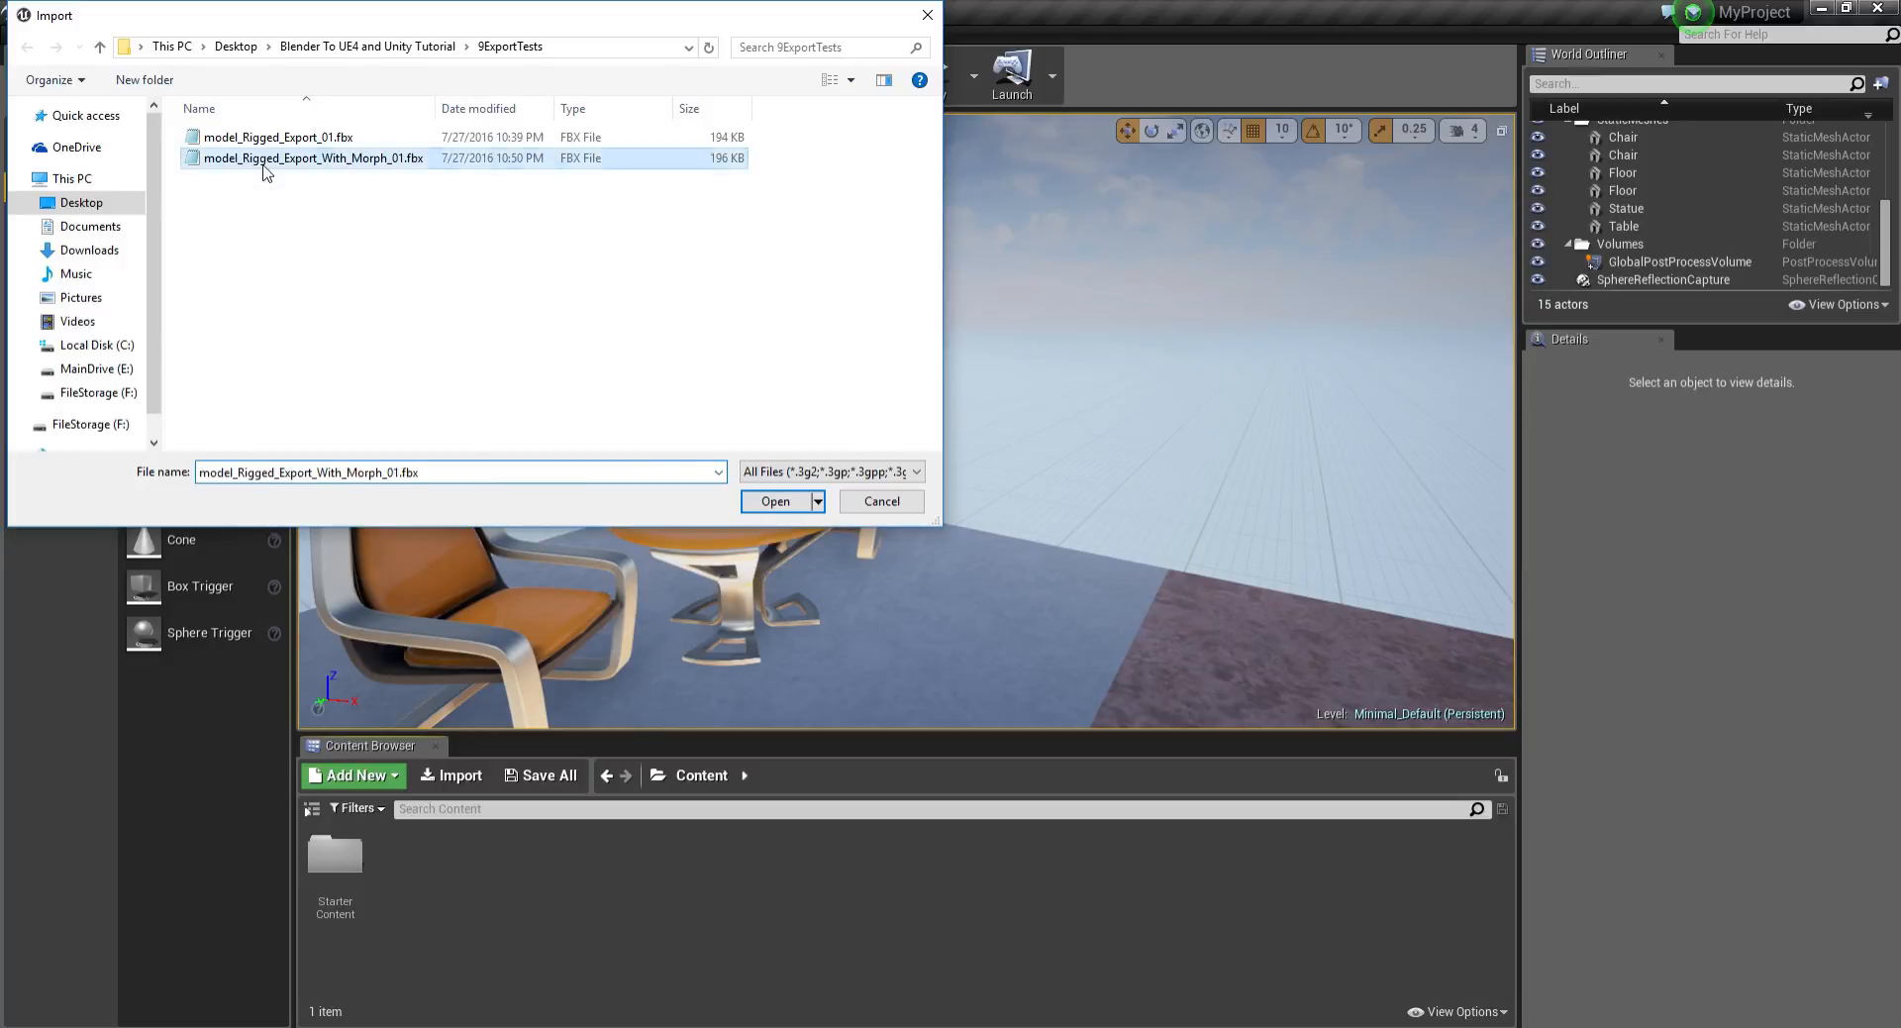
{"action": "left_click_drag", "start_coordinate": [1004, 449], "coordinate": [1040, 172]}
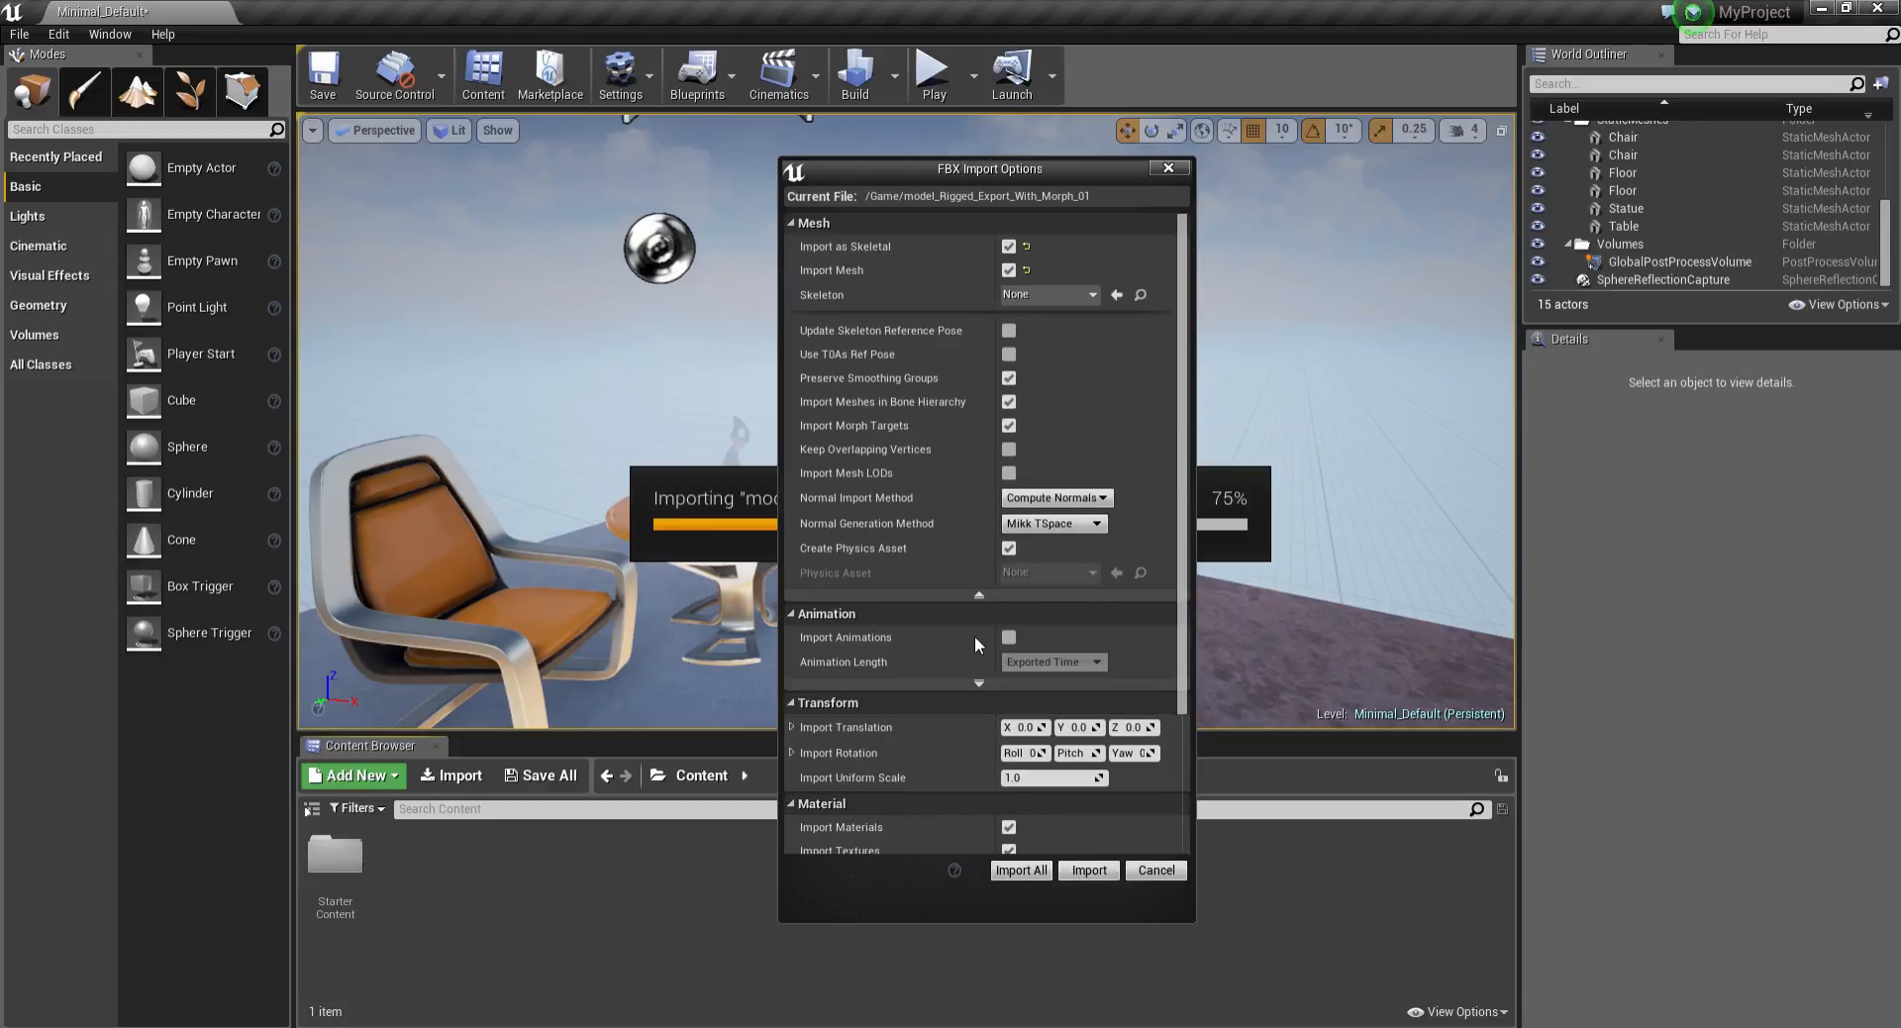
{"action": "scroll", "coordinate": [974, 634], "scroll_direction": "down", "scroll_amount": 2}
{"action": "scroll", "coordinate": [974, 628], "scroll_direction": "up", "scroll_amount": 2}
{"action": "scroll", "coordinate": [966, 648], "scroll_direction": "down", "scroll_amount": 3}
{"action": "scroll", "coordinate": [980, 752], "scroll_direction": "up", "scroll_amount": 2}
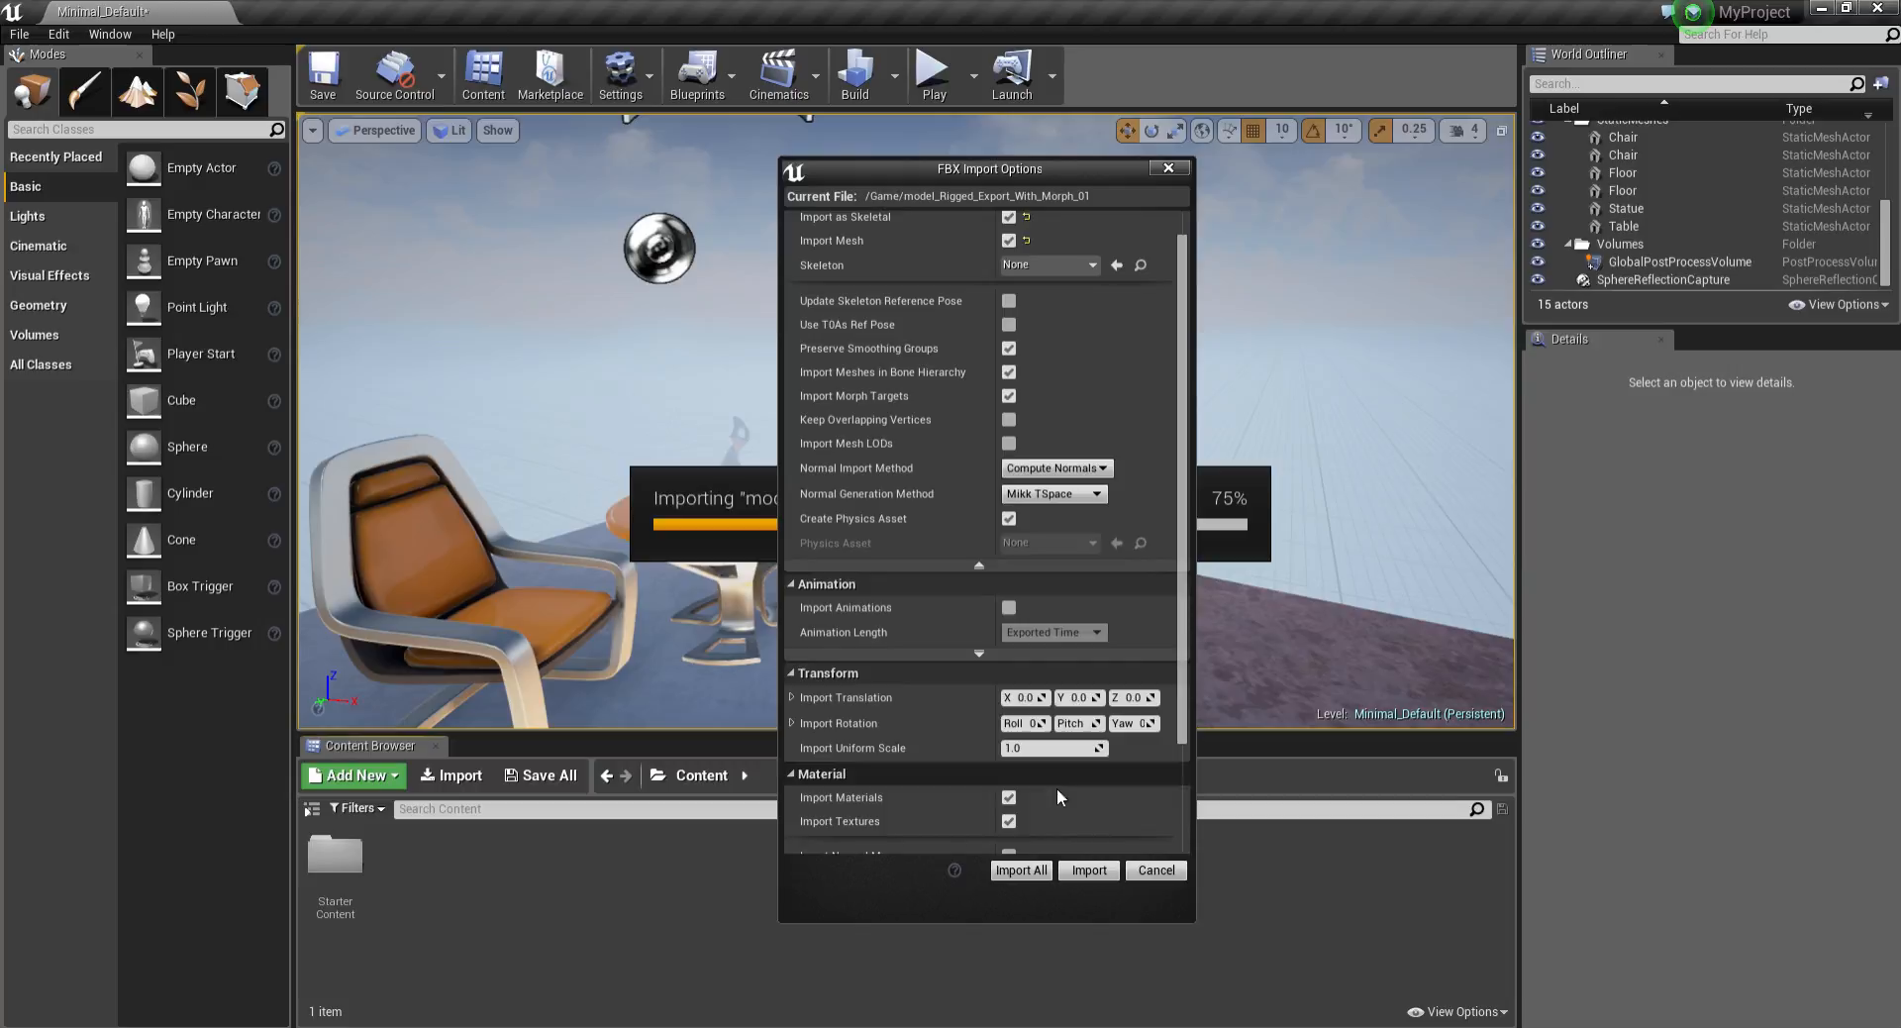
{"action": "left_click", "coordinate": [1089, 871]}
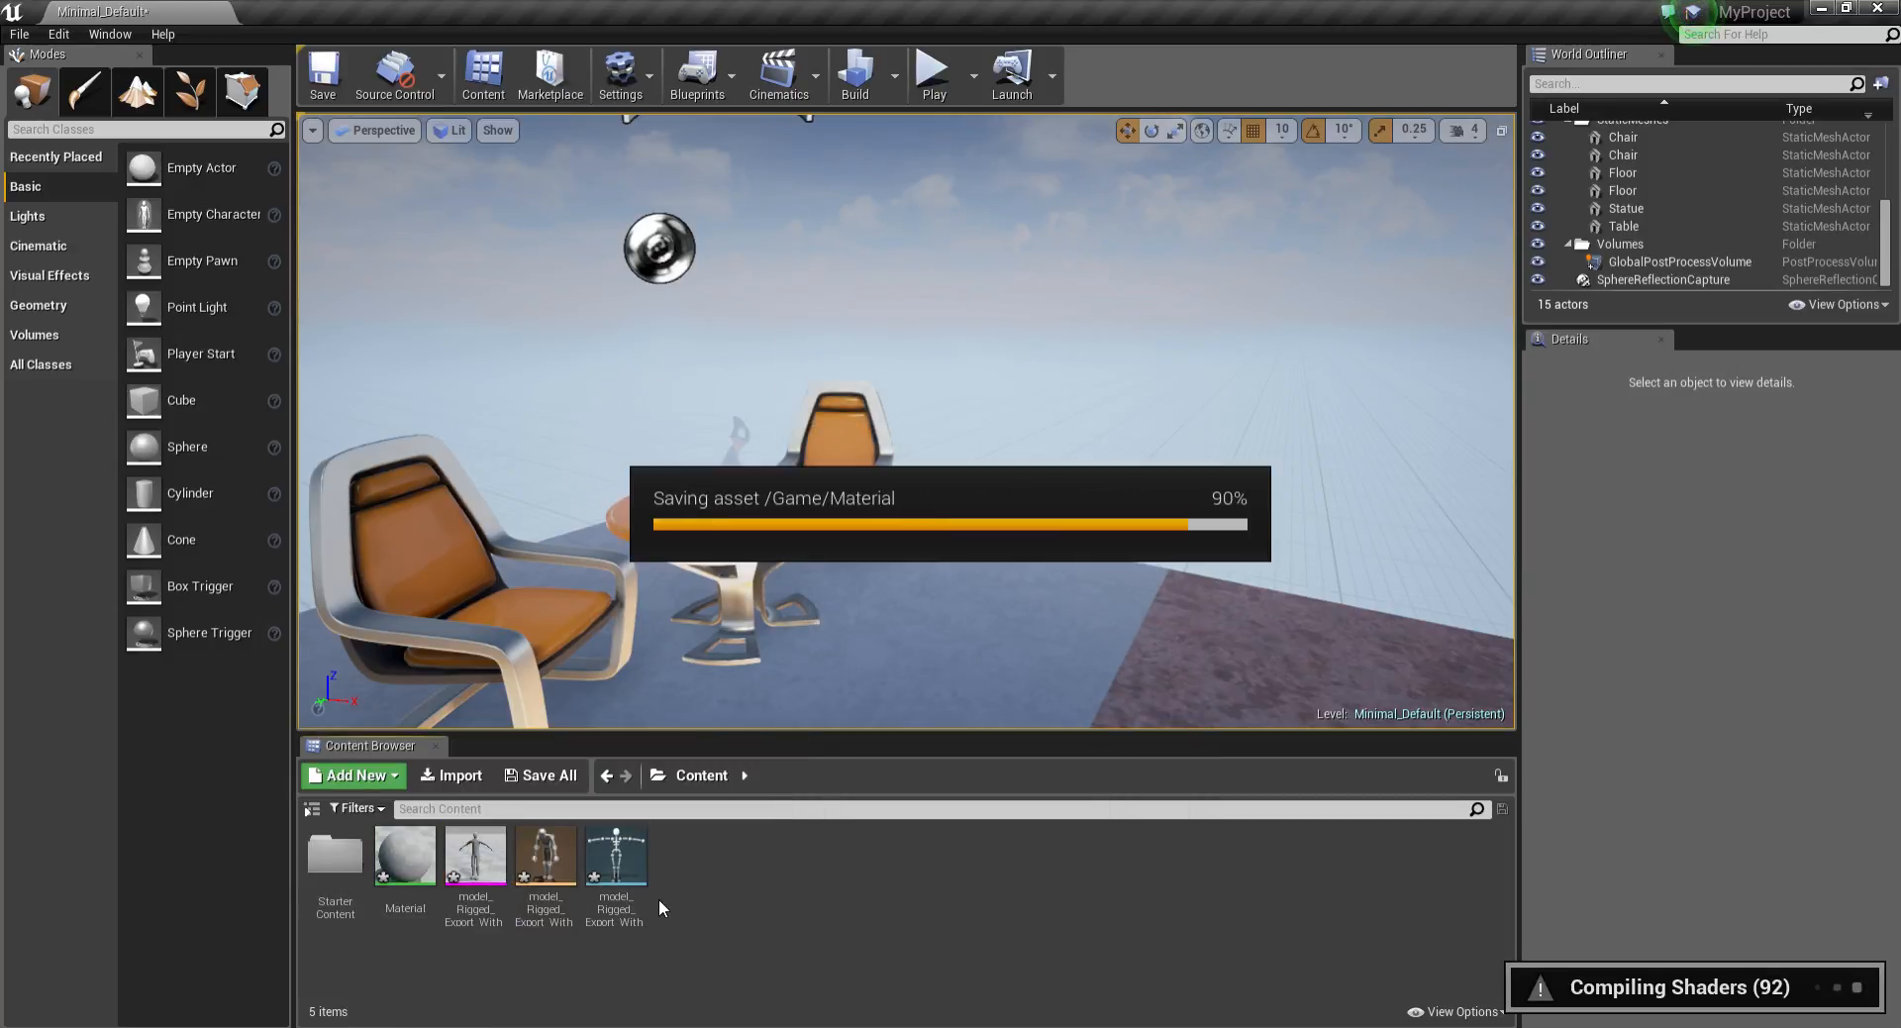
Open the imported skeletal mesh in Mesh mode and raise its HeadExpand morph target weight to about 0.93
{"action": "double_click", "coordinate": [485, 858]}
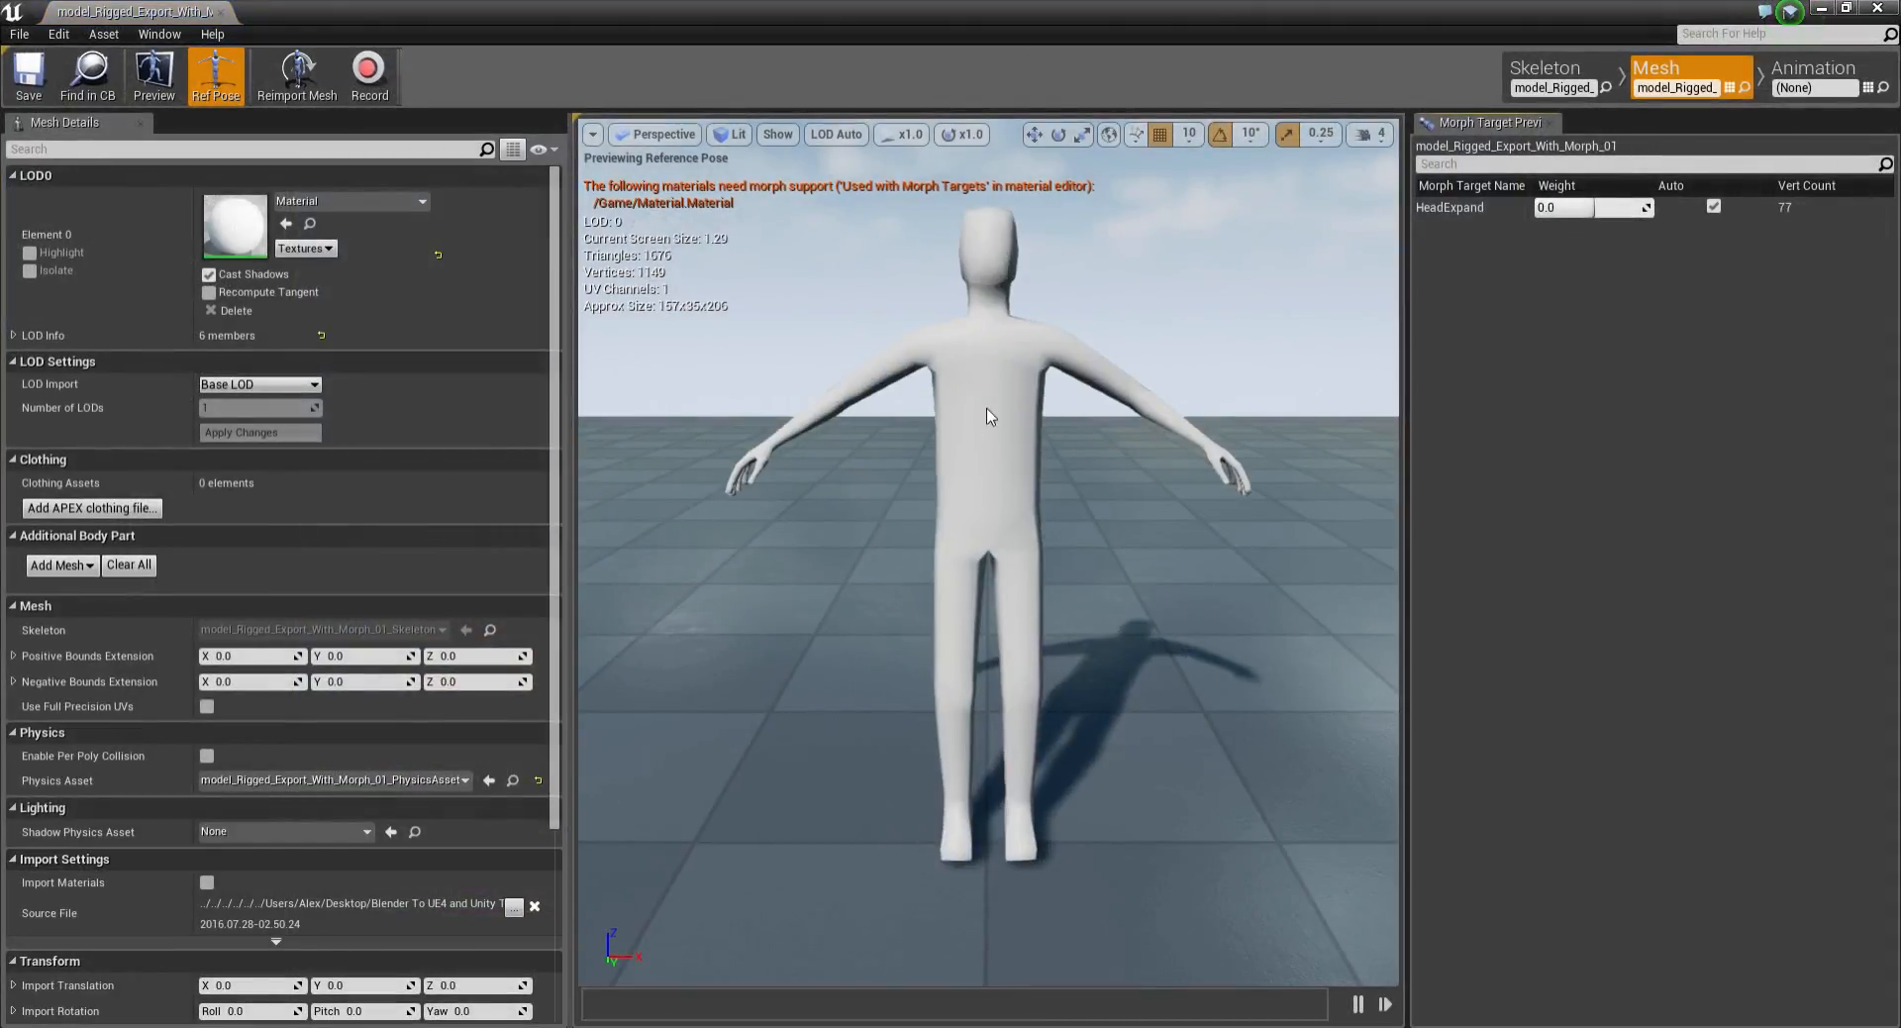
{"action": "right_click_drag", "start_coordinate": [1145, 302], "coordinate": [1153, 260]}
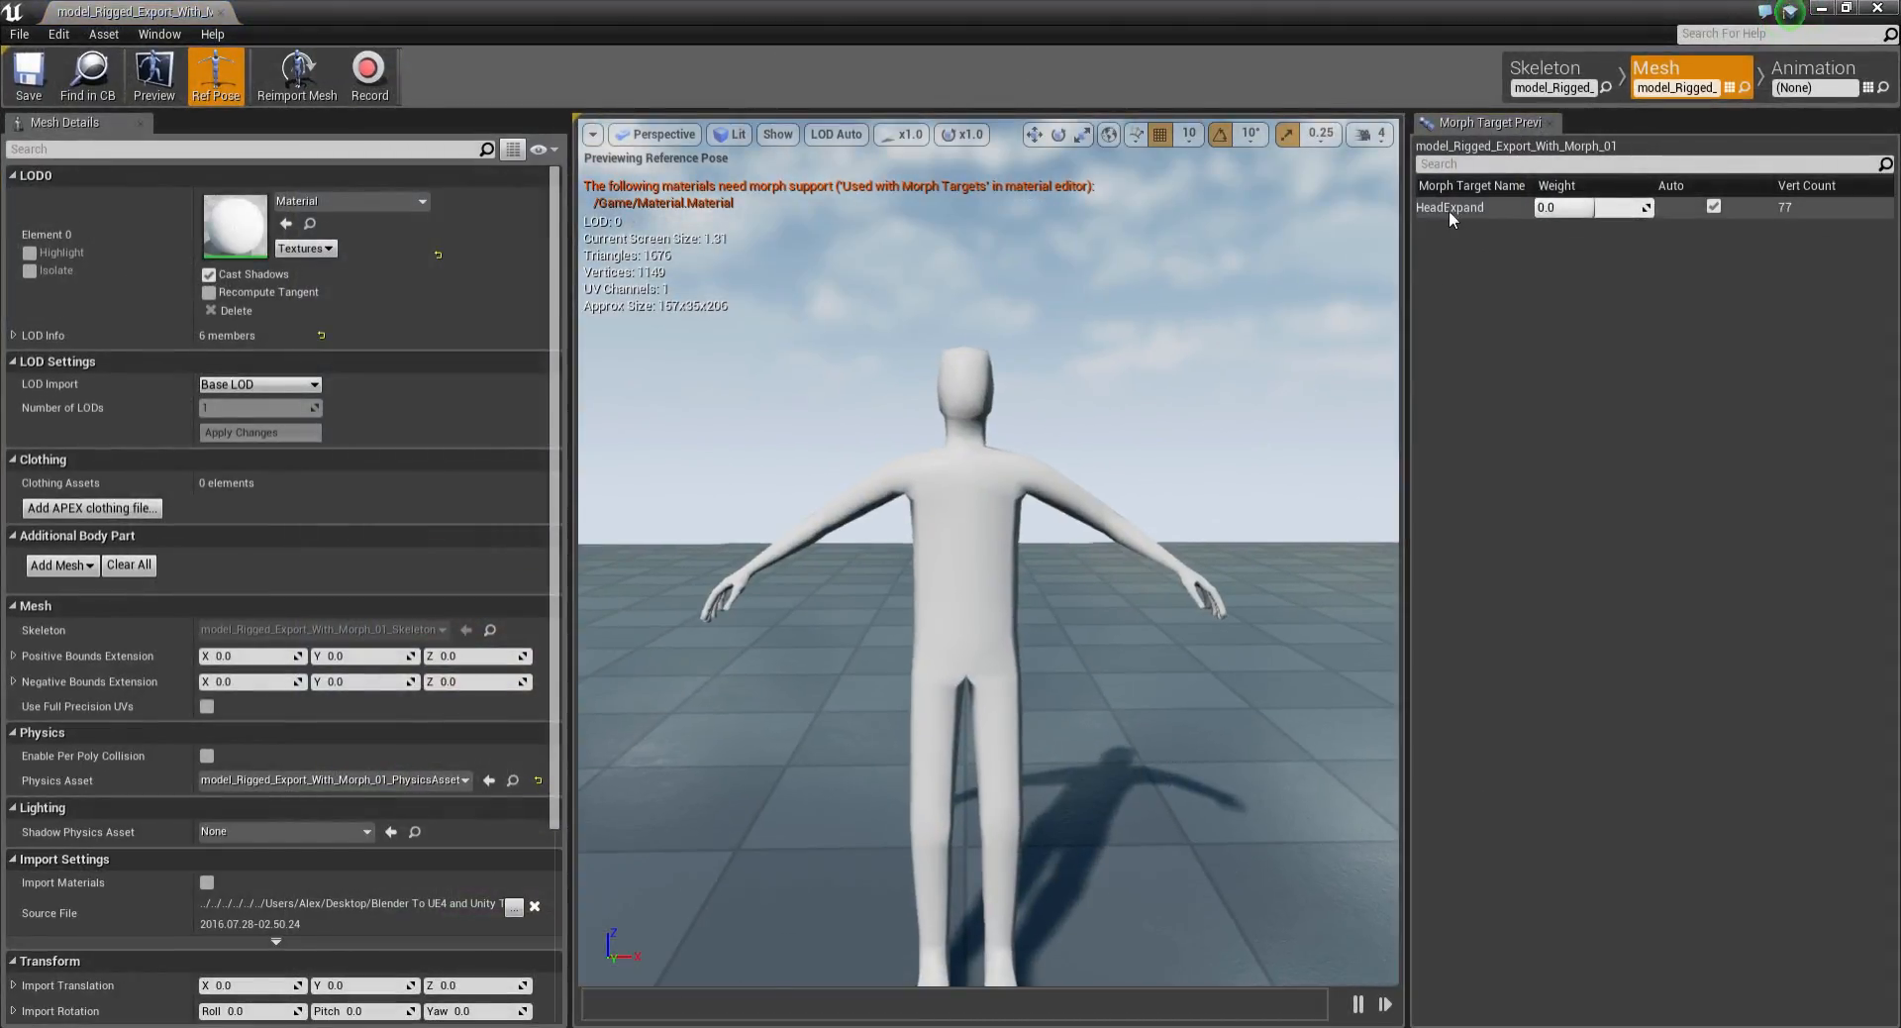
{"action": "left_click", "coordinate": [1546, 69]}
{"action": "left_click", "coordinate": [1673, 70]}
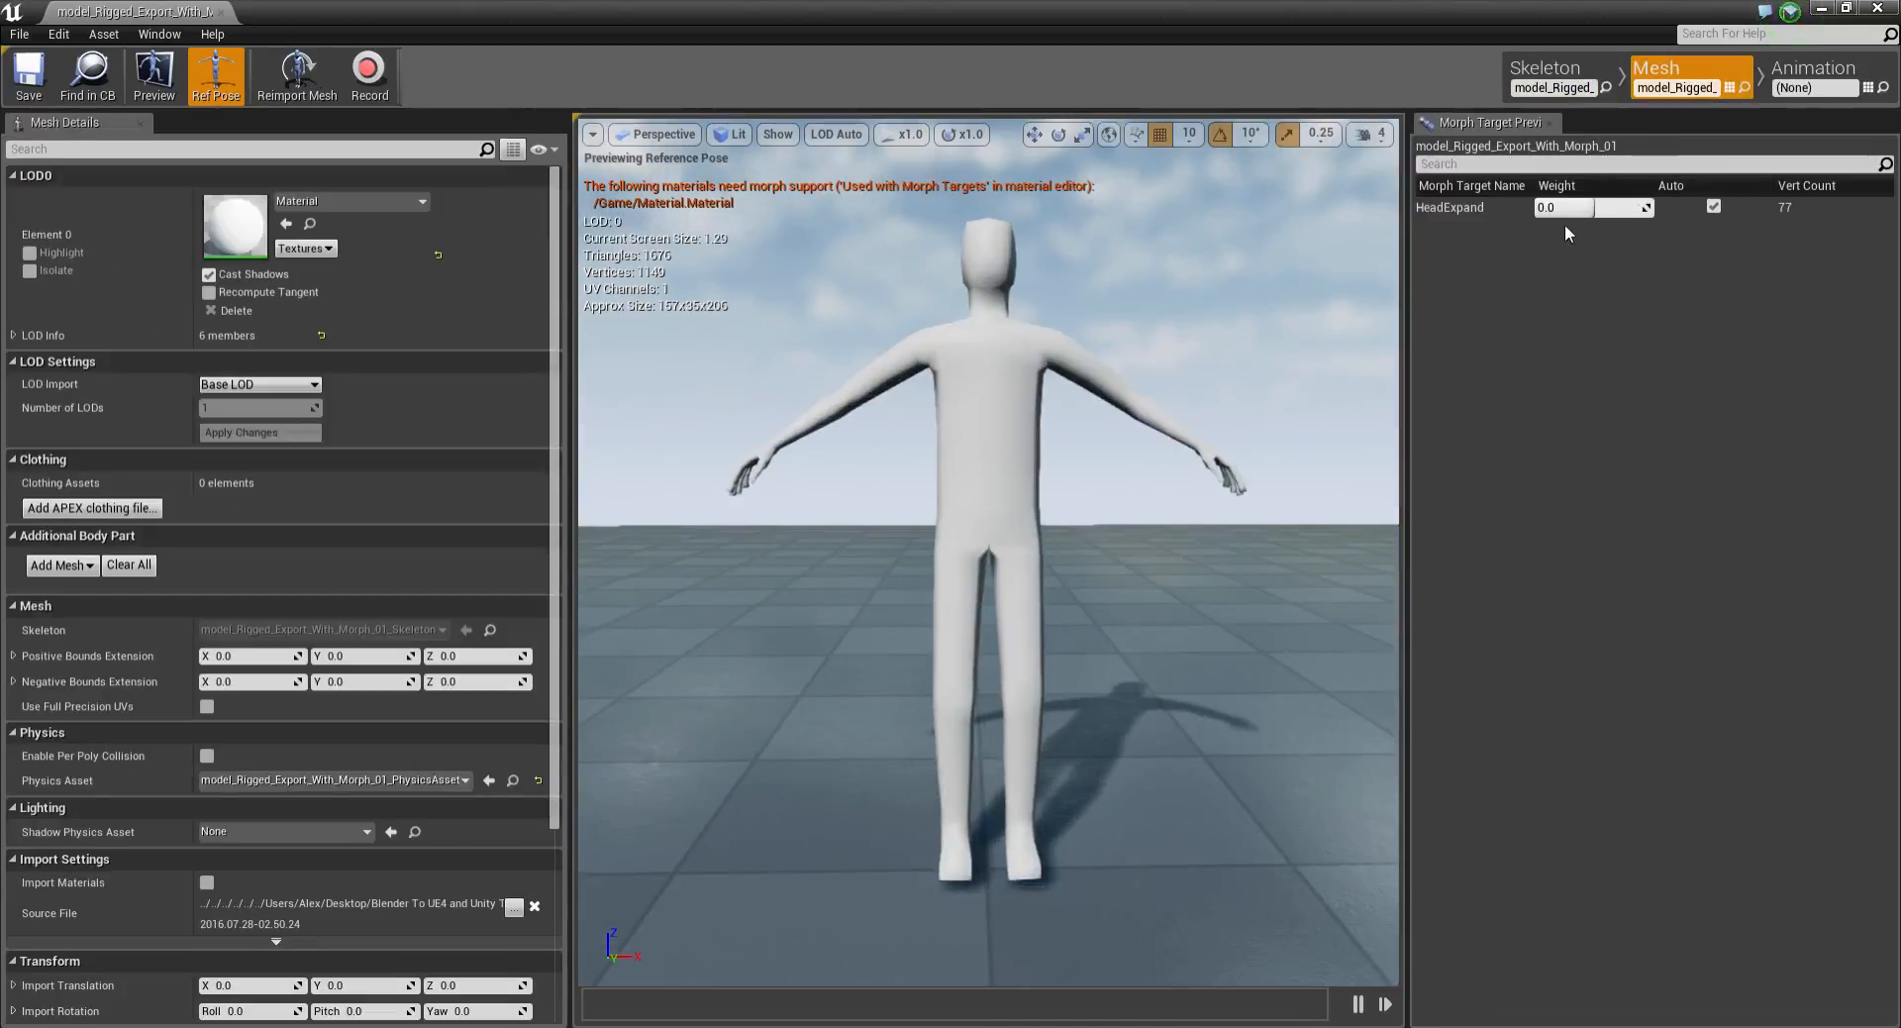
{"action": "left_click_drag", "start_coordinate": [1585, 208], "coordinate": [1644, 208]}
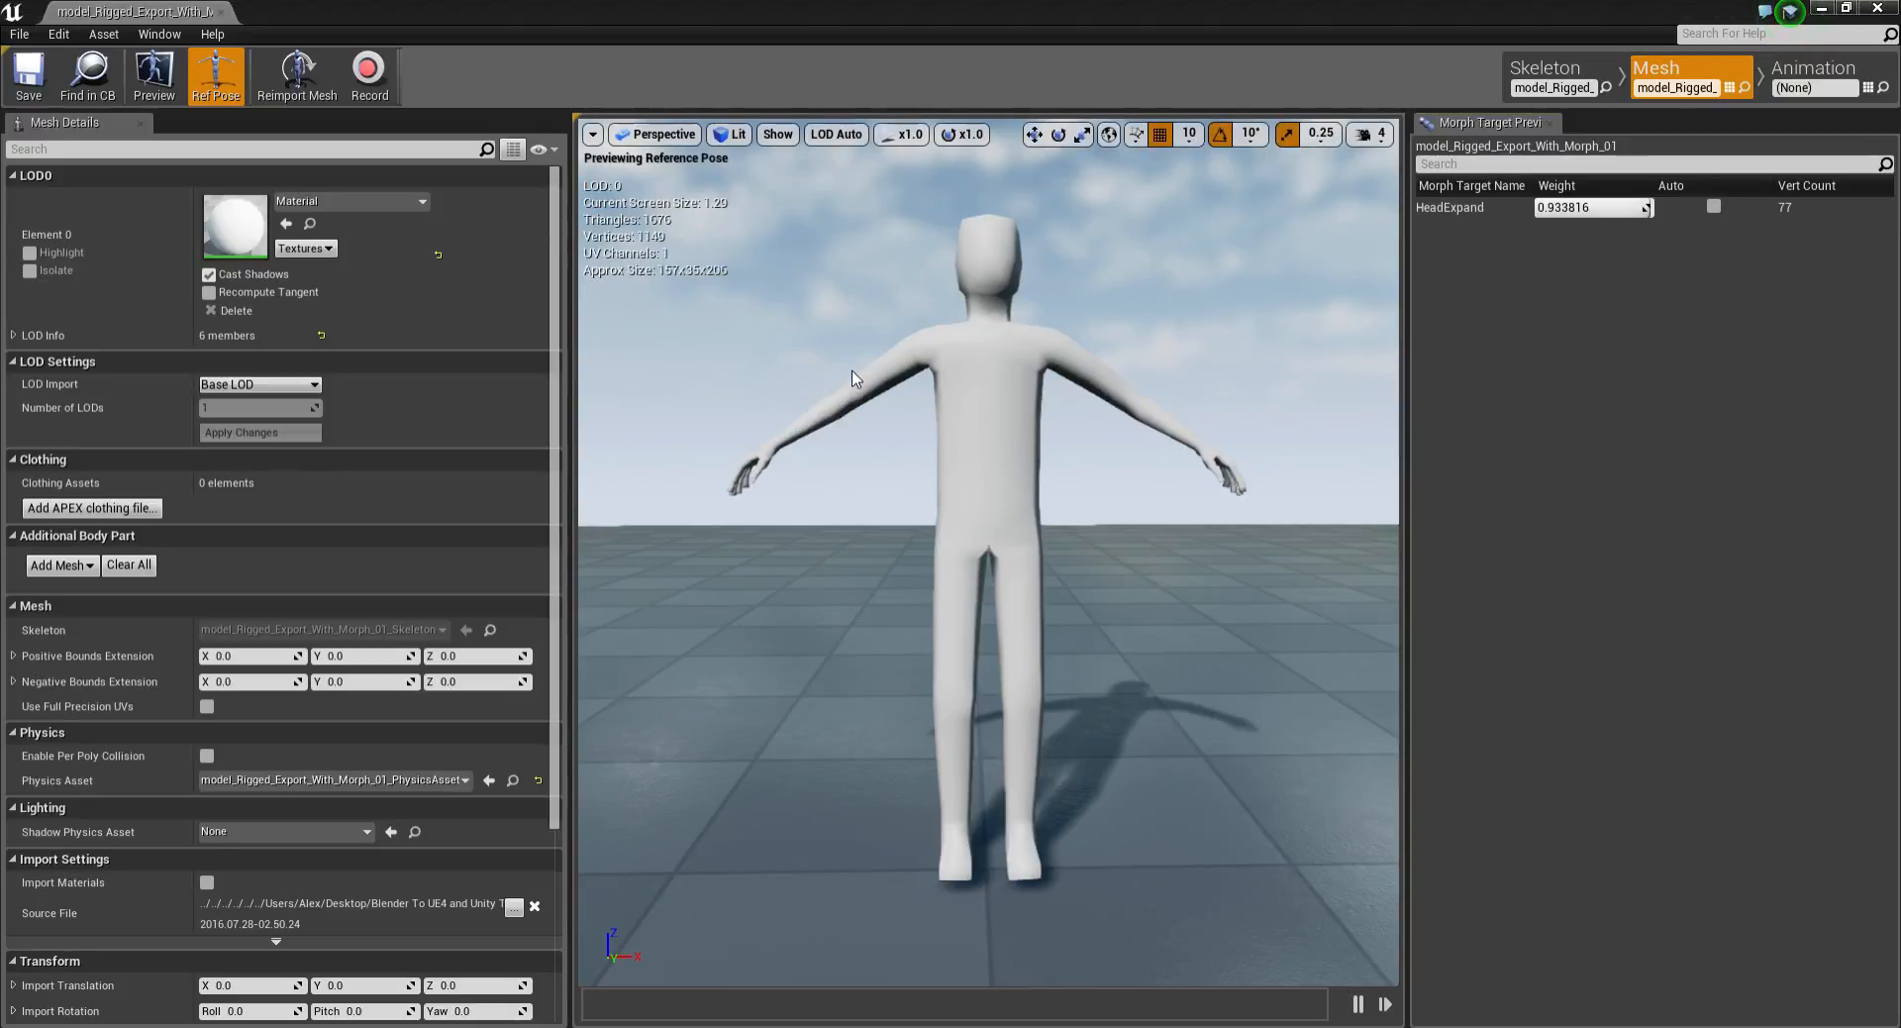
Vary the HeadExpand weight while viewing the head up close to preview the morph
{"action": "left_click_drag", "start_coordinate": [1560, 207], "coordinate": [1620, 207]}
{"action": "key", "text": "w"}
{"action": "mouse_move", "coordinate": [1078, 288]}
{"action": "right_mouse_down"}
{"action": "mouse_move", "coordinate": [1109, 199]}
{"action": "mouse_move", "coordinate": [1099, 268]}
{"action": "right_mouse_up"}
{"action": "mouse_move", "coordinate": [1574, 207]}
{"action": "left_mouse_down"}
{"action": "mouse_move", "coordinate": [1647, 207]}
{"action": "mouse_move", "coordinate": [1565, 207]}
{"action": "mouse_move", "coordinate": [1609, 209]}
{"action": "left_mouse_up"}
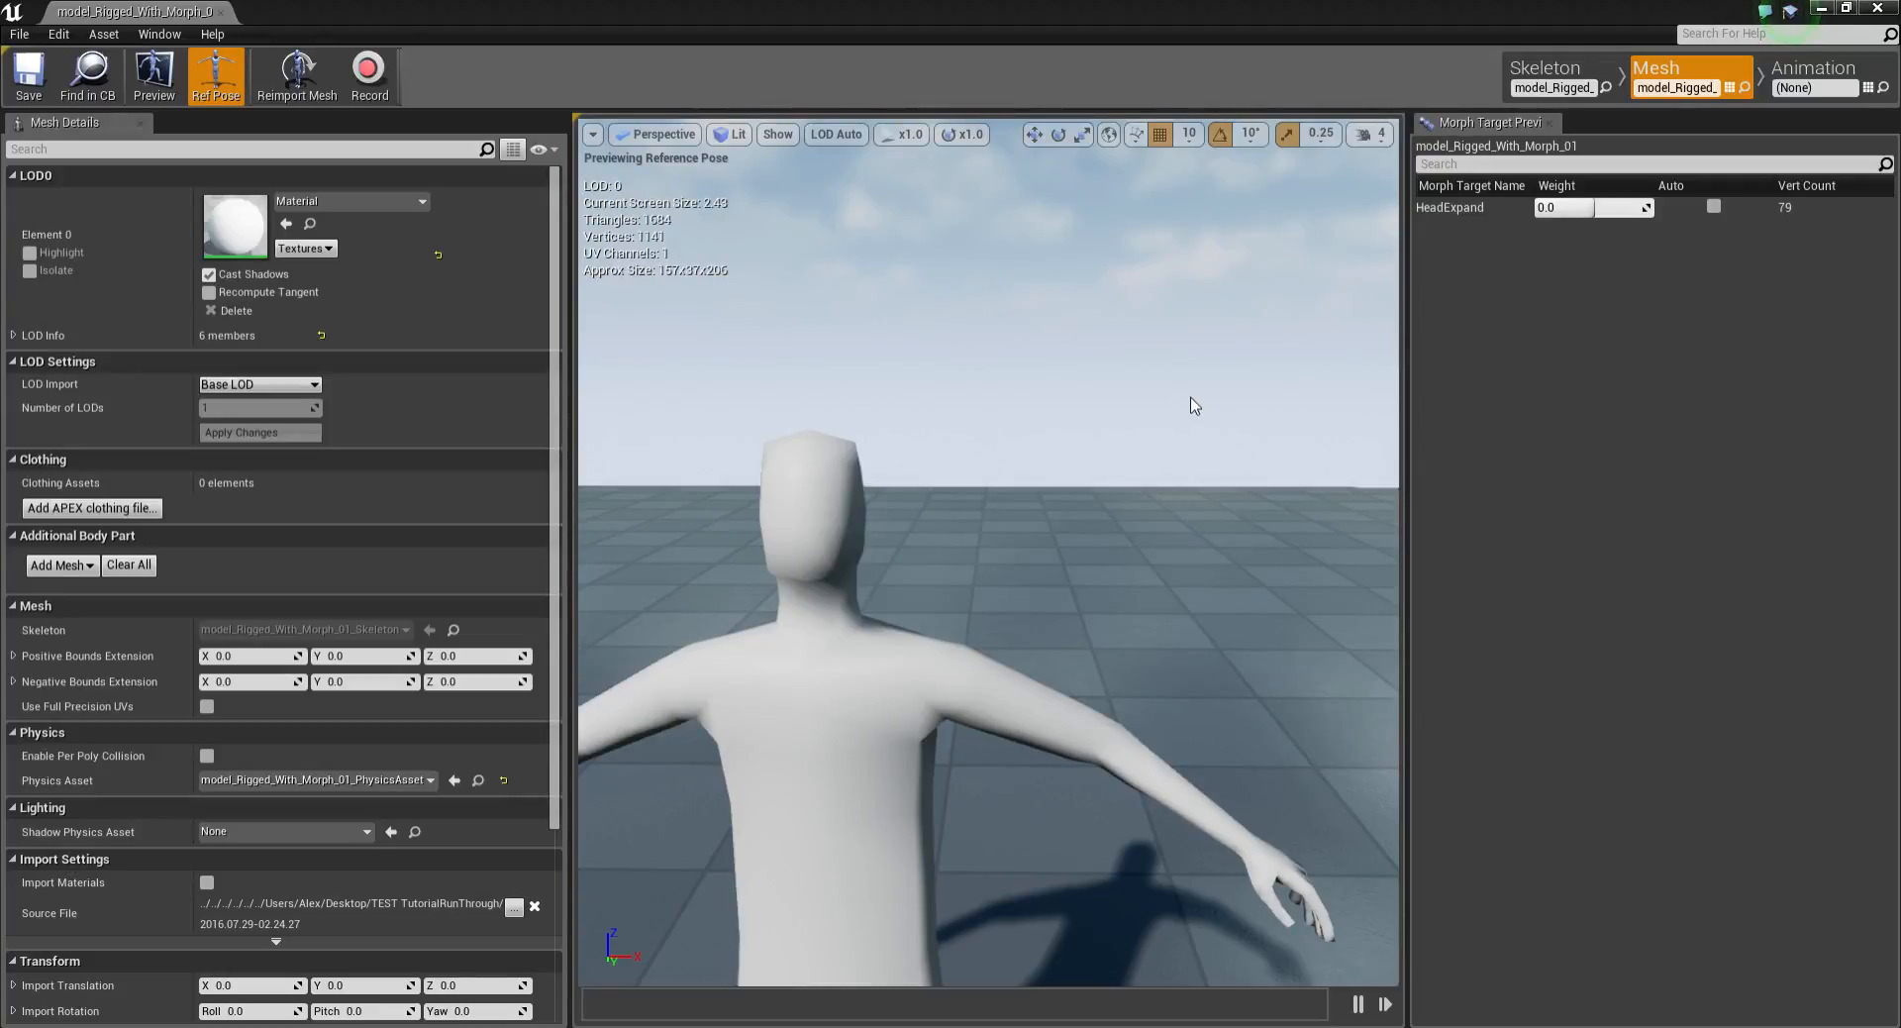
Place the model_Rigged_With_Morph_01 skeletal mesh in the level near the floor boundary, at about X 0, Y -110, Z 30 cm
{"action": "left_click", "coordinate": [1822, 10]}
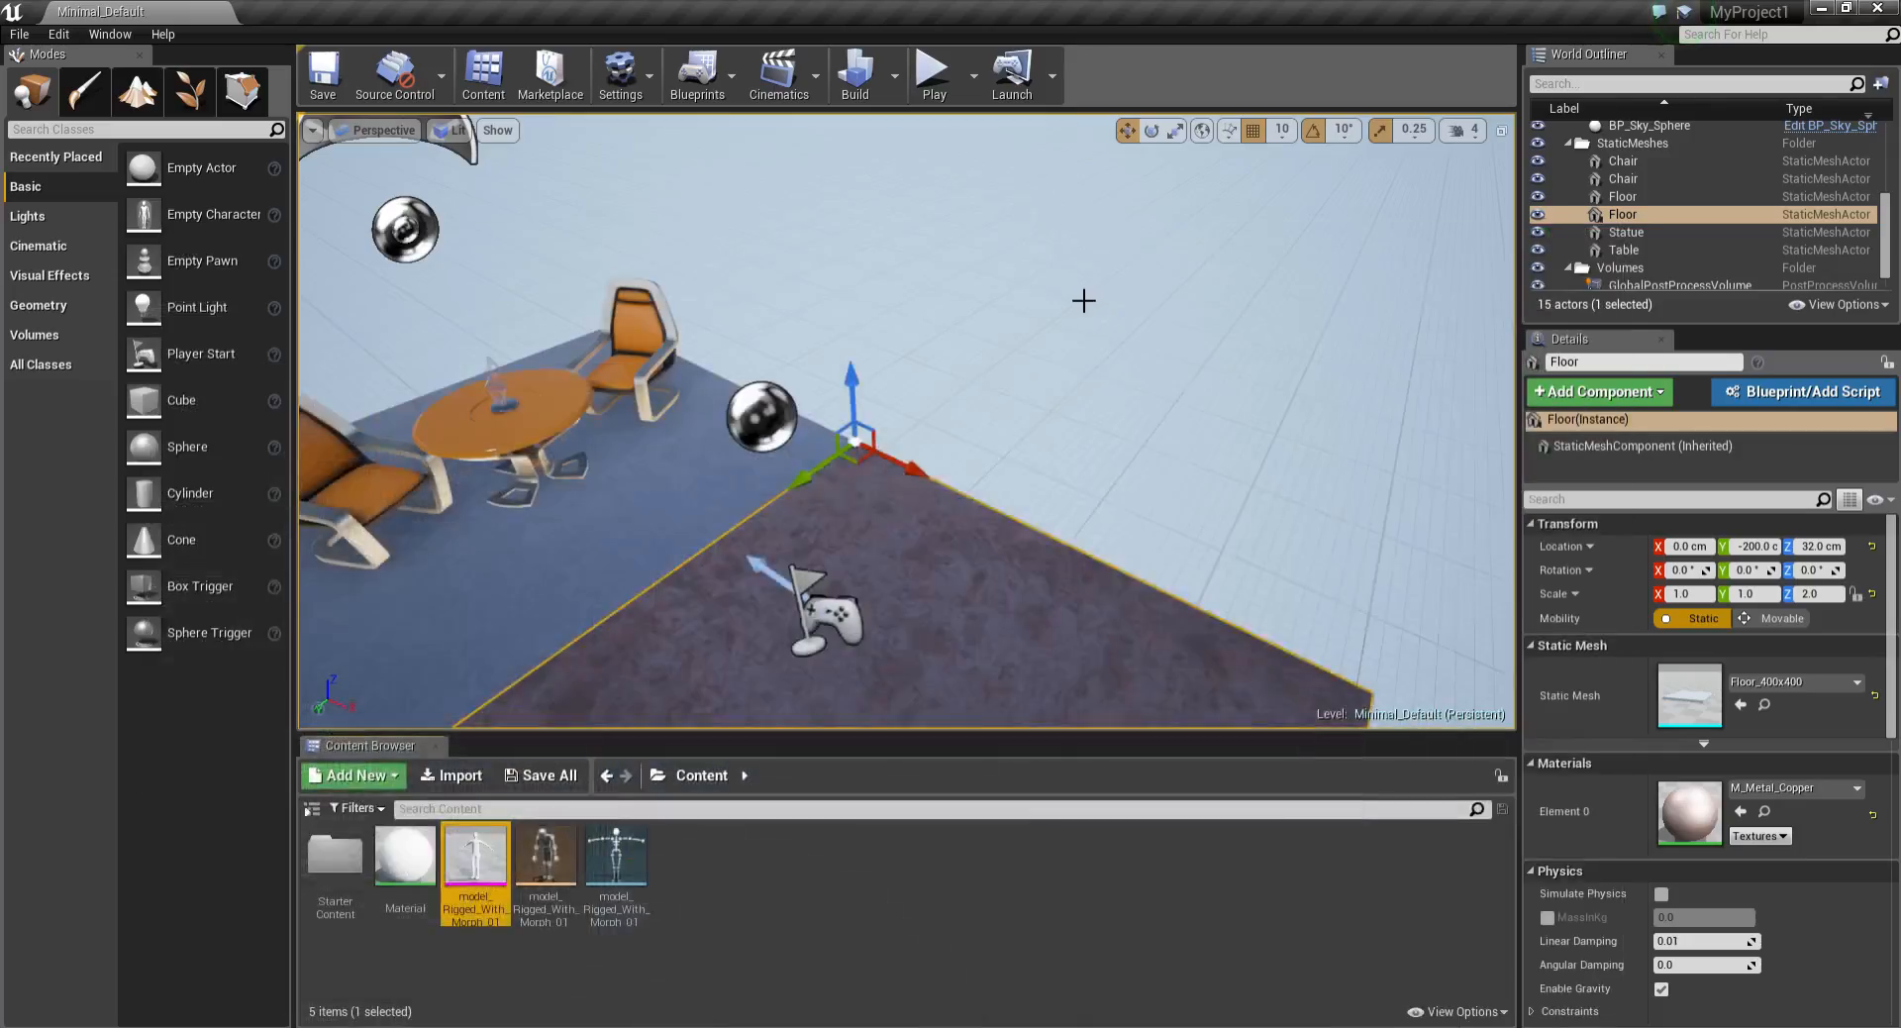
{"action": "right_click_drag", "start_coordinate": [866, 446], "coordinate": [802, 357]}
{"action": "left_click_drag", "start_coordinate": [487, 889], "coordinate": [985, 505]}
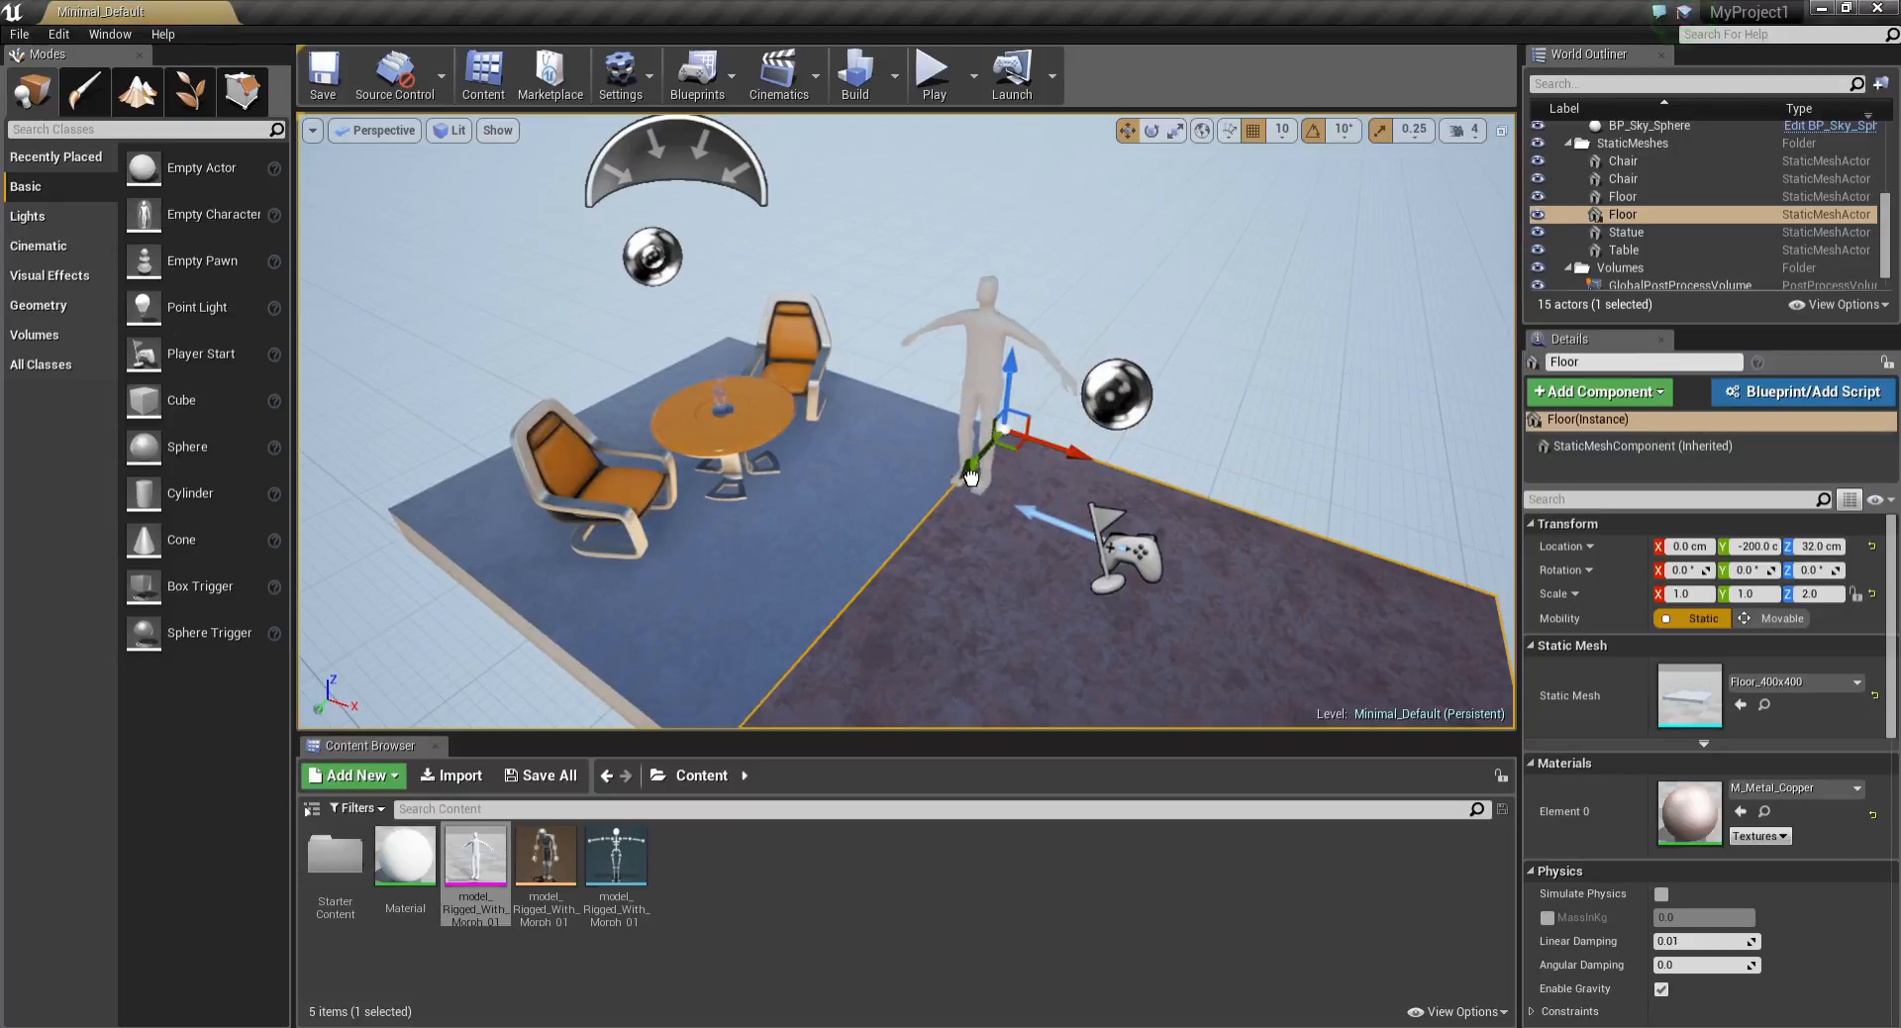
{"action": "key", "text": "f"}
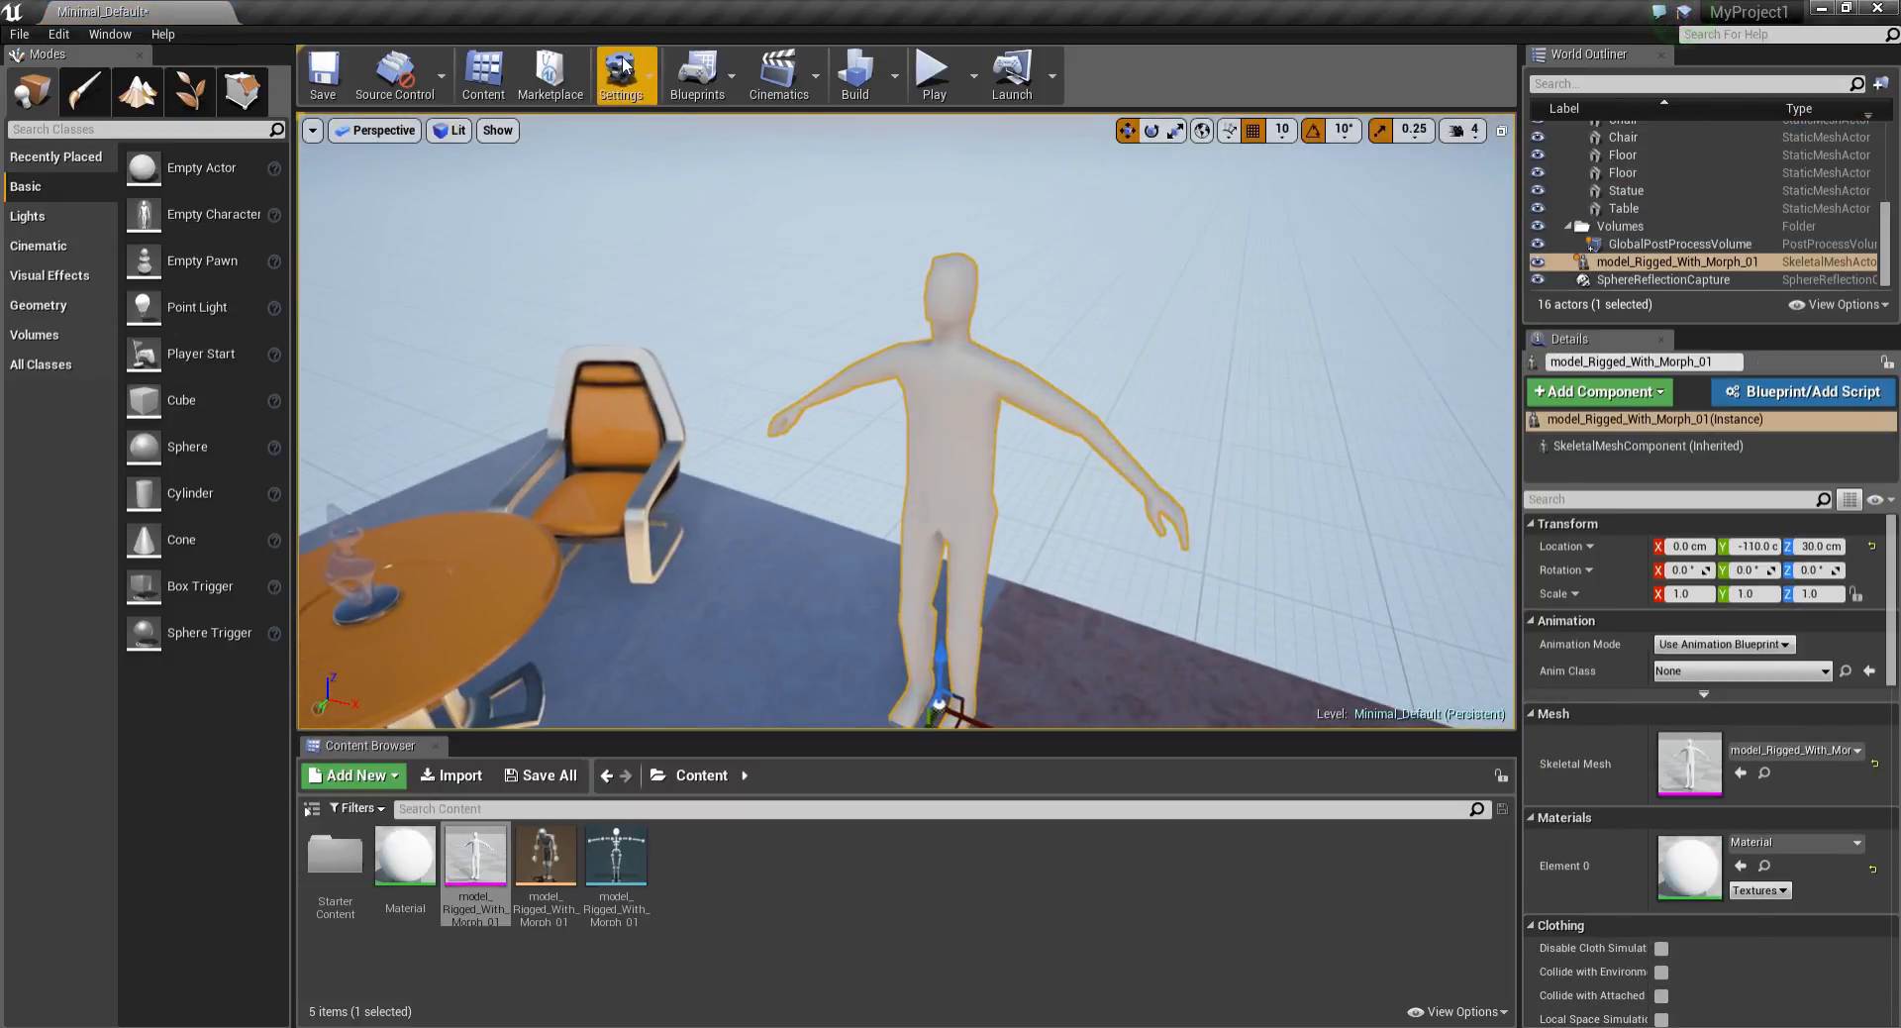
Open the Level Blueprint and add an Event BeginPlay node to its event graph
{"action": "left_click", "coordinate": [697, 74]}
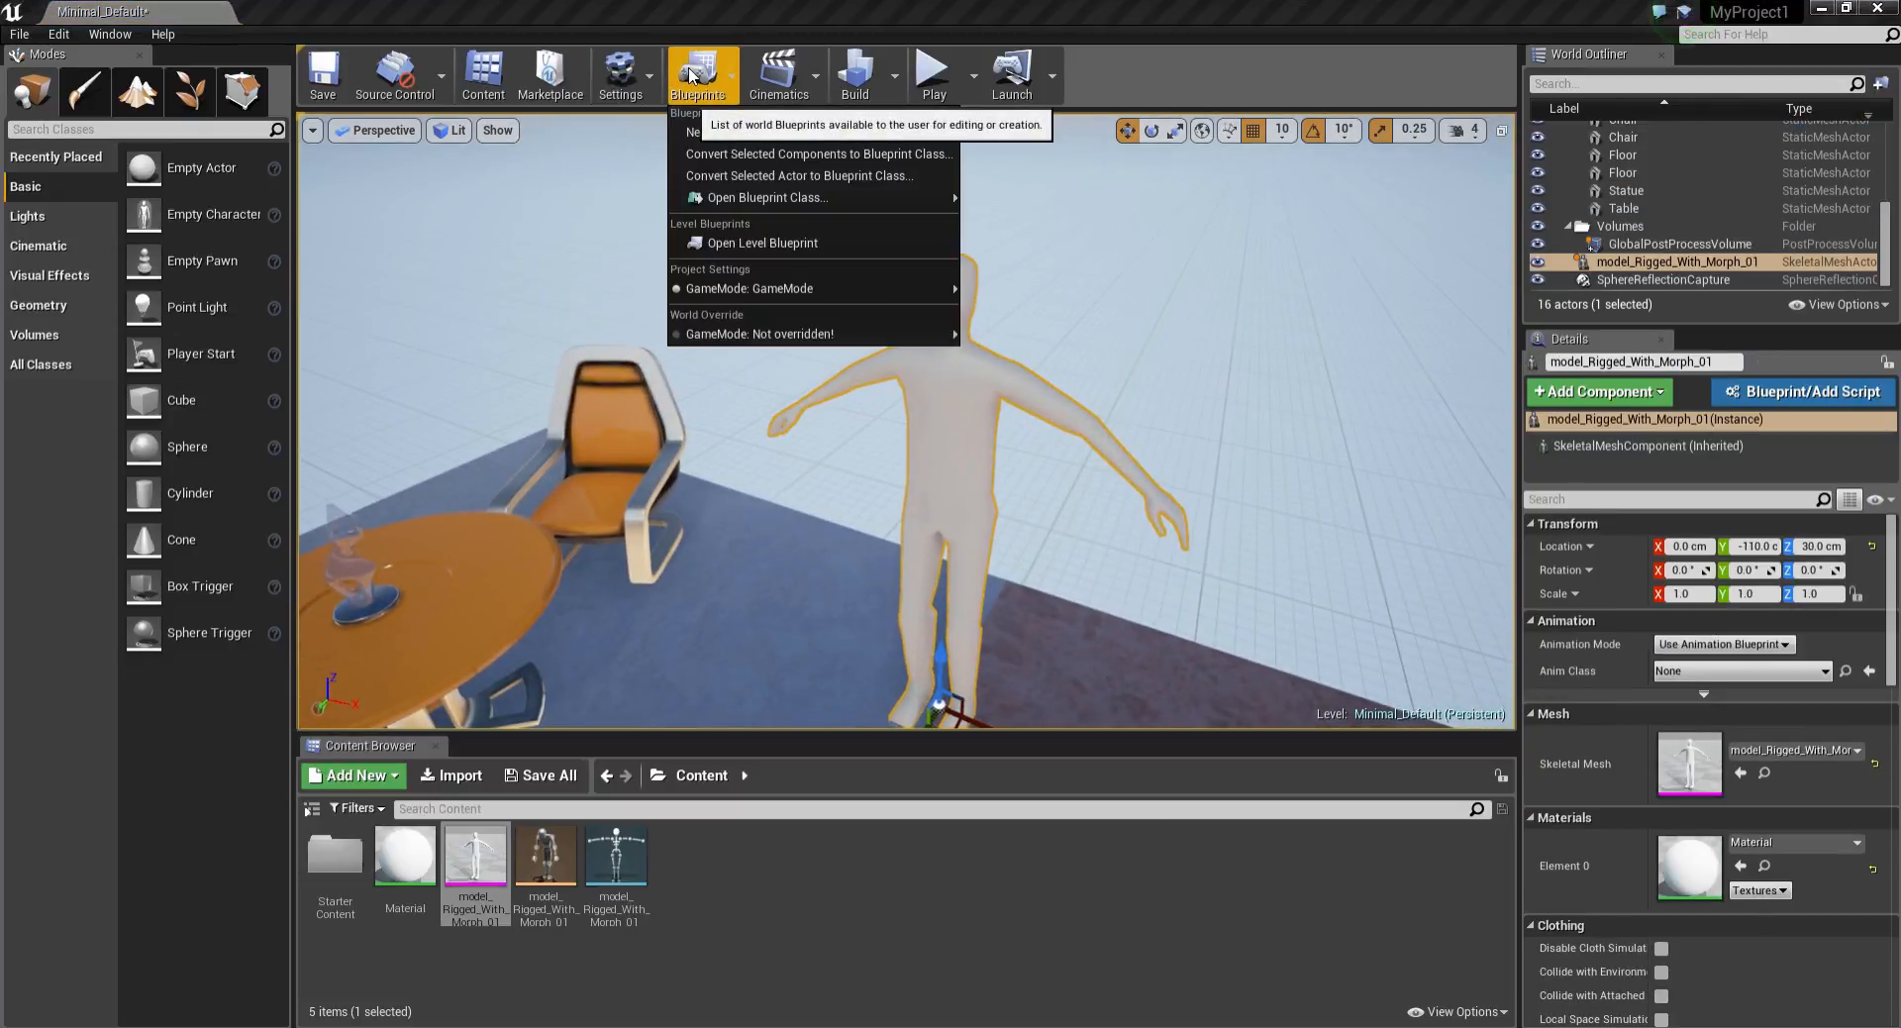
{"action": "left_click", "coordinate": [730, 243]}
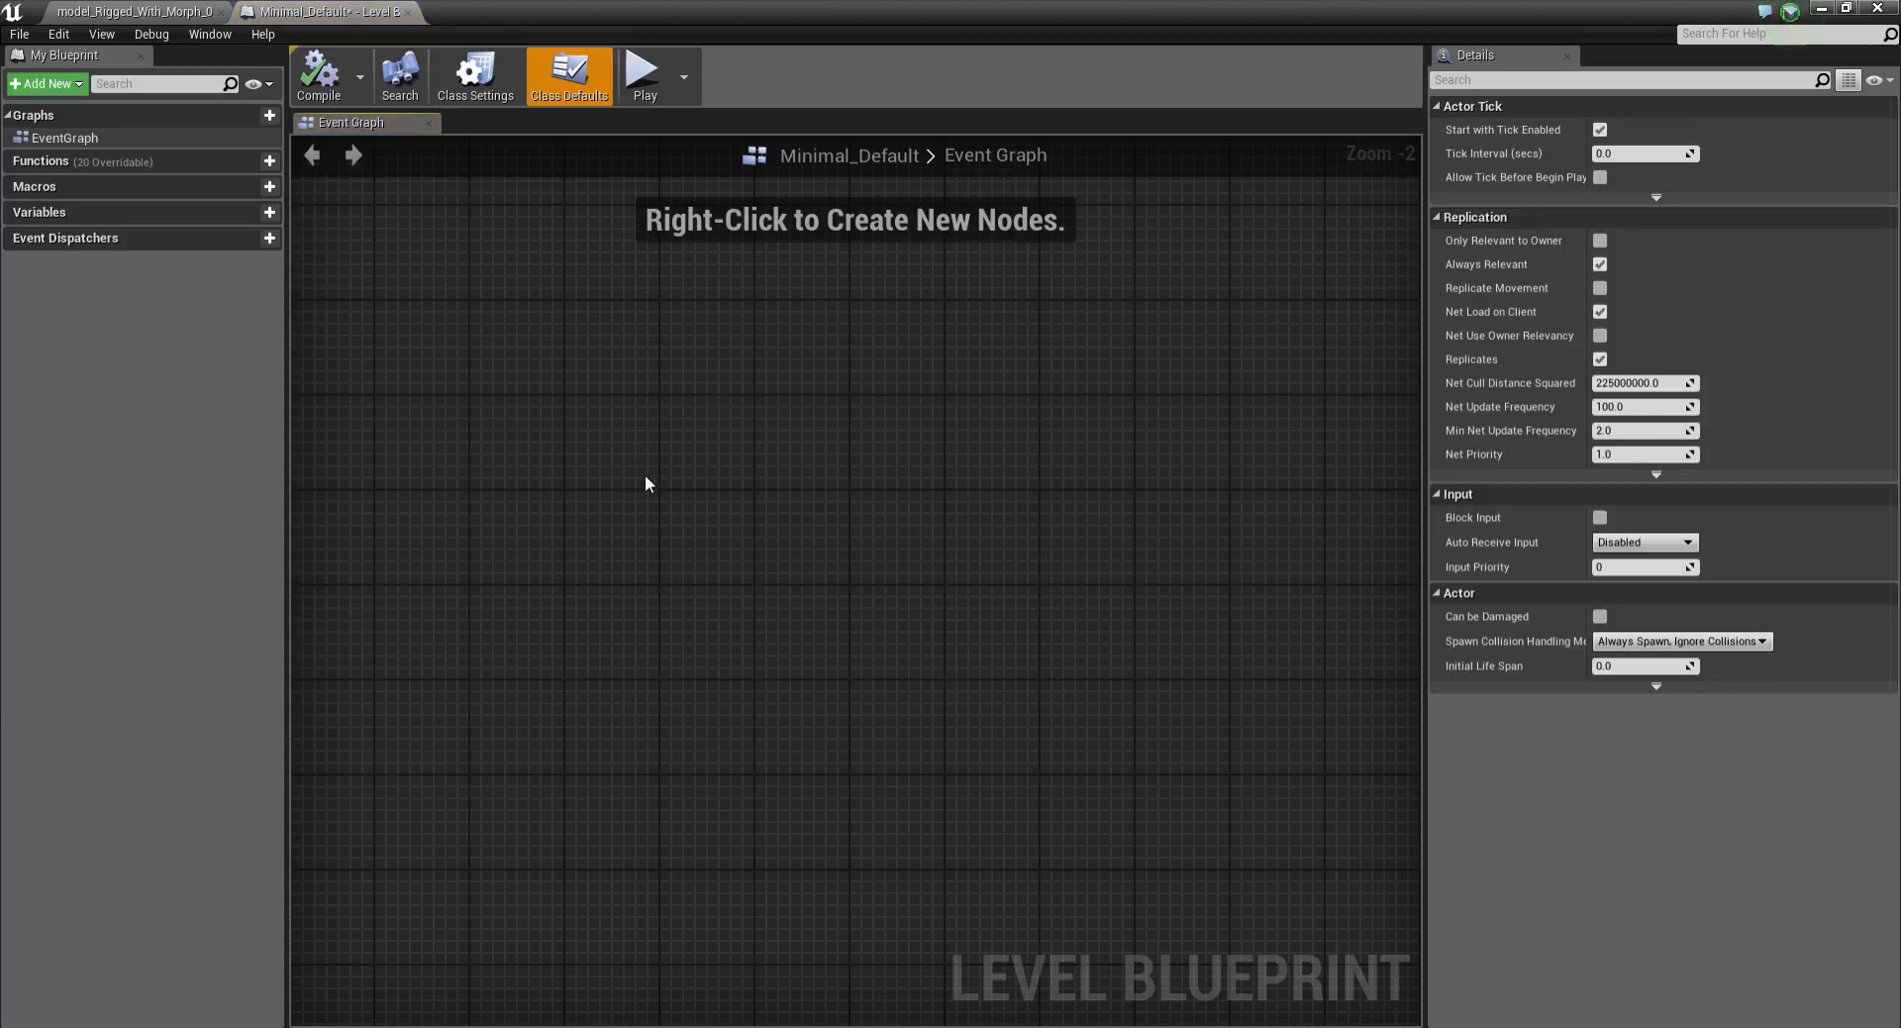
{"action": "right_click", "coordinate": [569, 460]}
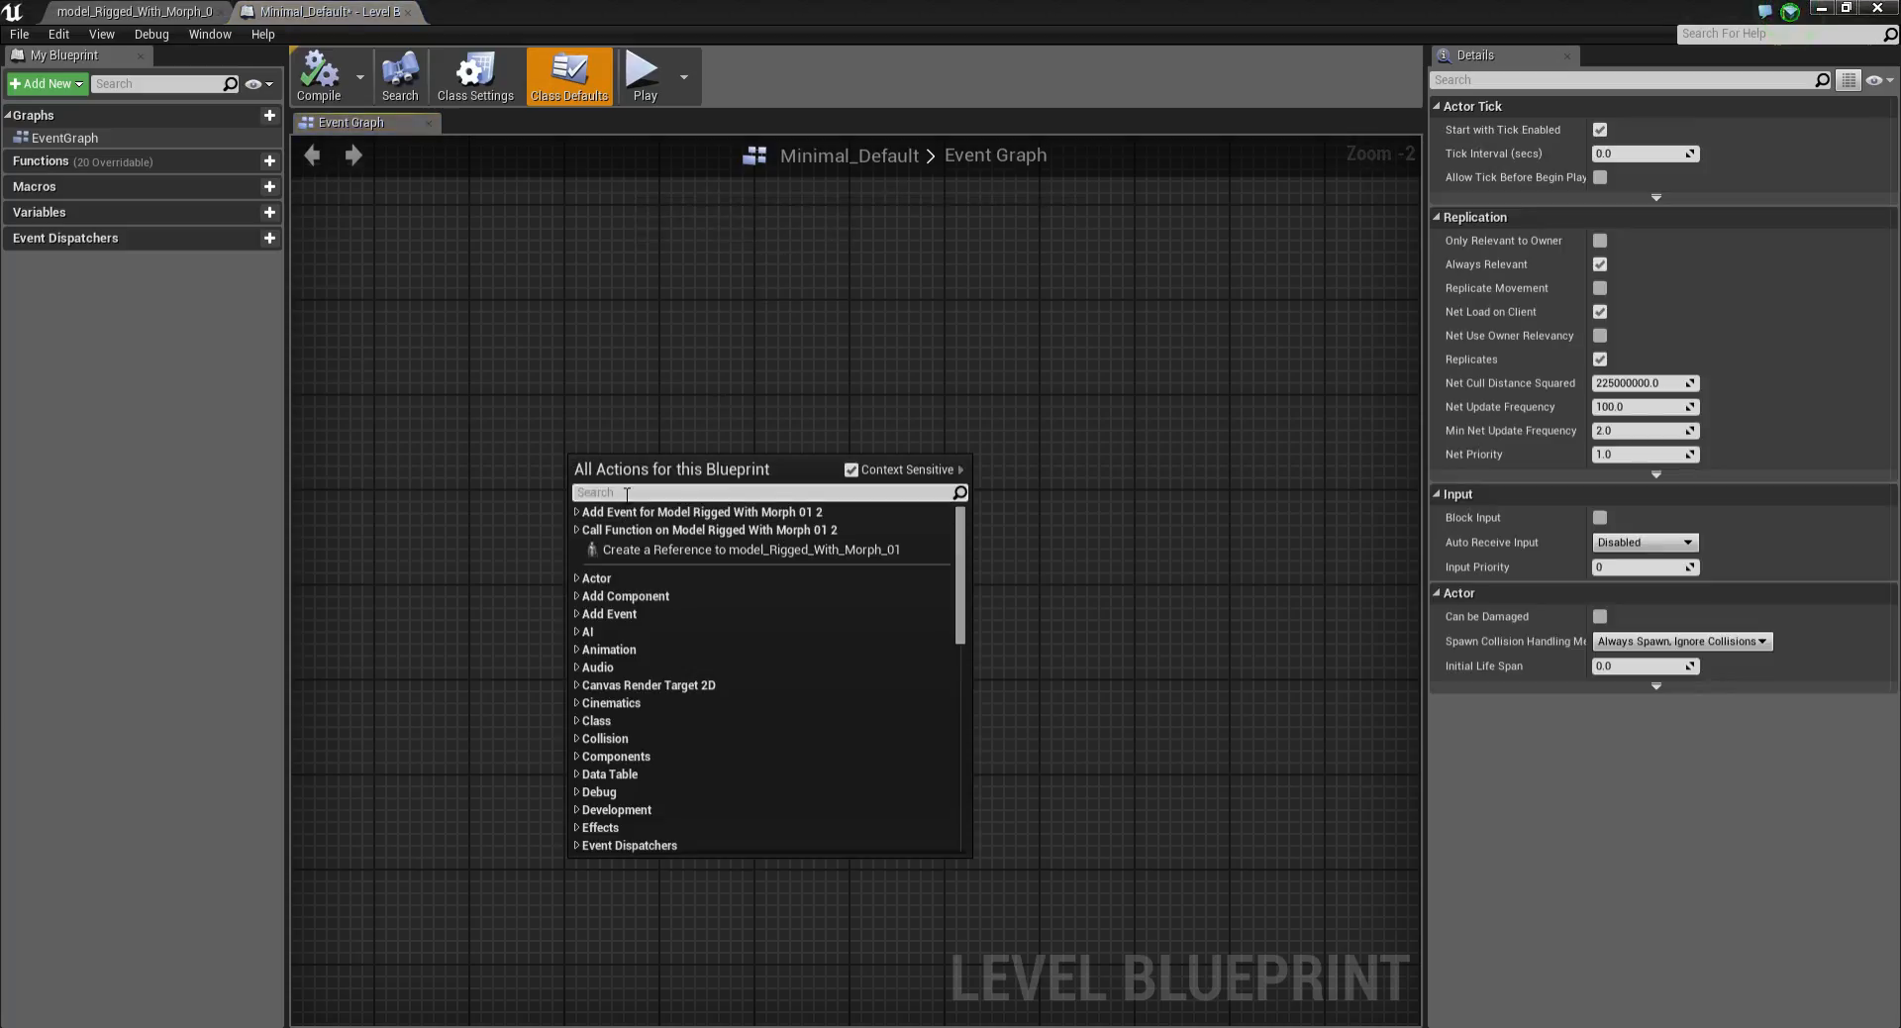
{"action": "type", "text": "event"}
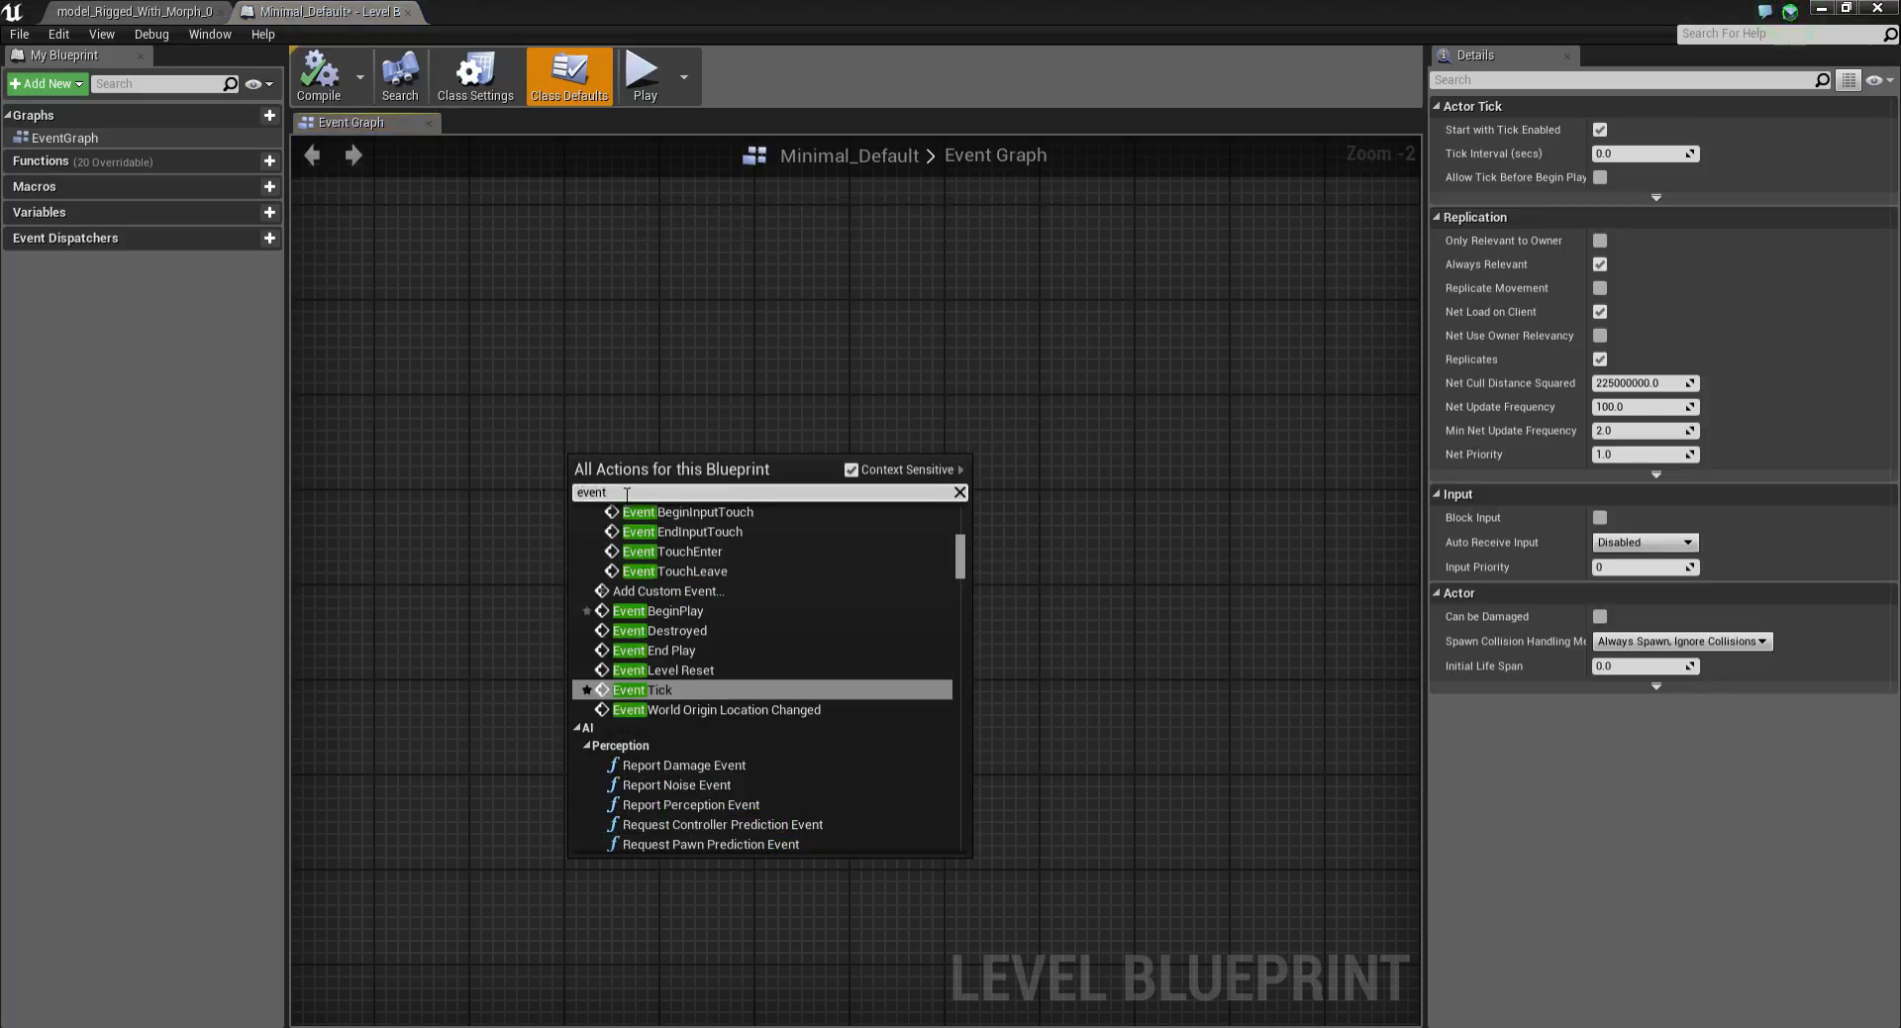
{"action": "type", "text": " onBegin"}
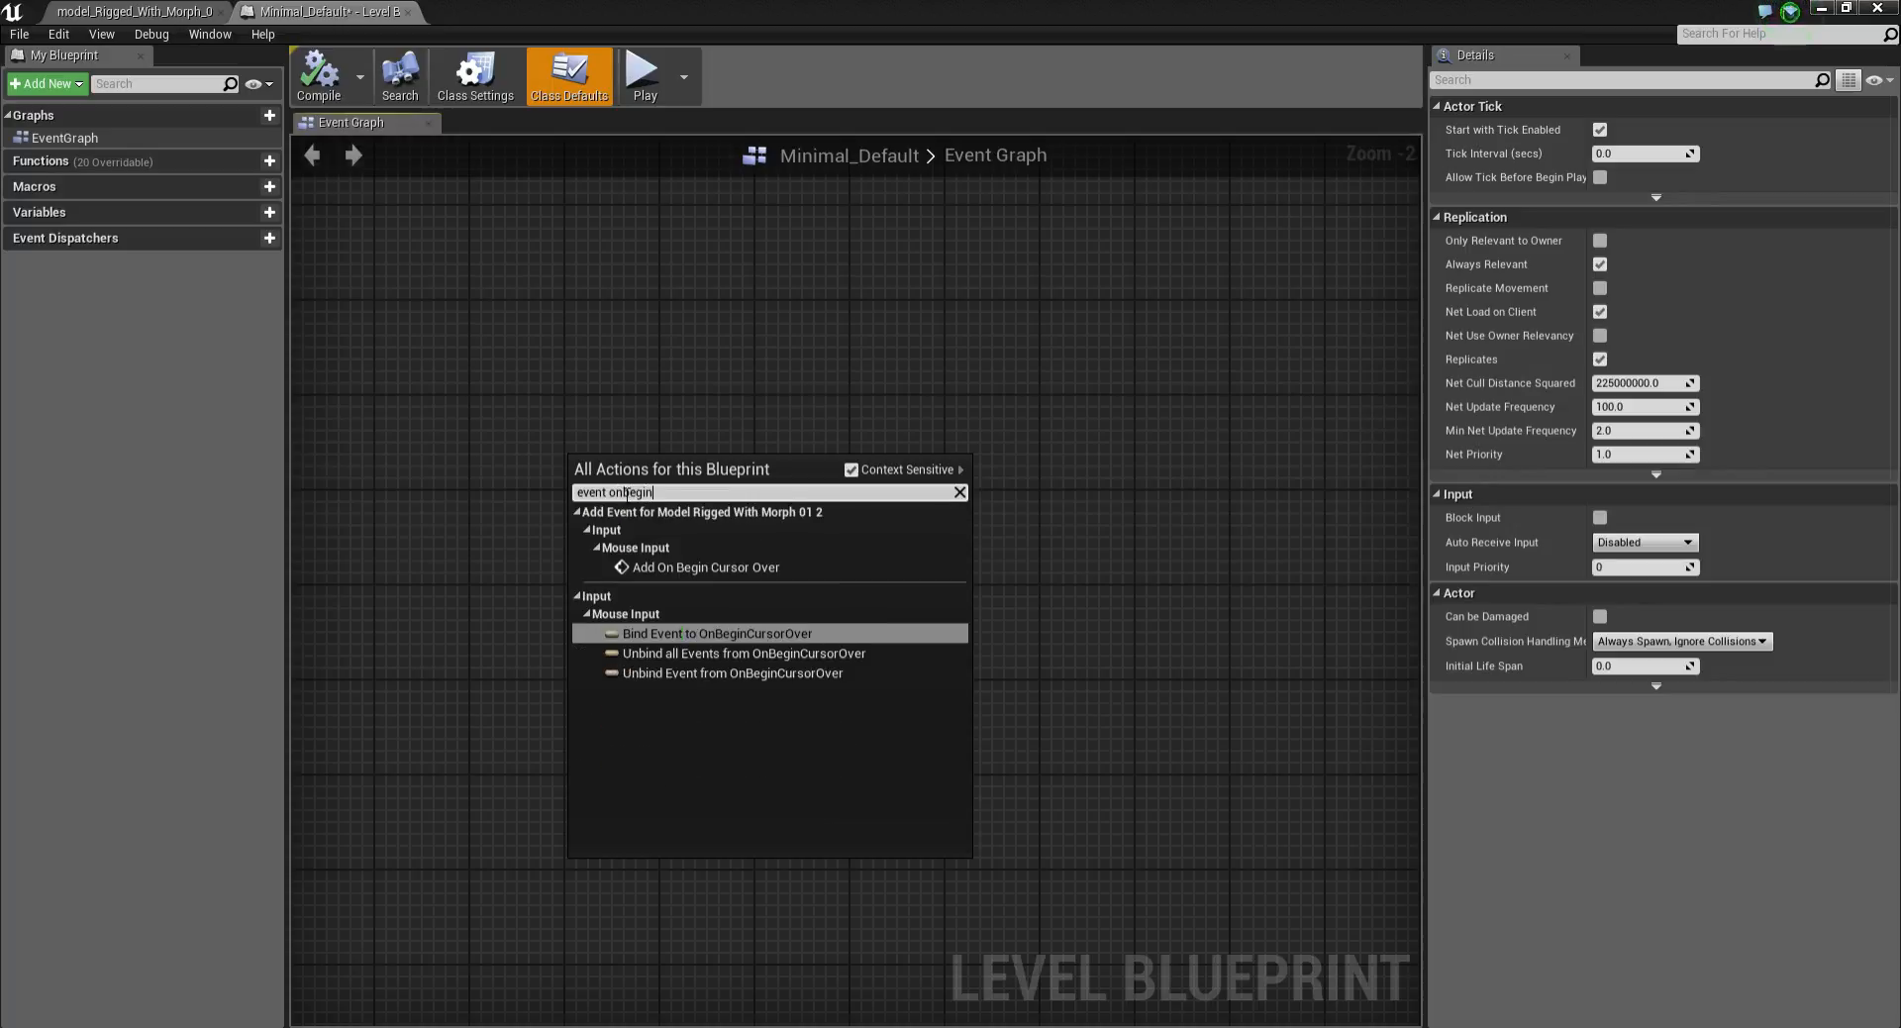
{"action": "key", "text": "BackSpace"}
{"action": "key", "text": "BackSpace"}
{"action": "key", "text": "BackSpace"}
{"action": "key", "text": "BackSpace"}
{"action": "key", "text": "BackSpace"}
{"action": "key", "text": "BackSpace"}
{"action": "key", "text": "BackSpace"}
{"action": "type", "text": "begi"}
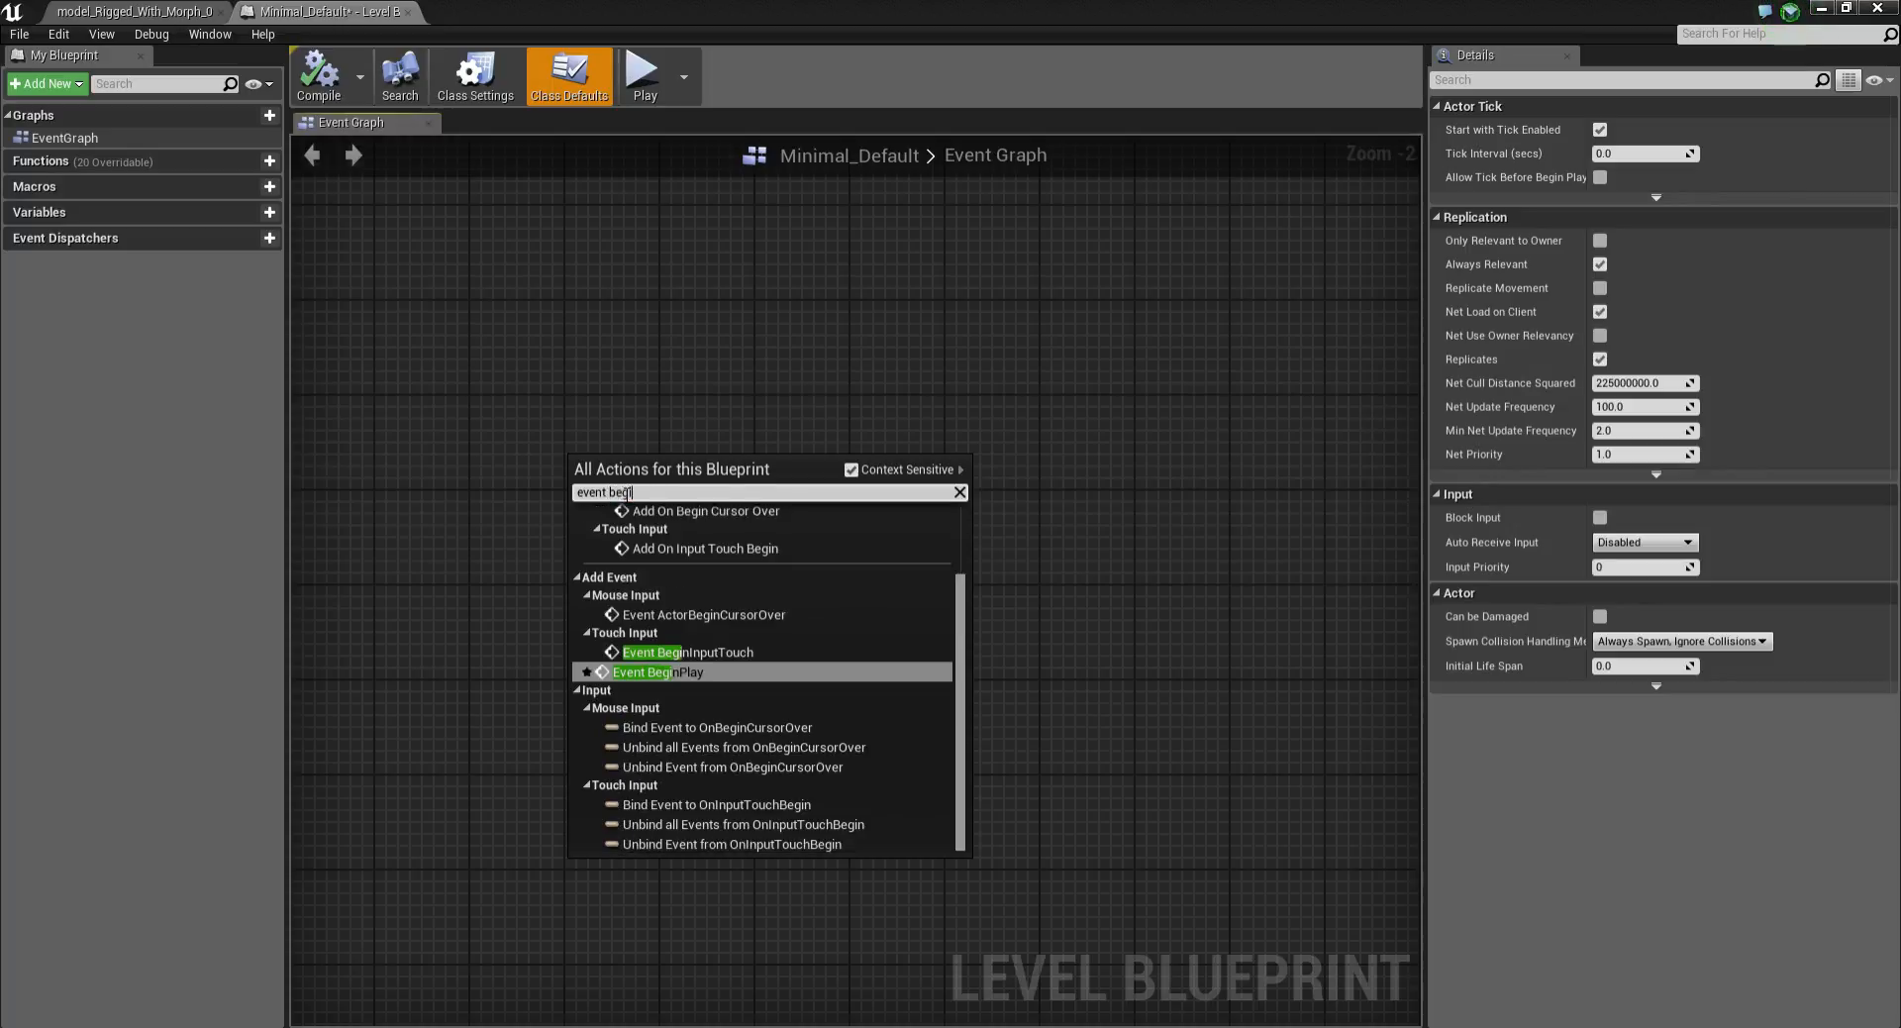
{"action": "type", "text": "n"}
{"action": "key", "text": "Return"}
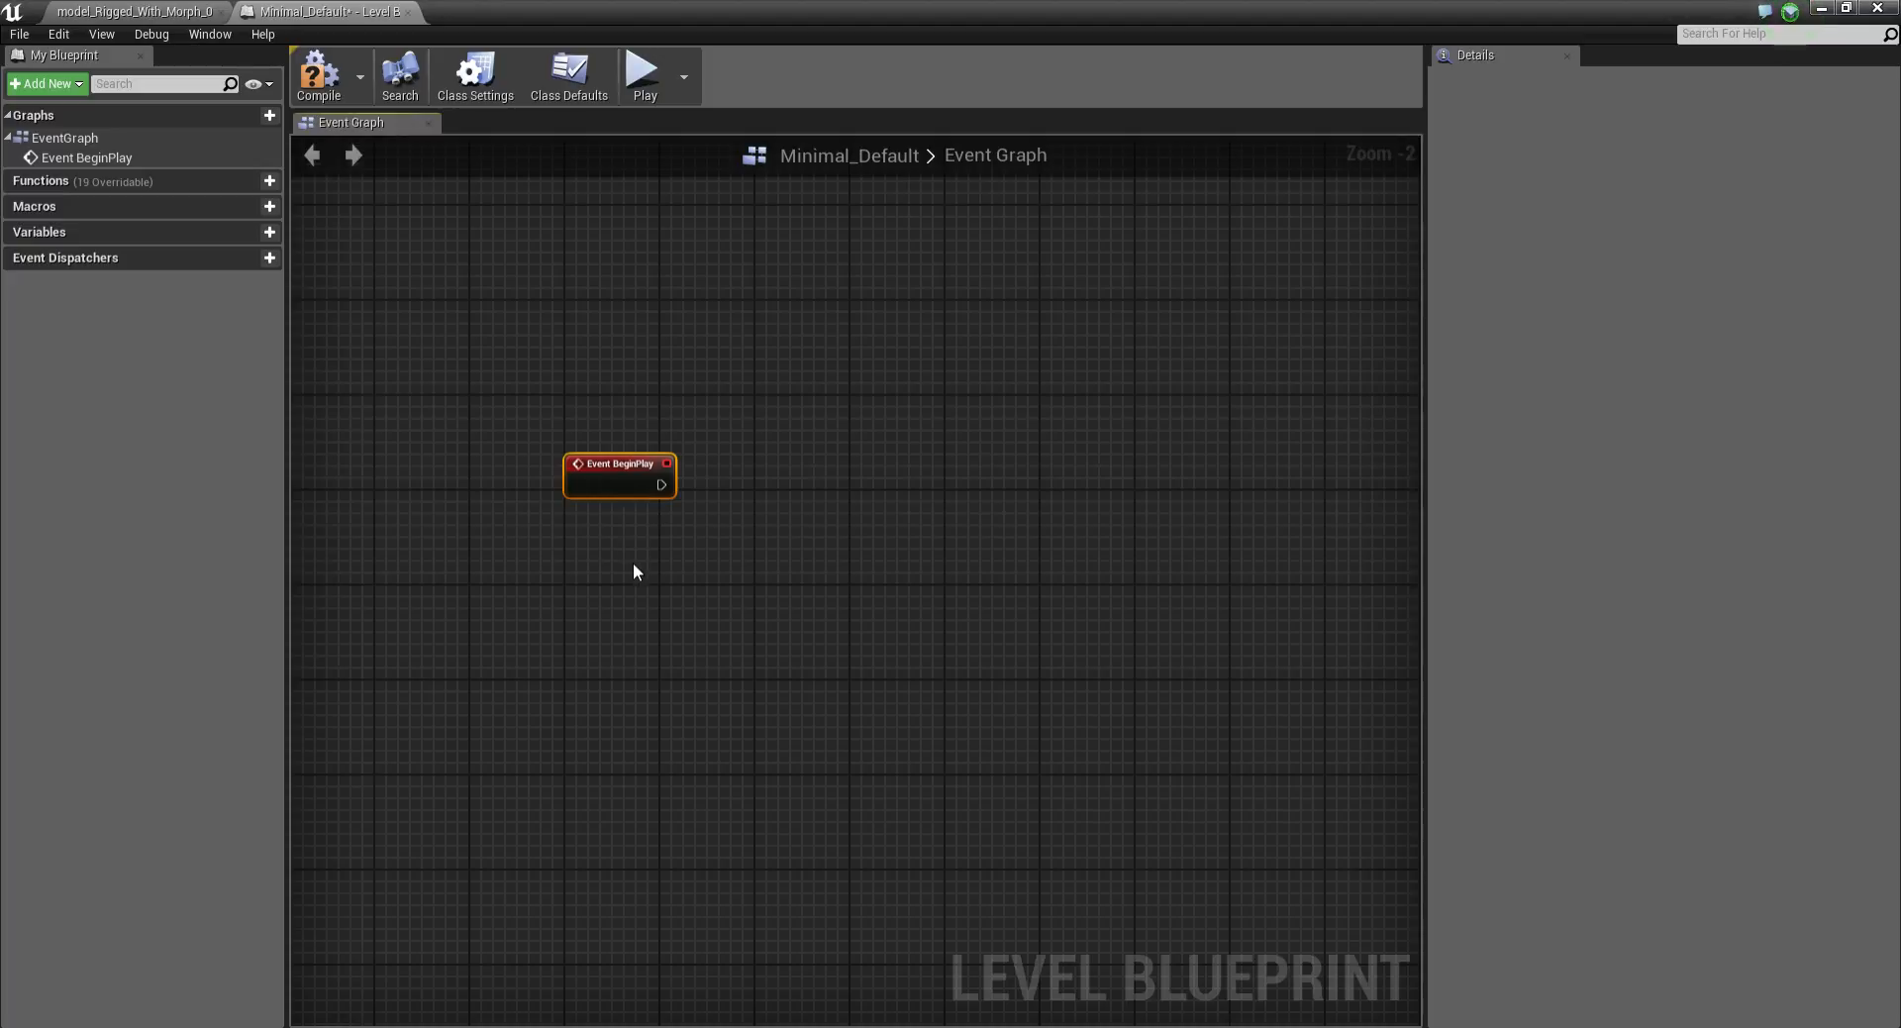
Add a reference to the placed model_Rigged_With_Morph_01 actor below the Event BeginPlay node
{"action": "left_click", "coordinate": [633, 606]}
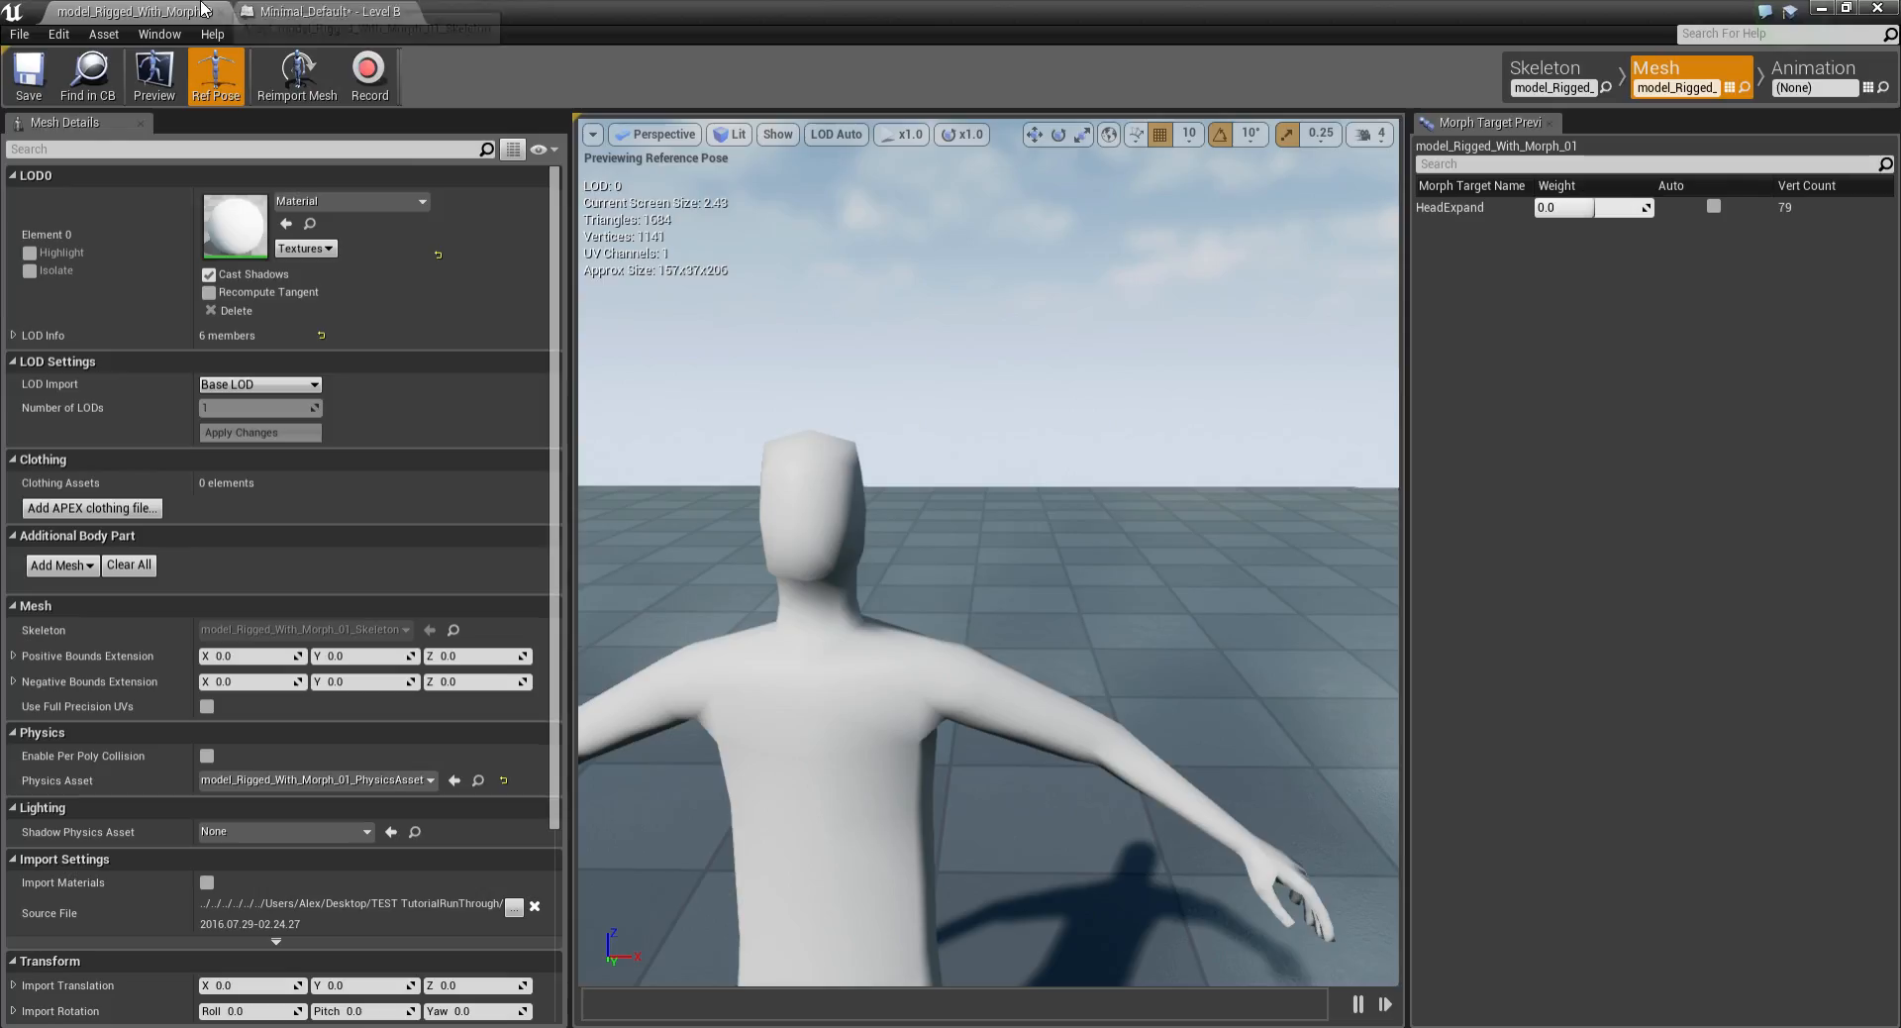
{"action": "left_click", "coordinate": [227, 12]}
{"action": "left_click", "coordinate": [293, 11]}
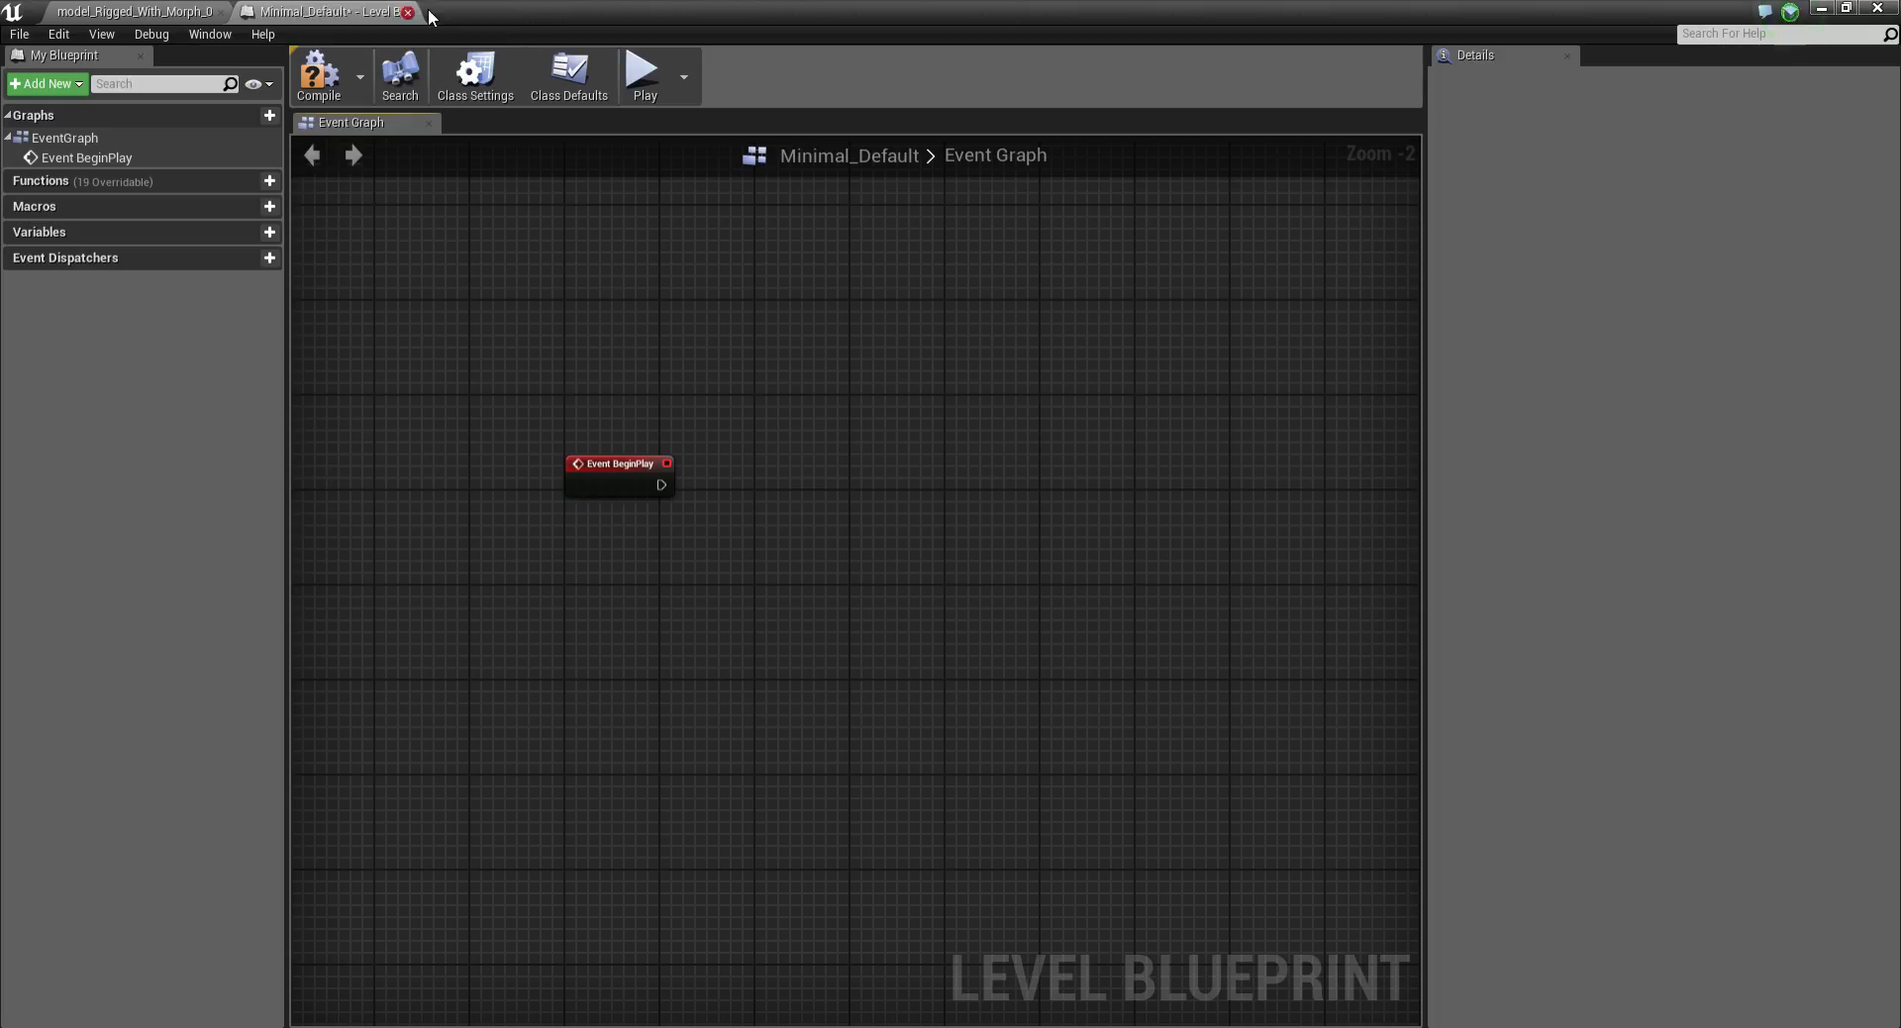
{"action": "left_click_drag", "start_coordinate": [731, 9], "coordinate": [643, 381]}
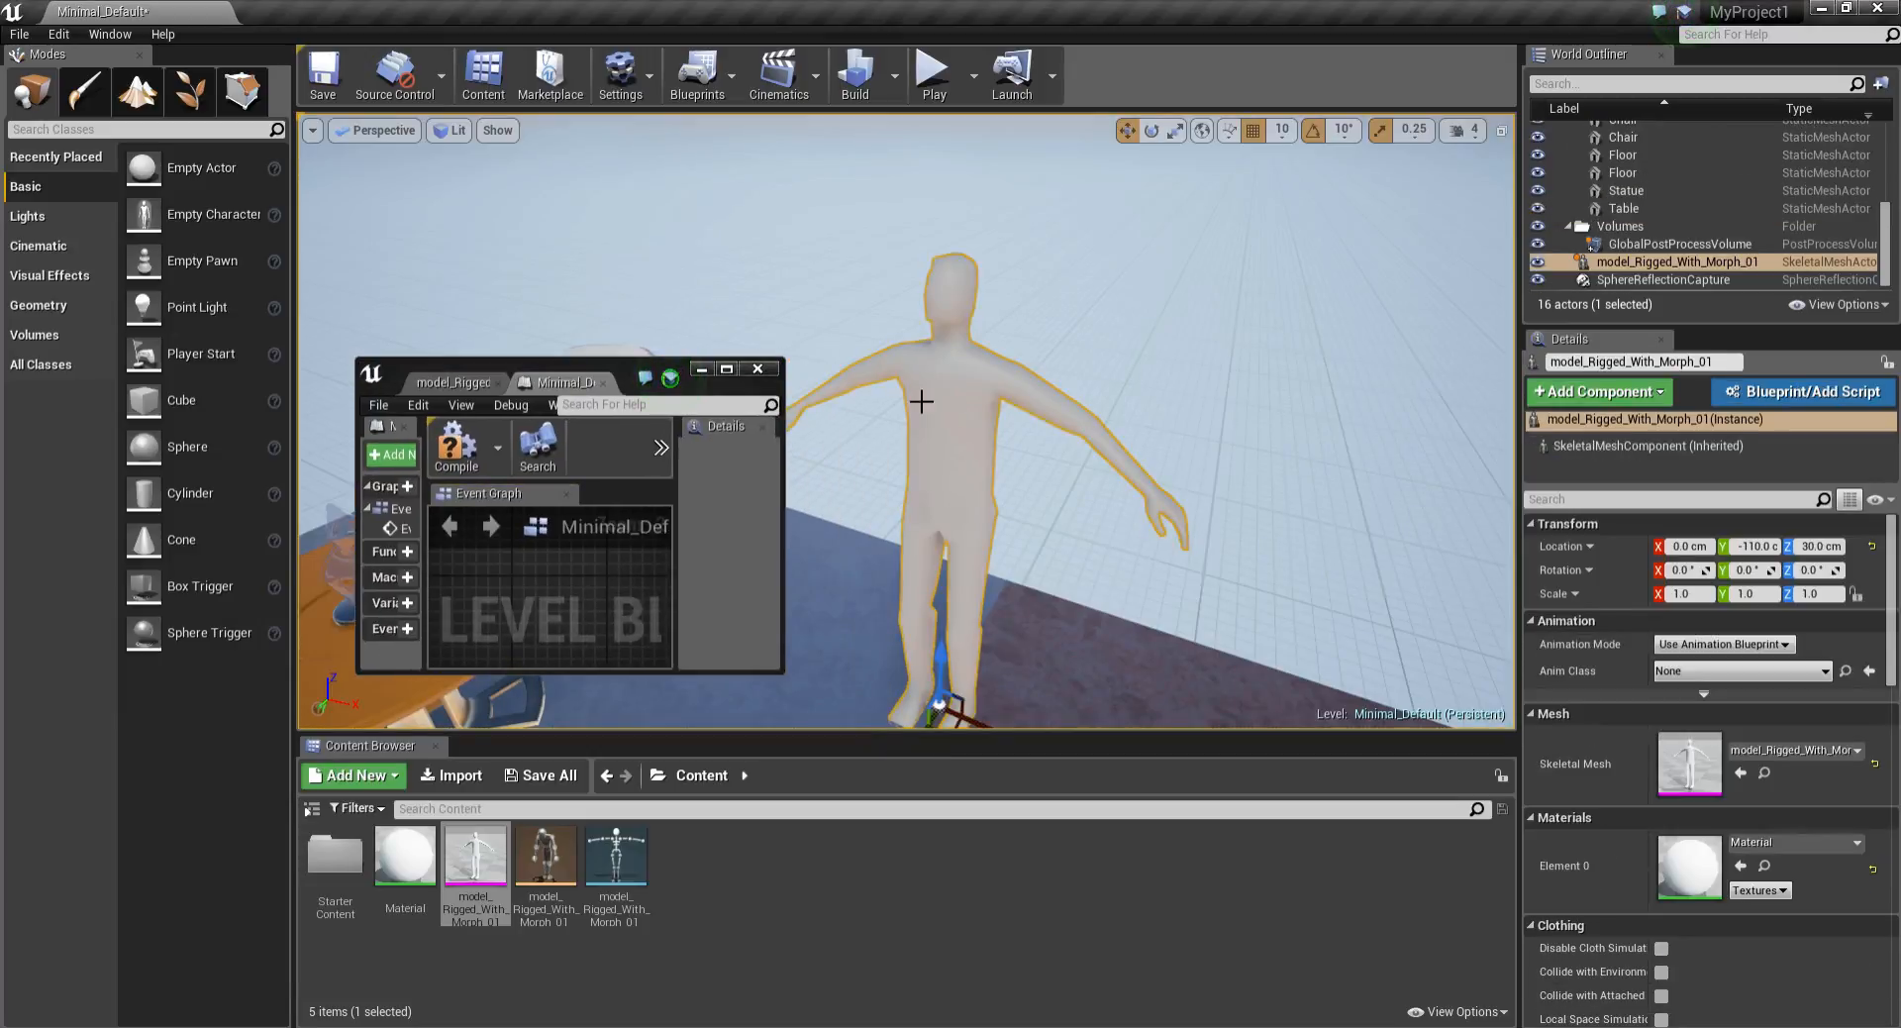
{"action": "left_click", "coordinate": [728, 369]}
{"action": "right_click", "coordinate": [614, 557]}
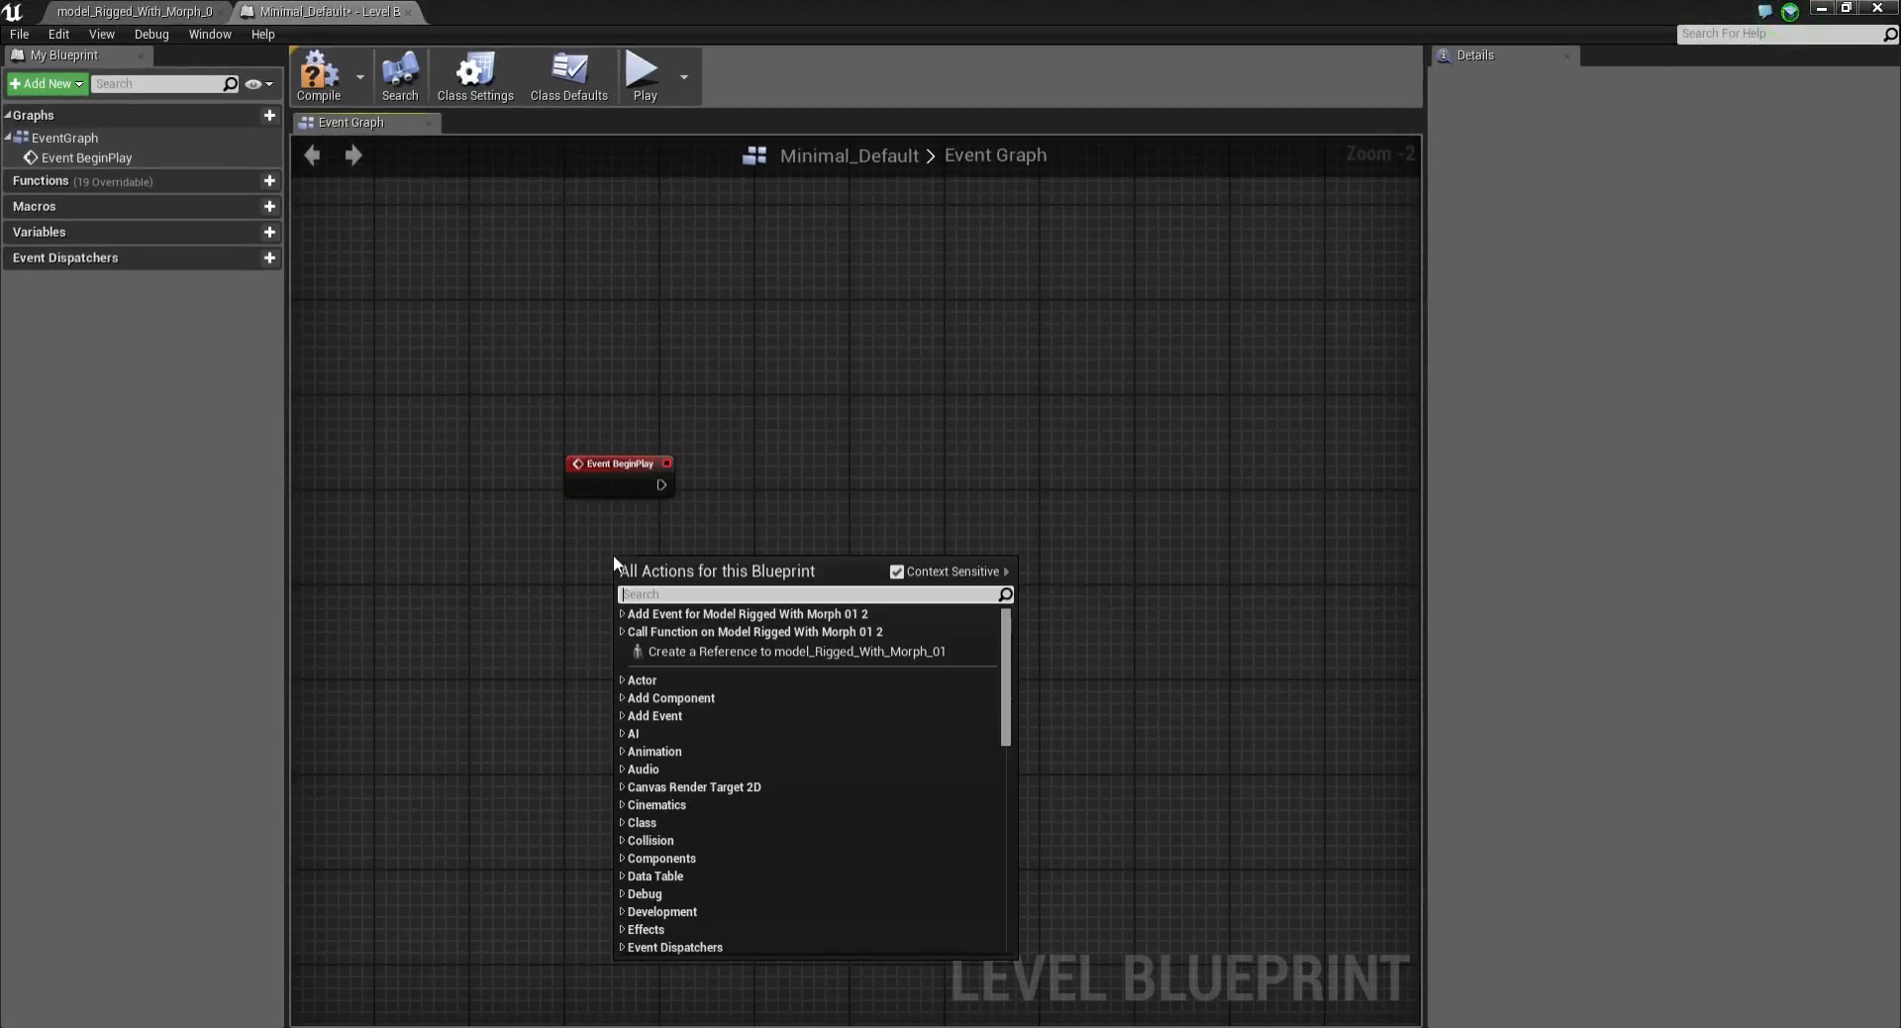
{"action": "left_click", "coordinate": [701, 654]}
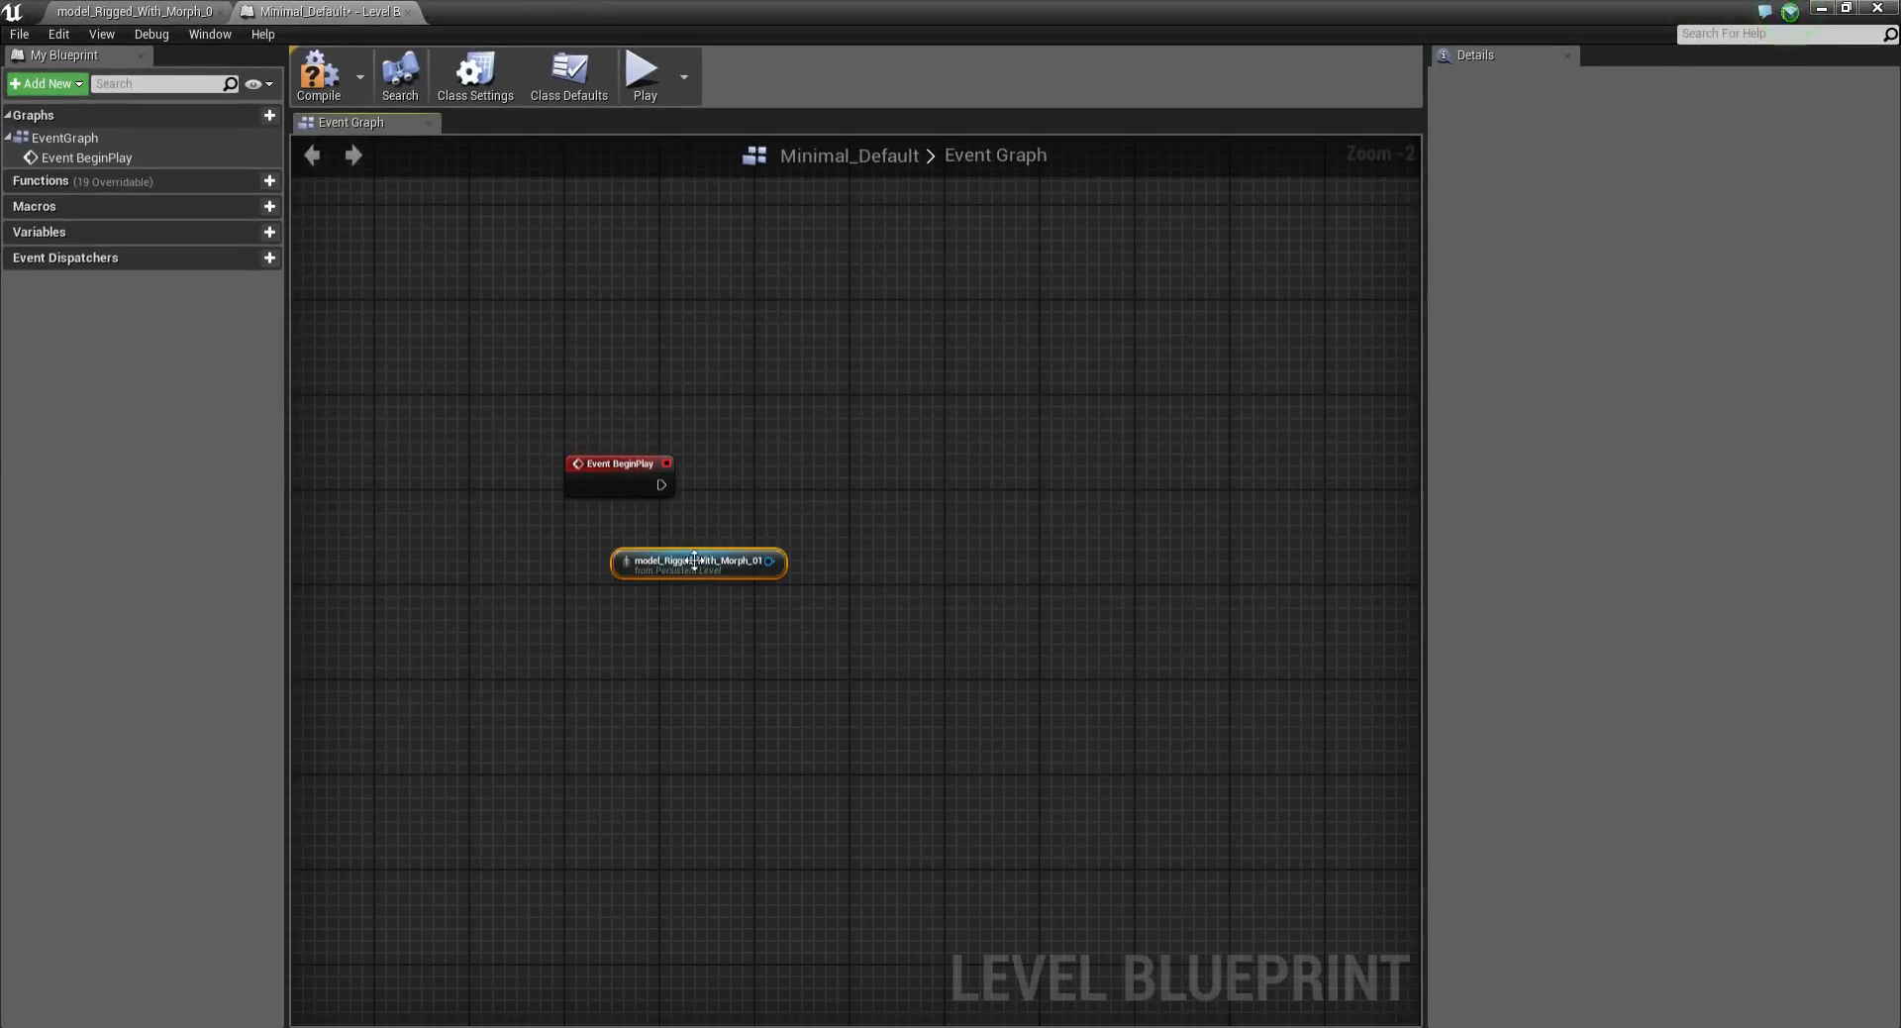
Add a Set Morph Target (SkeletalMeshComponent) node from the actor reference, tidy the nodes and connect Event BeginPlay to its execution input
{"action": "mouse_move", "coordinate": [792, 564]}
{"action": "left_mouse_down"}
{"action": "mouse_move", "coordinate": [705, 592]}
{"action": "mouse_move", "coordinate": [802, 535]}
{"action": "left_mouse_up"}
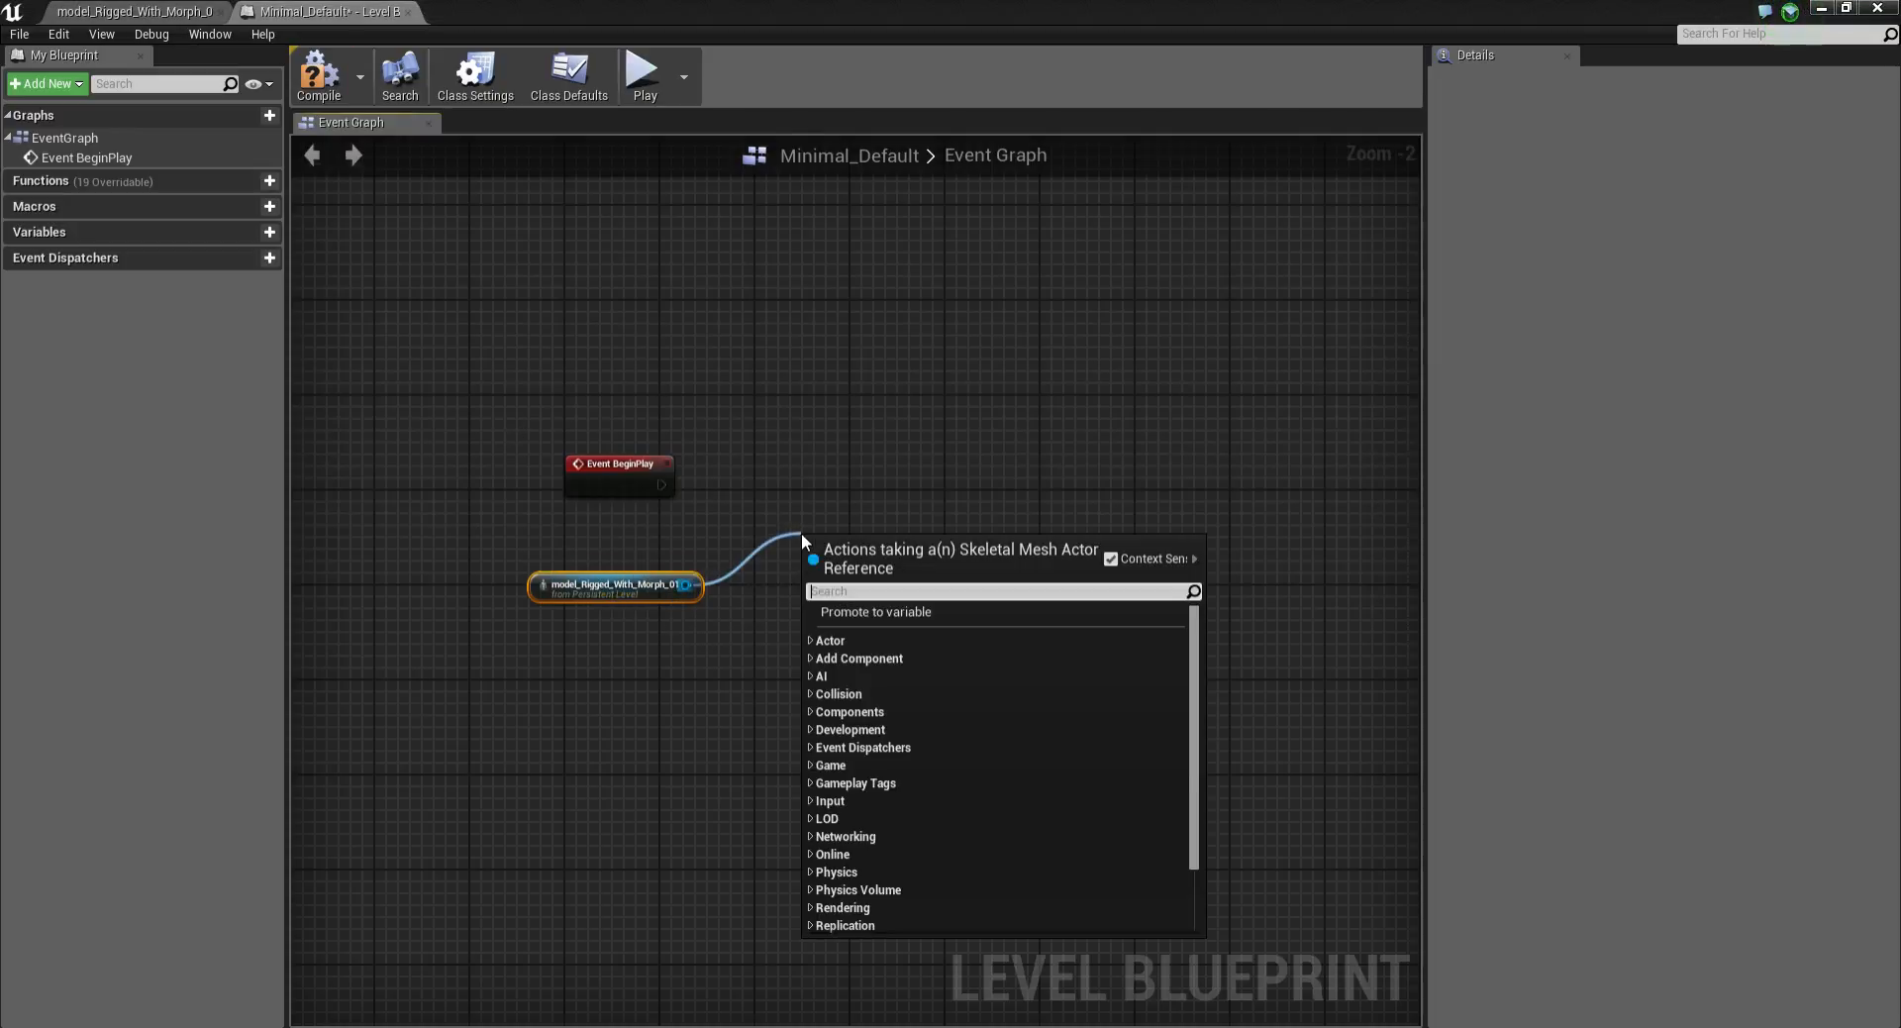
{"action": "type", "text": "morph"}
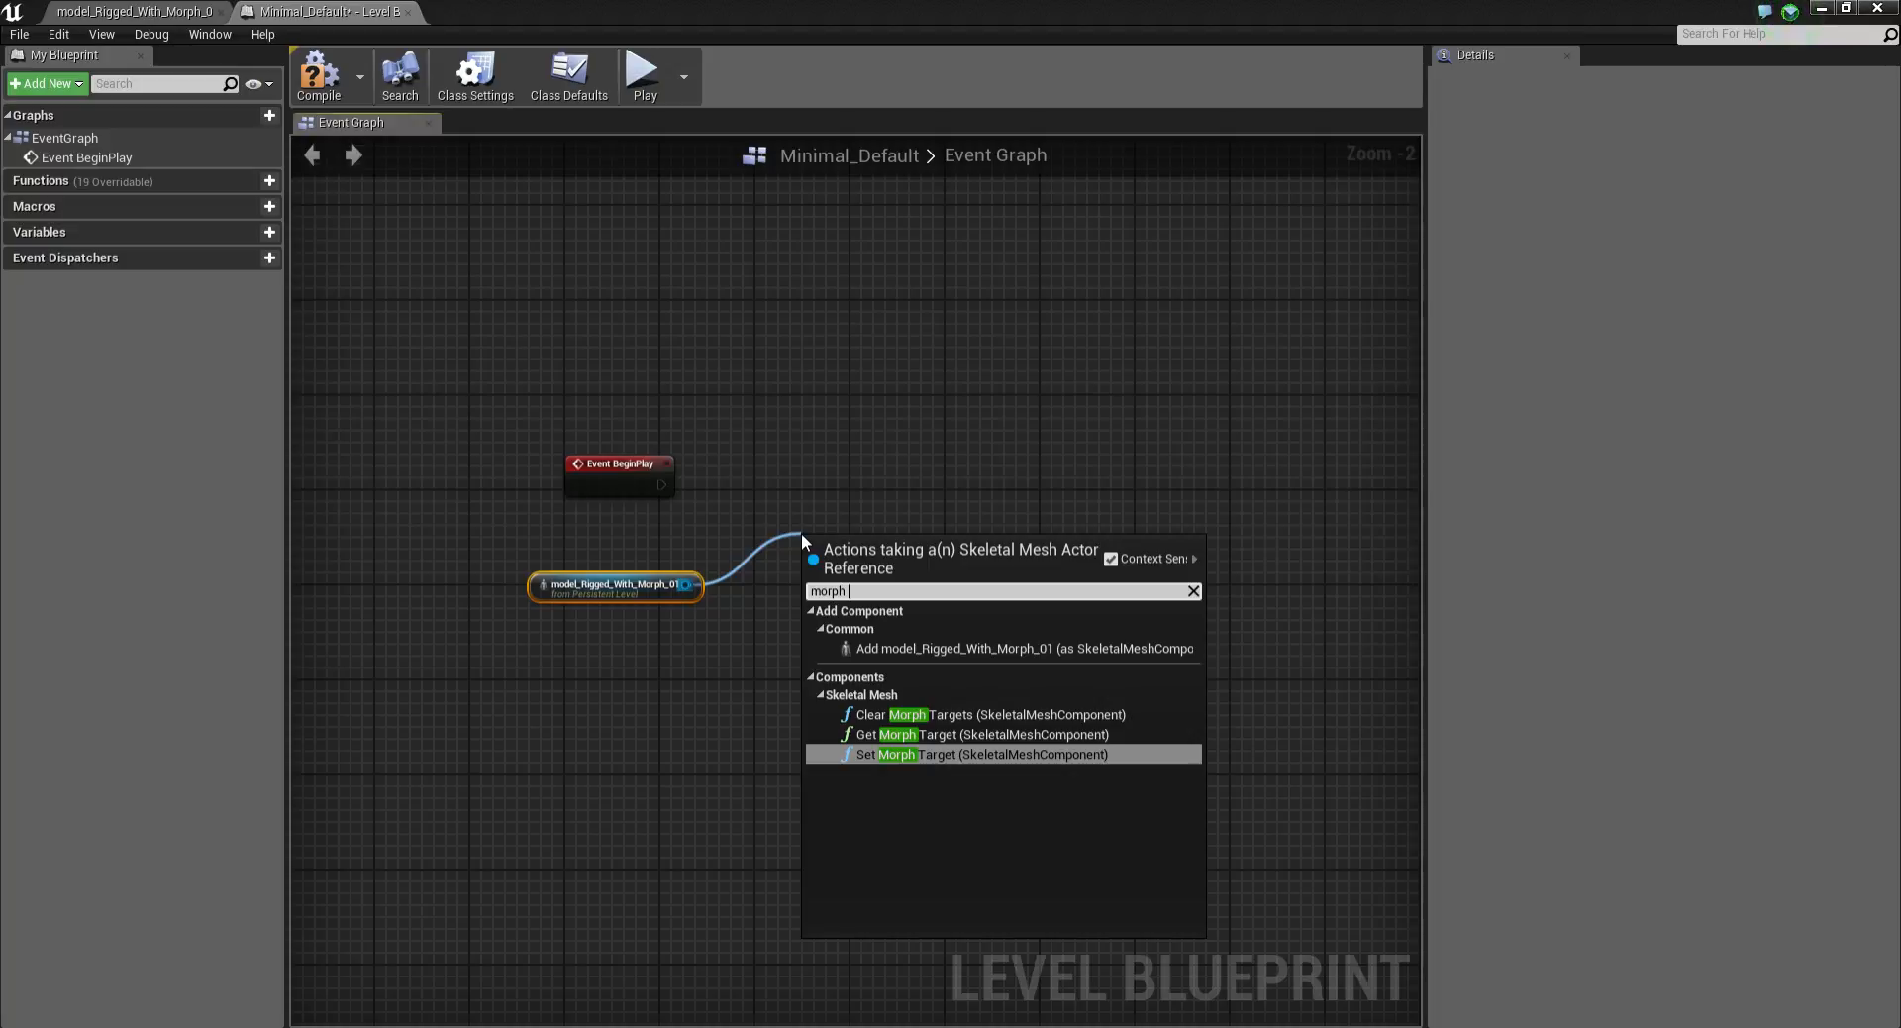
{"action": "left_click", "coordinate": [935, 752]}
{"action": "left_click_drag", "start_coordinate": [876, 549], "coordinate": [910, 603]}
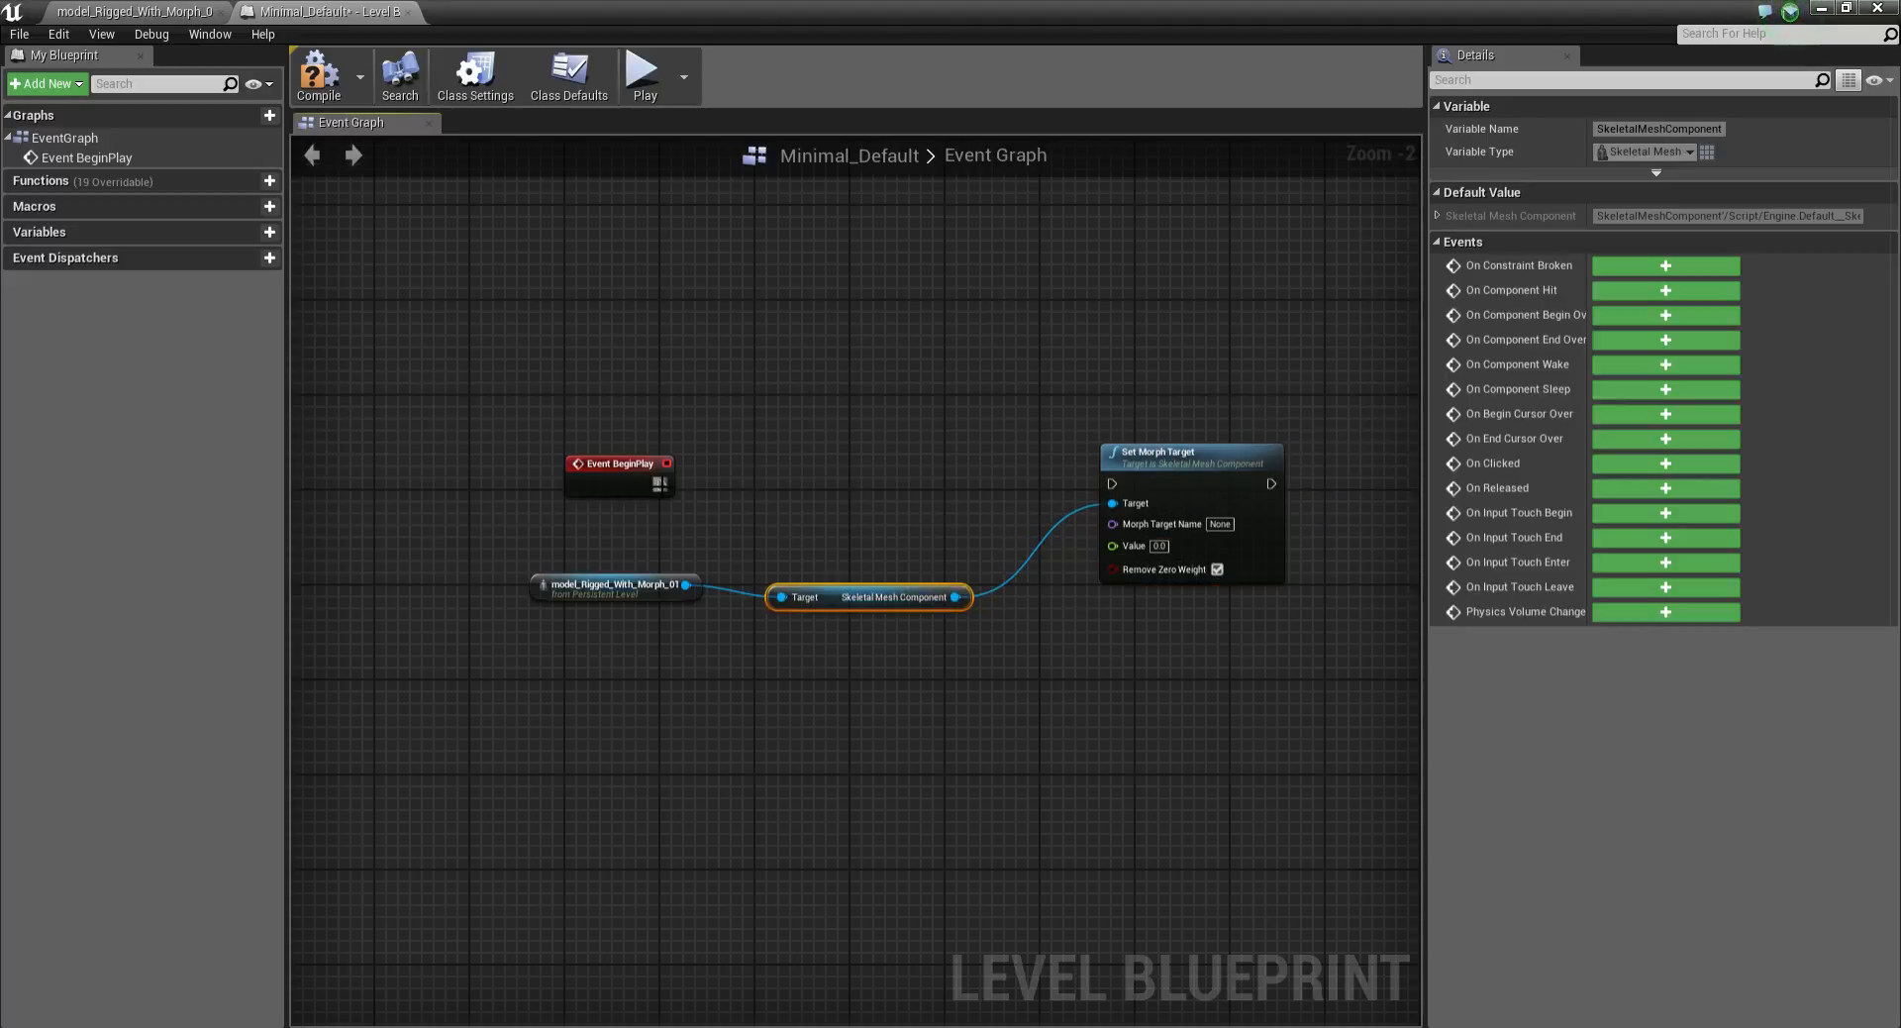
{"action": "left_click_drag", "start_coordinate": [661, 484], "coordinate": [1111, 484]}
Check the morph target's name in the skeletal mesh editor and set the Set Morph Target node's Morph Target Name to HeadExpand
{"action": "scroll", "coordinate": [990, 352], "scroll_direction": "up", "scroll_amount": 2}
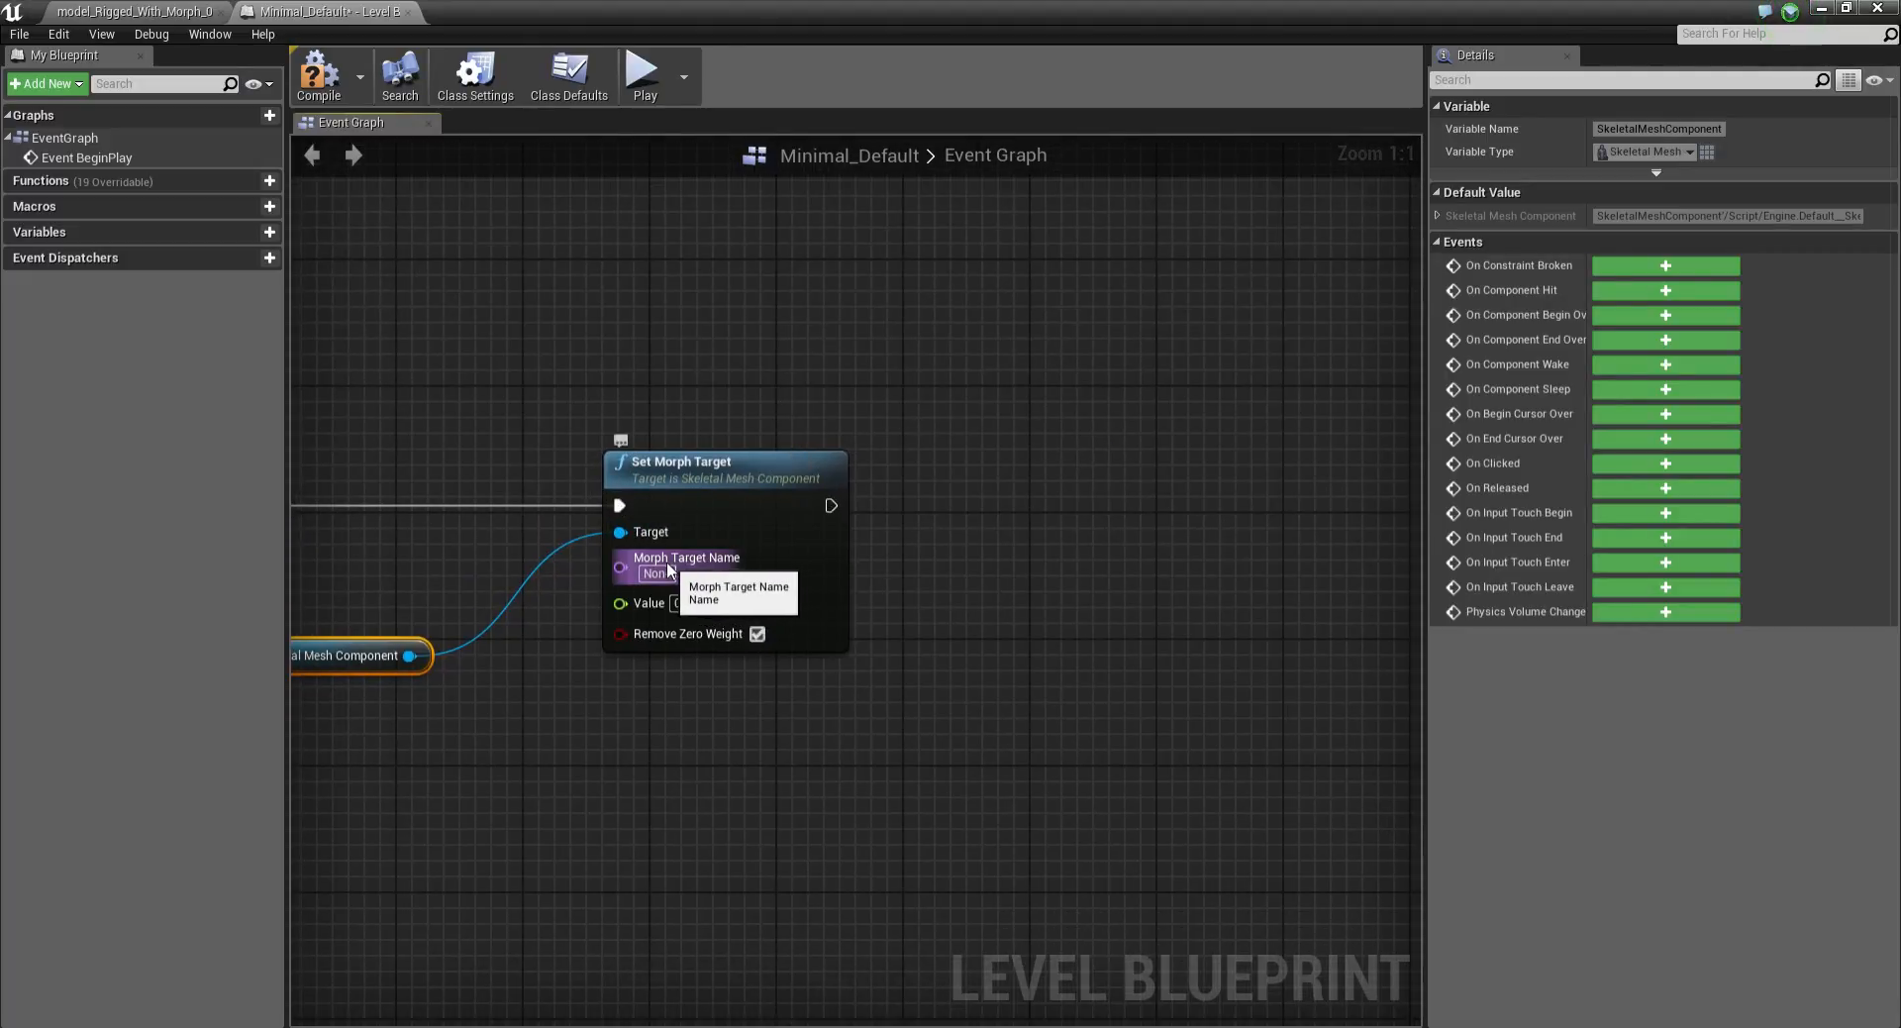
{"action": "left_click", "coordinate": [132, 11]}
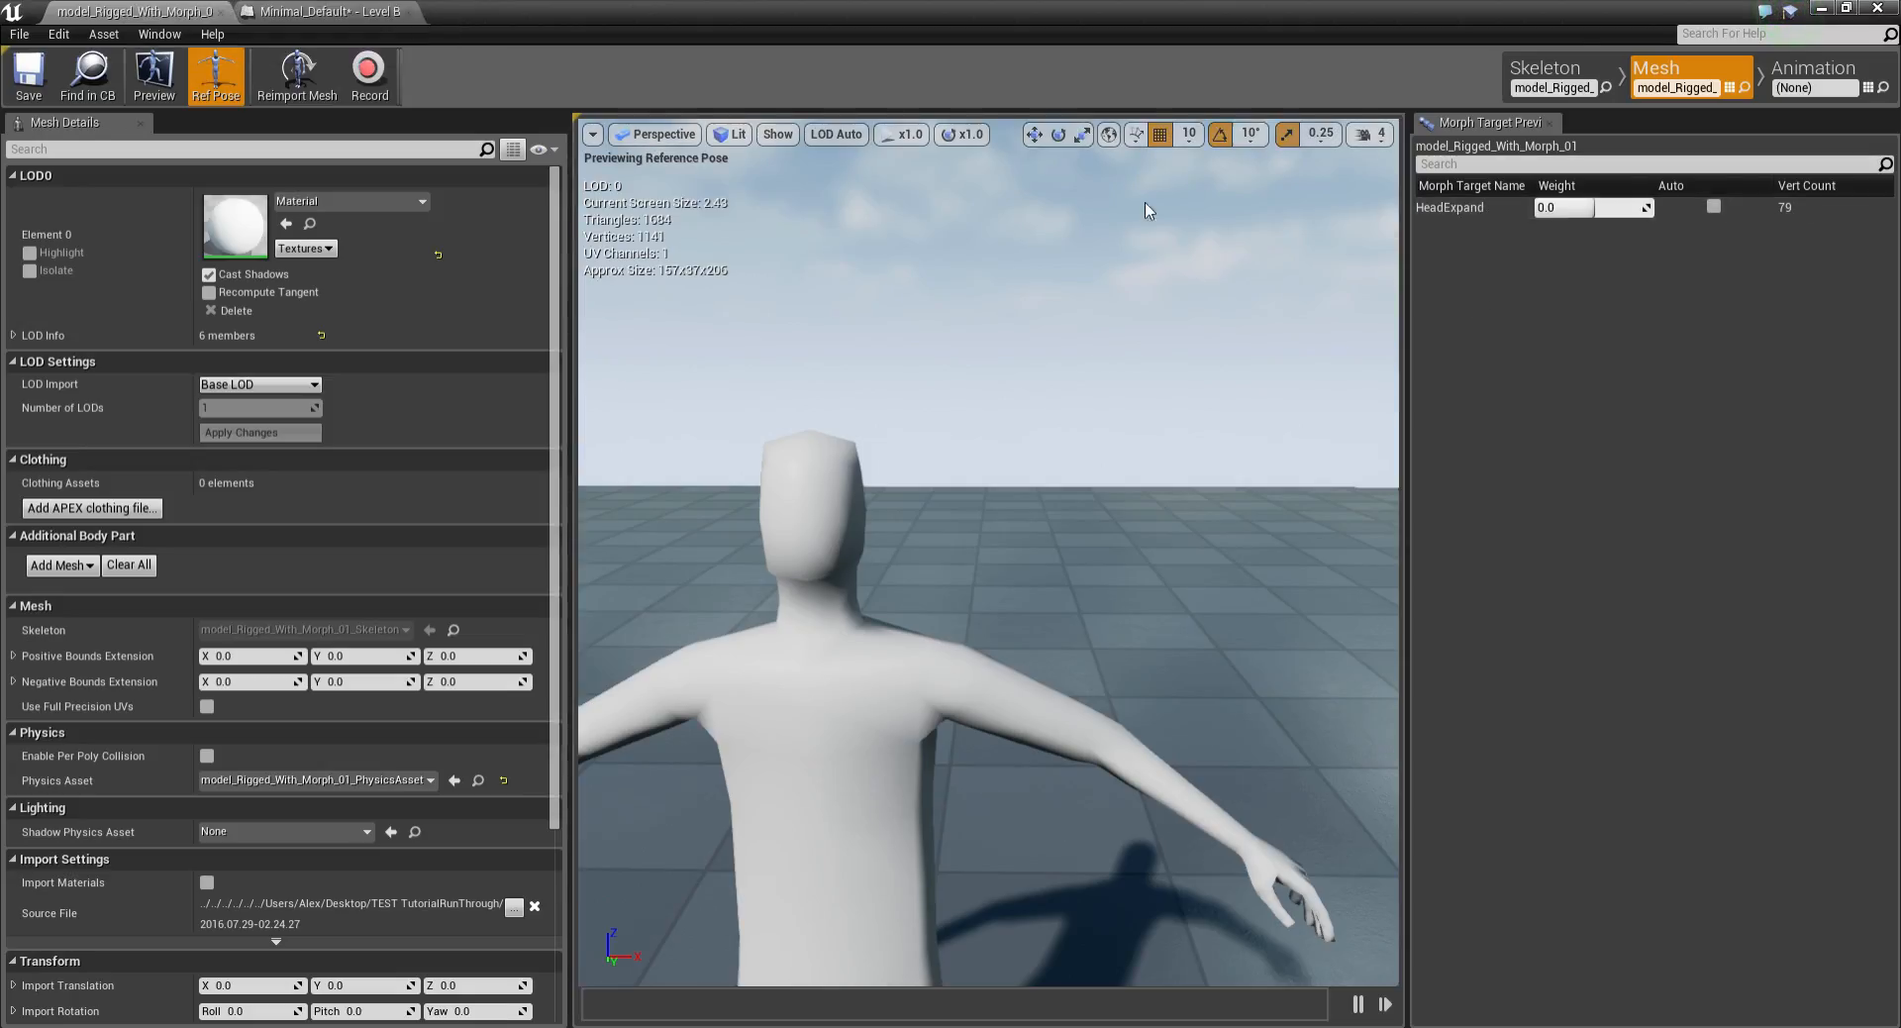
{"action": "left_click", "coordinate": [327, 13]}
{"action": "left_click", "coordinate": [657, 572]}
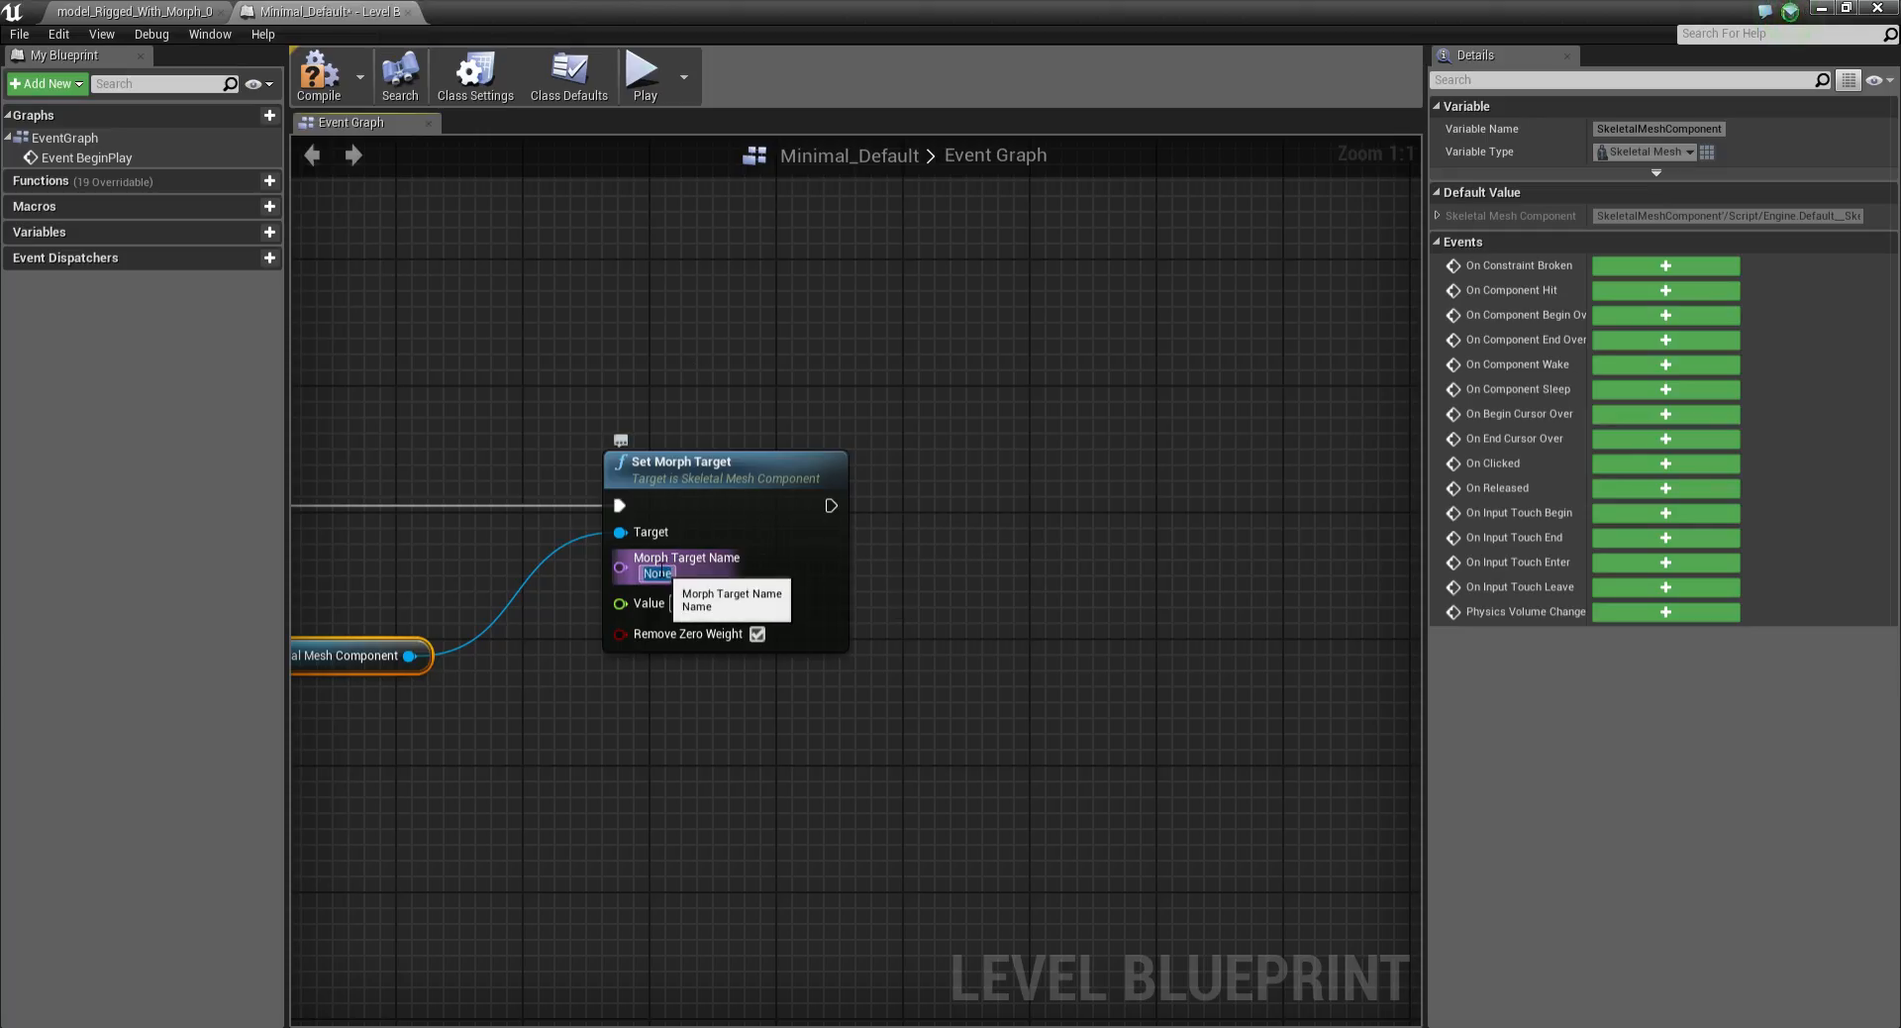
{"action": "type", "text": "HeadF"}
{"action": "left_click", "coordinate": [1015, 583]}
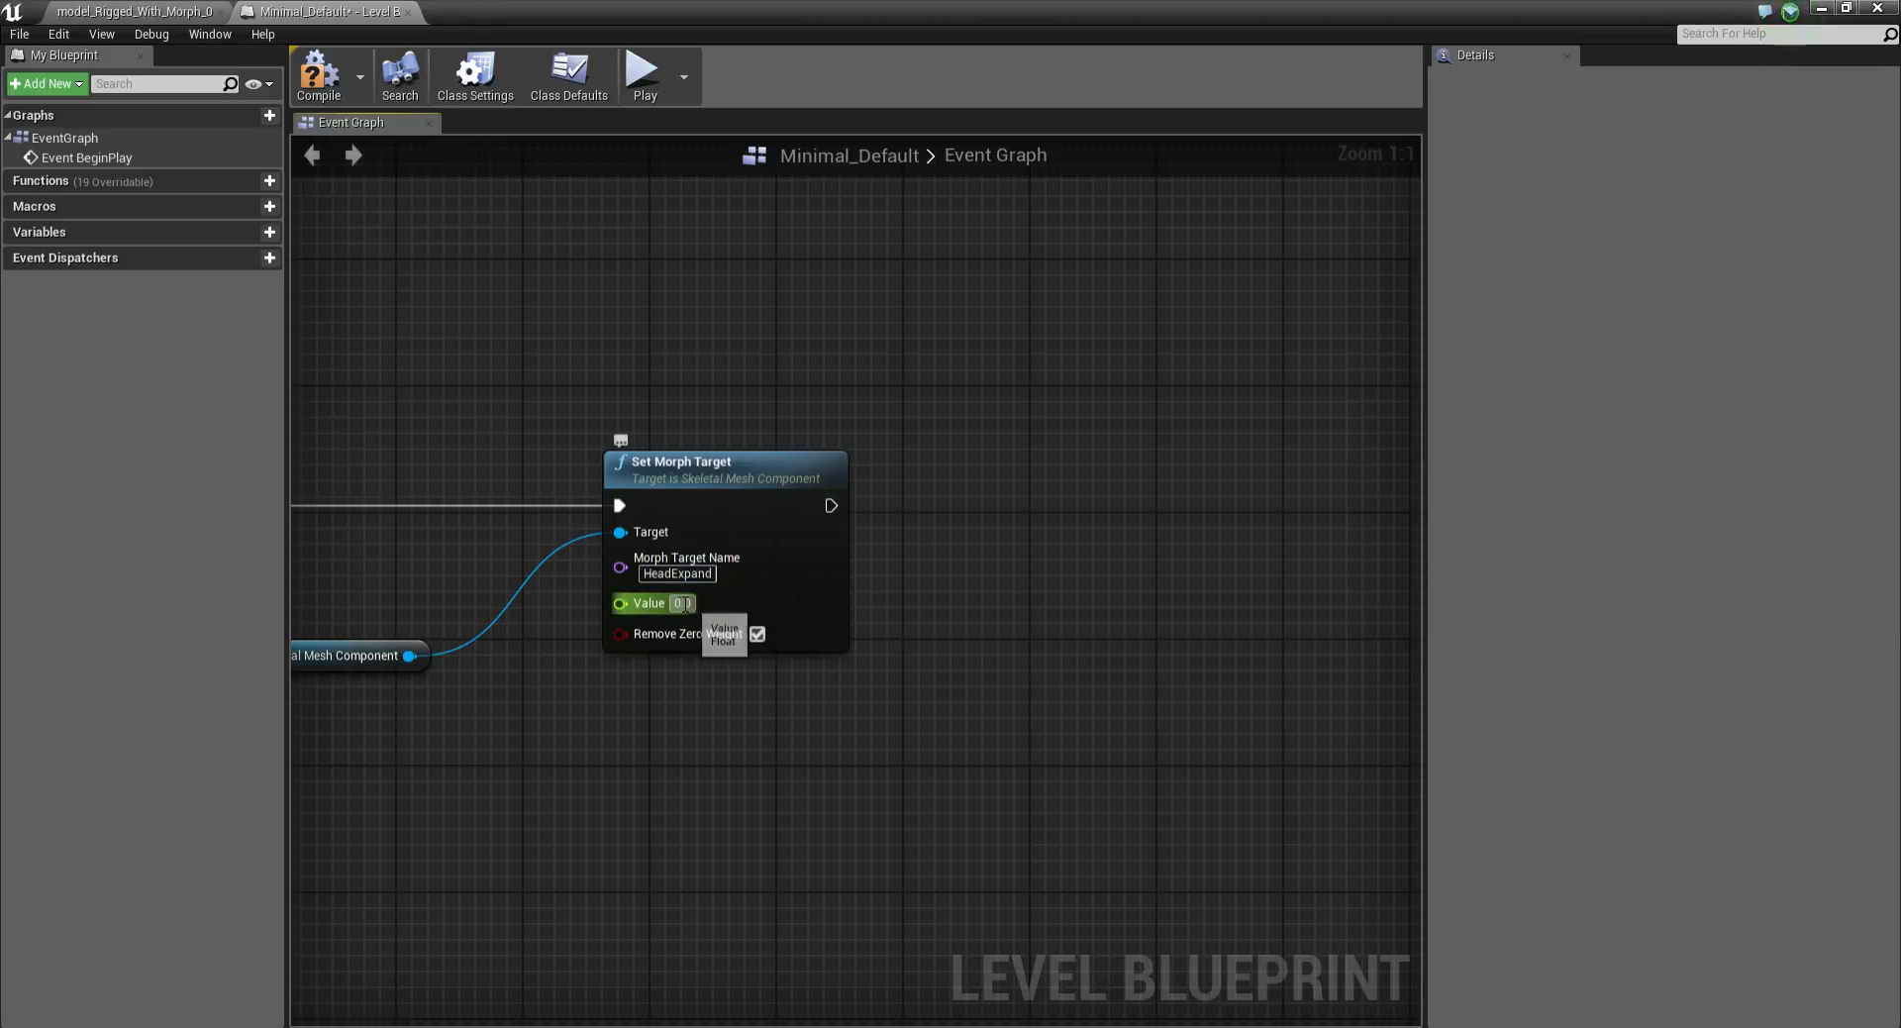
Set the Set Morph Target node's Value to 1.0, then compile the Level Blueprint and save
{"action": "right_click_drag", "start_coordinate": [931, 544], "coordinate": [1116, 526]}
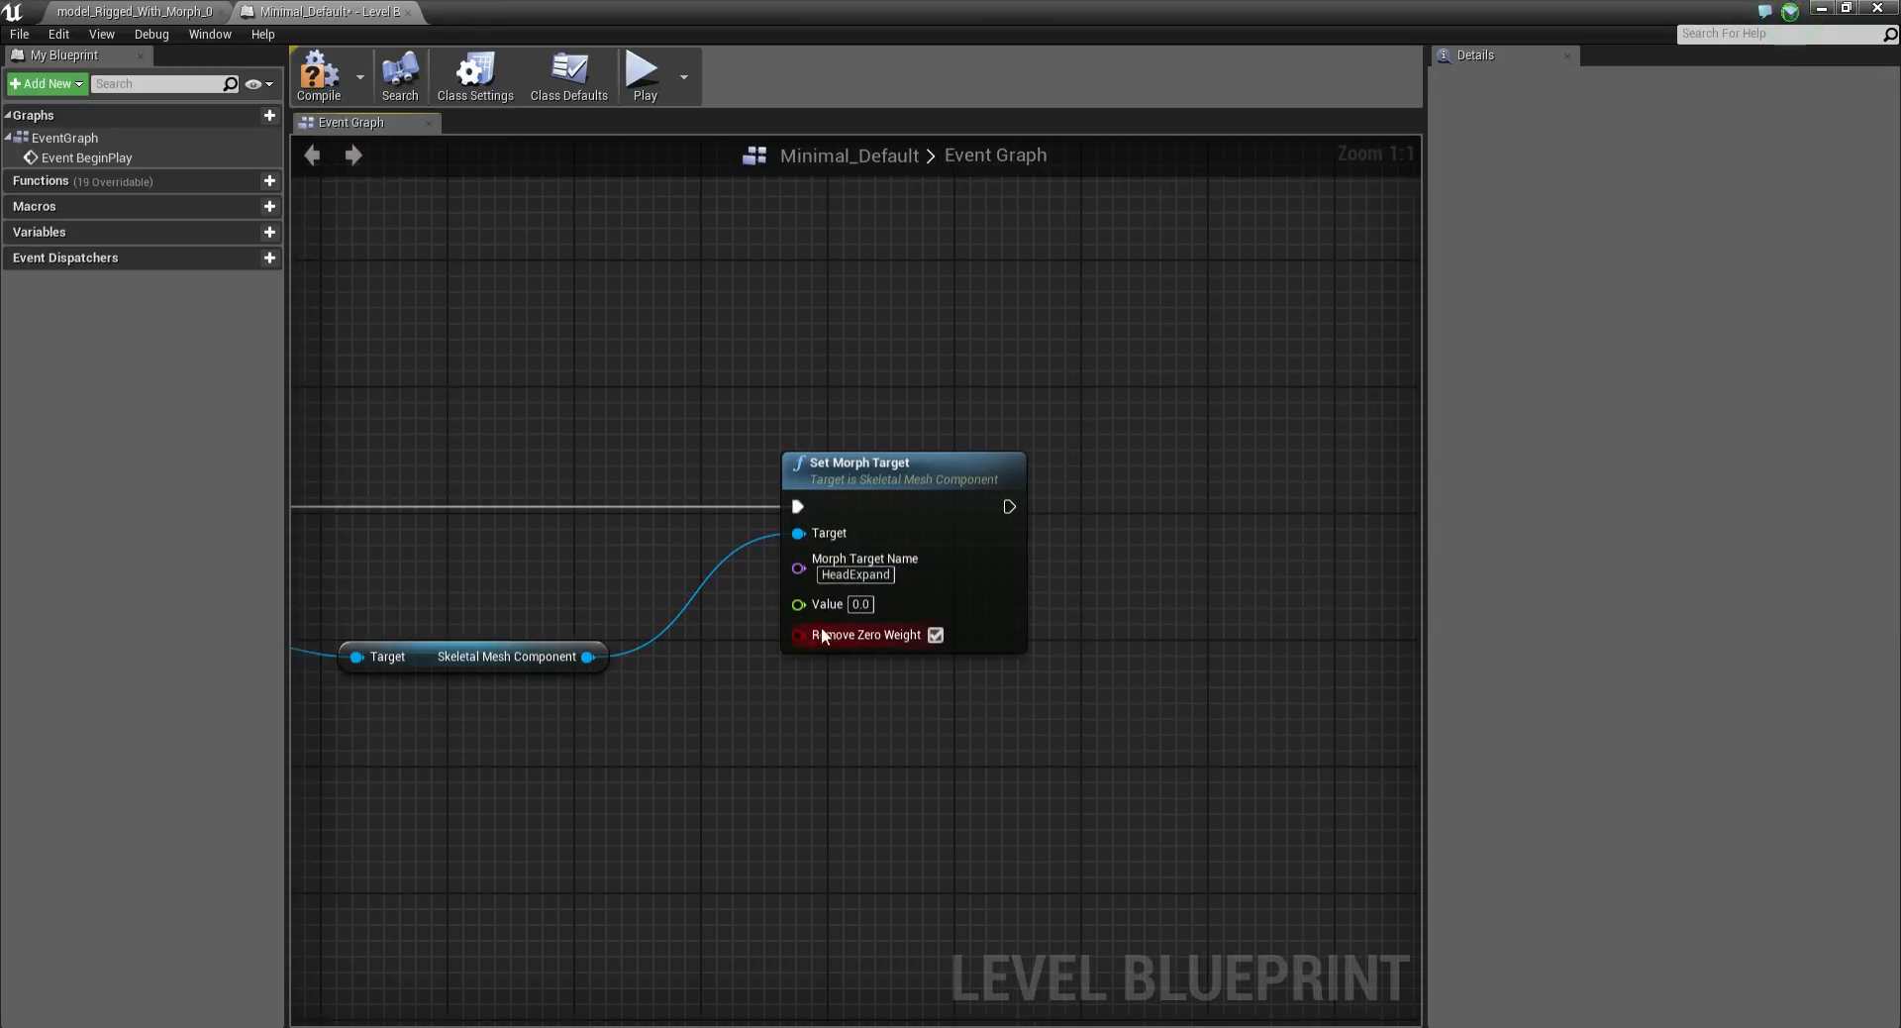
{"action": "right_click_drag", "start_coordinate": [772, 564], "coordinate": [1127, 576]}
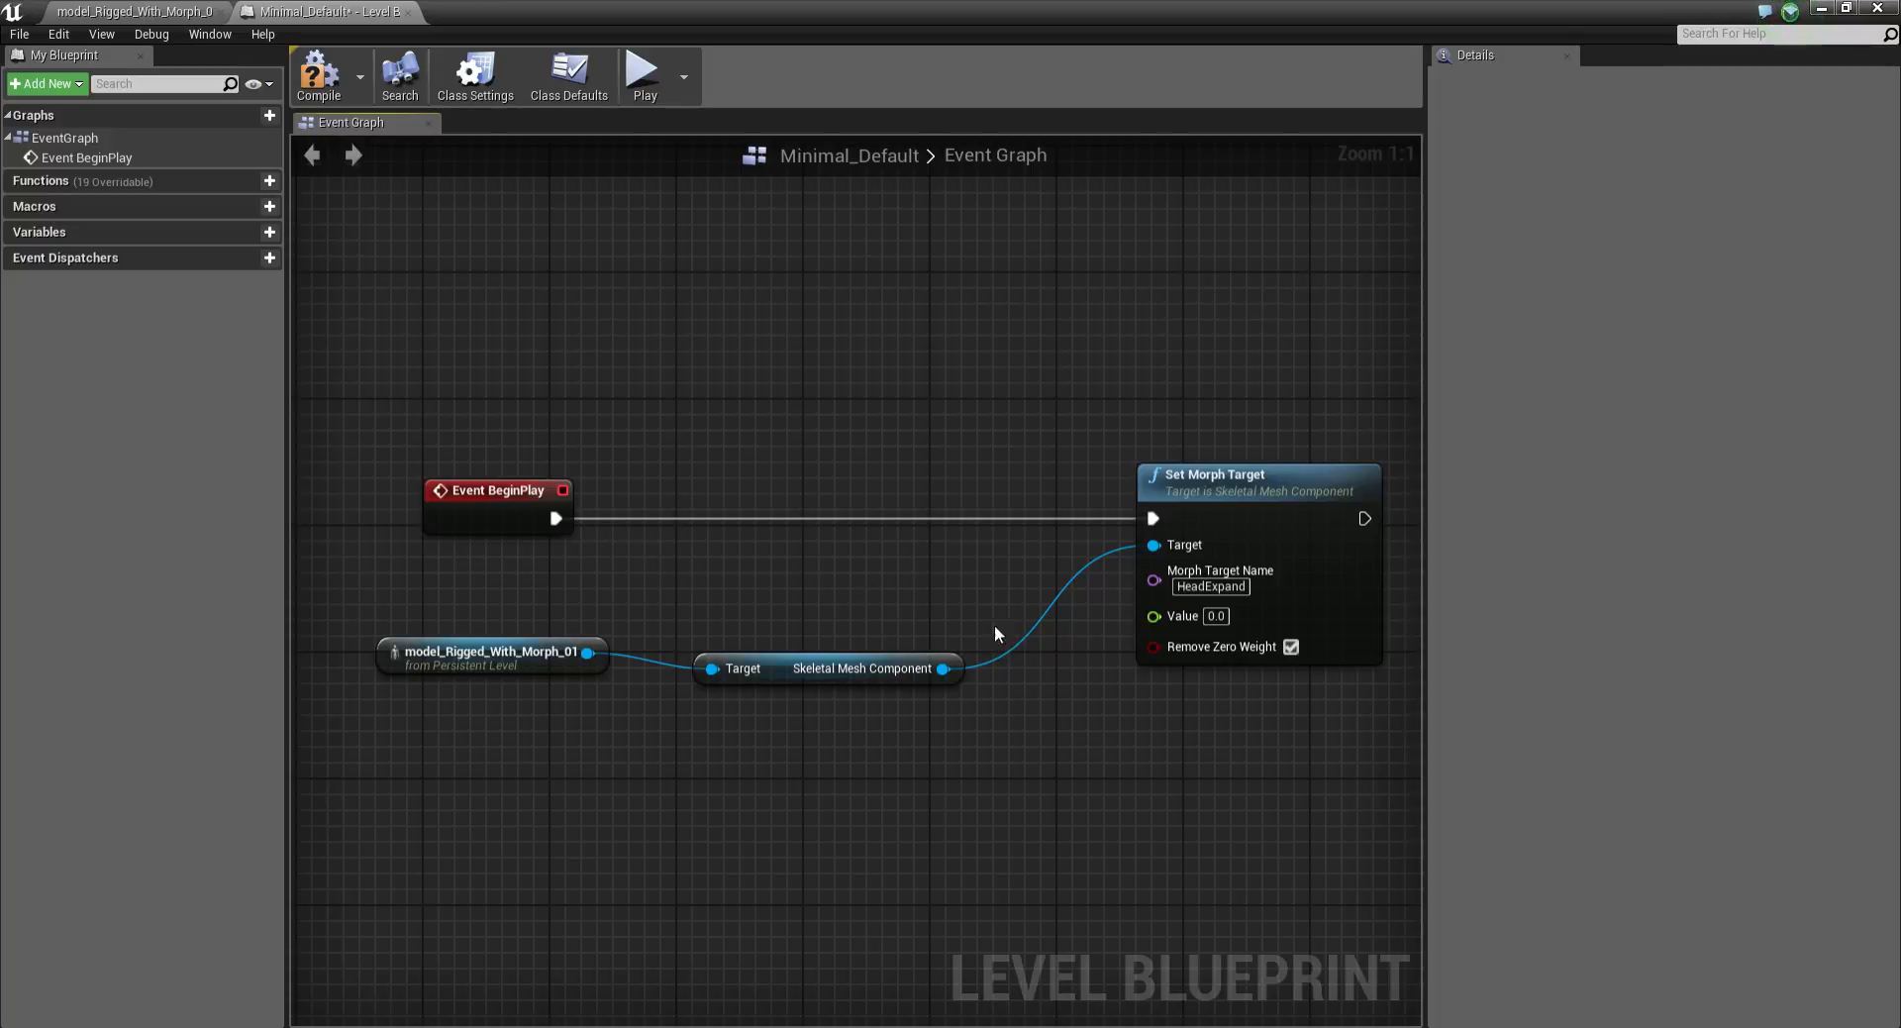
{"action": "right_click_drag", "start_coordinate": [1210, 623], "coordinate": [886, 550]}
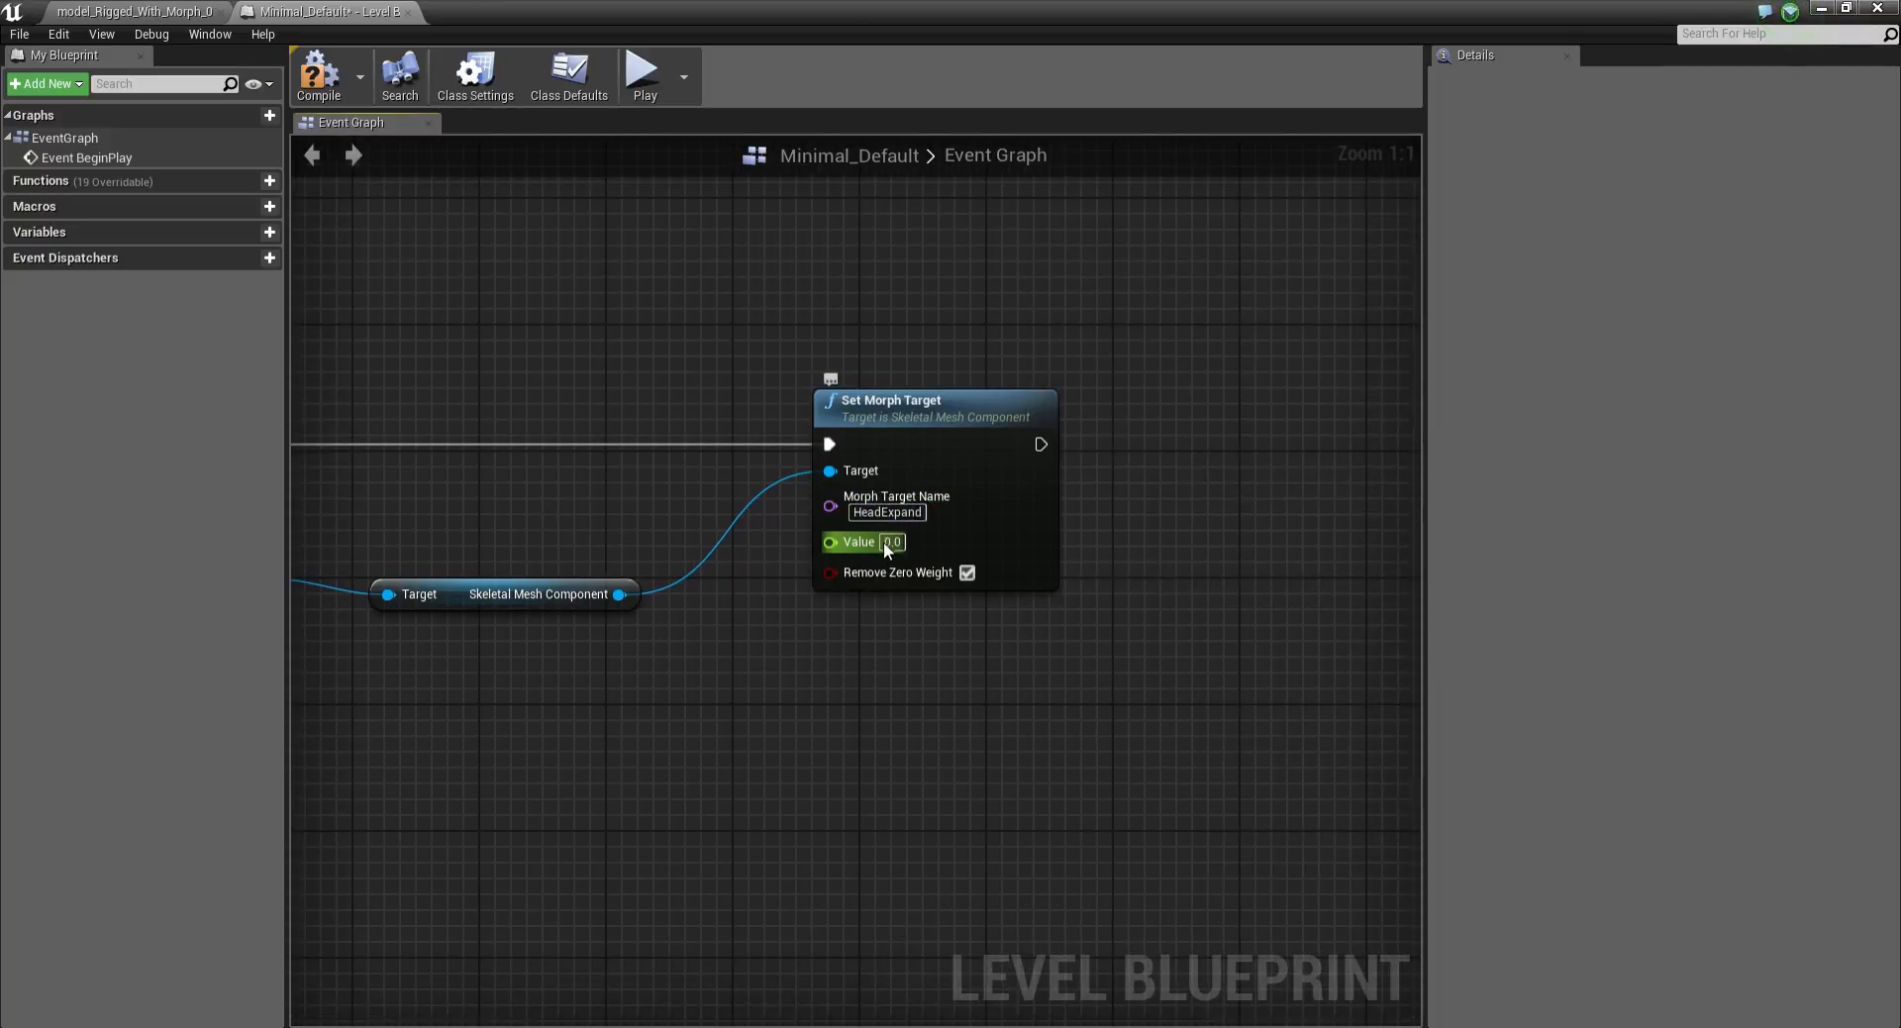
{"action": "left_click", "coordinate": [891, 543]}
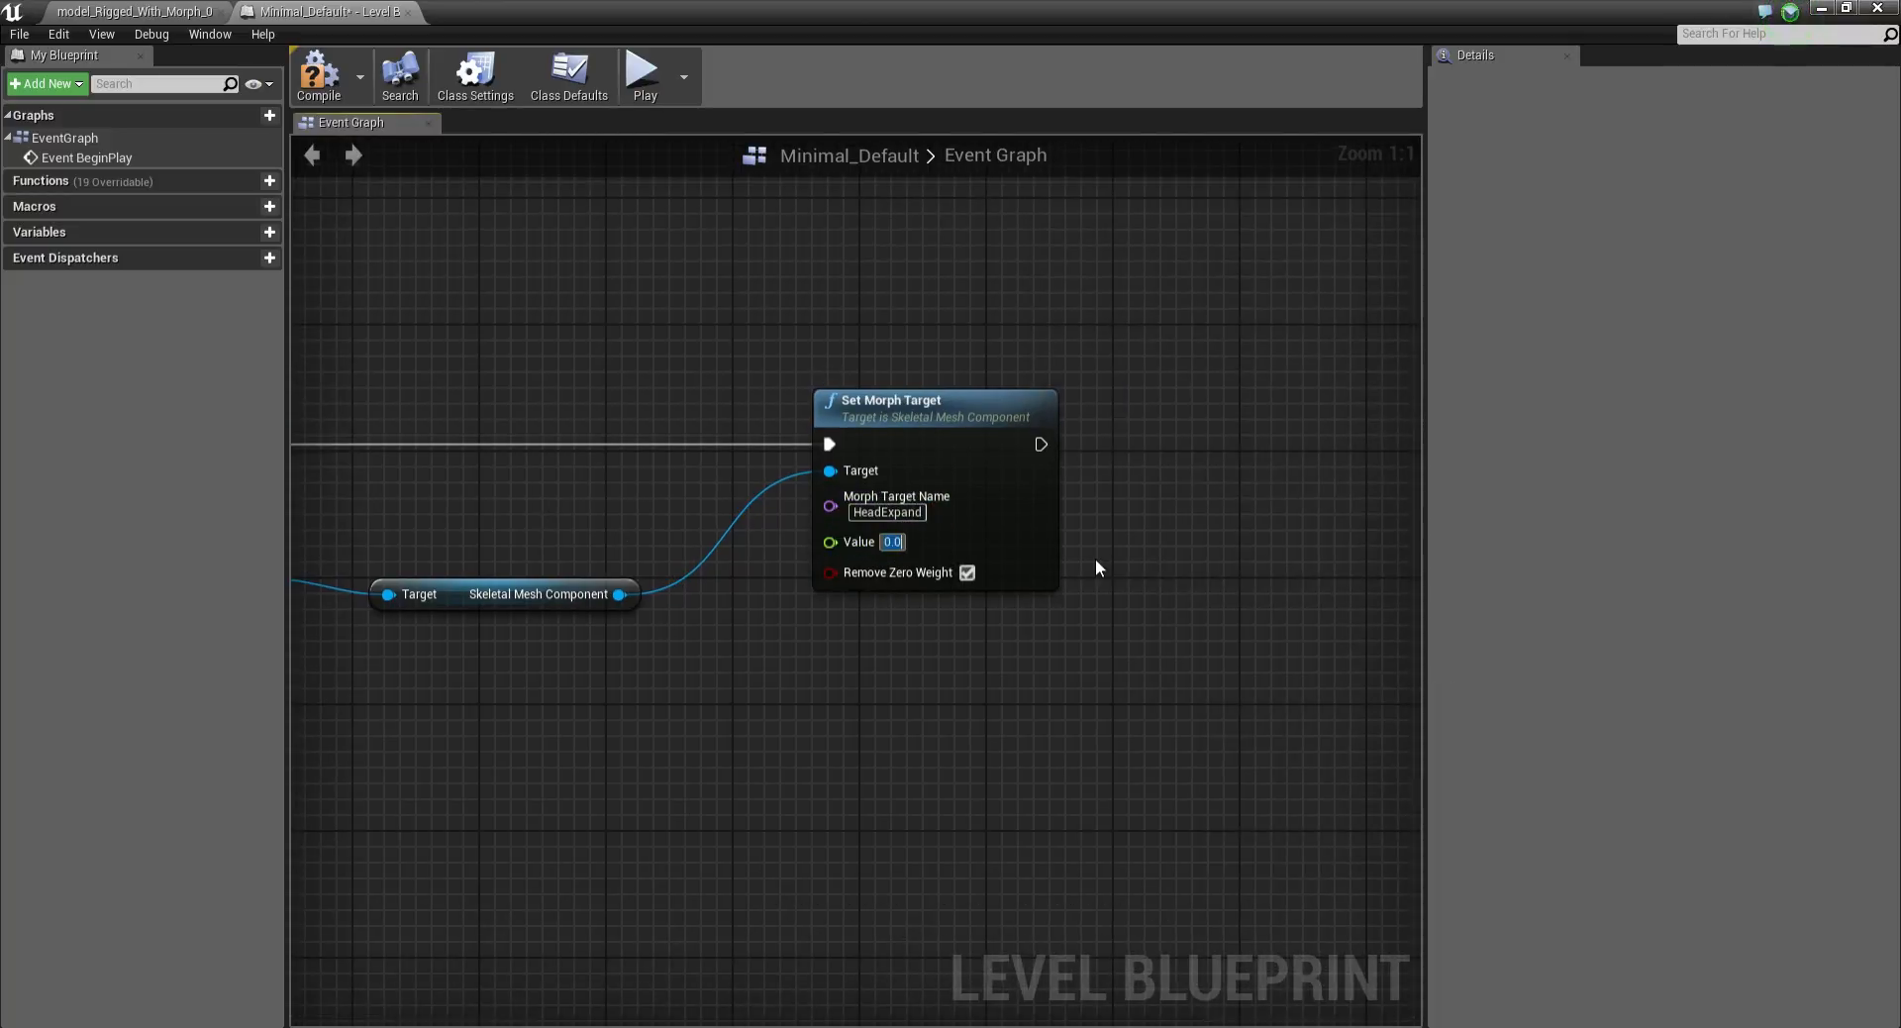
{"action": "type", "text": "1.0"}
{"action": "key", "text": "Return"}
{"action": "left_click", "coordinate": [319, 74]}
{"action": "key", "text": "ctrl+s"}
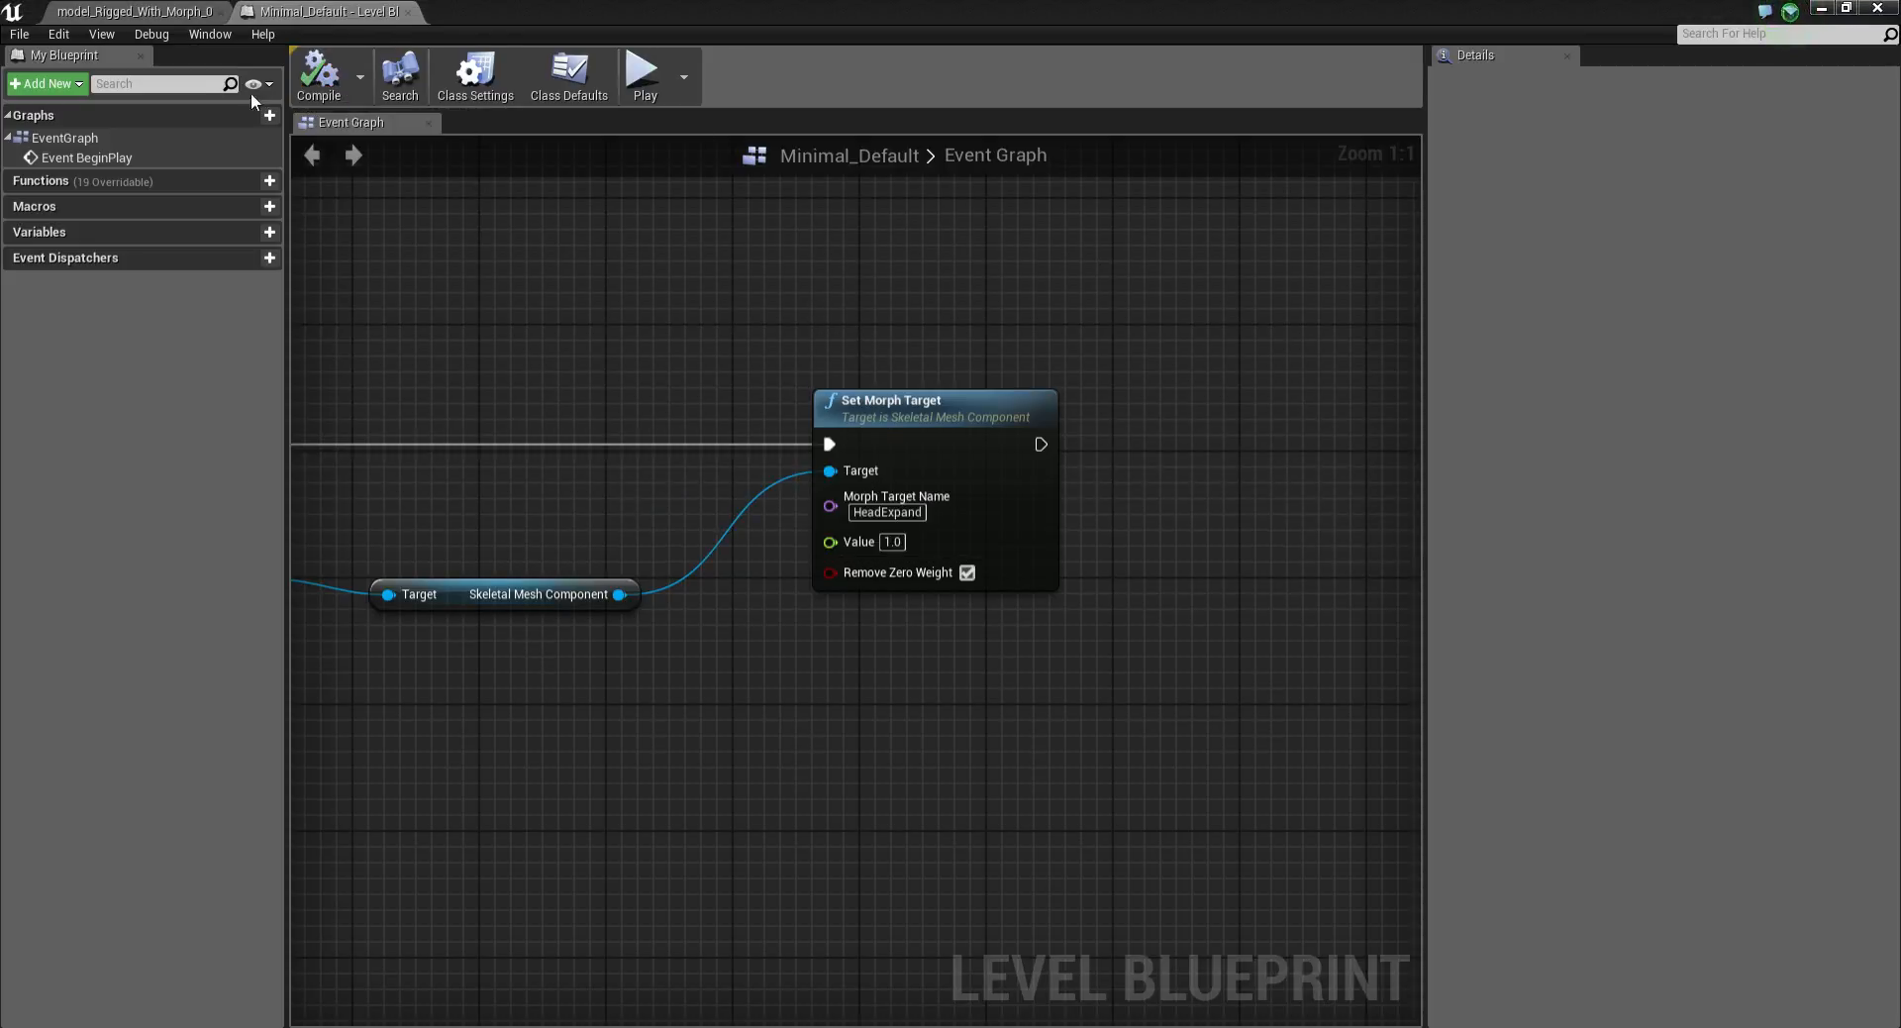
Close the skeletal mesh editor, play the level to examine the HeadExpand morph on the character, and stop playback
{"action": "left_click", "coordinate": [148, 11]}
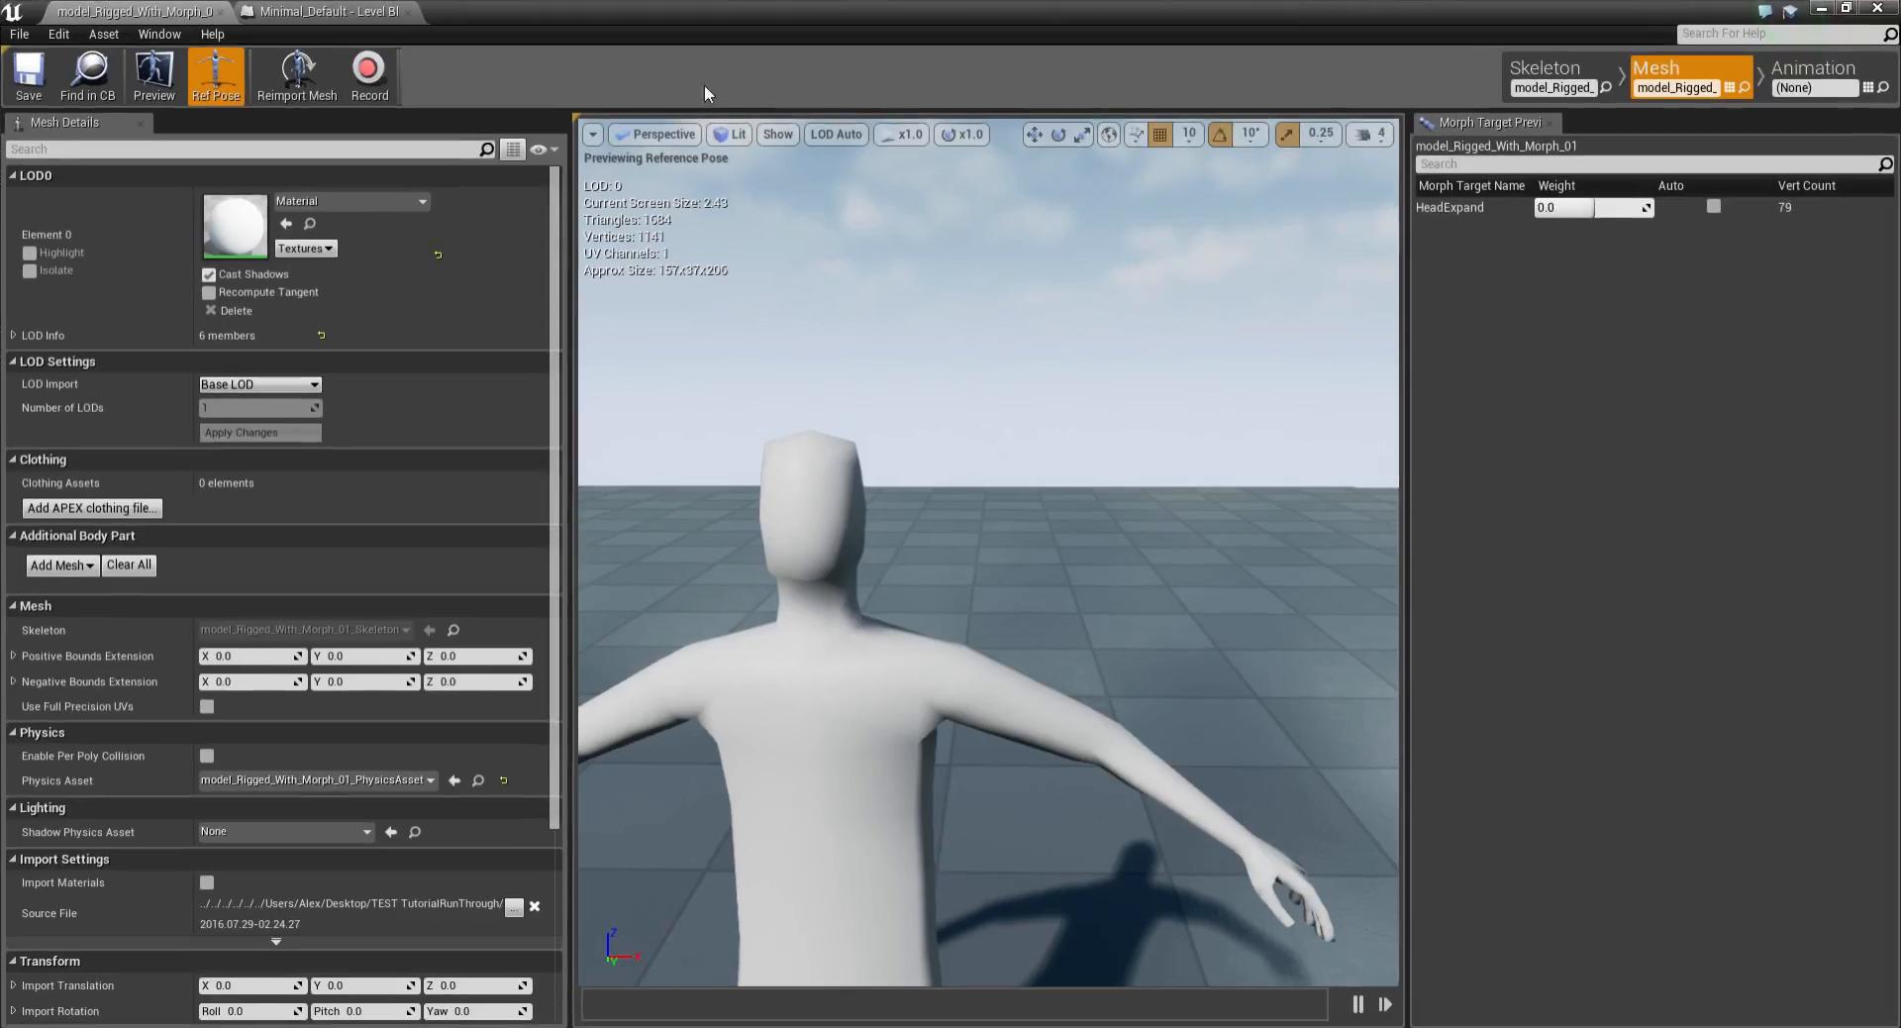
{"action": "left_click", "coordinate": [220, 11]}
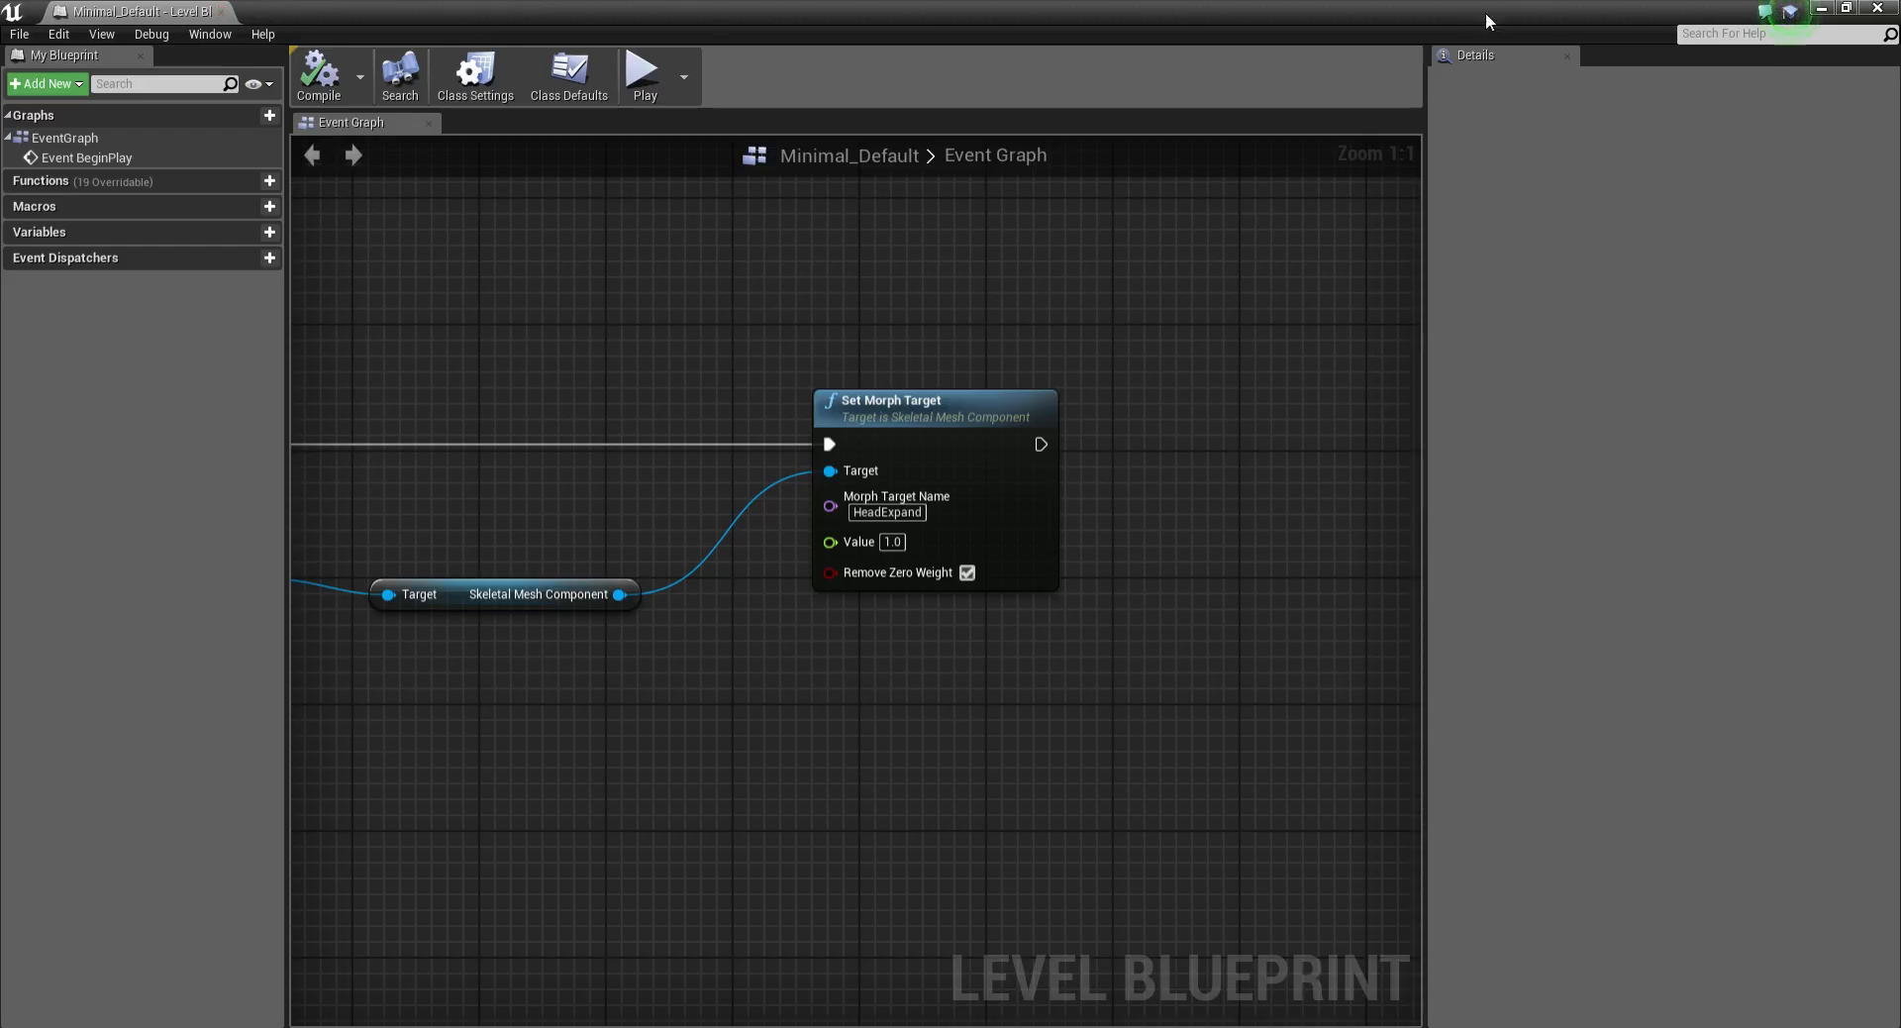
{"action": "left_click", "coordinate": [1820, 9]}
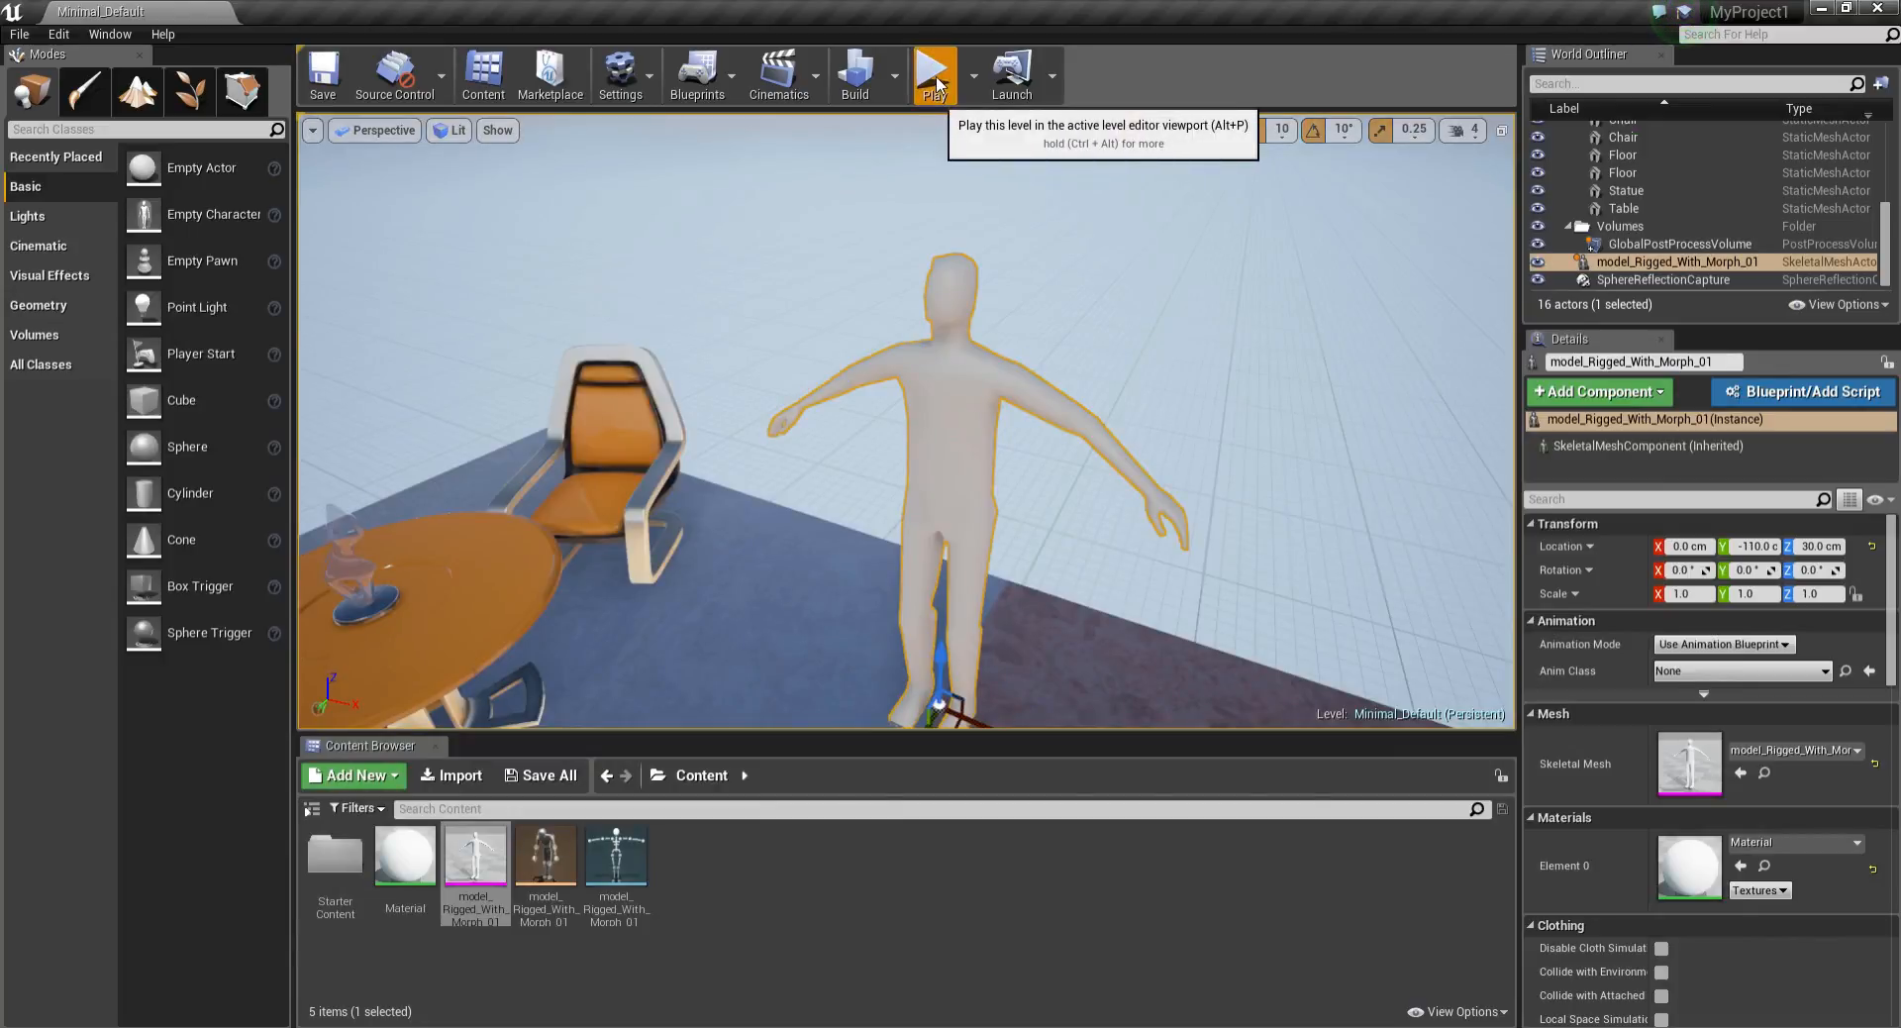
{"action": "left_click", "coordinate": [934, 77]}
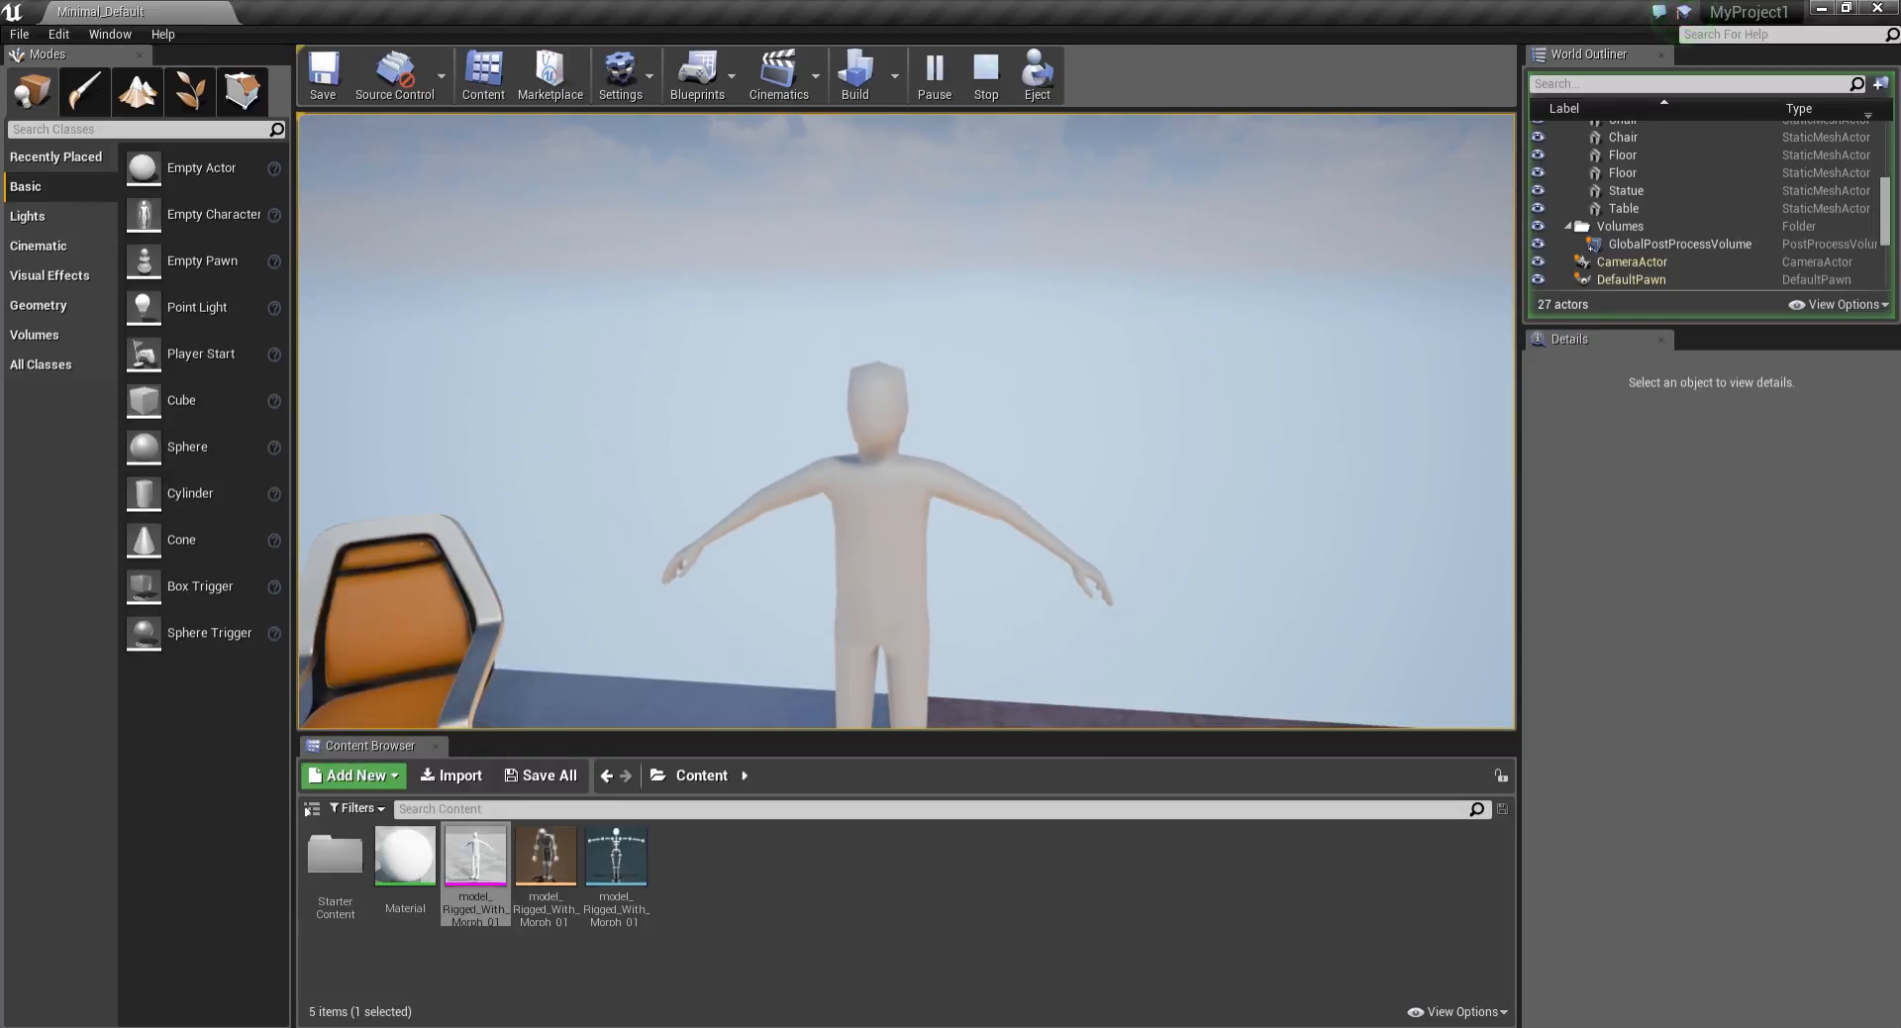
{"action": "key", "text": "Escape"}
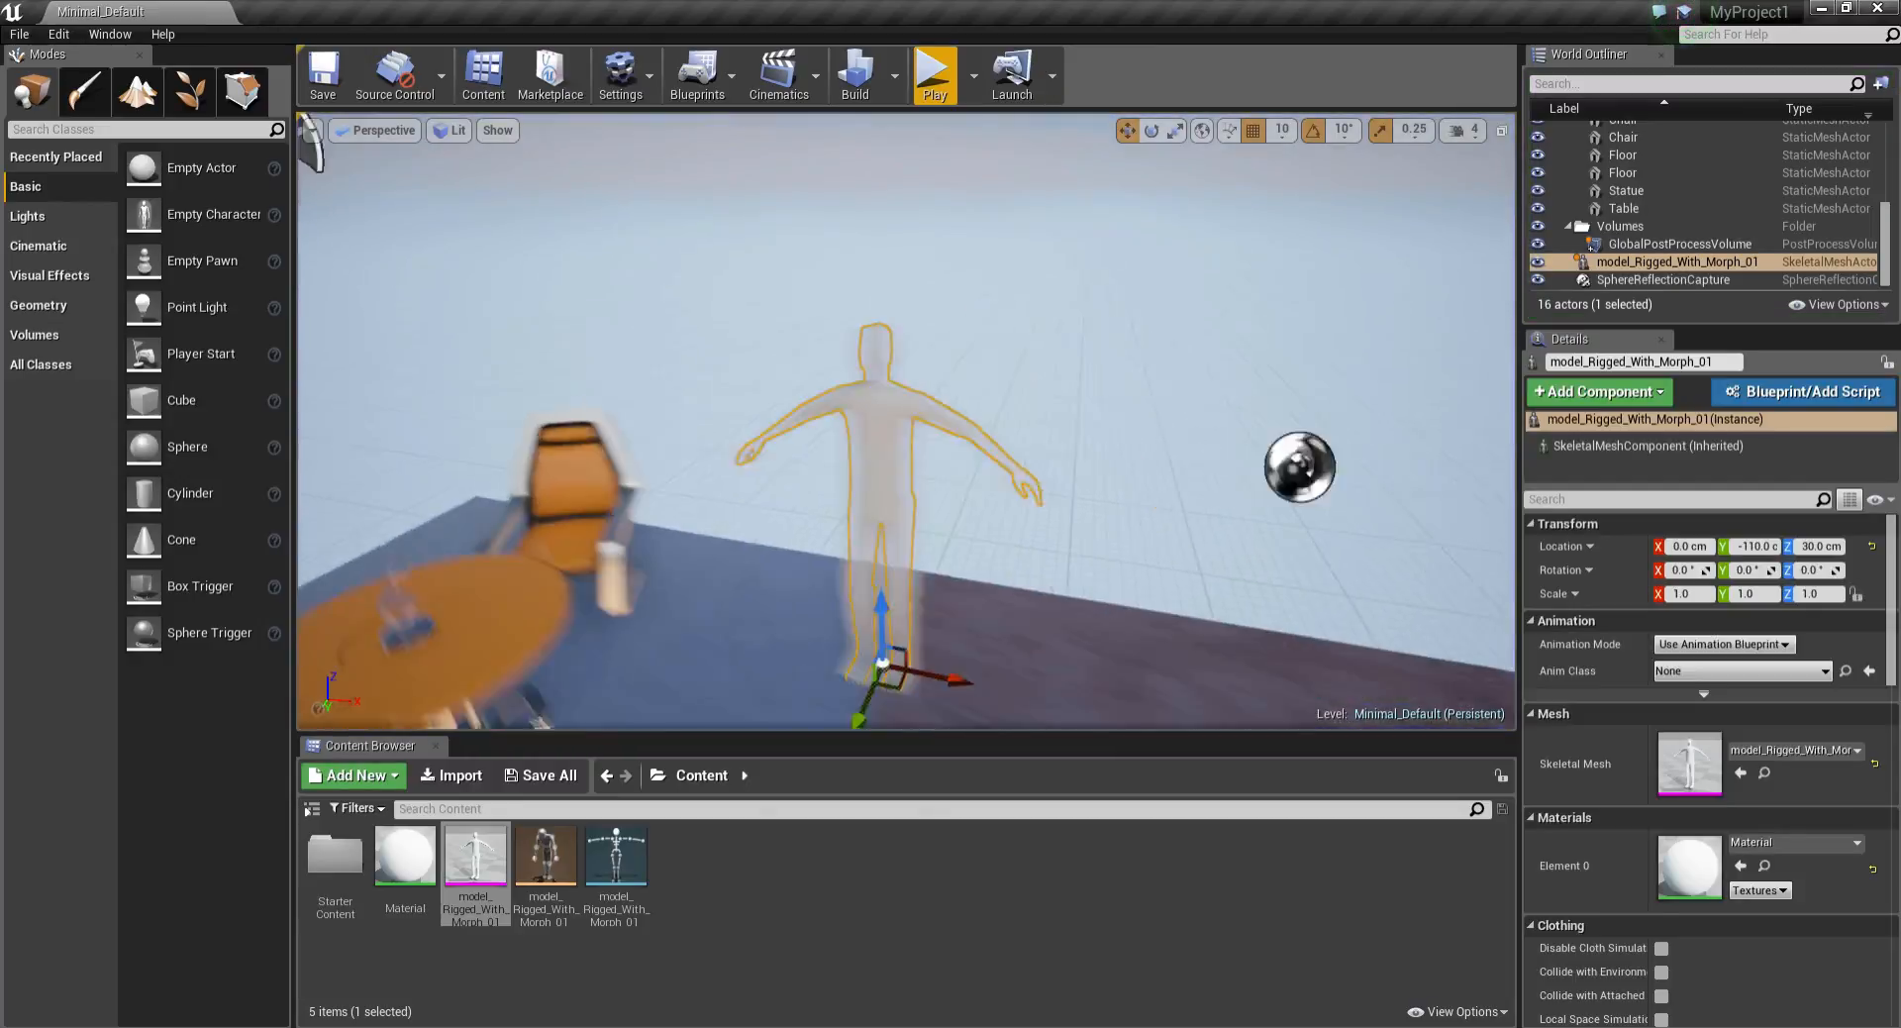
View the placed character in the level and return to the Level Blueprint to review the whole node chain
{"action": "mouse_move", "coordinate": [1036, 352]}
{"action": "right_mouse_down"}
{"action": "mouse_move", "coordinate": [1079, 349]}
{"action": "mouse_move", "coordinate": [1036, 353]}
{"action": "right_mouse_up"}
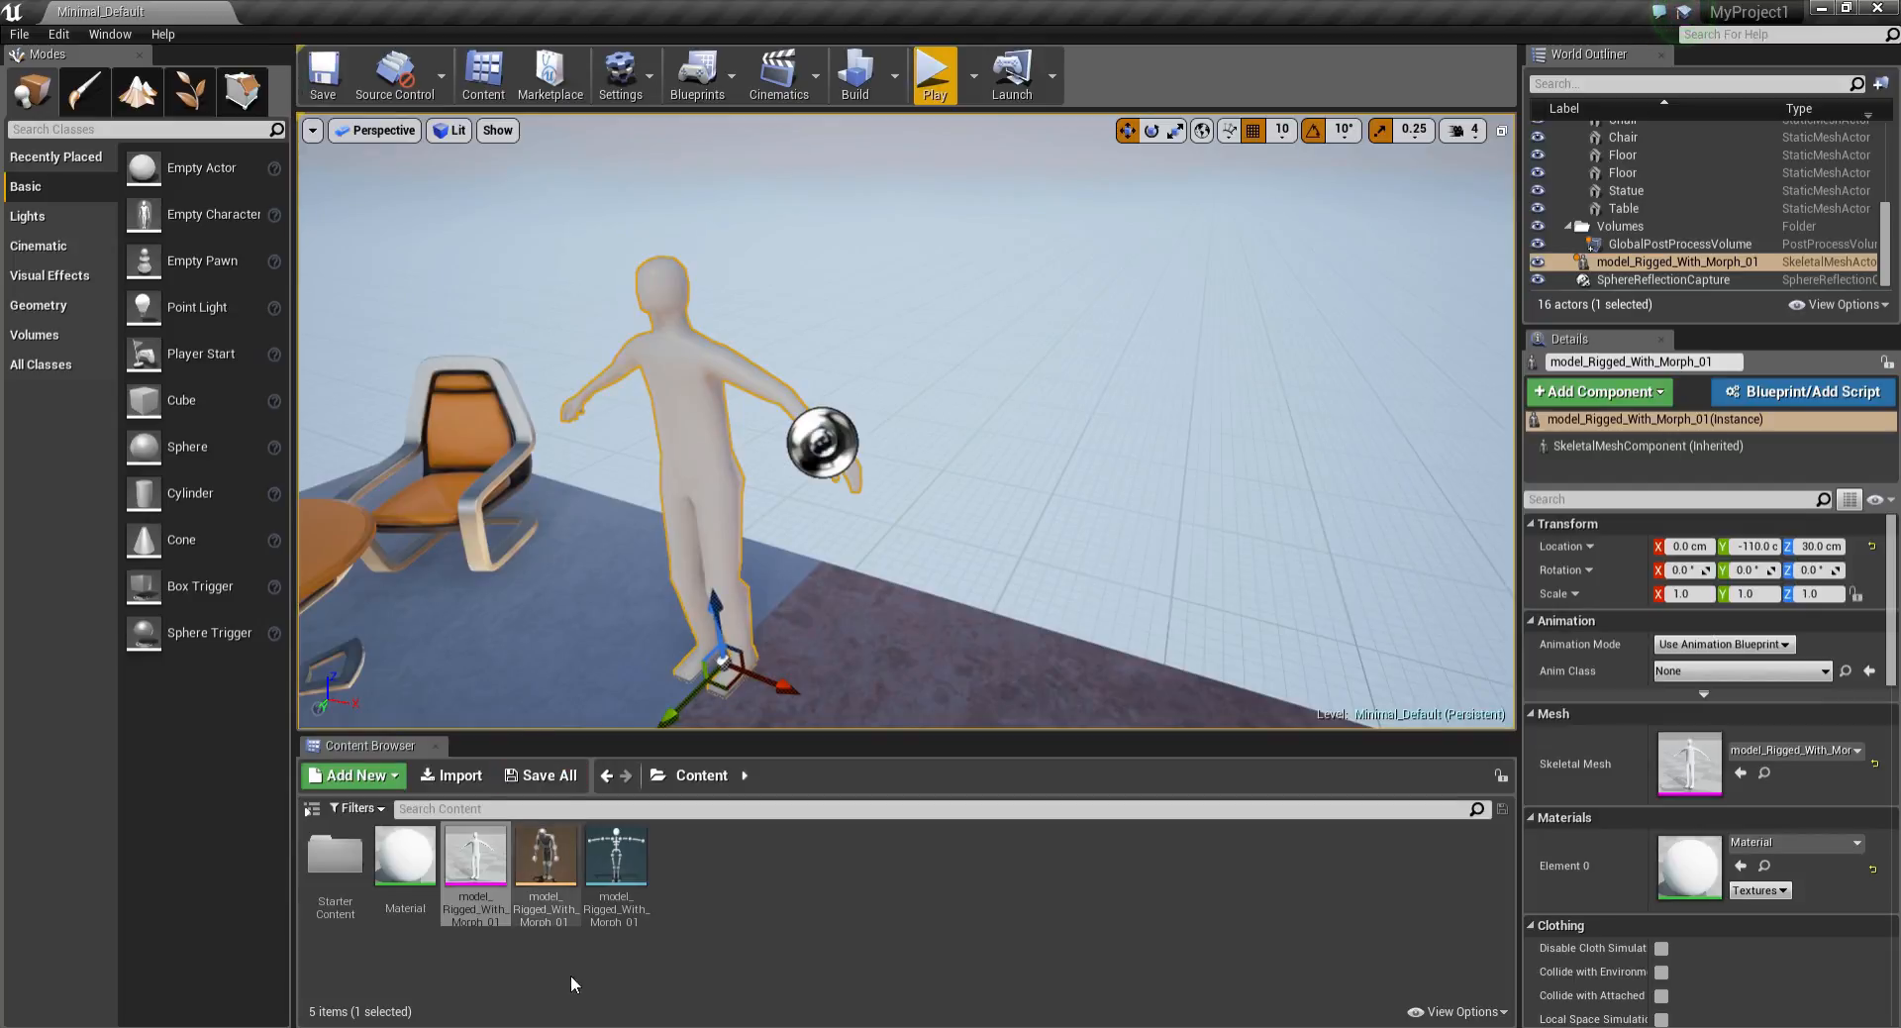
{"action": "left_click", "coordinate": [722, 990]}
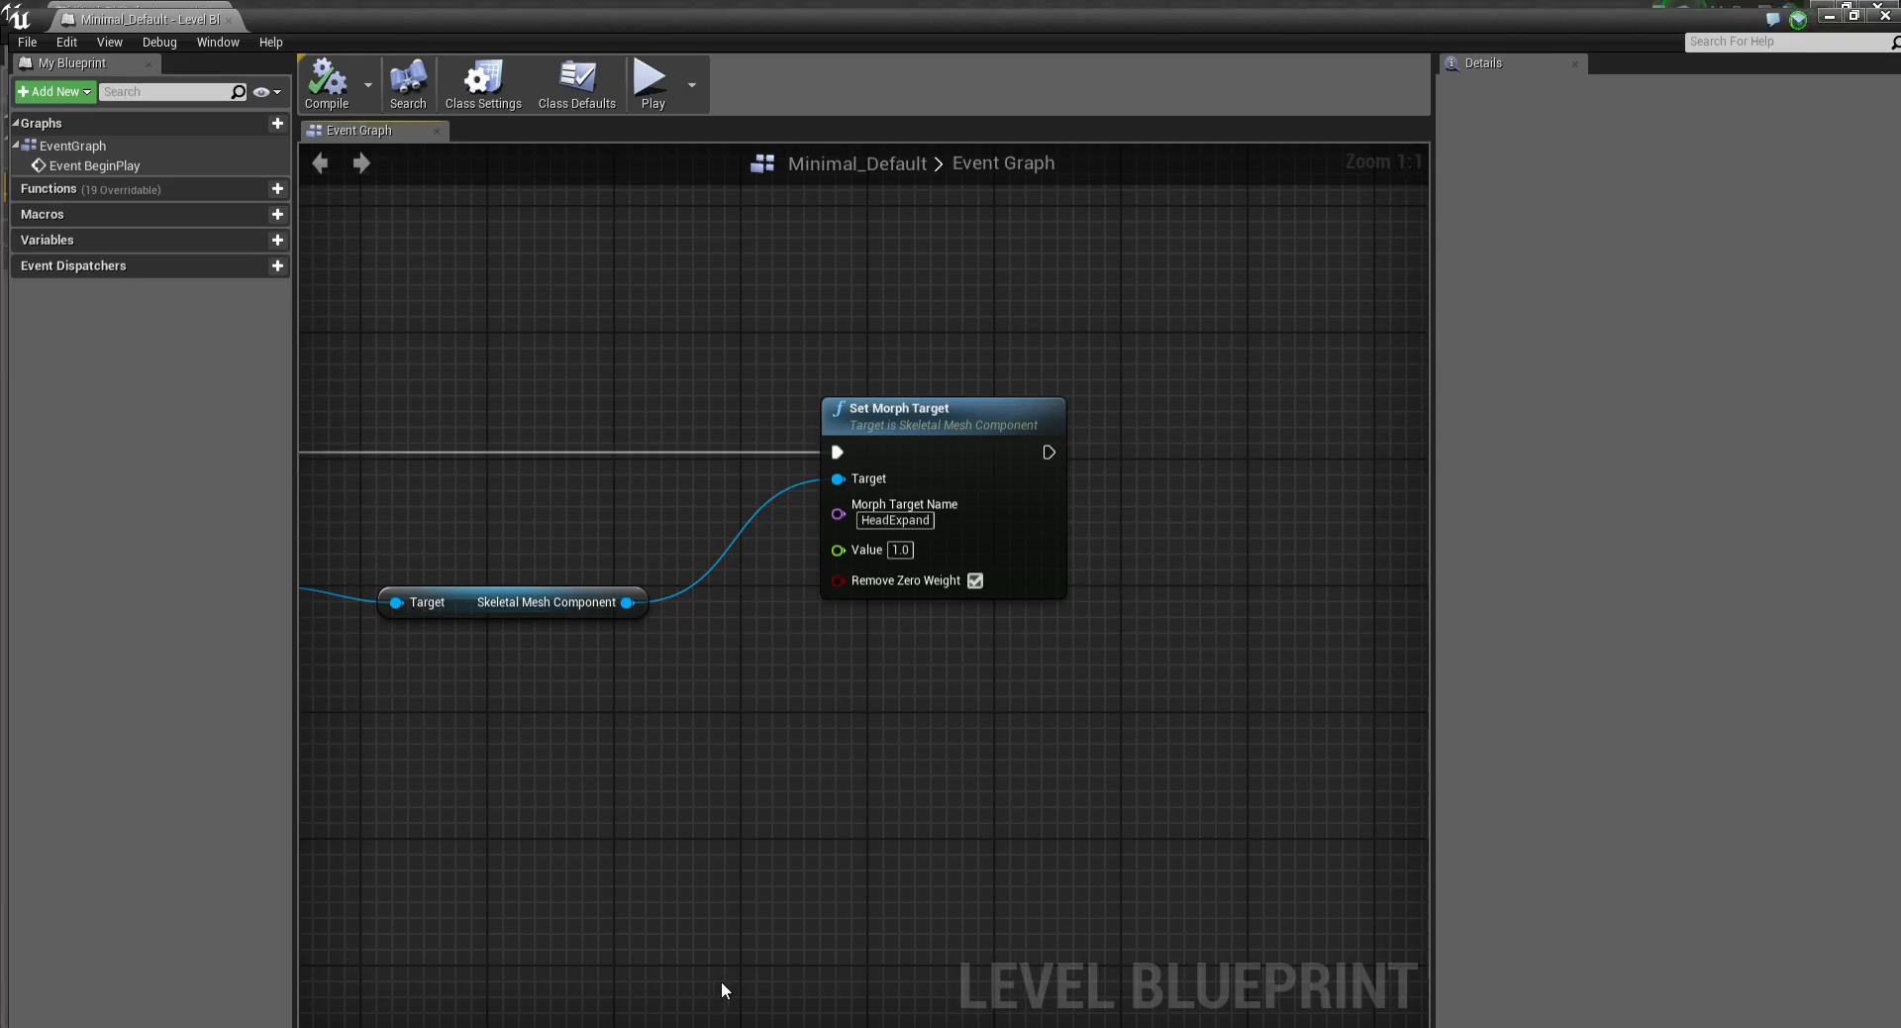
{"action": "right_click_drag", "start_coordinate": [713, 338], "coordinate": [923, 417]}
{"action": "scroll", "coordinate": [907, 426], "scroll_direction": "down", "scroll_amount": 2}
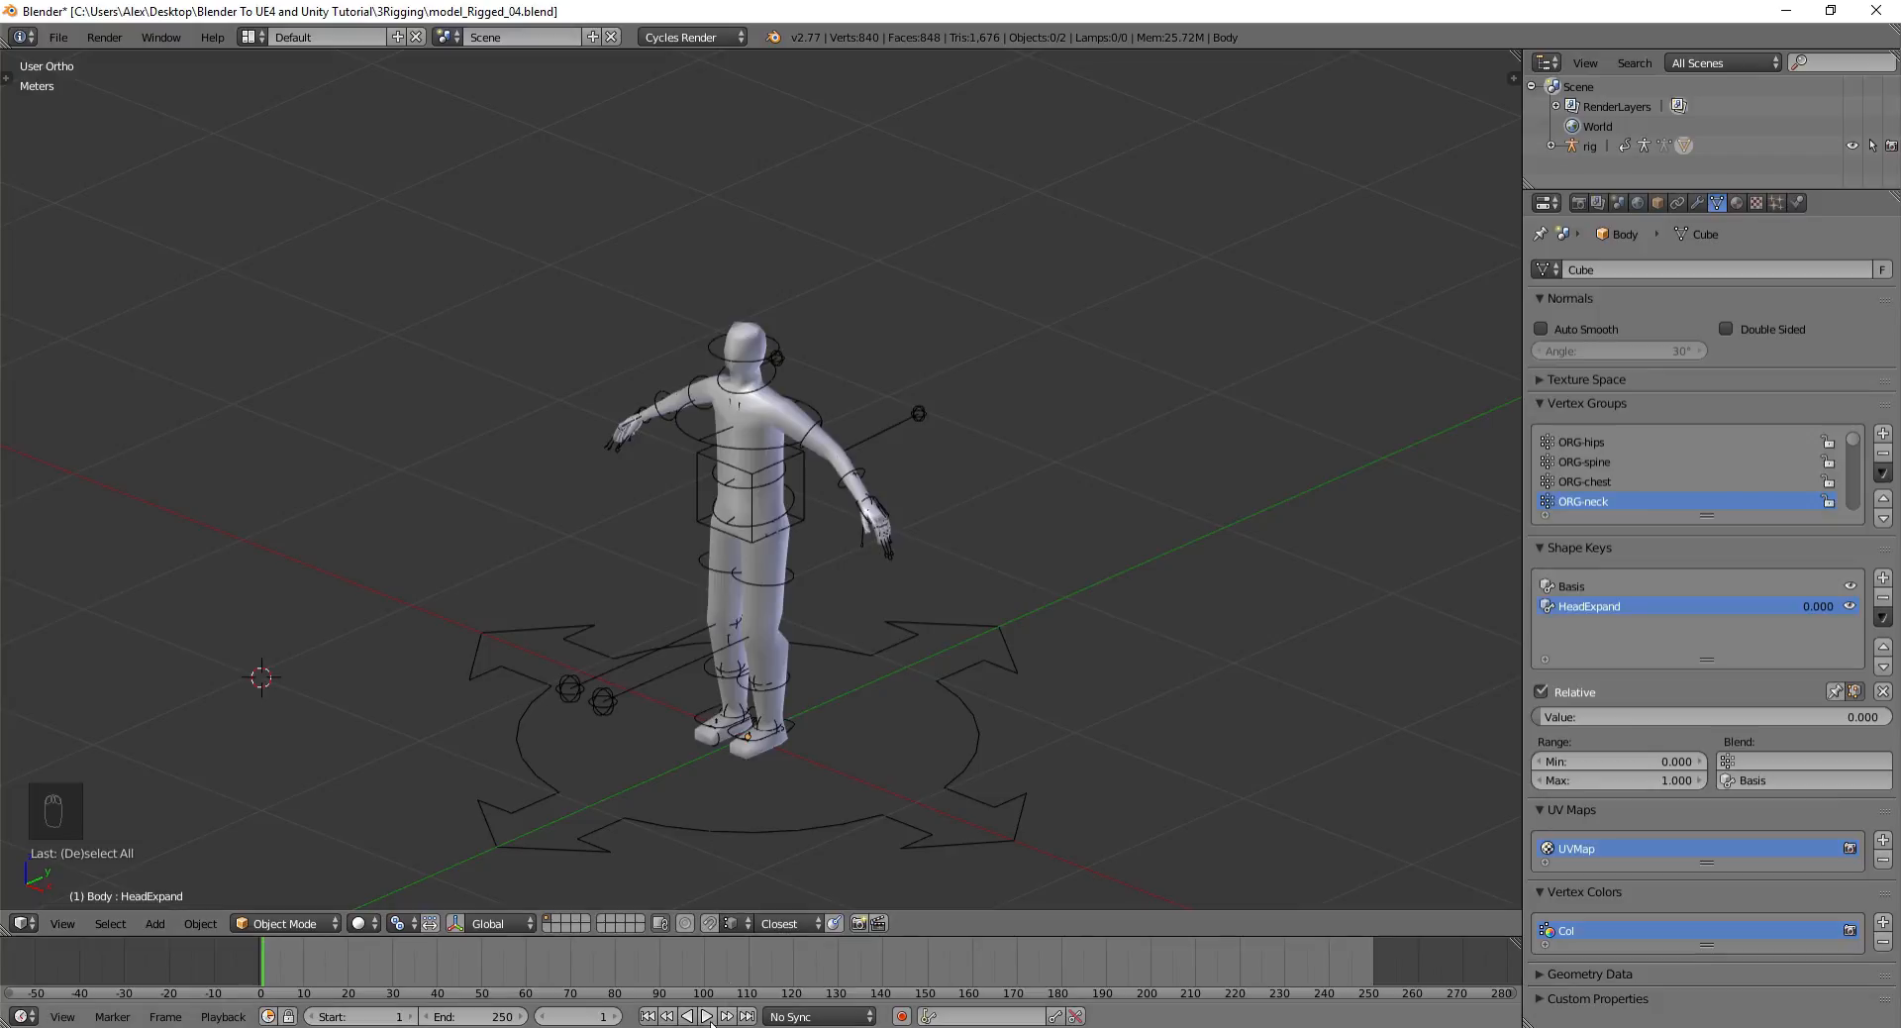
Switch to Unity, delete the model_Rigged_Export_With_Morph_01 asset from the project and remove model_Rigged_Export_01 from the scene
{"action": "mouse_move", "coordinate": [704, 1027]}
{"action": "left_click", "coordinate": [807, 1027]}
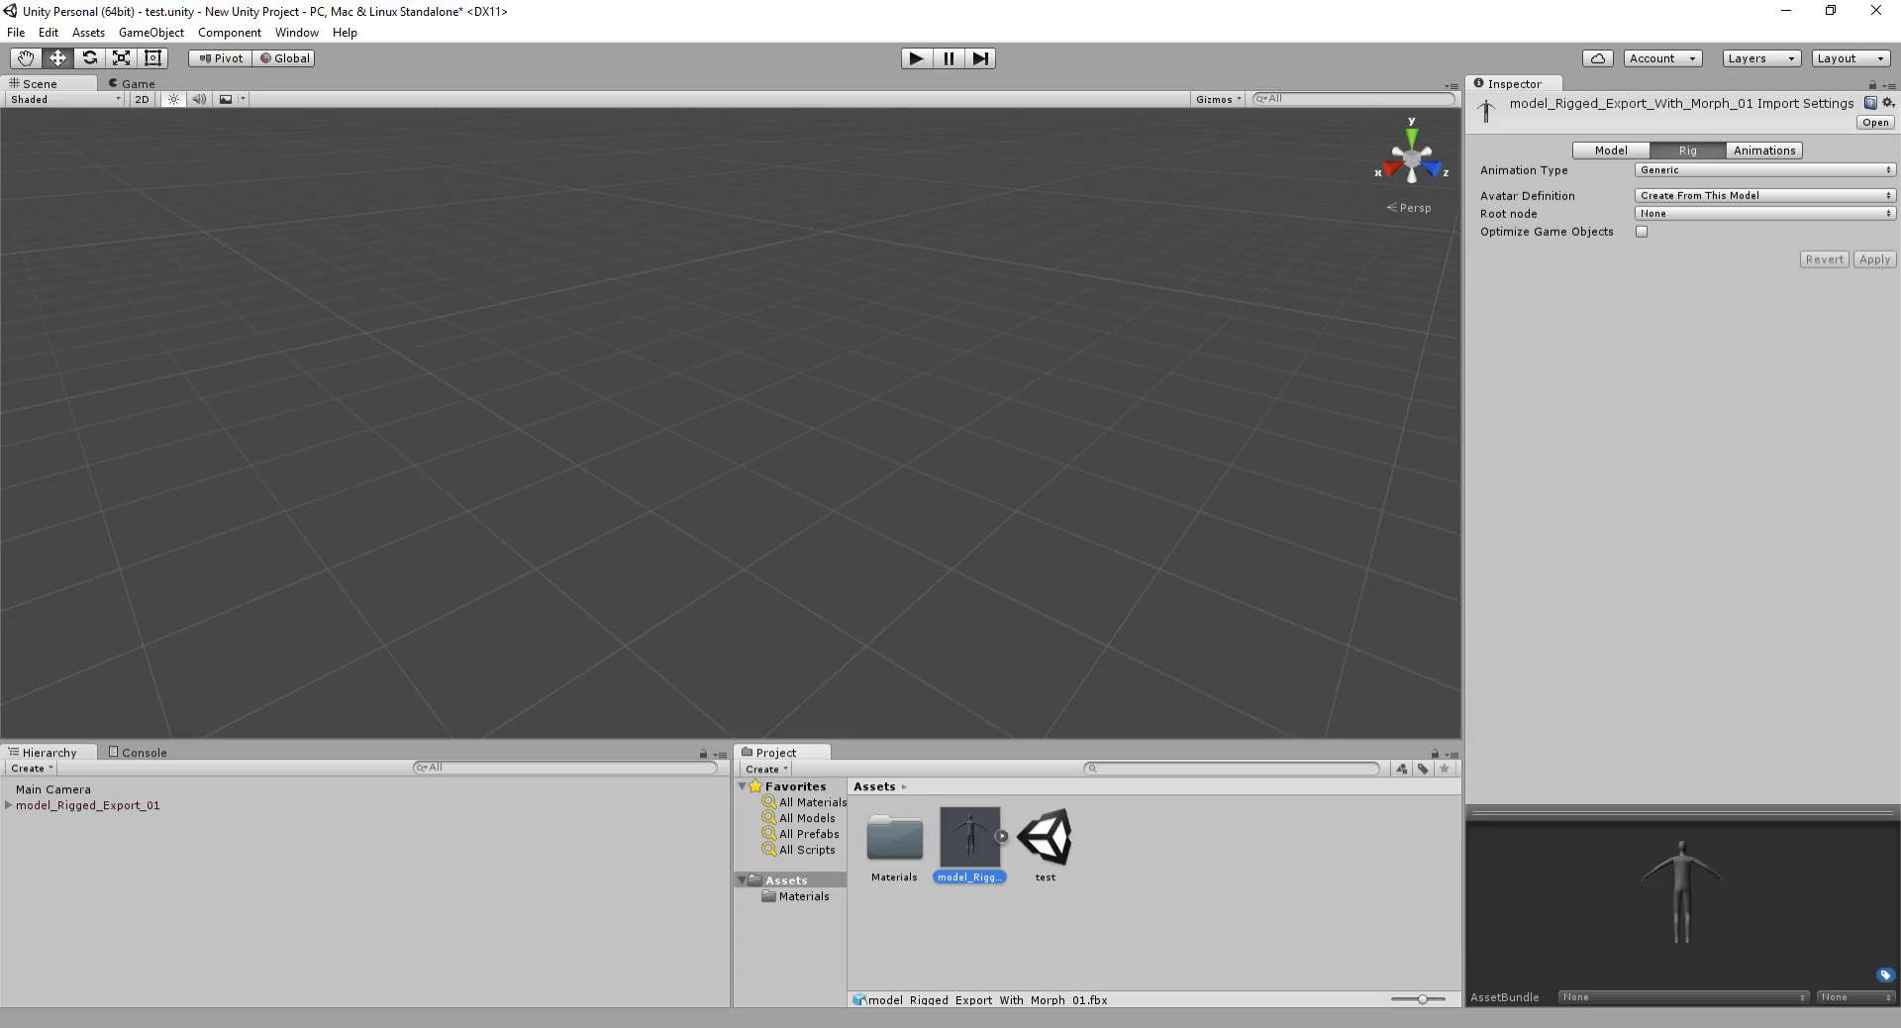
{"action": "left_click", "coordinate": [993, 923]}
{"action": "left_click", "coordinate": [969, 846]}
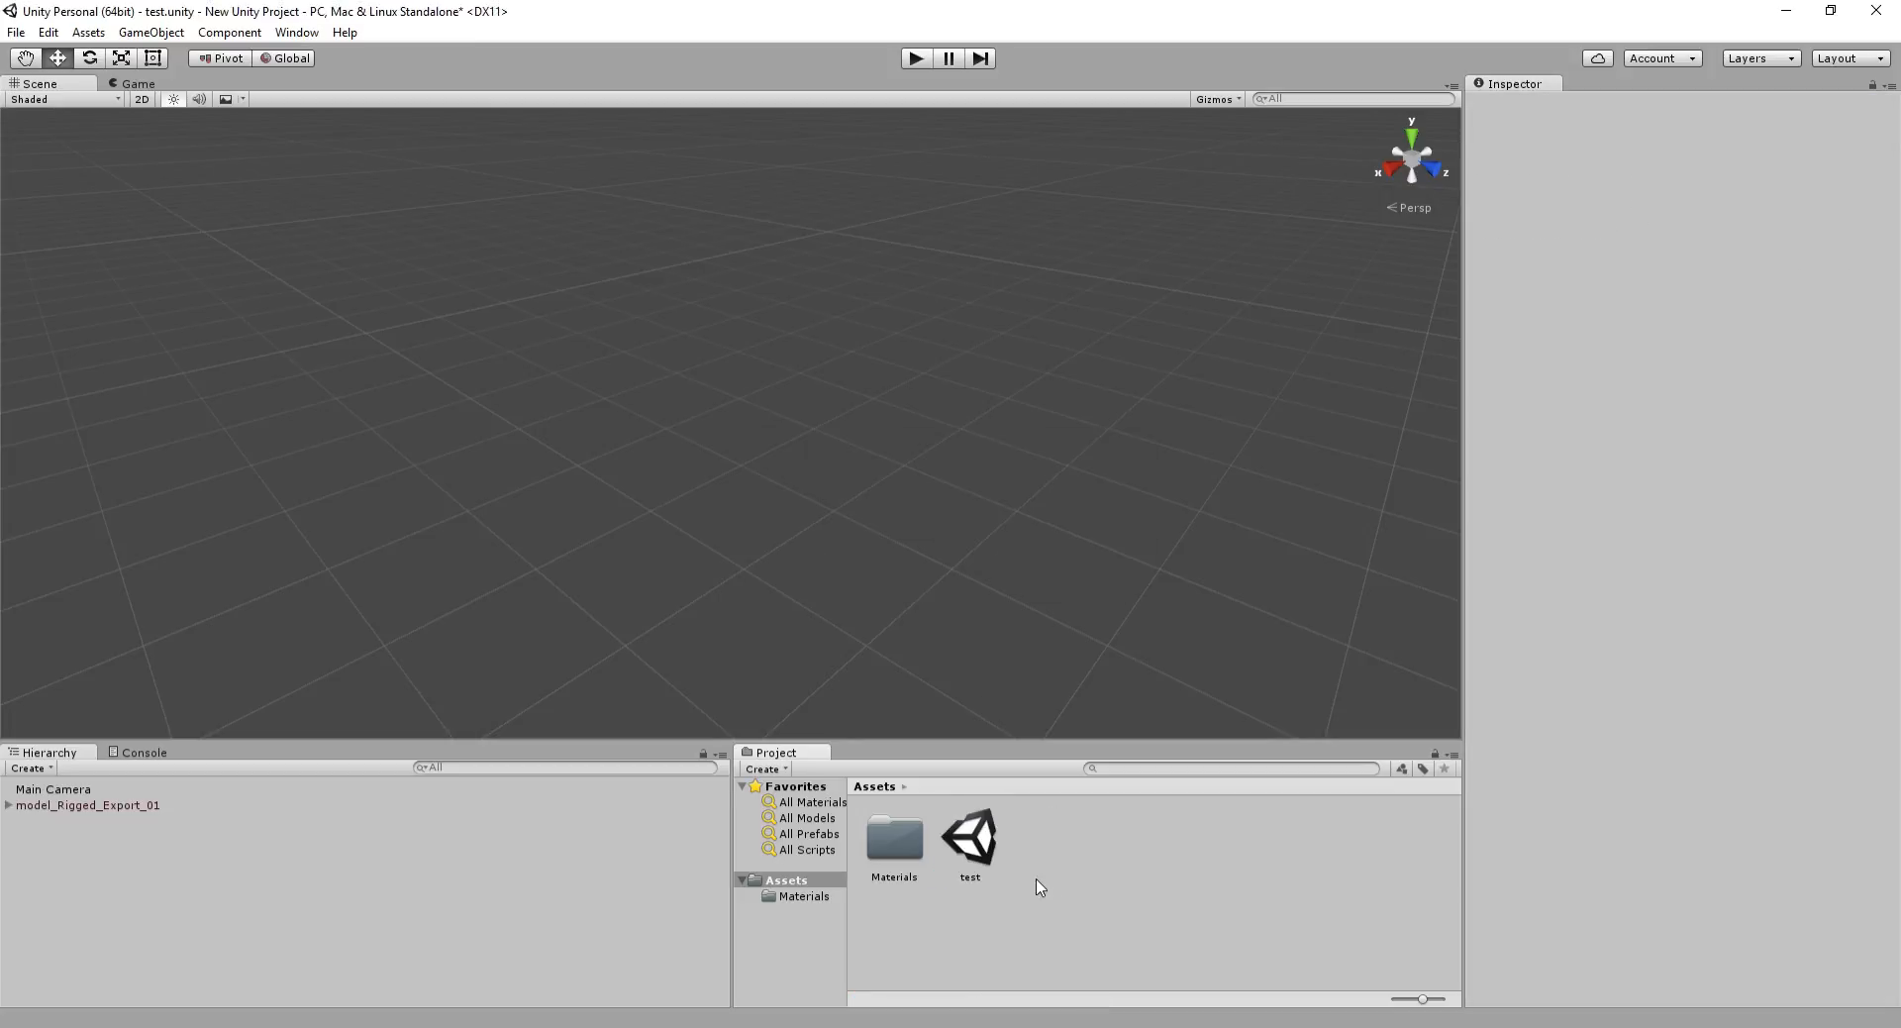
{"action": "left_click", "coordinate": [77, 805]}
{"action": "key", "text": "Delete"}
Import model_Rigged_Export_With_Morph_01.fbx from the 9ExportTests folder into Assets
{"action": "right_click", "coordinate": [1129, 827]}
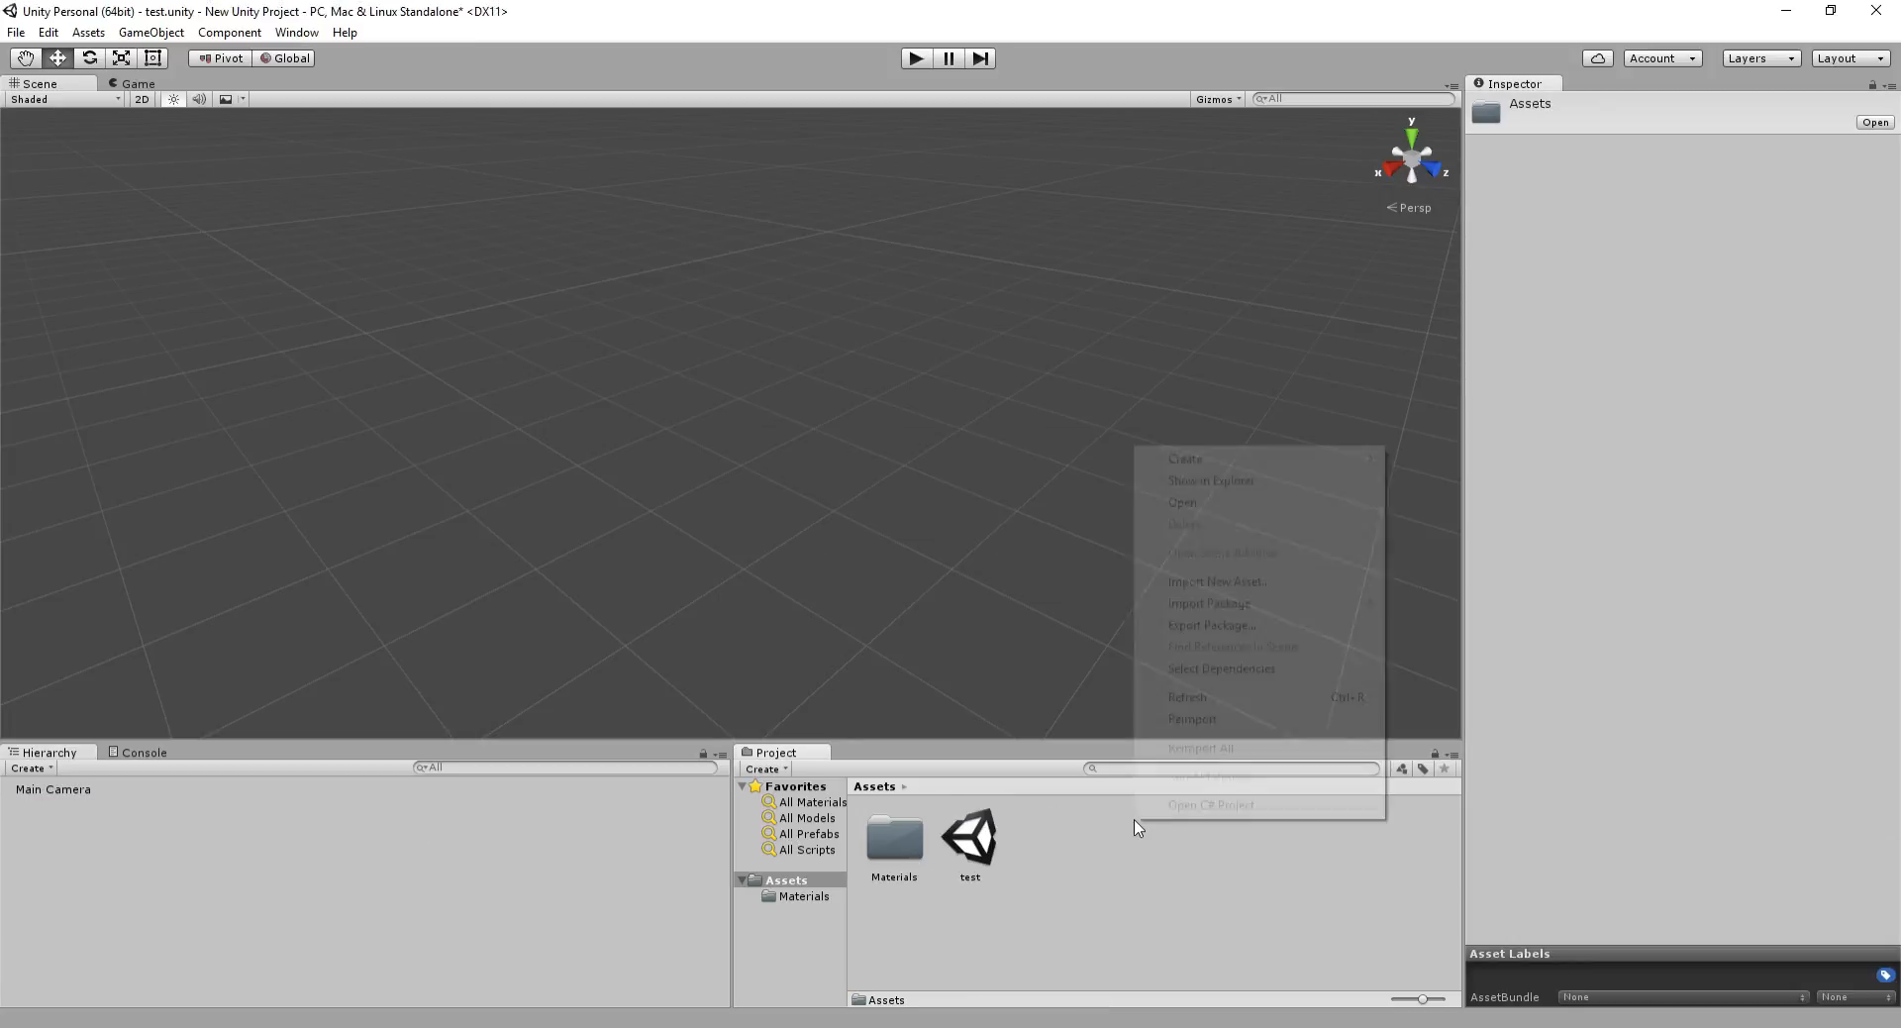
{"action": "left_click", "coordinate": [1159, 583]}
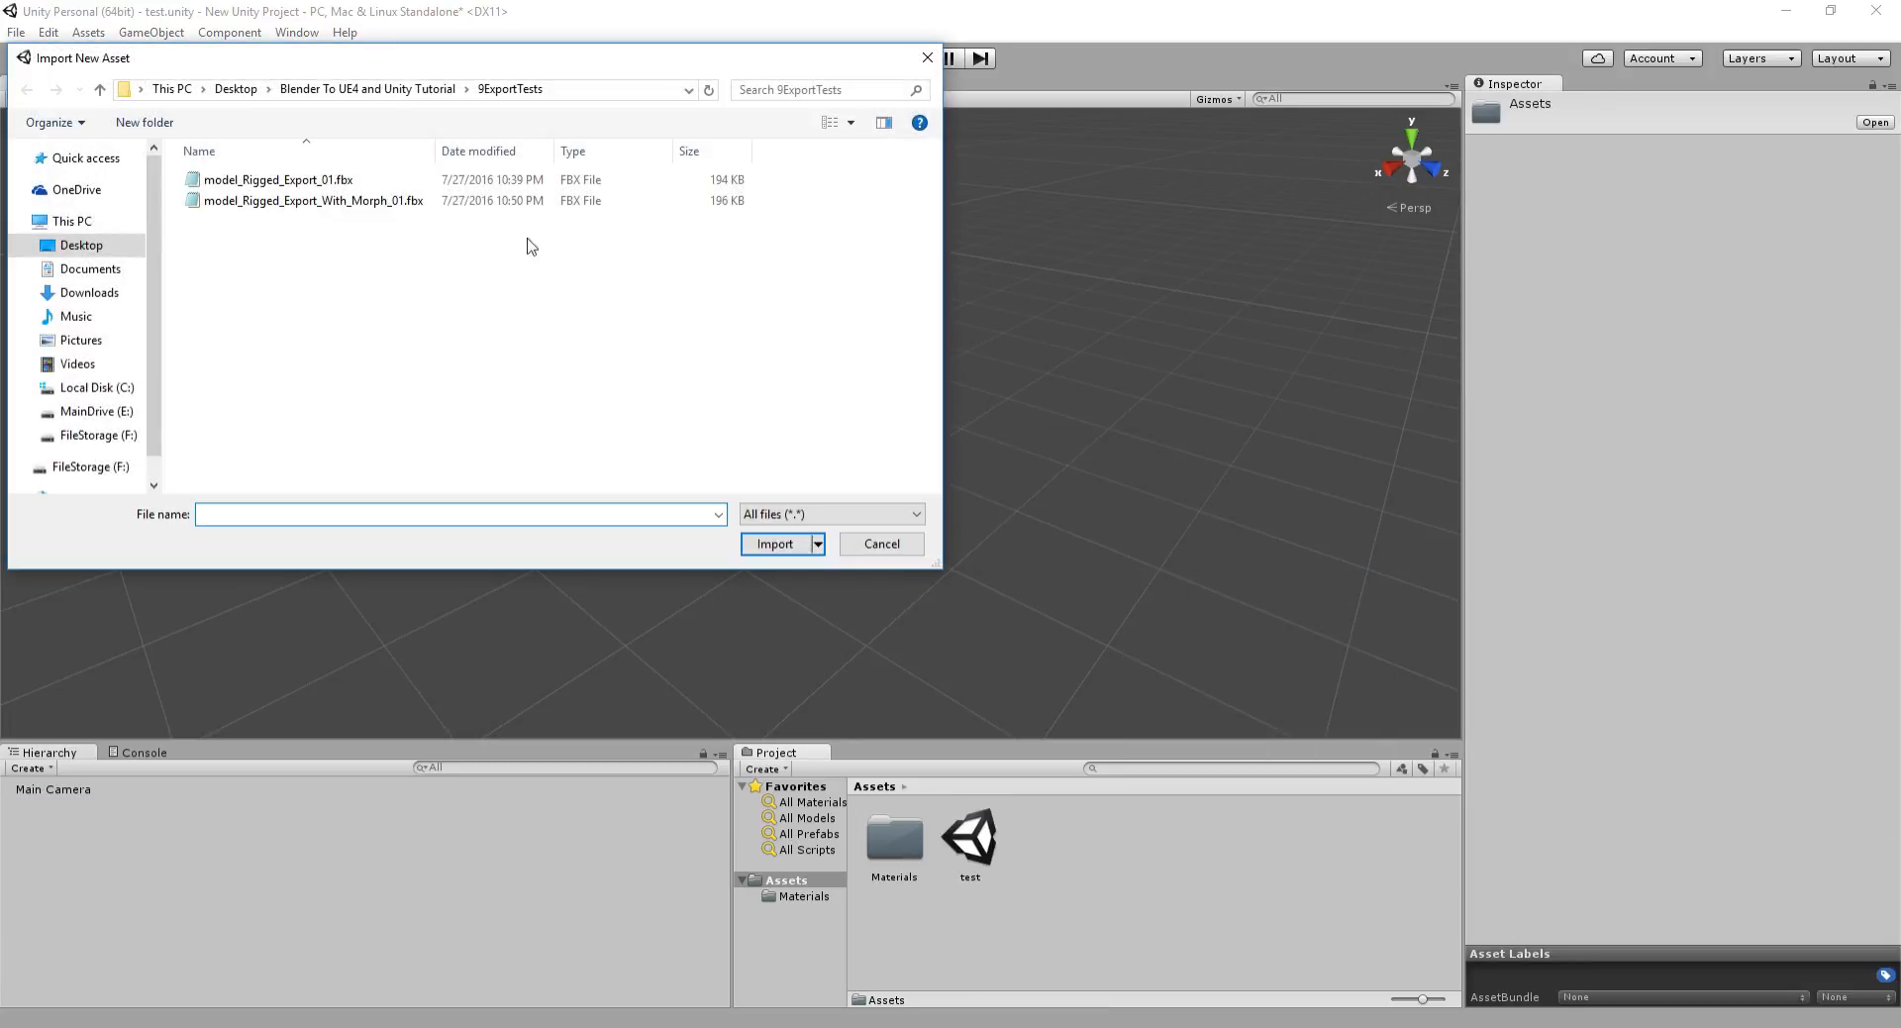
{"action": "double_click", "coordinate": [358, 201]}
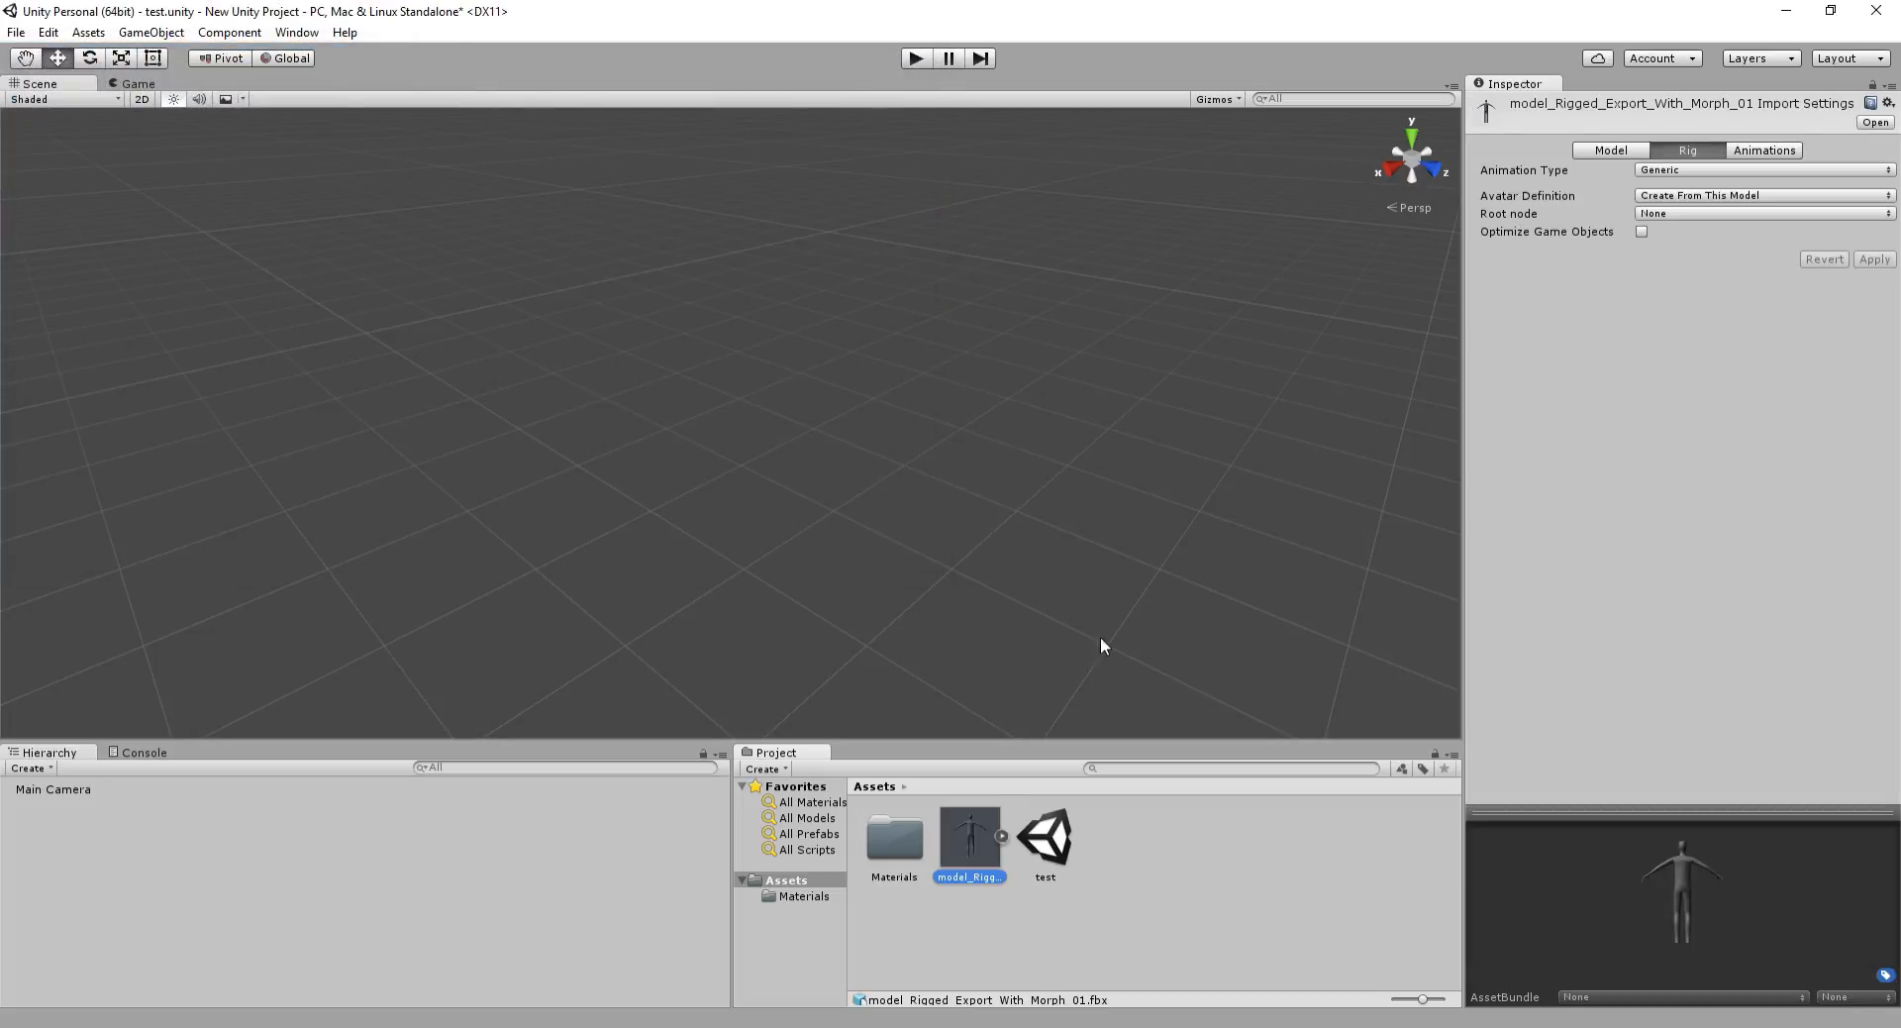
Set the imported model's rig Animation Type to Humanoid and apply the change
{"action": "left_click", "coordinate": [1688, 171]}
{"action": "left_click", "coordinate": [1697, 257]}
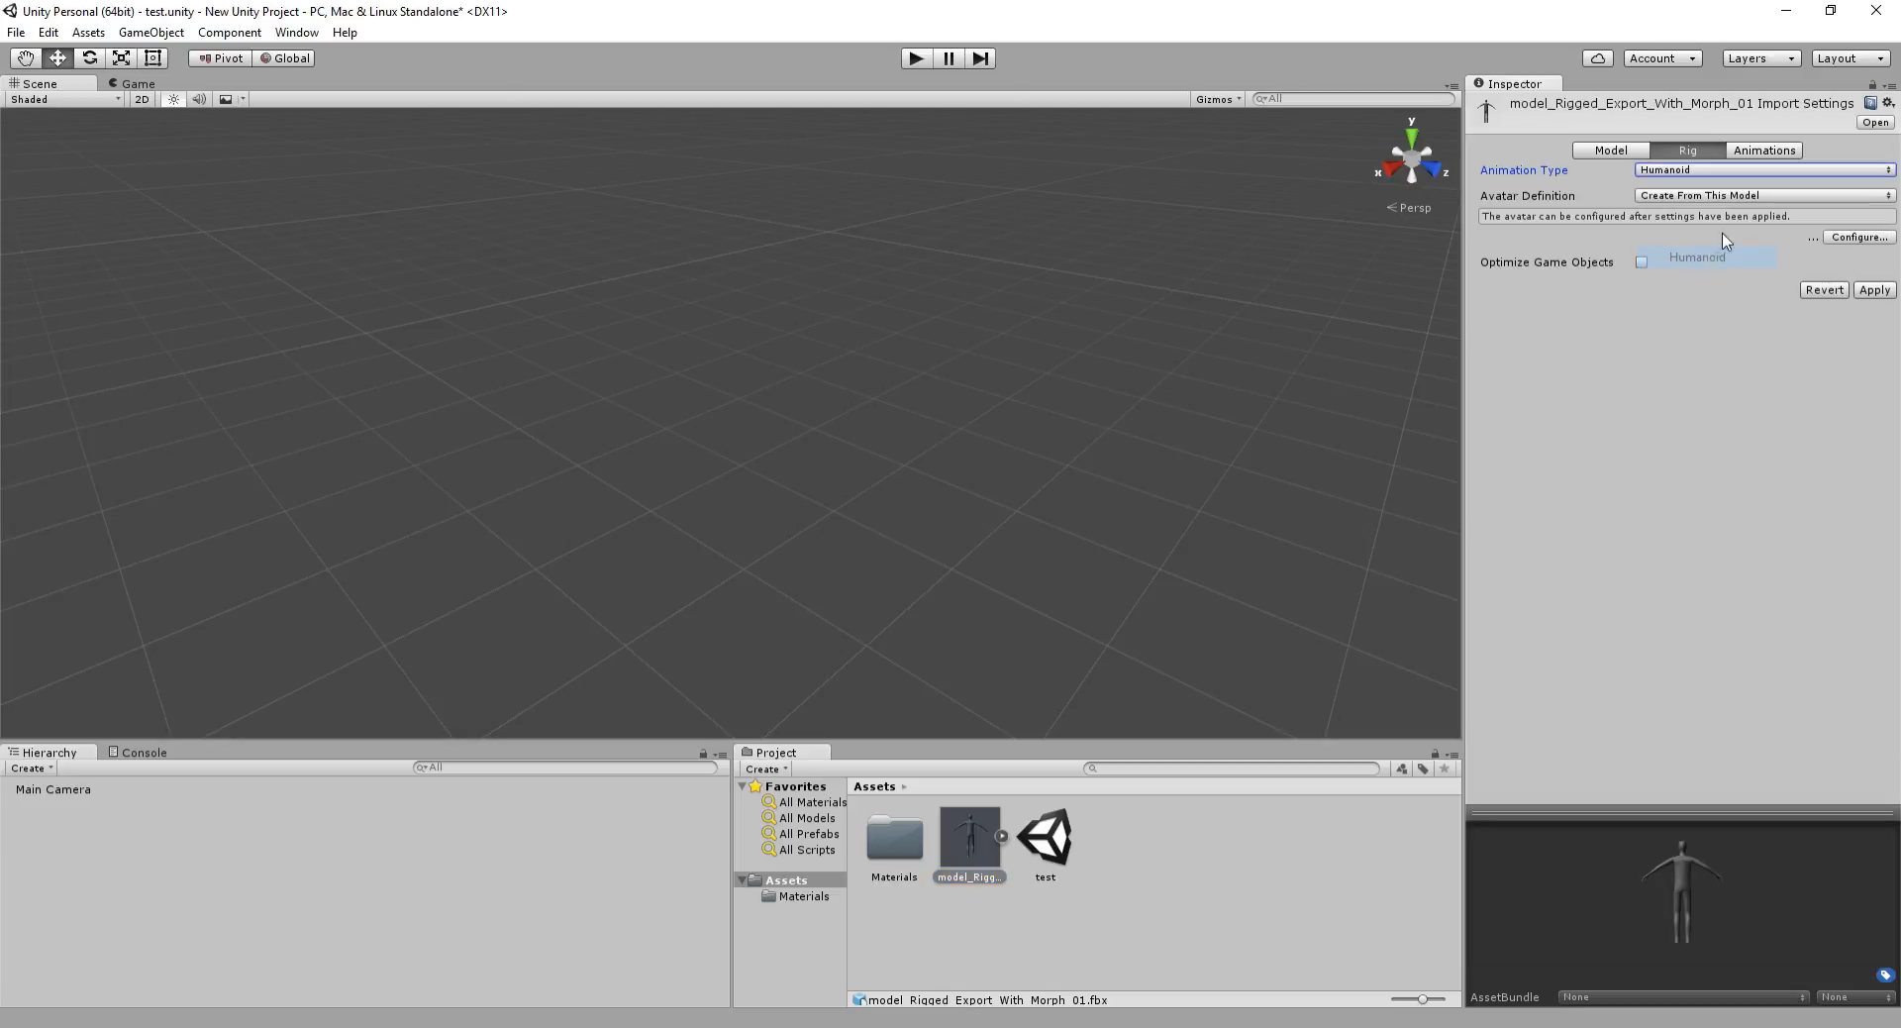
{"action": "left_click", "coordinate": [1862, 289]}
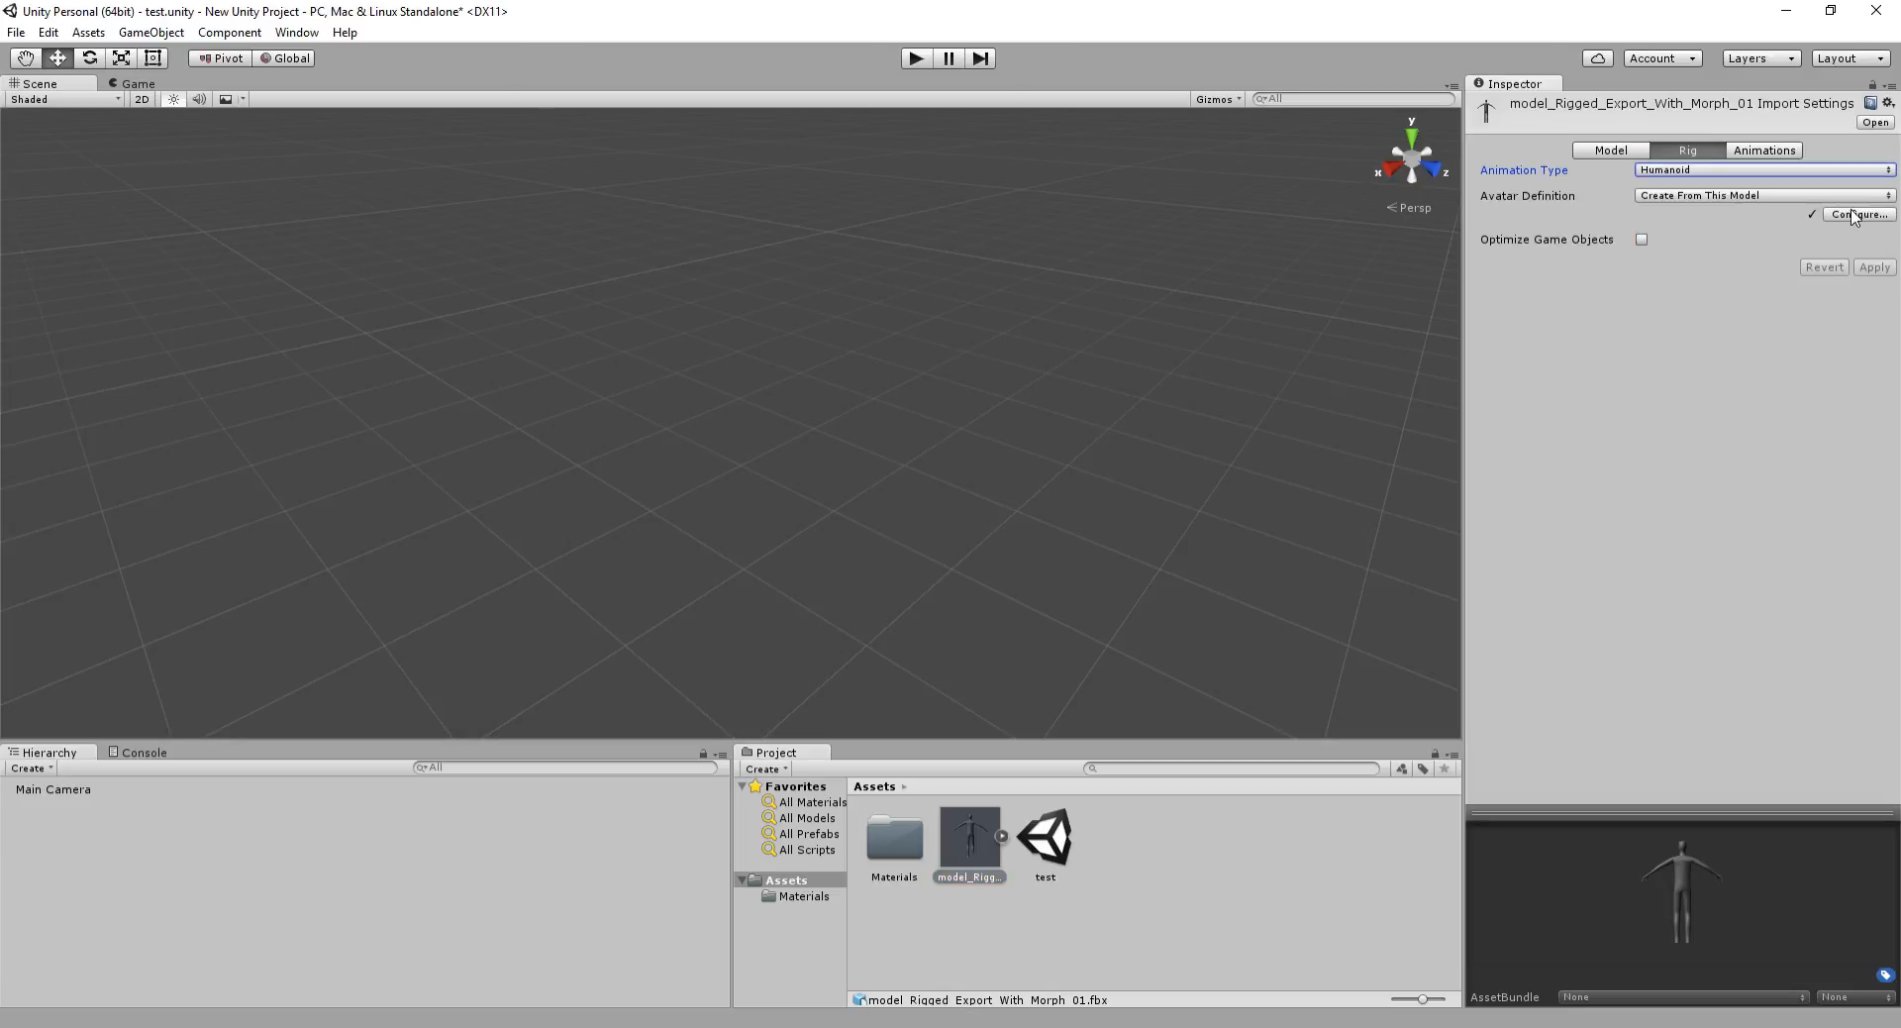
Turn off Import Animation for the model, apply the change and show its Model import settings
{"action": "left_click", "coordinate": [1759, 150]}
{"action": "left_click", "coordinate": [1642, 170]}
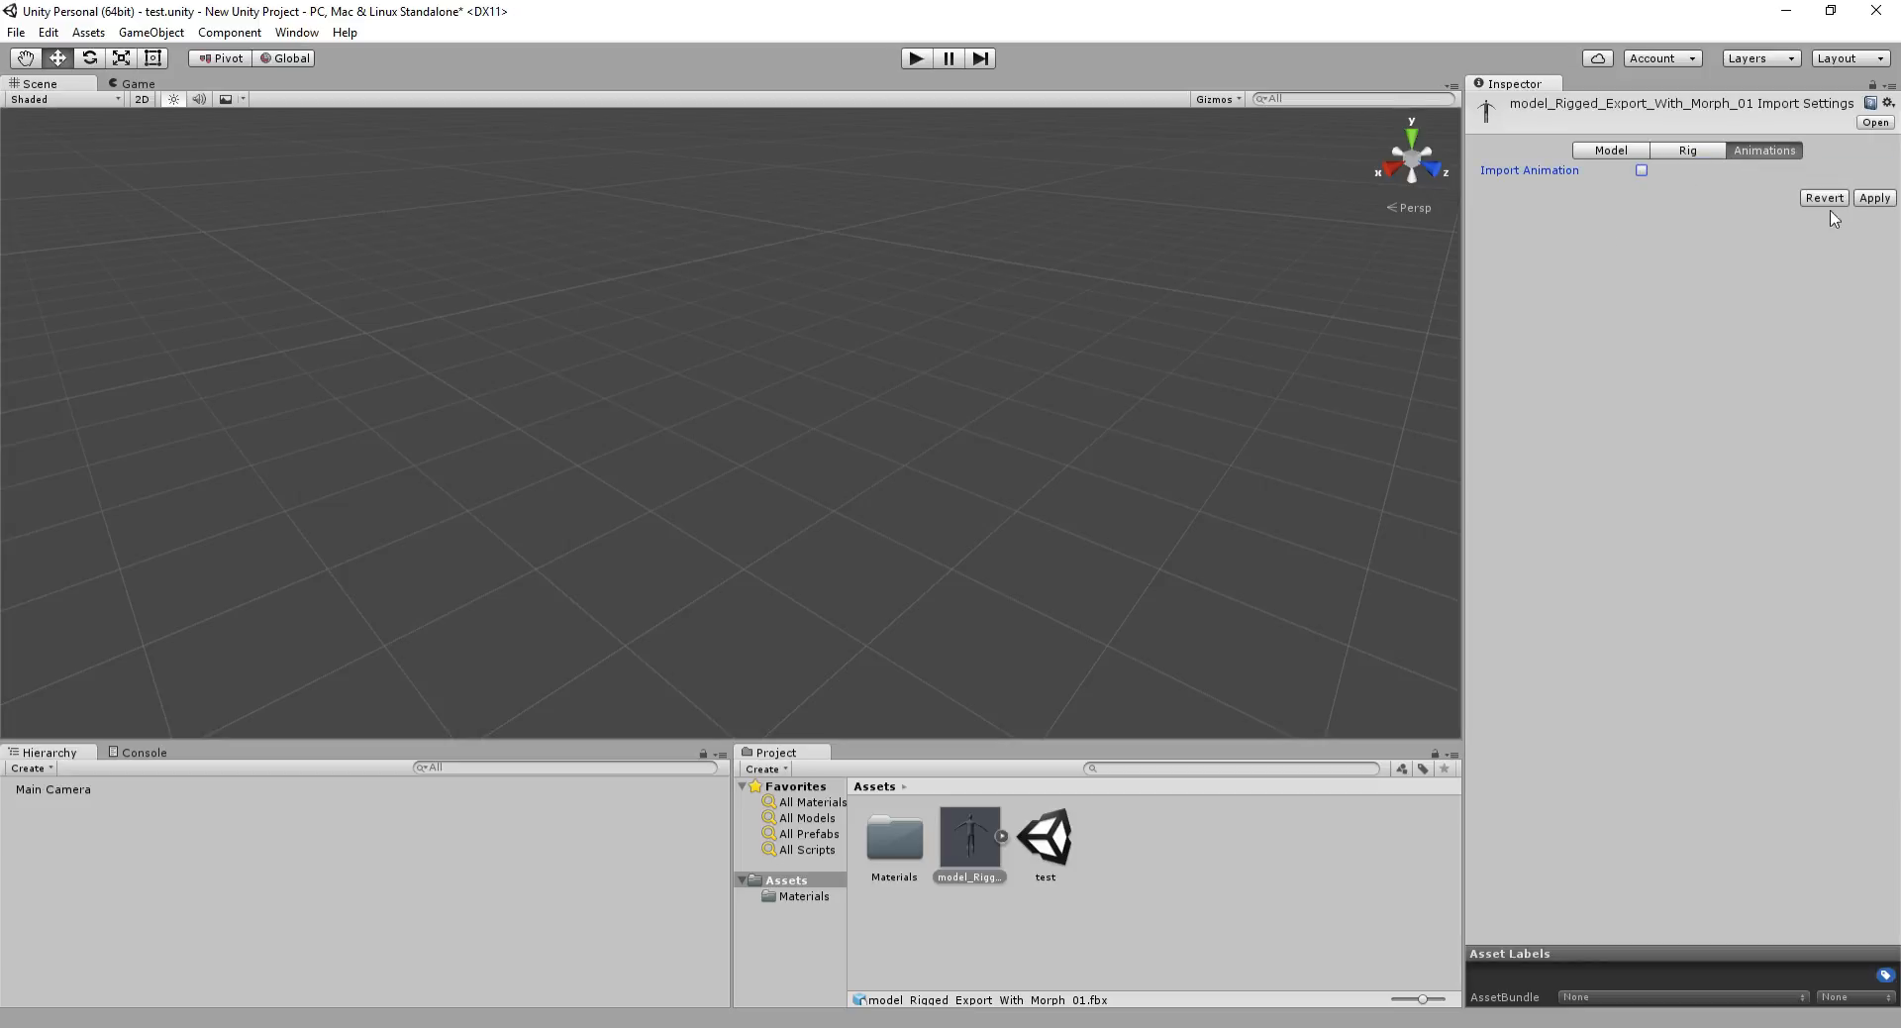
{"action": "left_click", "coordinate": [1875, 198]}
{"action": "left_click", "coordinate": [1612, 155]}
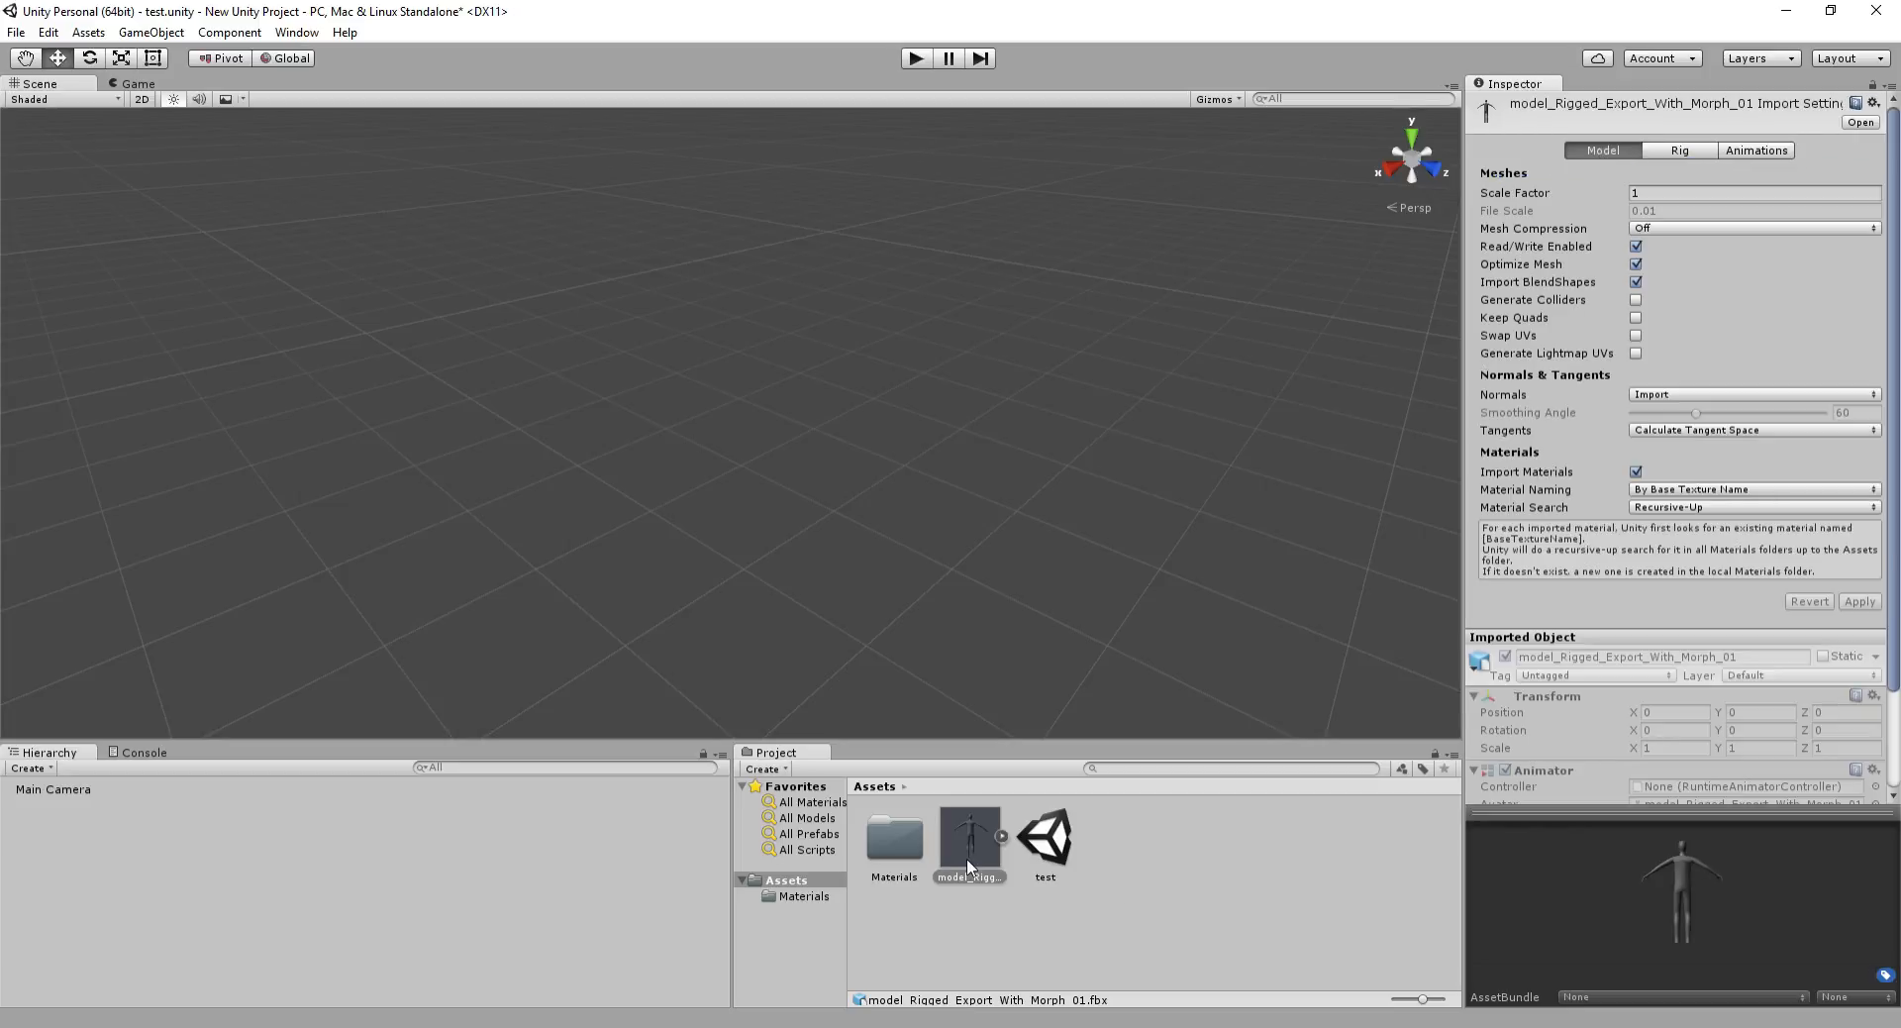
Place the imported morph character in the scene, set its position to X 0, Y 0, Z 0, and frame it
{"action": "left_click_drag", "start_coordinate": [969, 837], "coordinate": [638, 359]}
{"action": "key", "text": "f"}
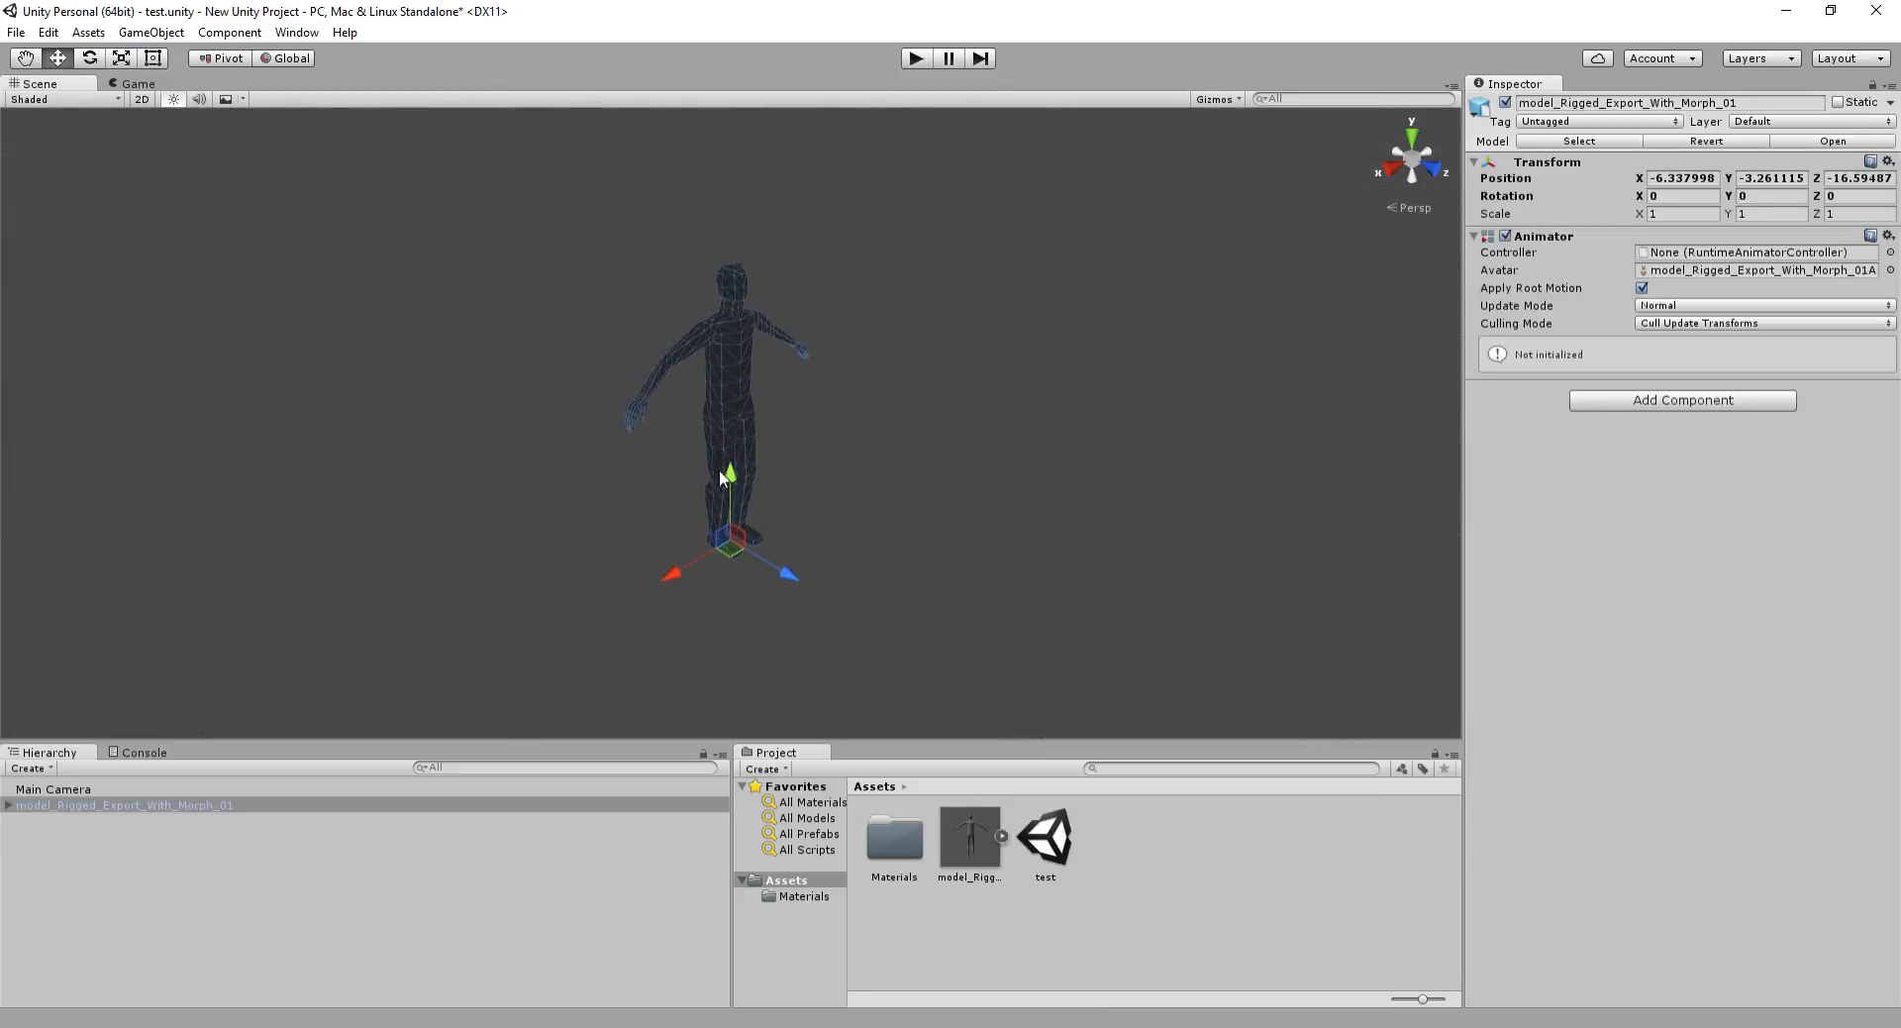
{"action": "left_click_drag", "start_coordinate": [719, 469], "coordinate": [720, 360]}
{"action": "left_click", "coordinate": [1672, 177]}
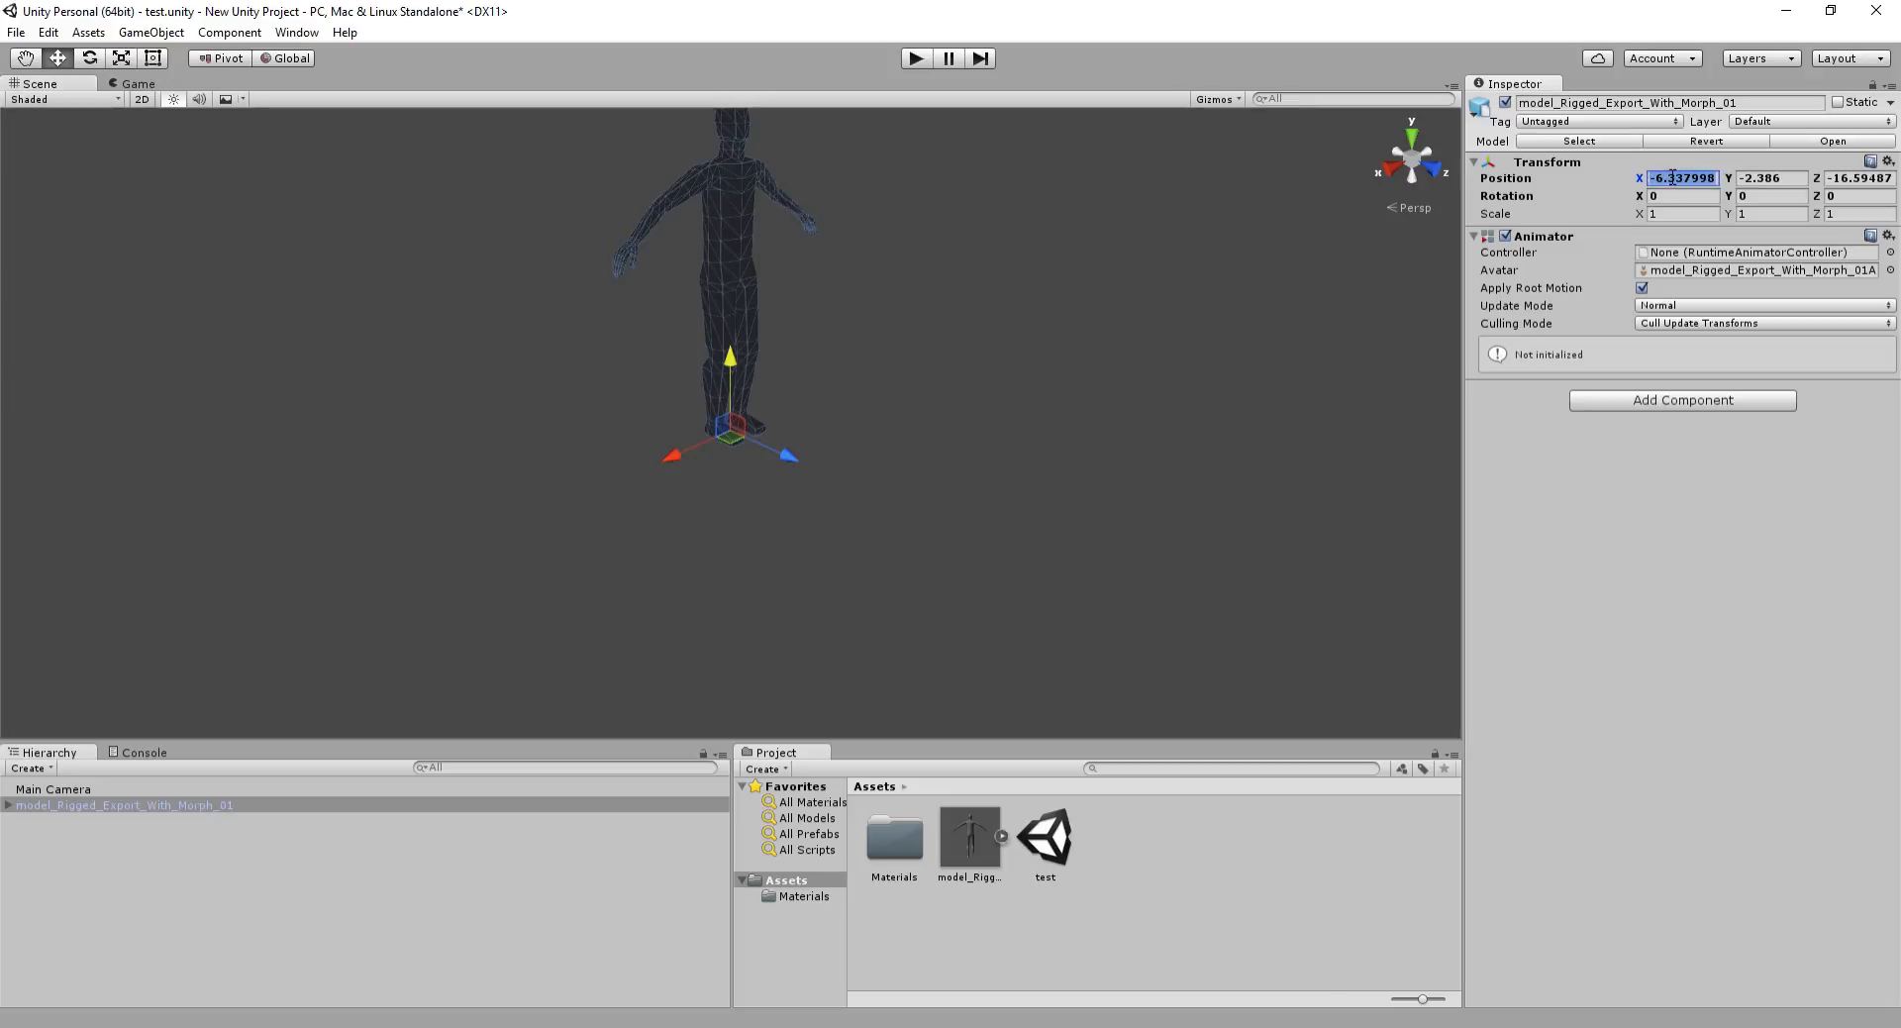
{"action": "type", "text": "0"}
{"action": "key", "text": "Tab"}
{"action": "type", "text": "0"}
{"action": "key", "text": "Tab"}
{"action": "type", "text": "0"}
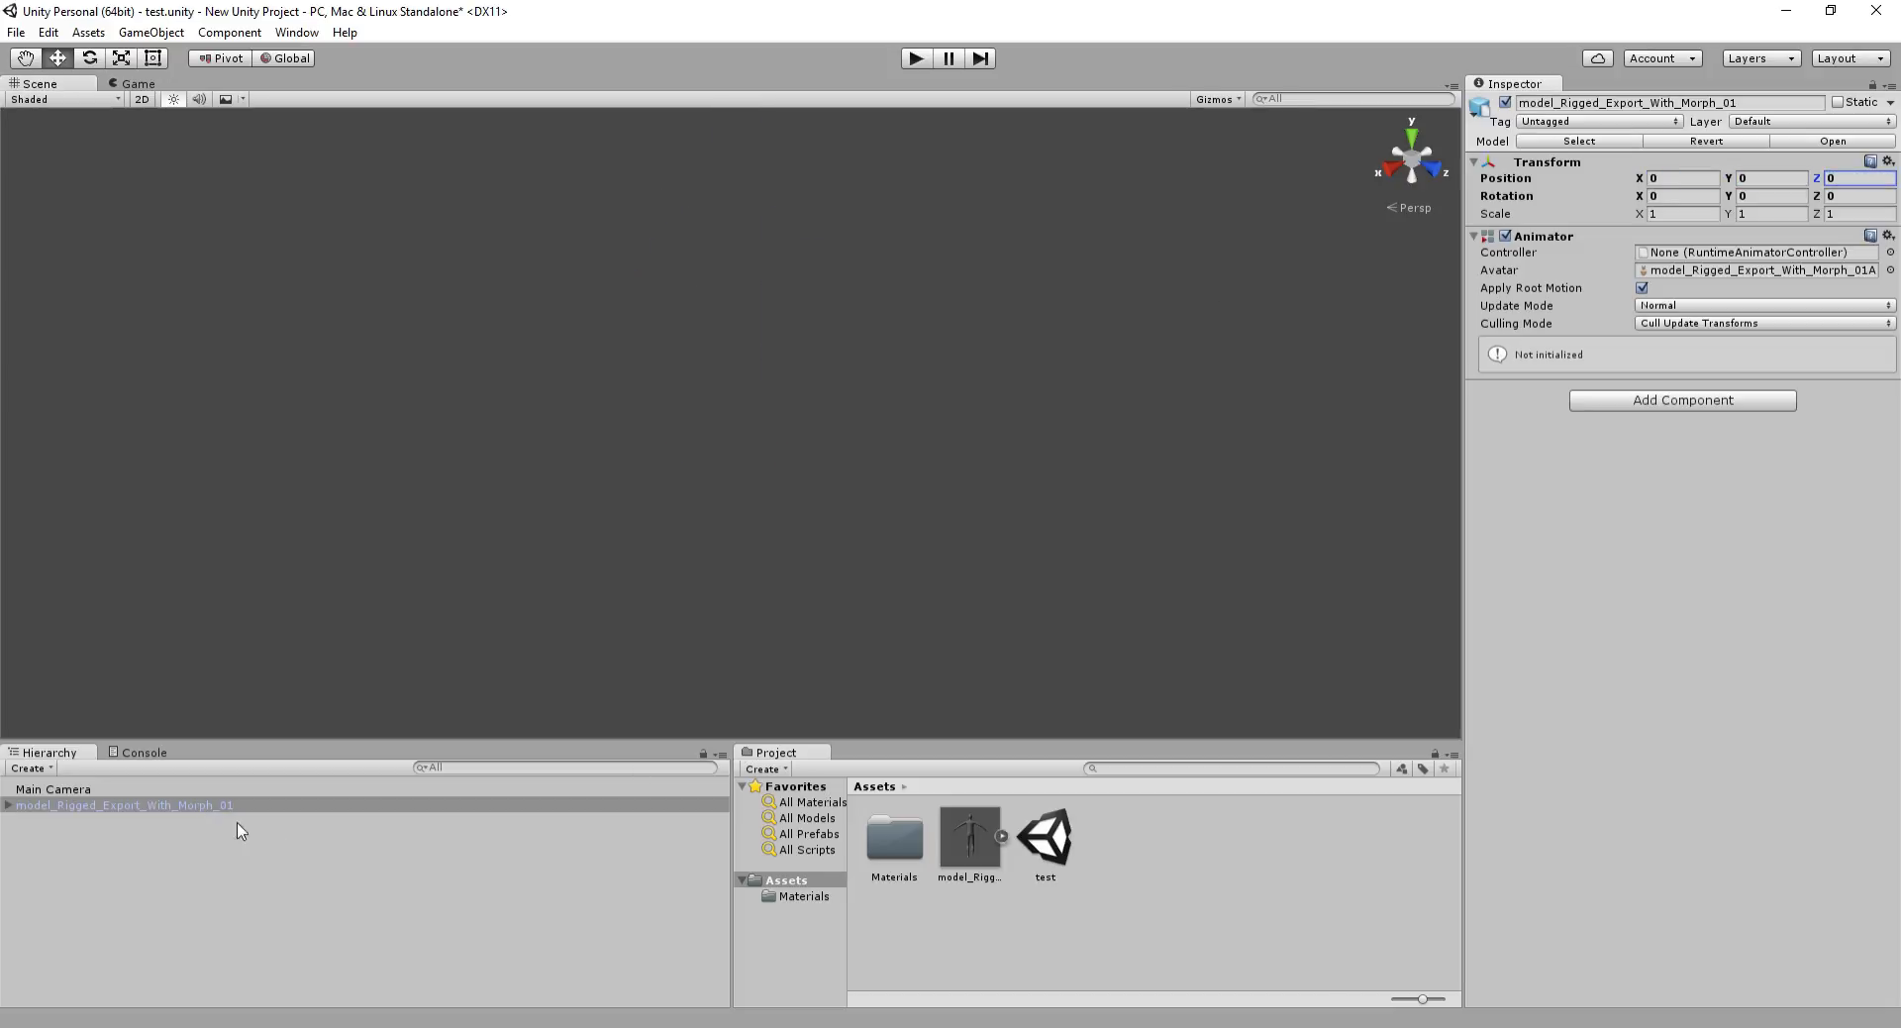
{"action": "double_click", "coordinate": [190, 805]}
Add a directional light, move it along Z to about 1.99 and rotate it around Y to about -115 degrees
{"action": "left_click", "coordinate": [151, 33]}
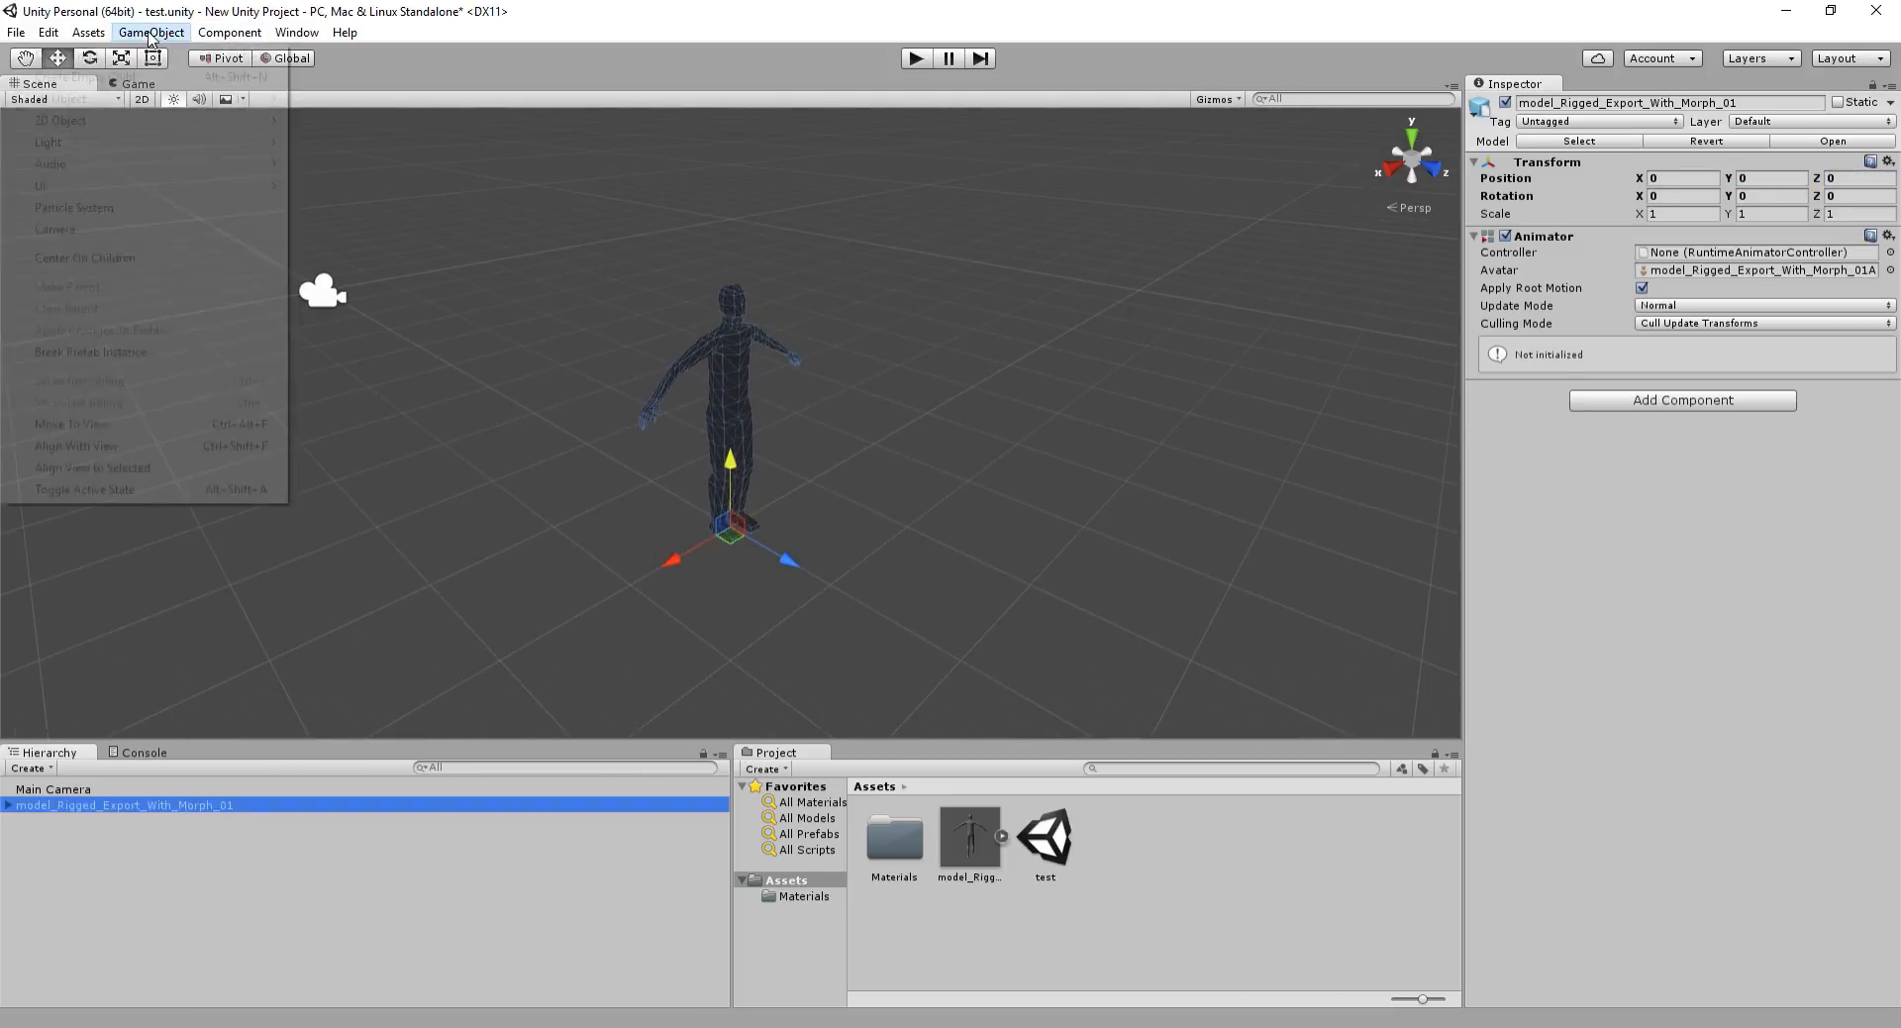
{"action": "mouse_move", "coordinate": [150, 143]}
{"action": "left_click", "coordinate": [317, 145]}
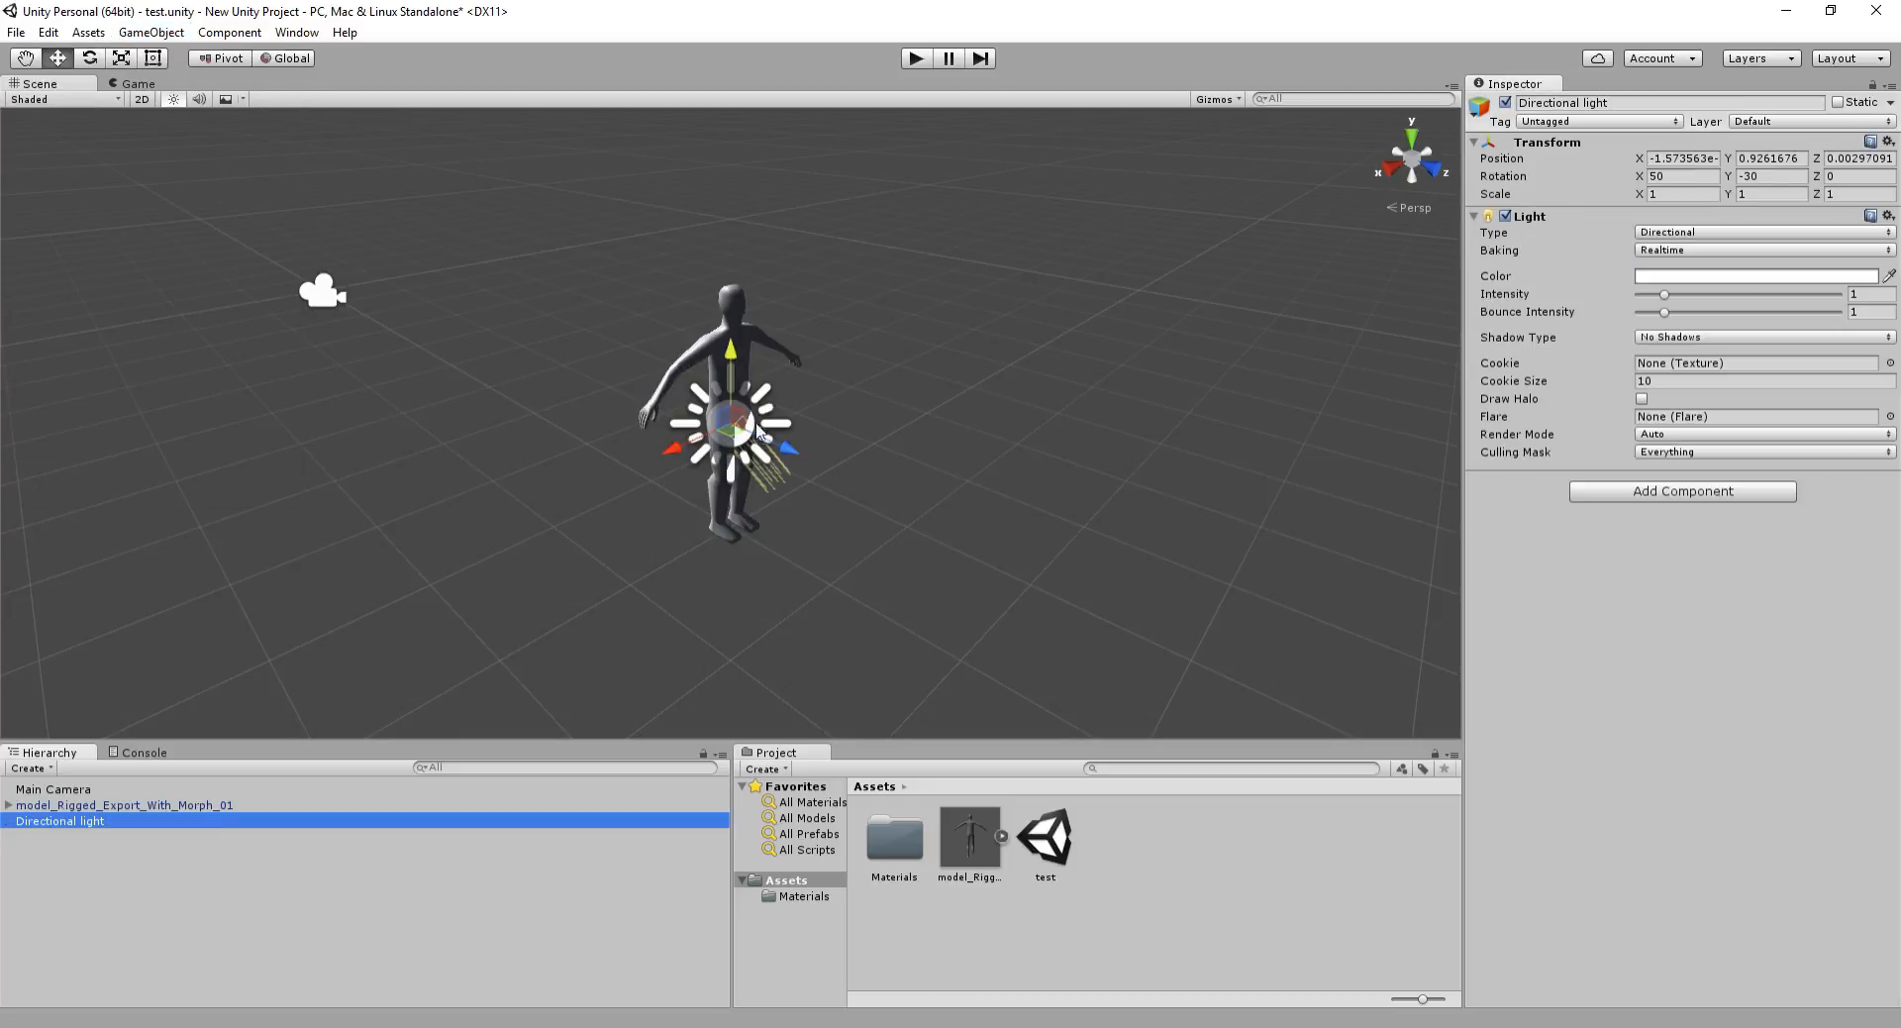
{"action": "left_click_drag", "start_coordinate": [765, 441], "coordinate": [1263, 582]}
{"action": "key", "text": "e"}
{"action": "scroll", "coordinate": [739, 366], "scroll_direction": "up", "scroll_amount": 2}
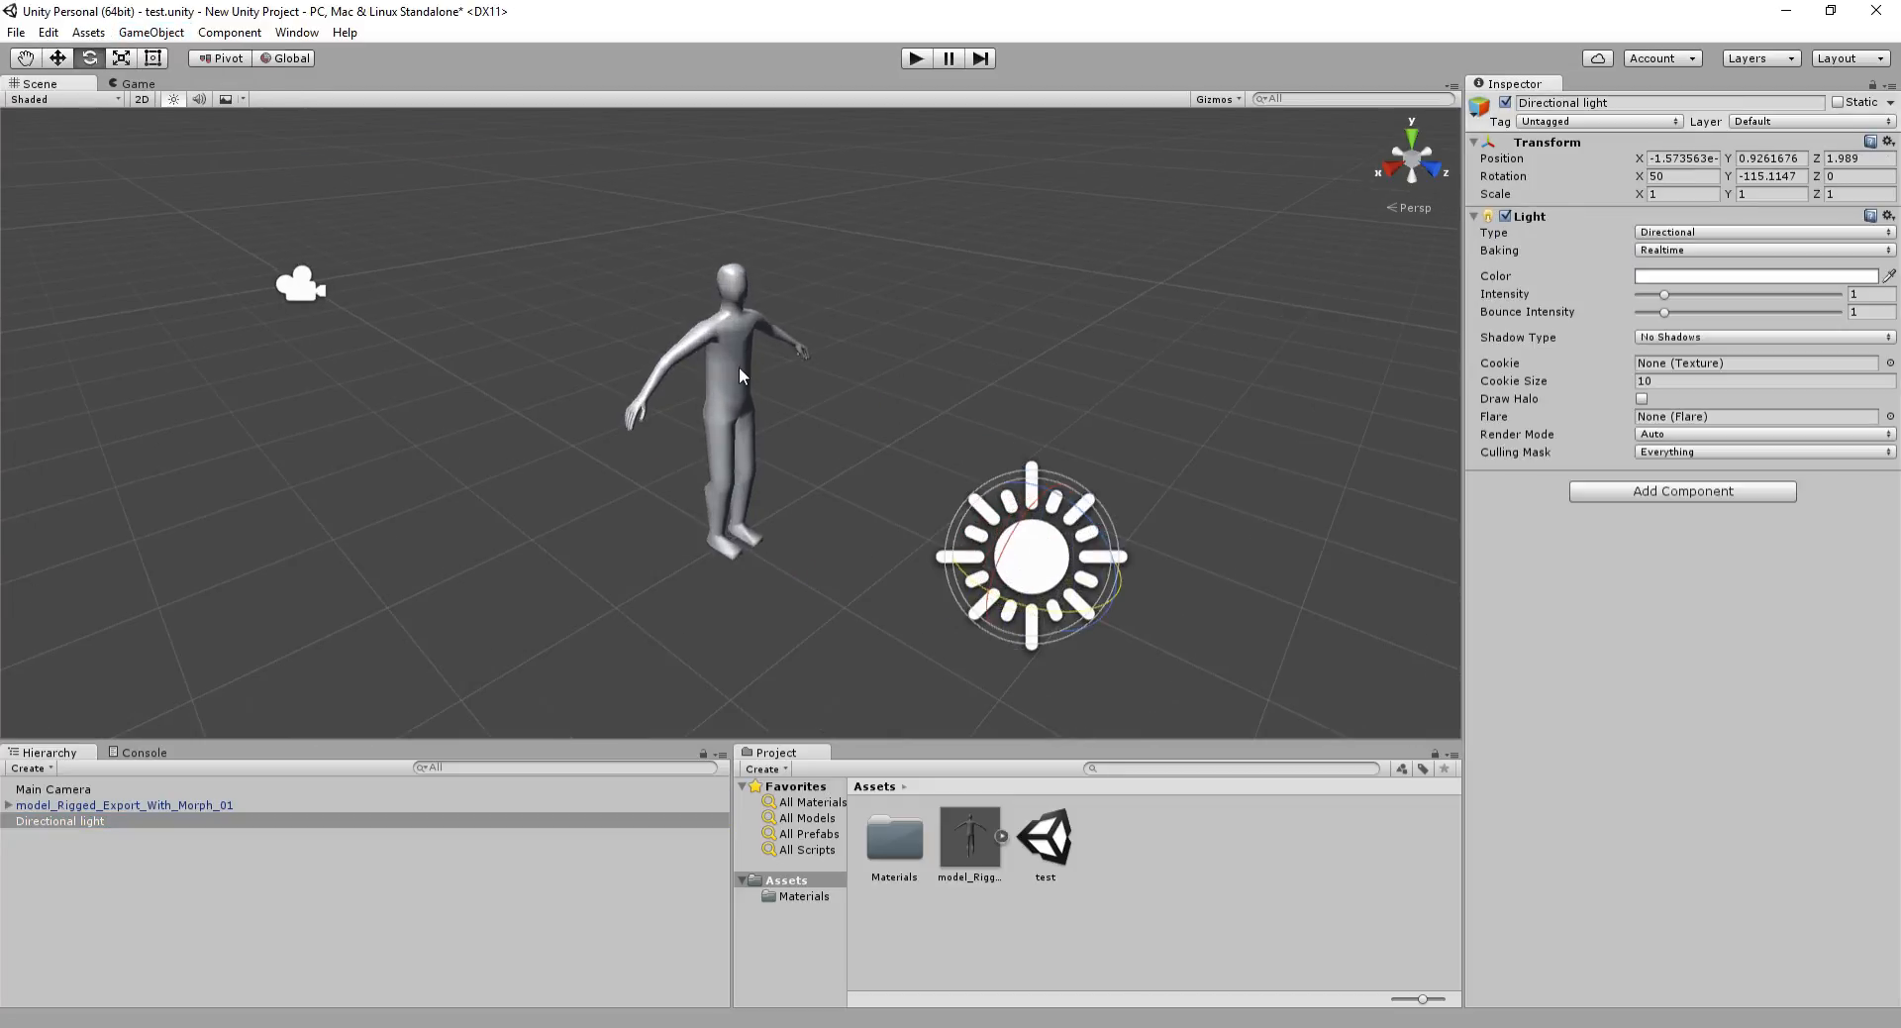
Test the HeadExpand blend shape on the character's Body mesh by raising it to about 96 and resetting it to 0
{"action": "left_click", "coordinate": [738, 366]}
{"action": "scroll", "coordinate": [849, 374], "scroll_direction": "up", "scroll_amount": 2}
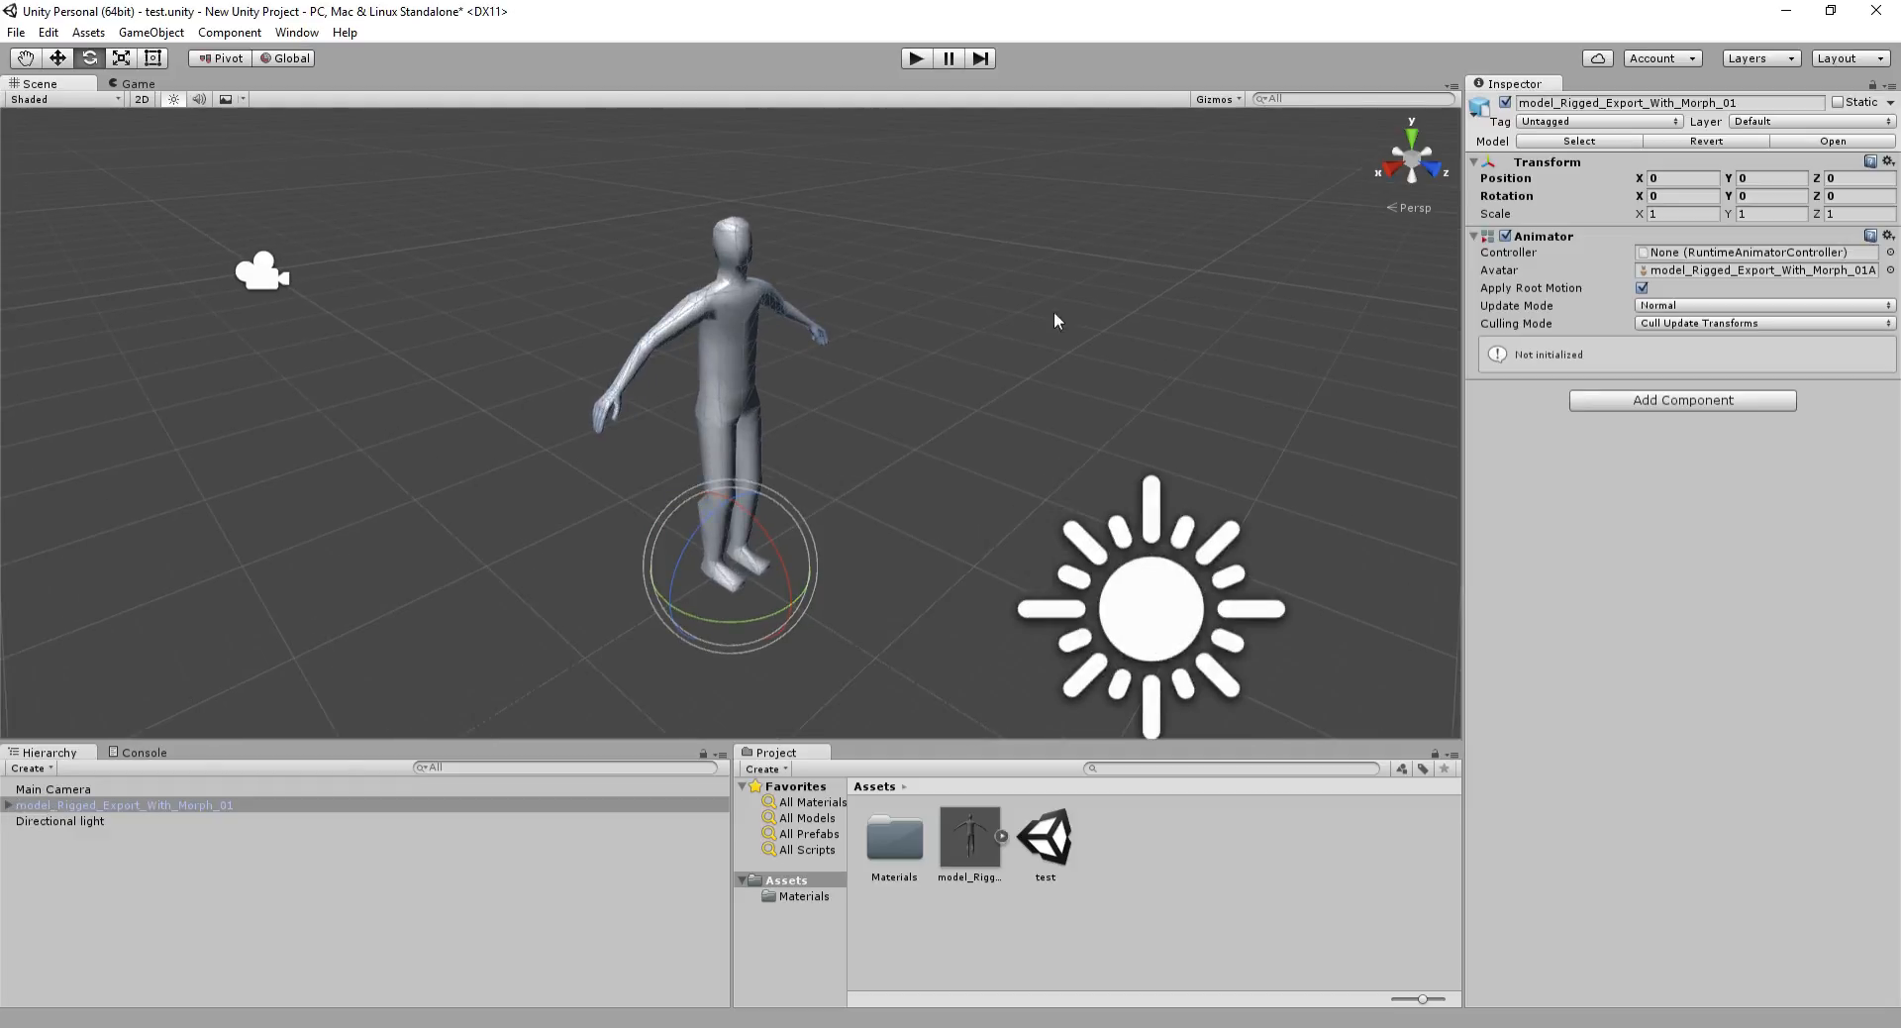
{"action": "left_click", "coordinate": [9, 805]}
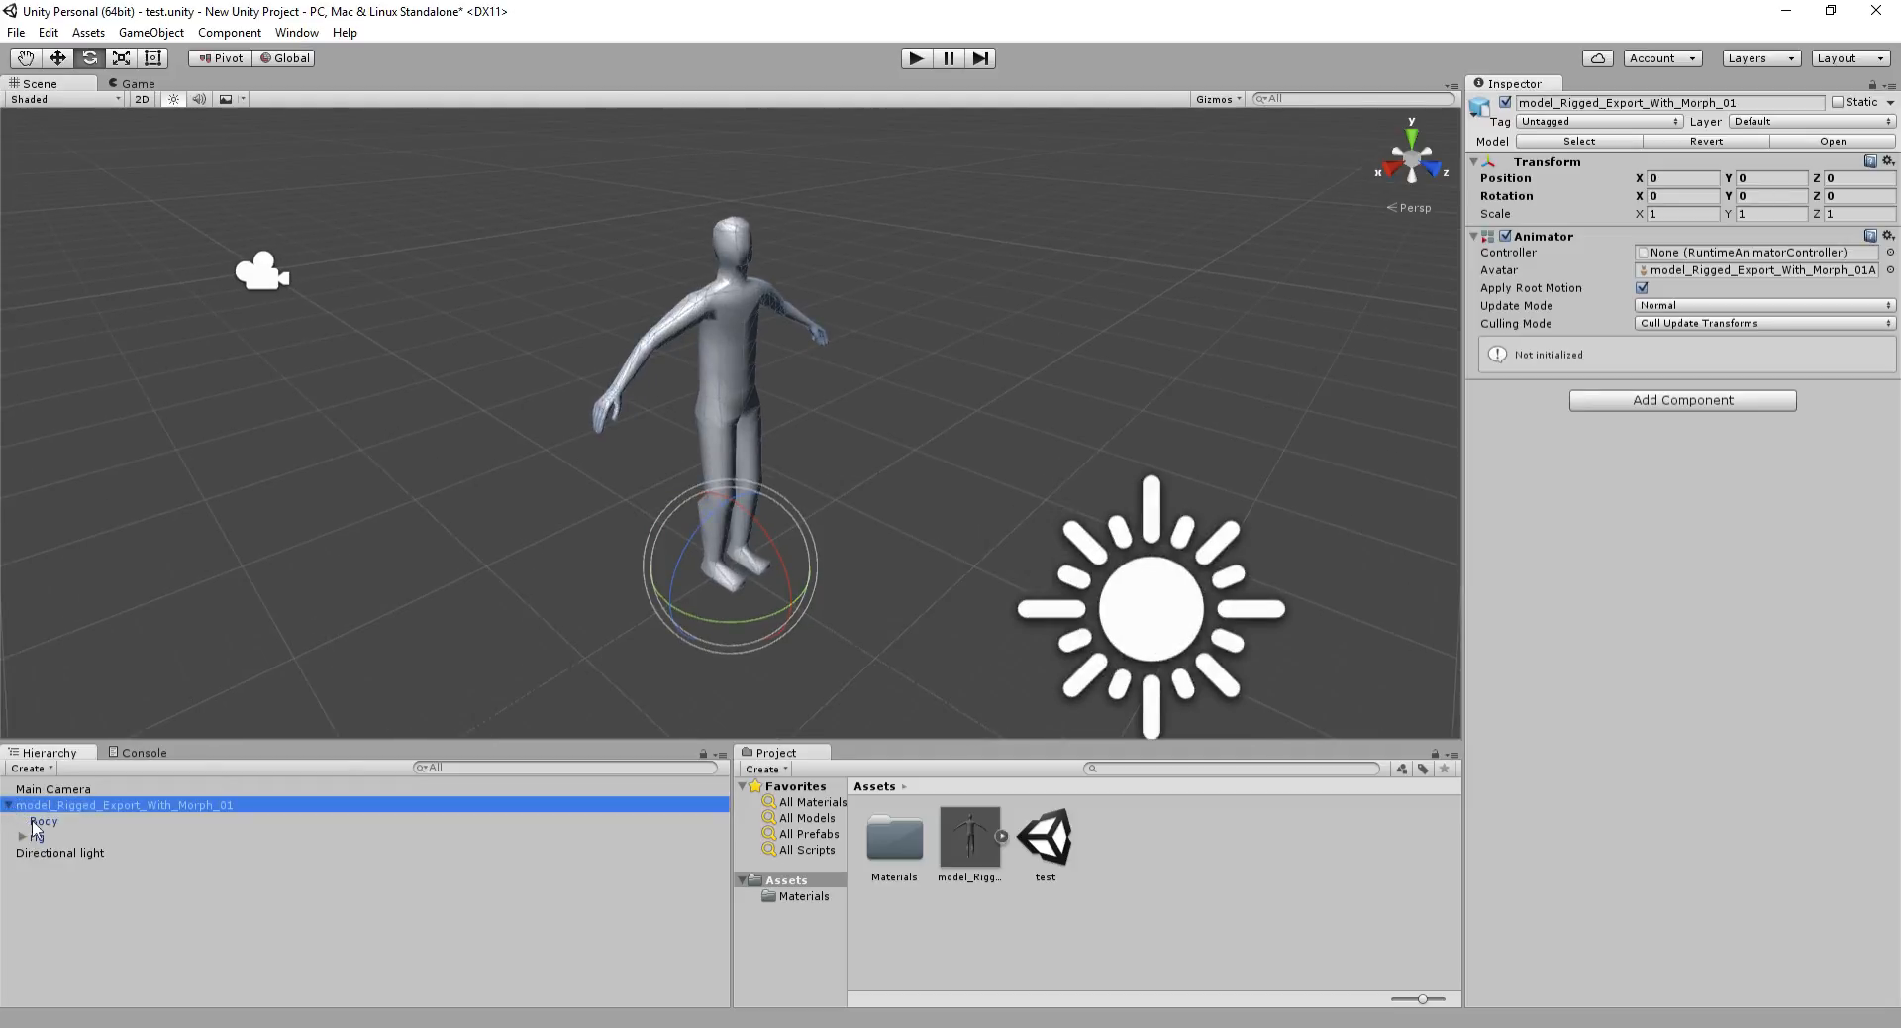
{"action": "left_click", "coordinate": [39, 822]}
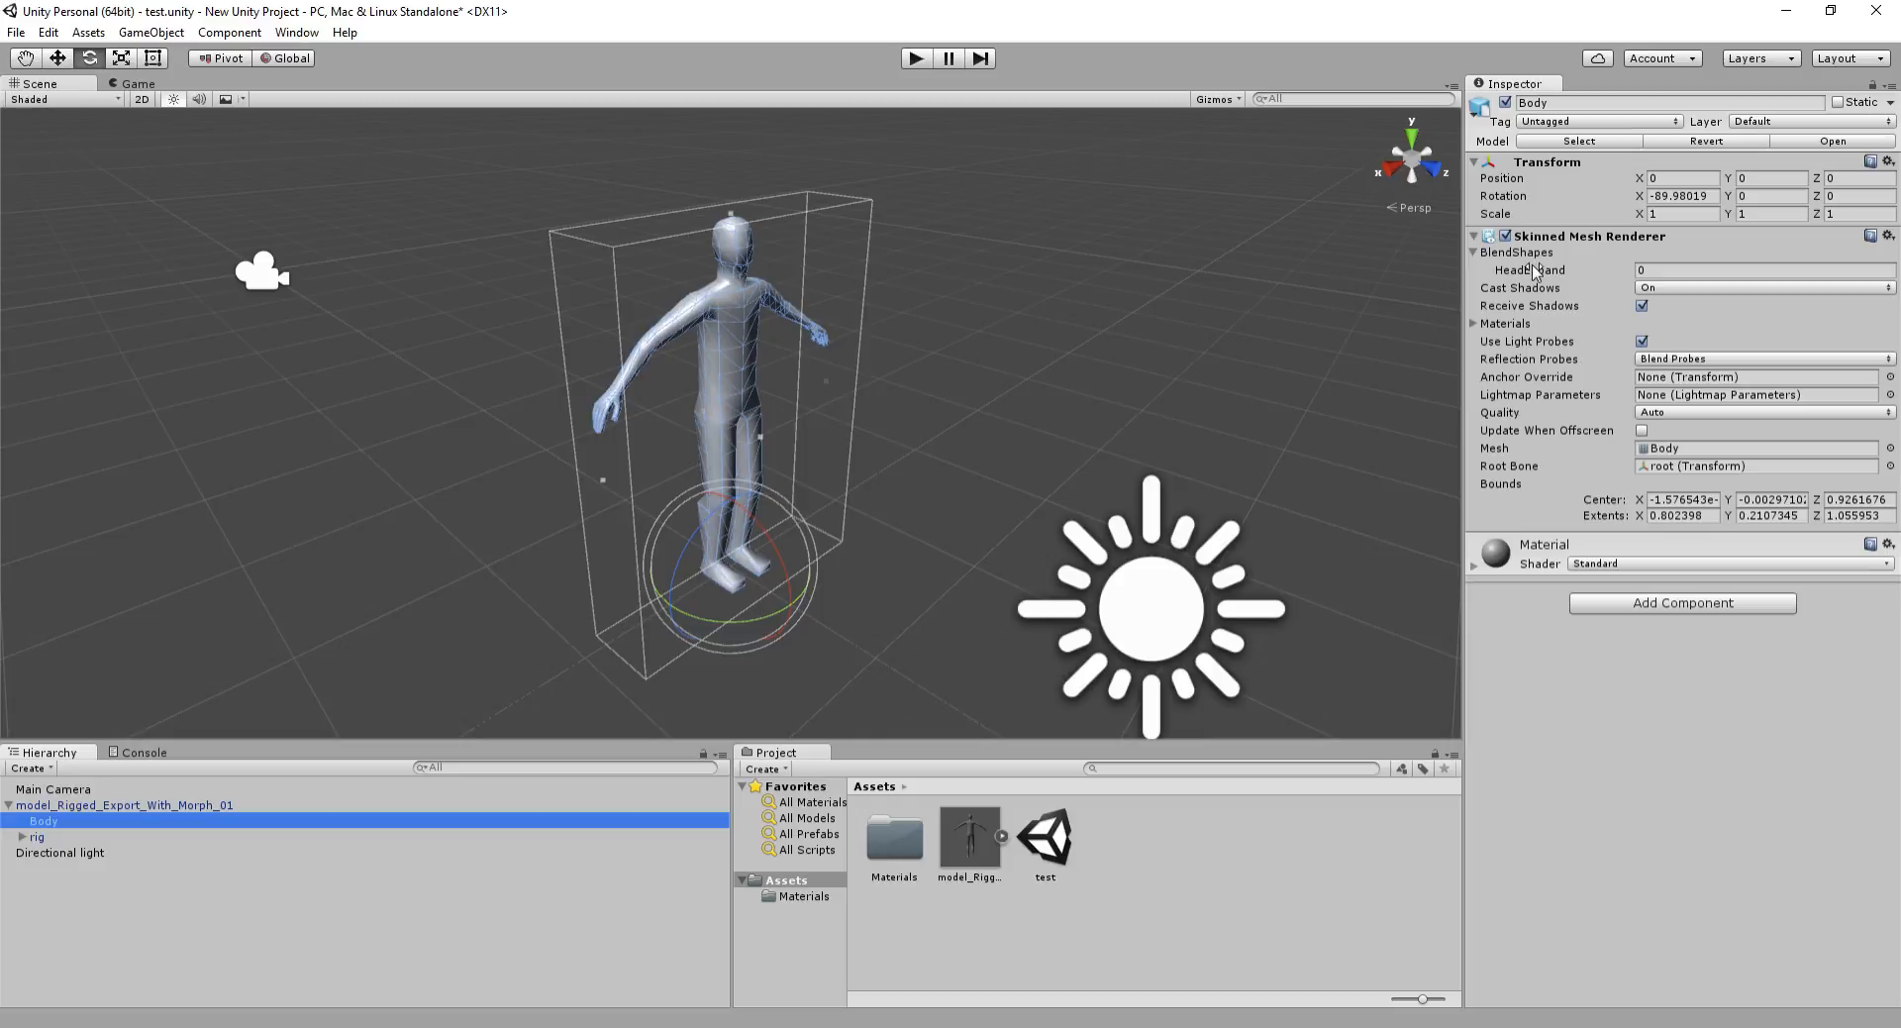
{"action": "left_click_drag", "start_coordinate": [1525, 276], "coordinate": [971, 270]}
{"action": "left_click", "coordinate": [1669, 271]}
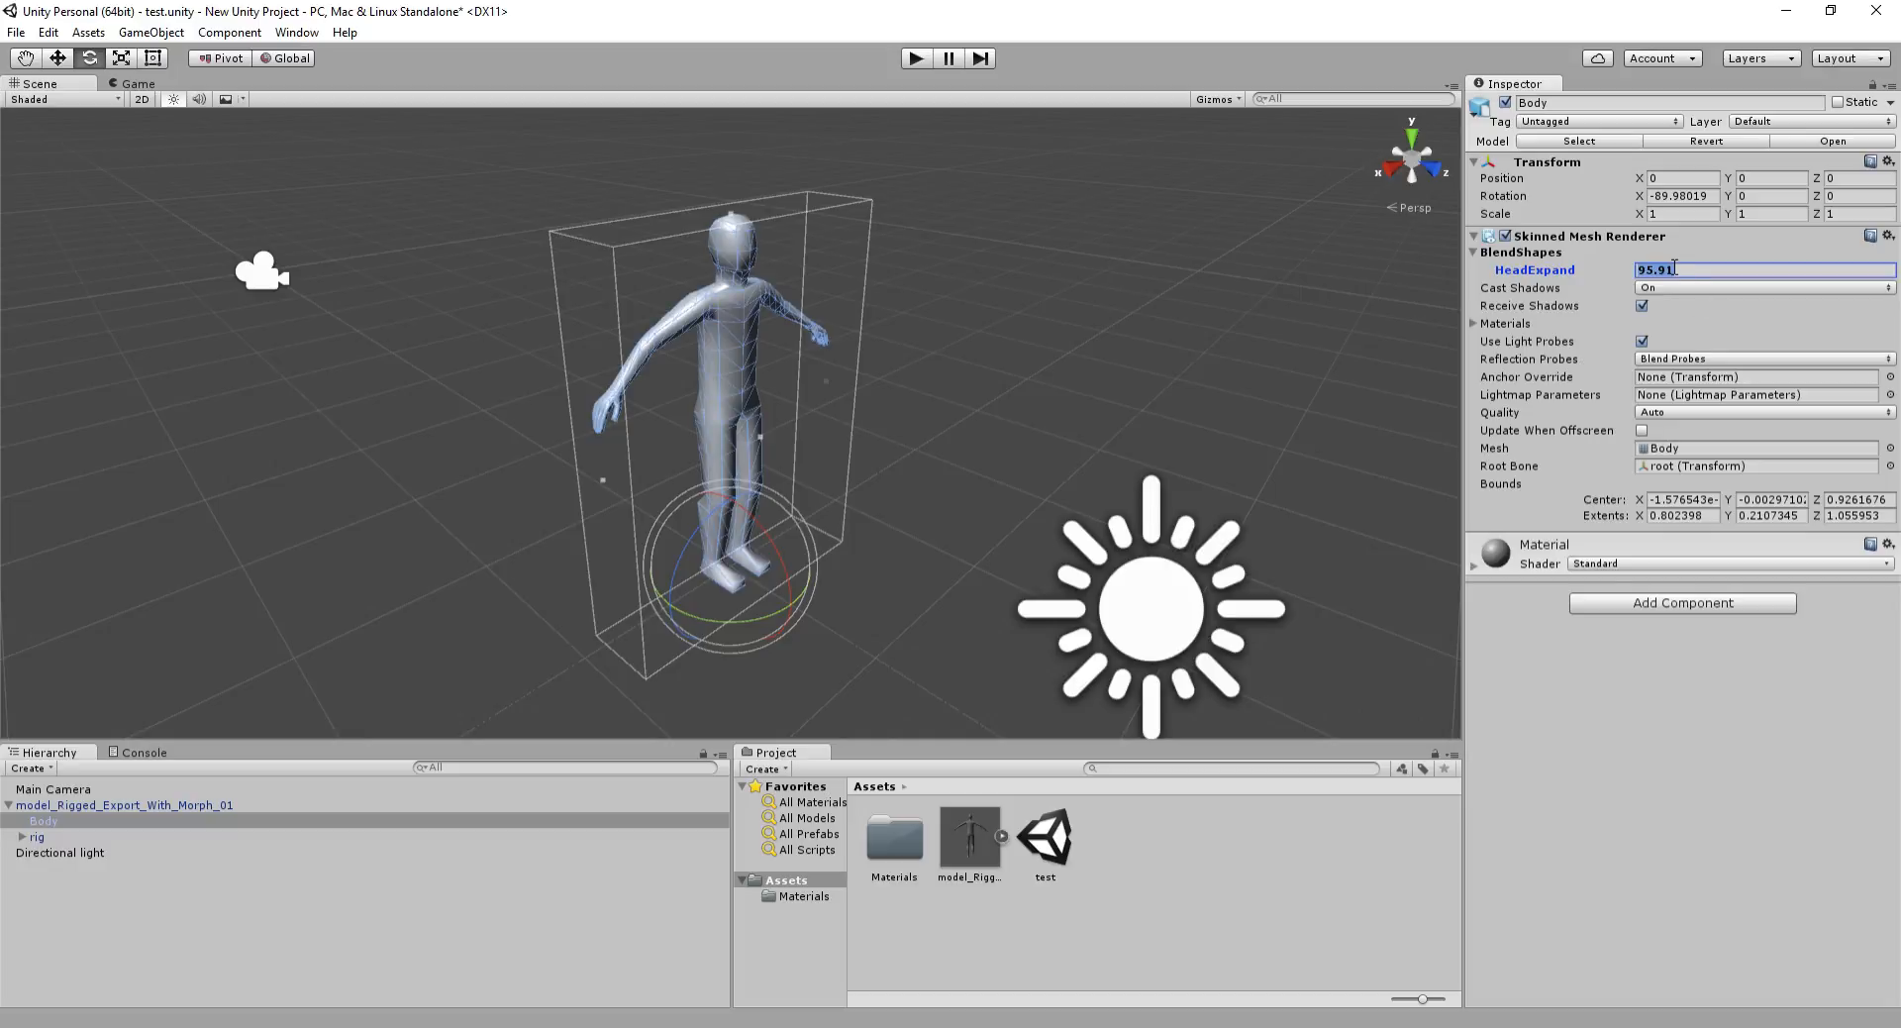
{"action": "type", "text": "0"}
{"action": "scroll", "coordinate": [794, 327], "scroll_direction": "down", "scroll_amount": 3}
{"action": "left_click_drag", "start_coordinate": [795, 326], "coordinate": [848, 376], "text": "alt"}
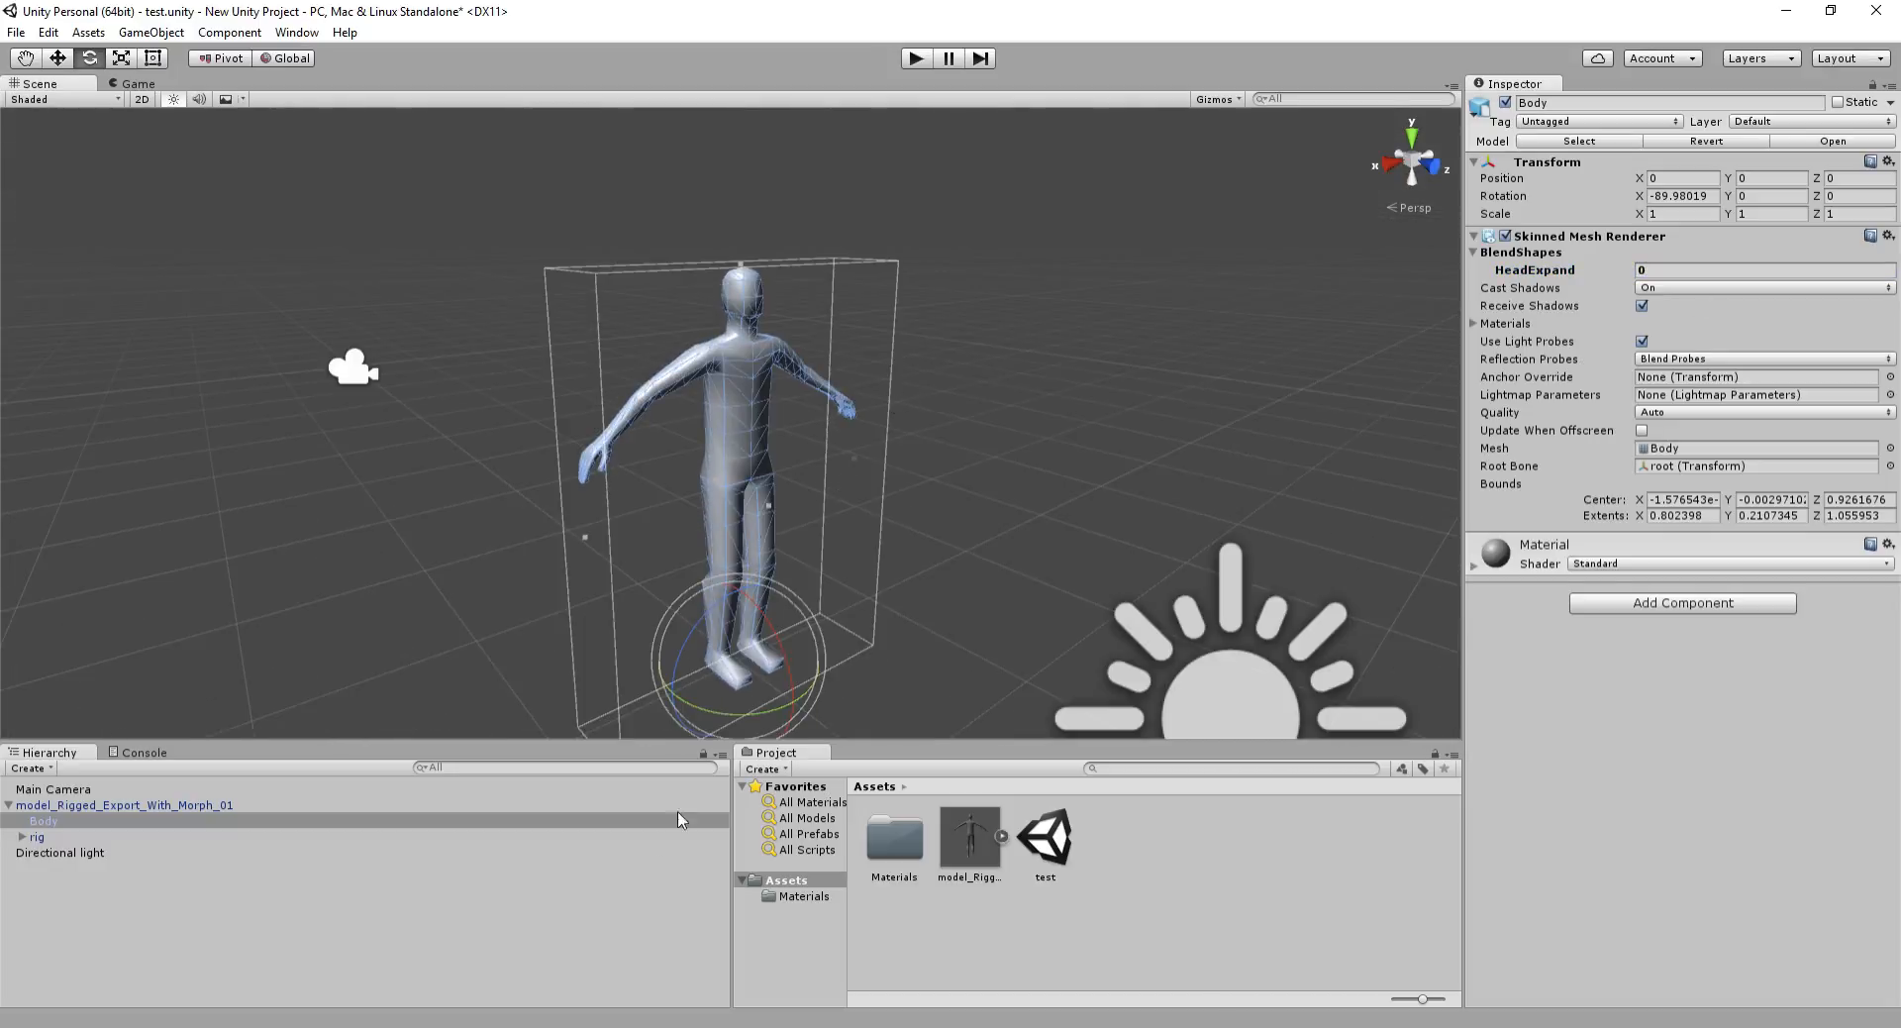
Switch to Unreal Engine to compare the placed character, return to Unity and deselect the Body mesh
{"action": "mouse_move", "coordinate": [657, 1027]}
{"action": "left_click", "coordinate": [755, 998]}
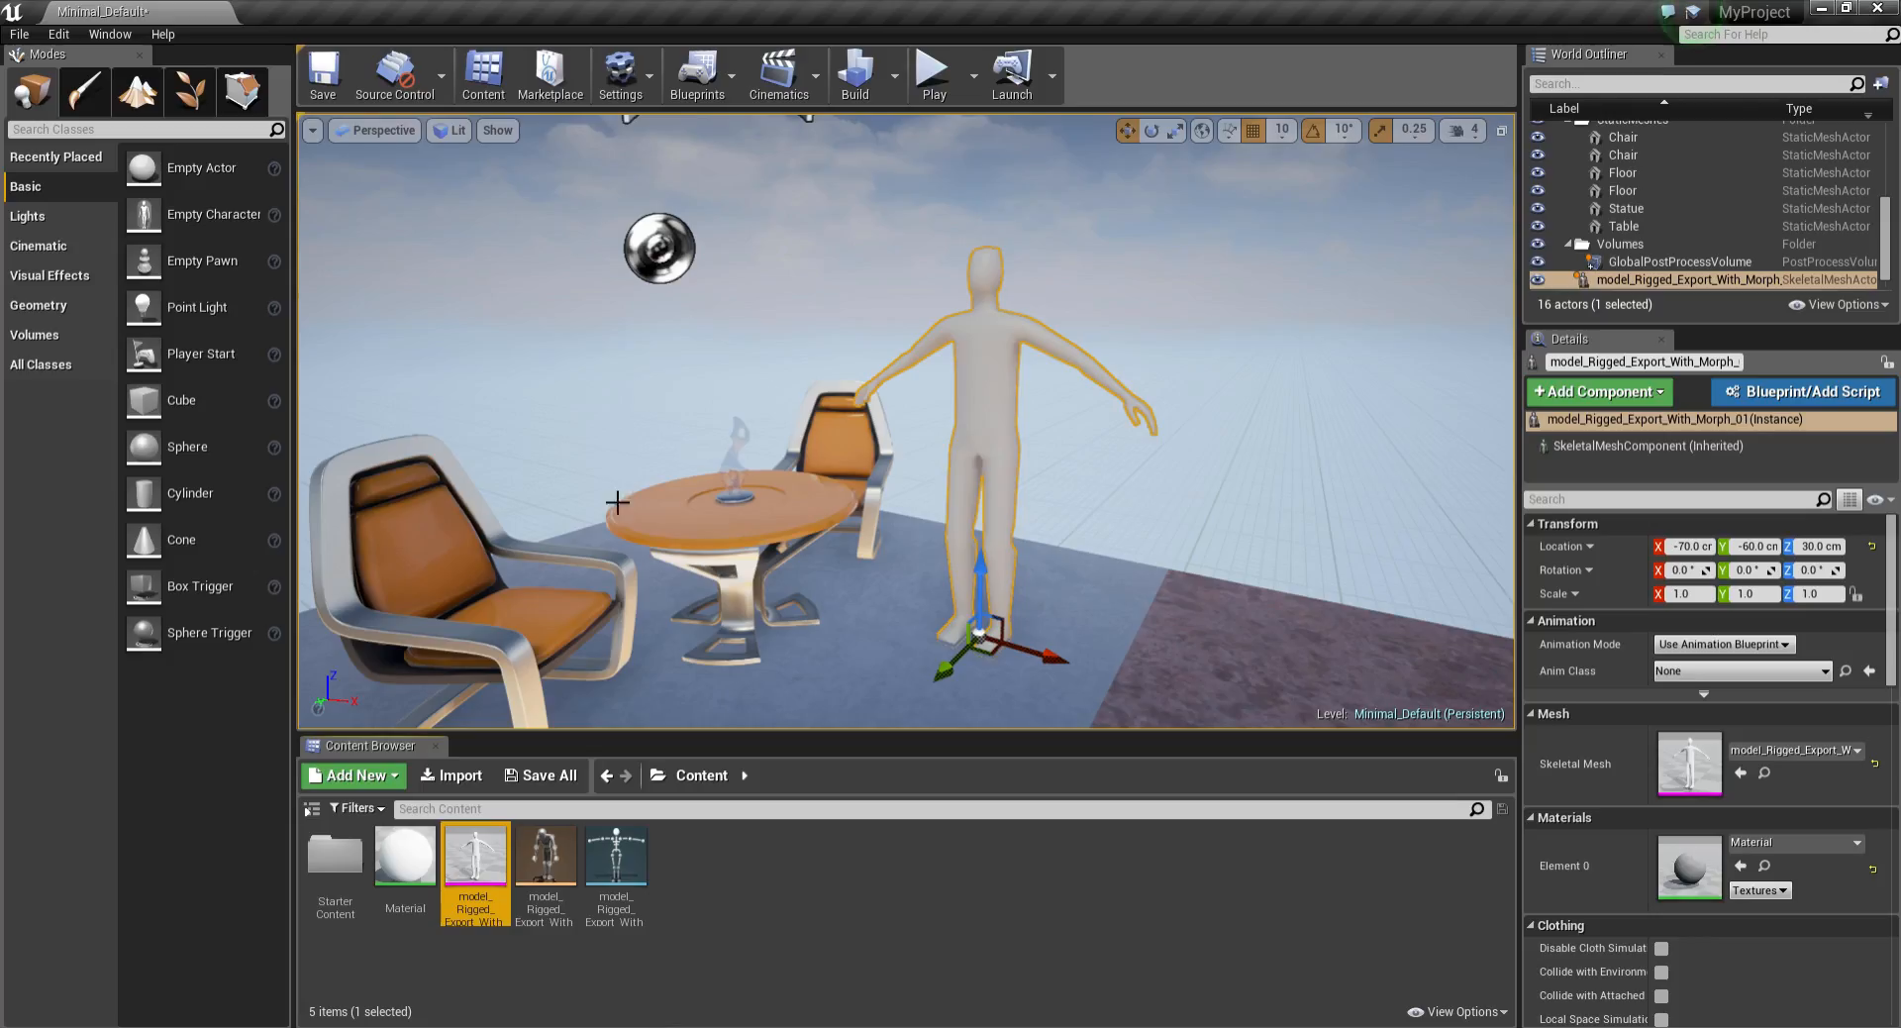
{"action": "key", "text": "alt+Tab"}
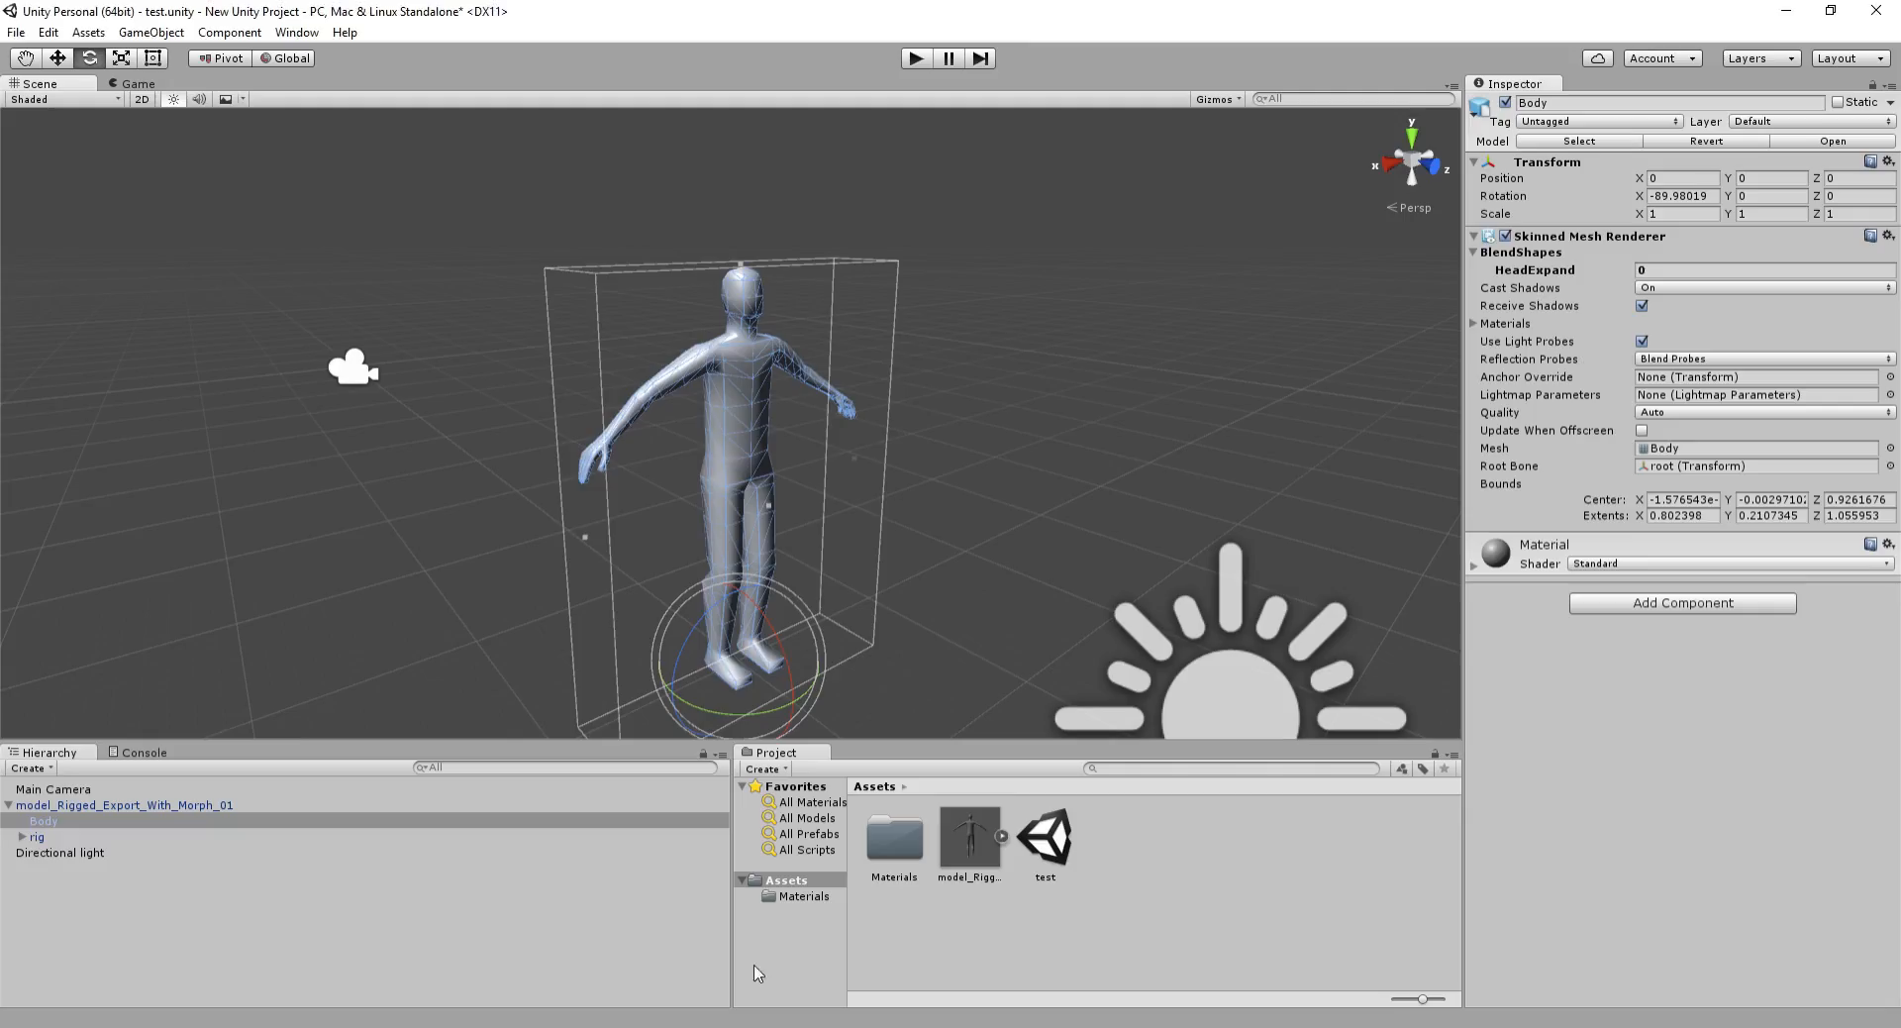
{"action": "left_click", "coordinate": [986, 354]}
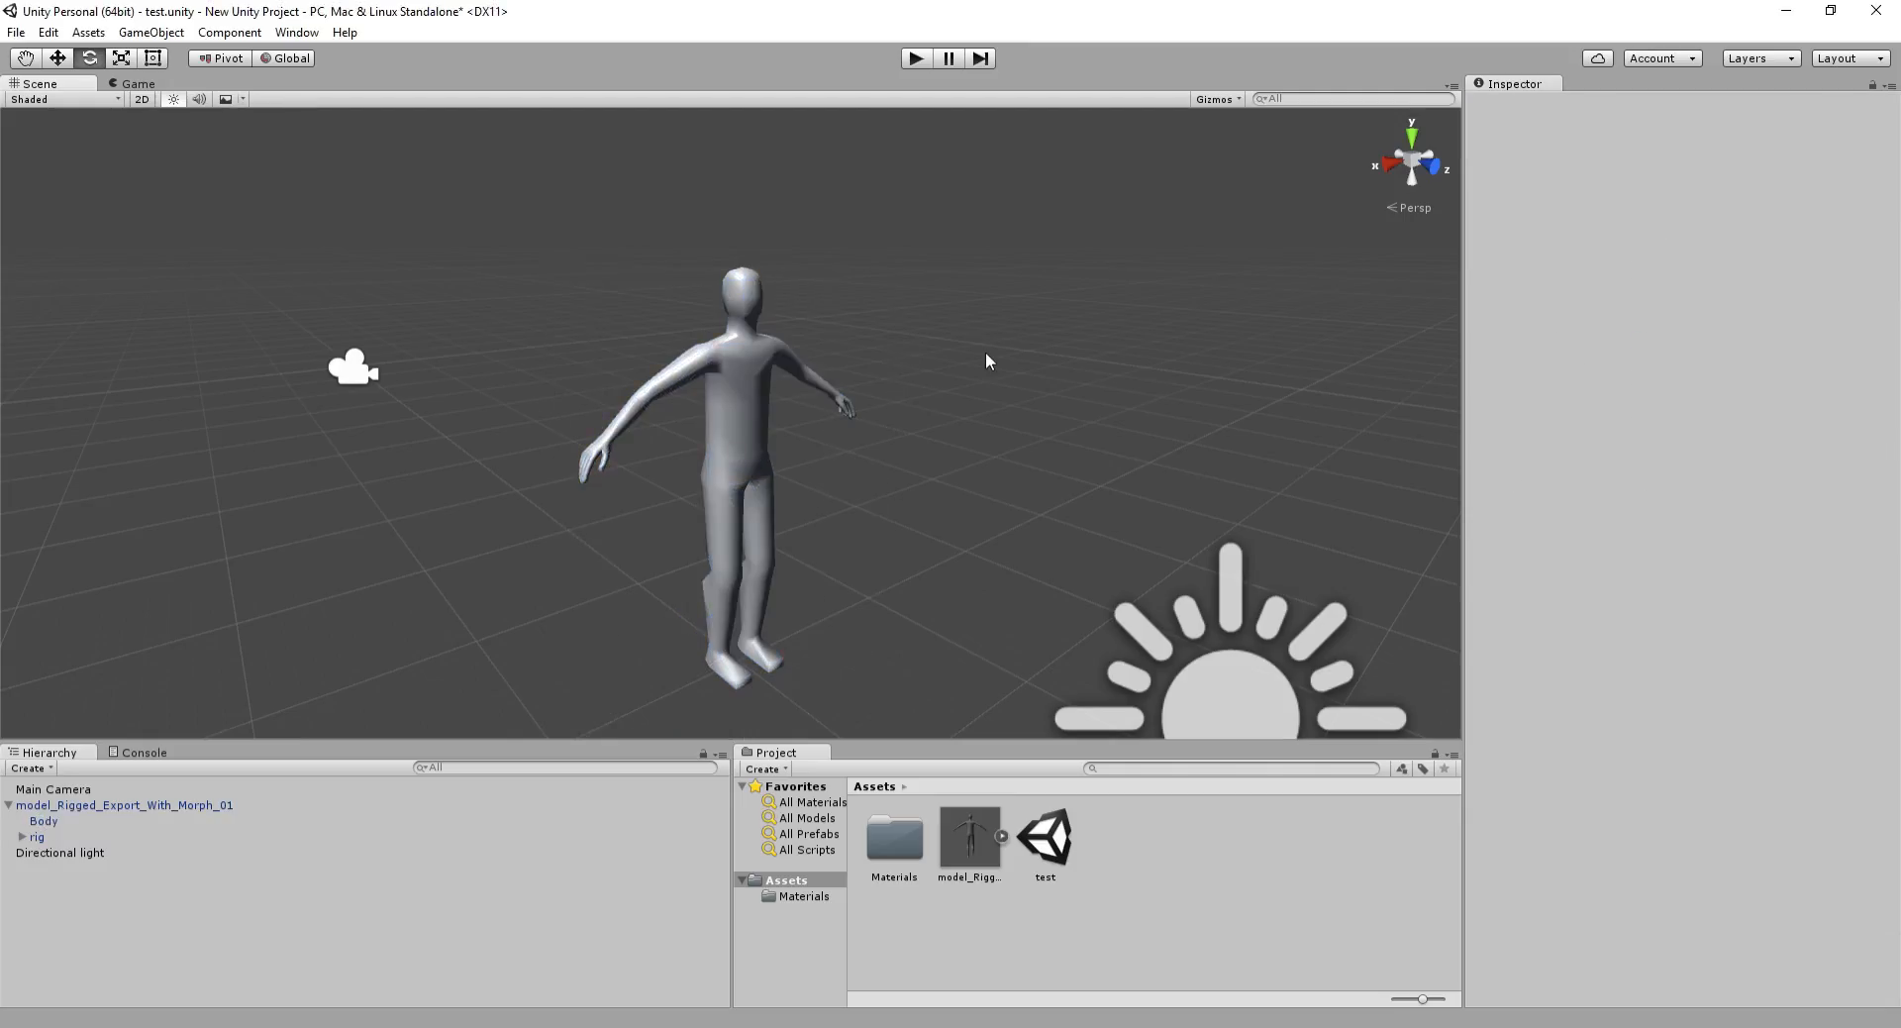